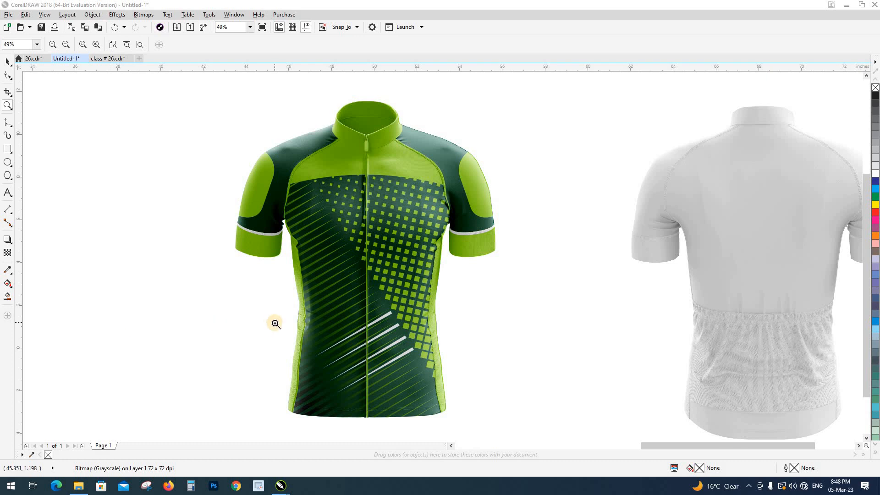
Clear the bitmap selection and examine the blank back-view jersey up close around its collar and shoulder seams.
left_click(8, 63)
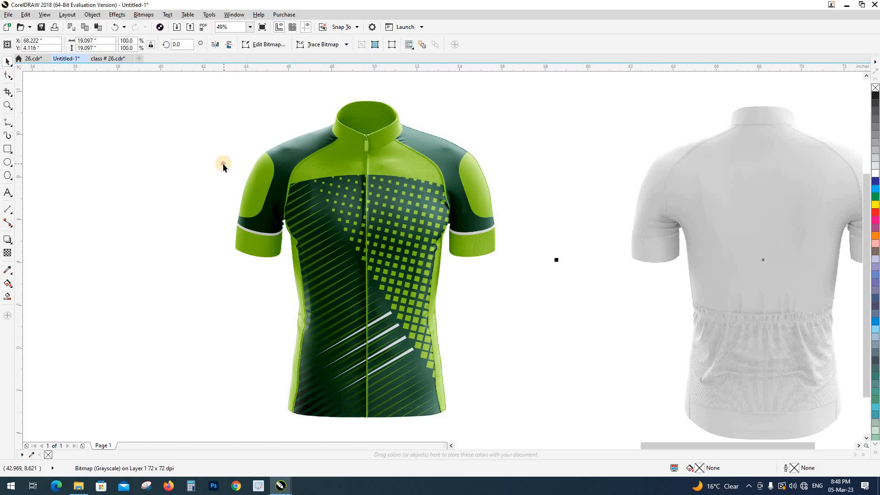
left_click(223, 163)
left_click_drag(400, 208, 229, 196)
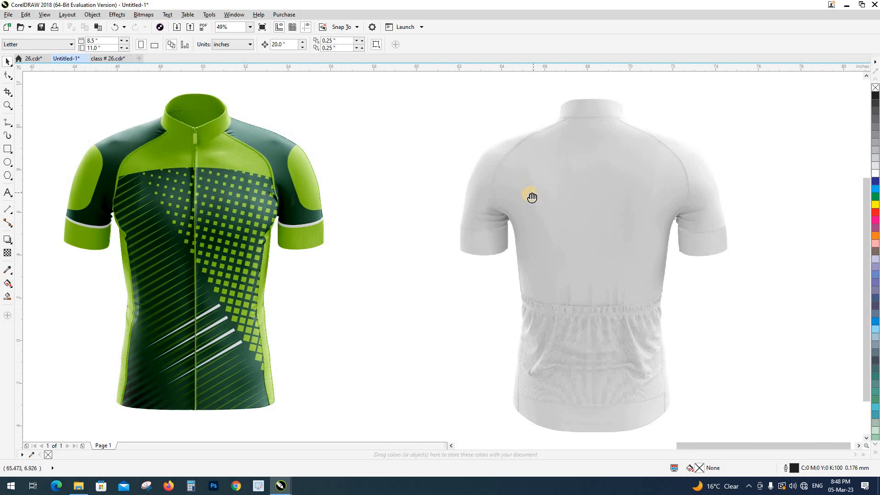
left_click_drag(529, 191, 468, 170)
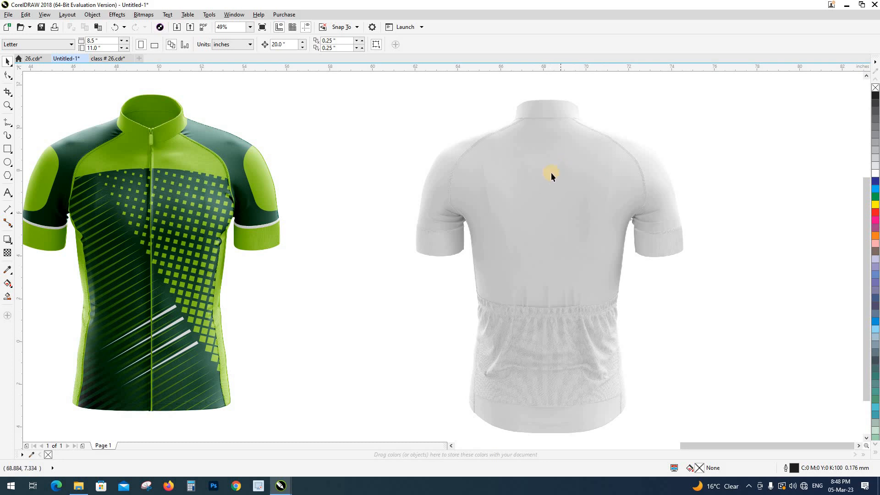
left_click_drag(568, 192, 486, 213)
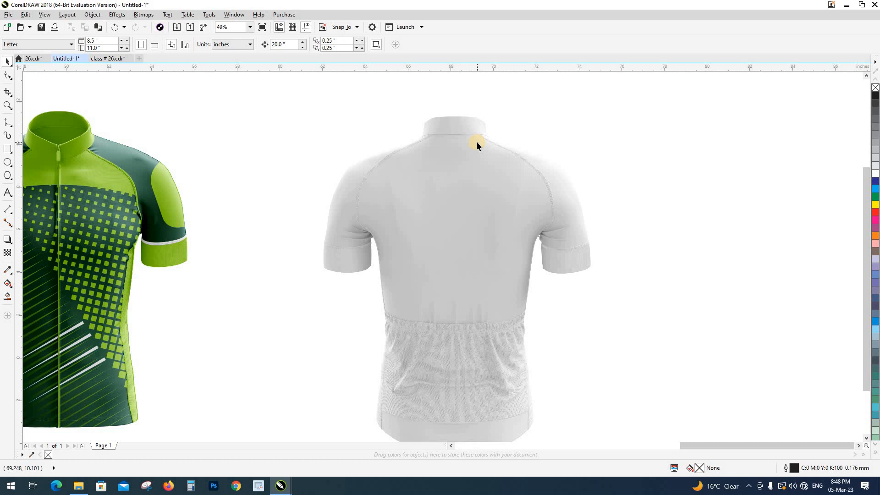
left_click_drag(488, 156, 449, 147)
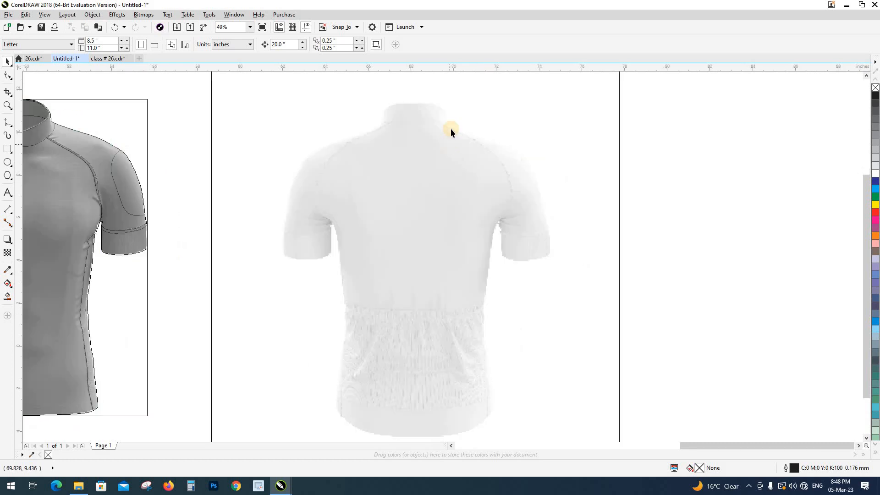
scroll(452, 115, "up", 4)
scroll(450, 117, "down", 2)
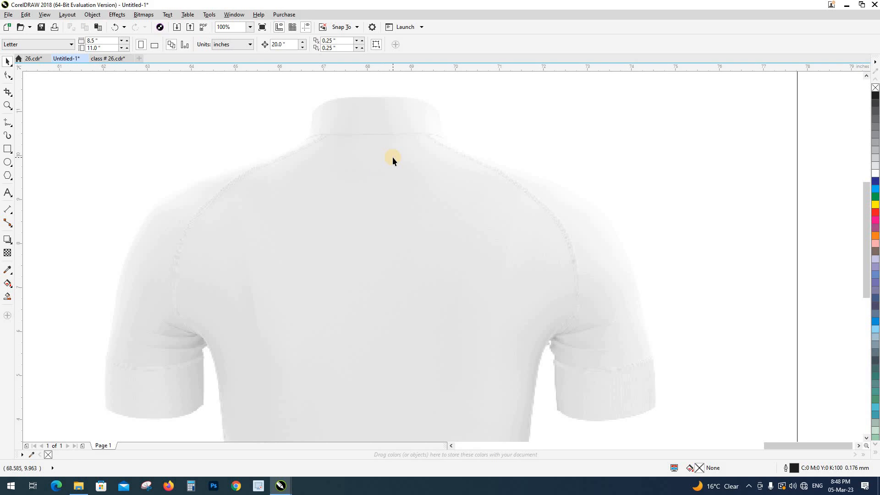
scroll(431, 123, "up", 2)
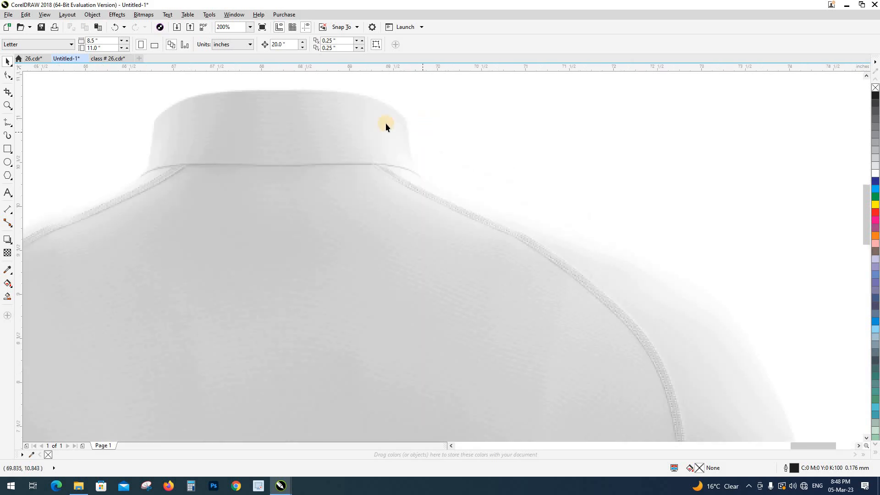
left_click_drag(279, 113, 288, 137)
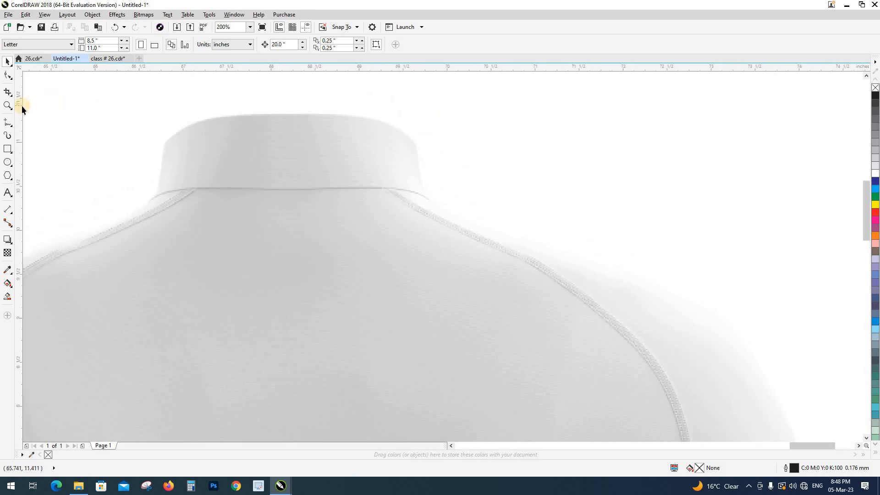
Start a B-Spline curve on the outer edge of the back jersey's right-hand sleeve, just below the shoulder, following its curvature downward.
left_click(5, 123)
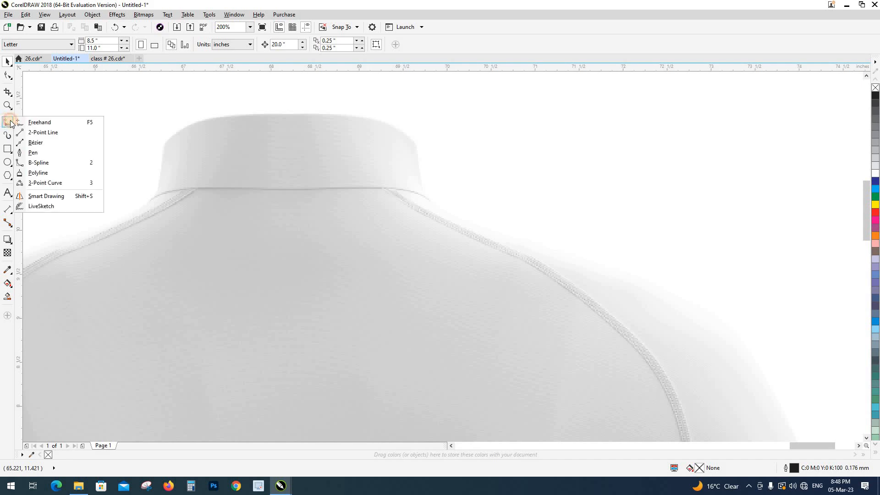
left_click(54, 163)
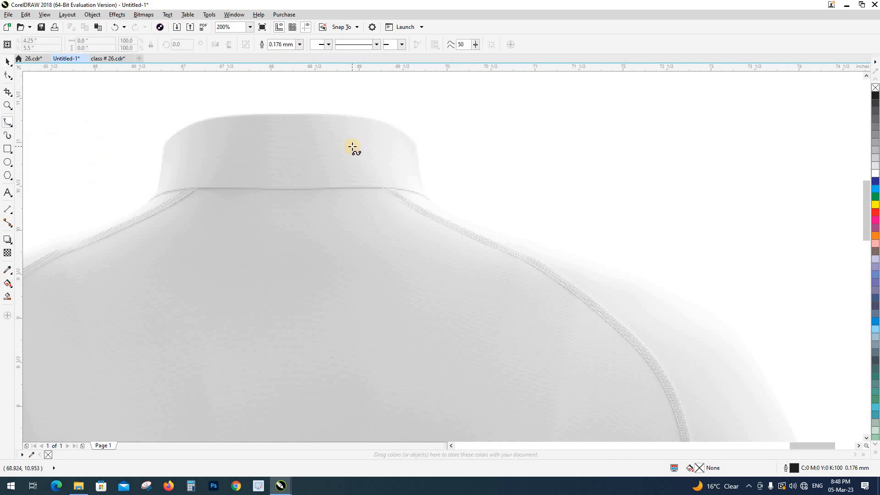
left_click_drag(389, 169, 344, 130)
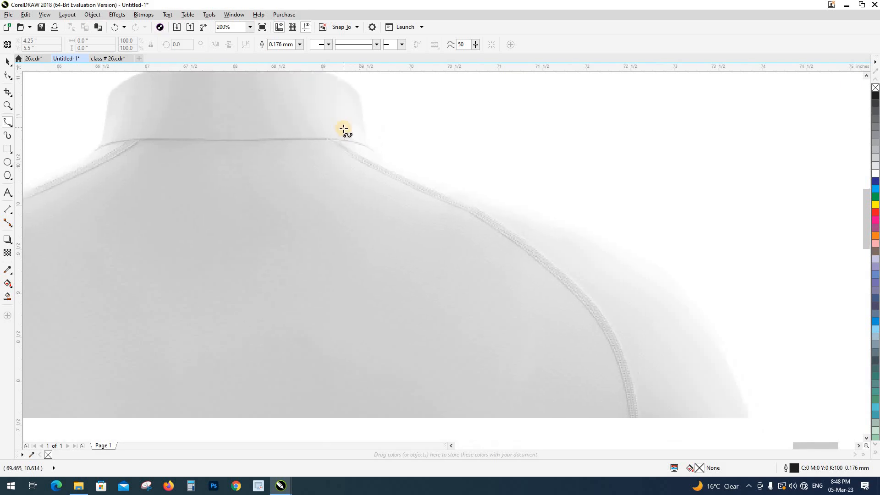
left_click_drag(377, 170, 334, 144)
left_click_drag(397, 157, 354, 120)
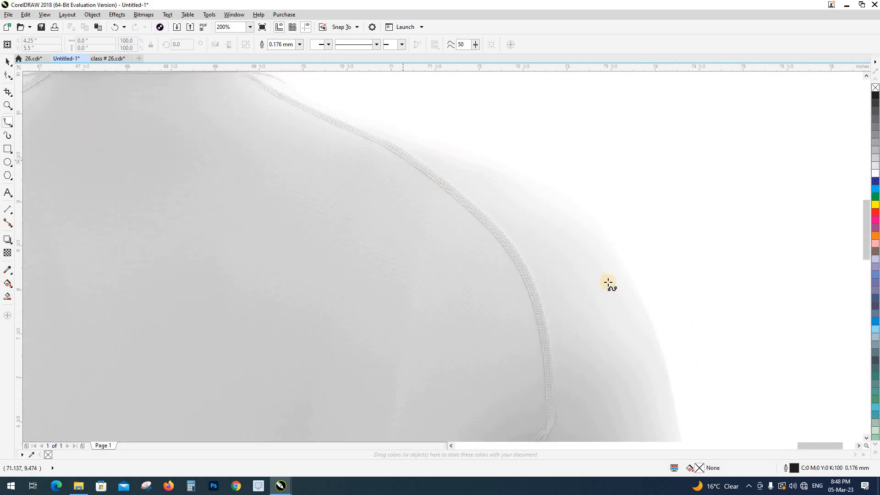
scroll(608, 268, "up", 2)
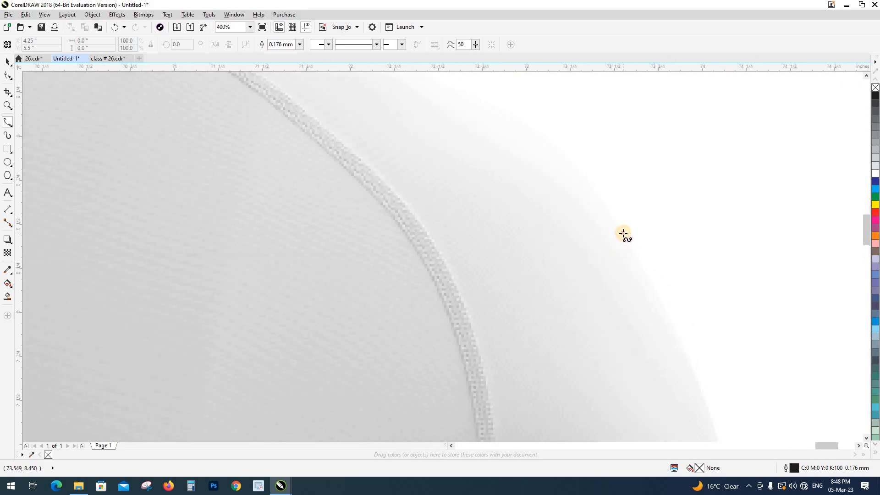
left_click(624, 233)
left_click(660, 300)
double_click(684, 354)
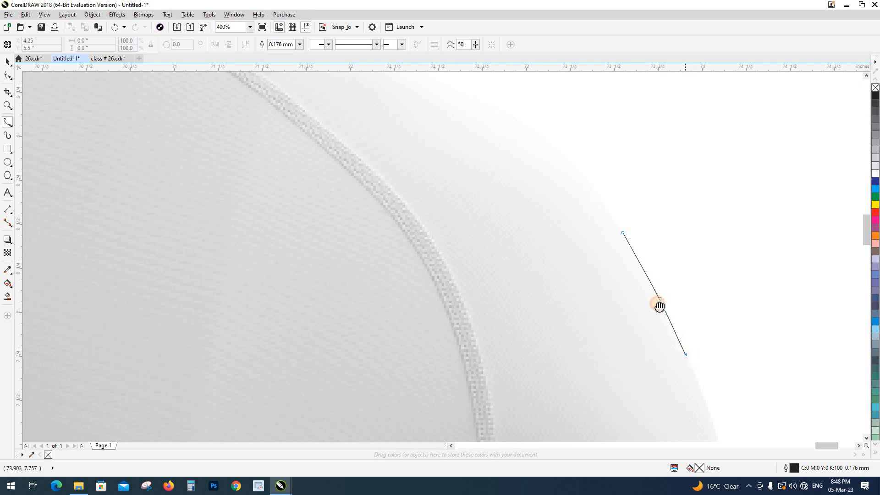
left_click_drag(659, 305, 598, 181)
left_click(627, 255)
left_click(642, 308)
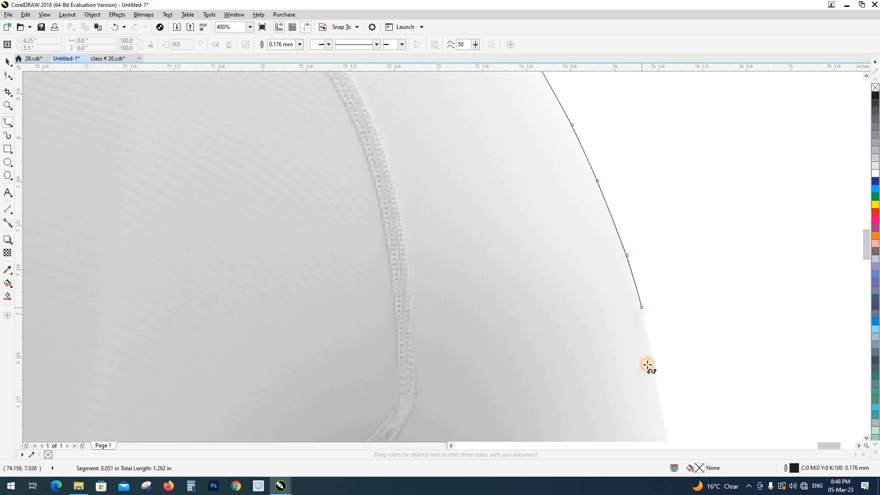
Continue the B-Spline down the sleeve's outer edge, past the cuff seam and along the side of the cuff.
left_click_drag(495, 164, 499, 163)
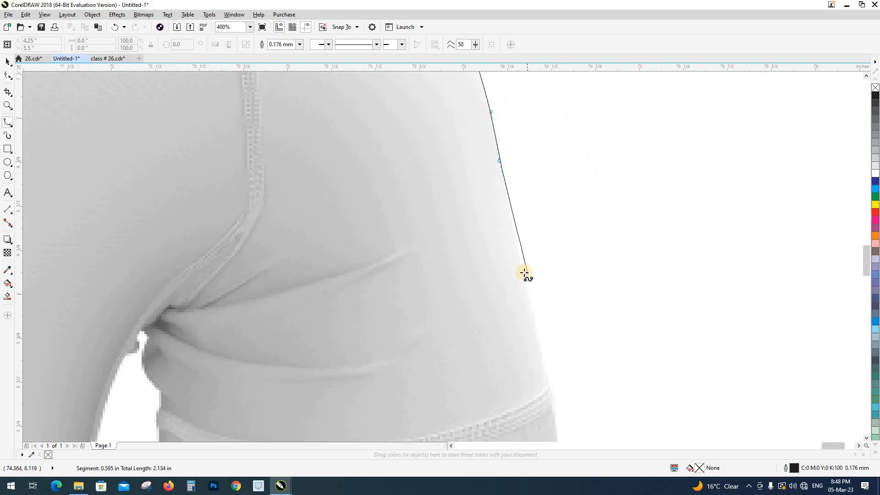
left_click(523, 273)
left_click(547, 368)
left_click_drag(547, 369, 551, 181)
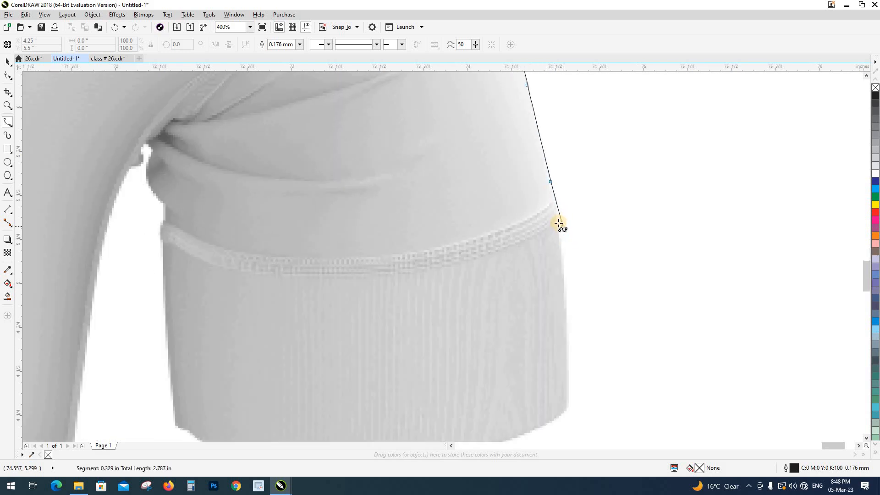
left_click(559, 223)
left_click(564, 259)
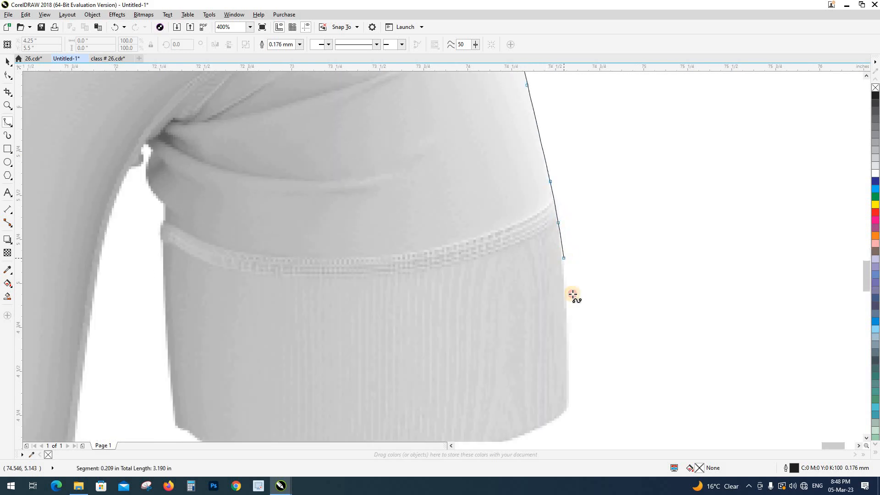
left_click(568, 328)
left_click_drag(568, 329, 705, 178)
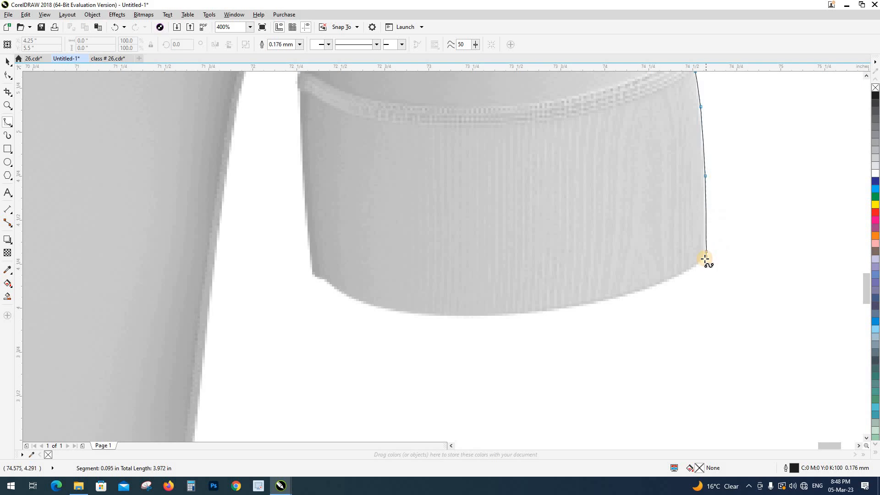
Trace the B-Spline around the cuff's outer corner and along its curved lower edge to the inner corner.
left_click(705, 259)
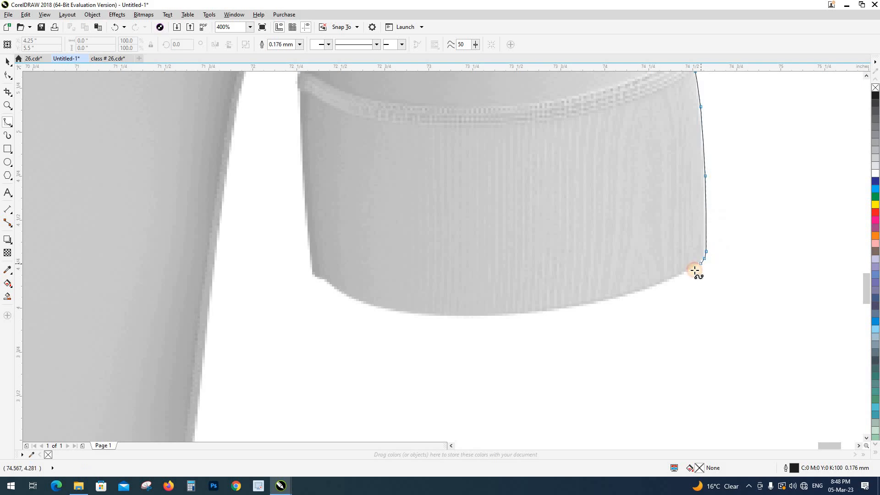
left_click(587, 306)
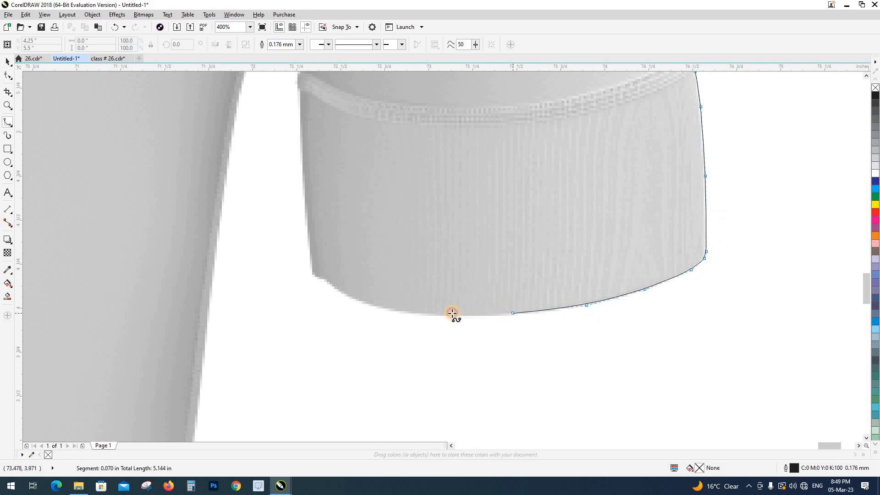
left_click(445, 316)
left_click(390, 311)
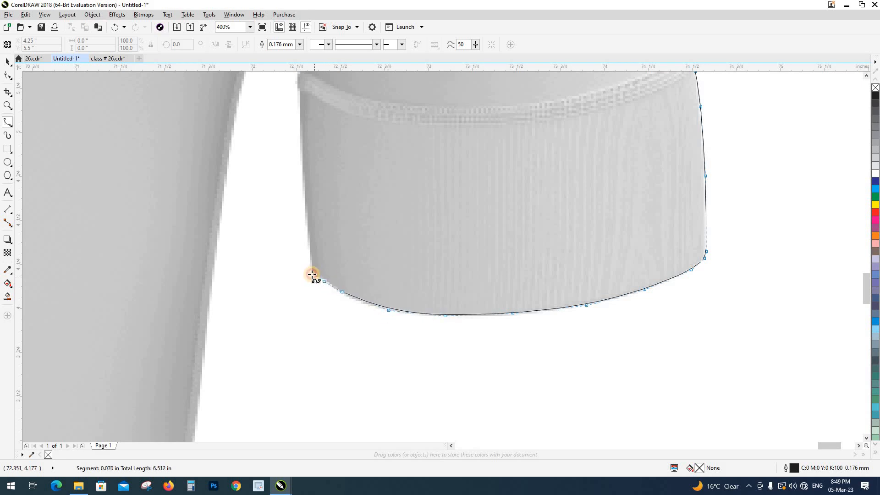
left_click(311, 272)
Carry the B-Spline up the cuff's inner edge and along the sleeve folds to the underarm gap.
left_click(309, 241)
left_click_drag(301, 226, 355, 394)
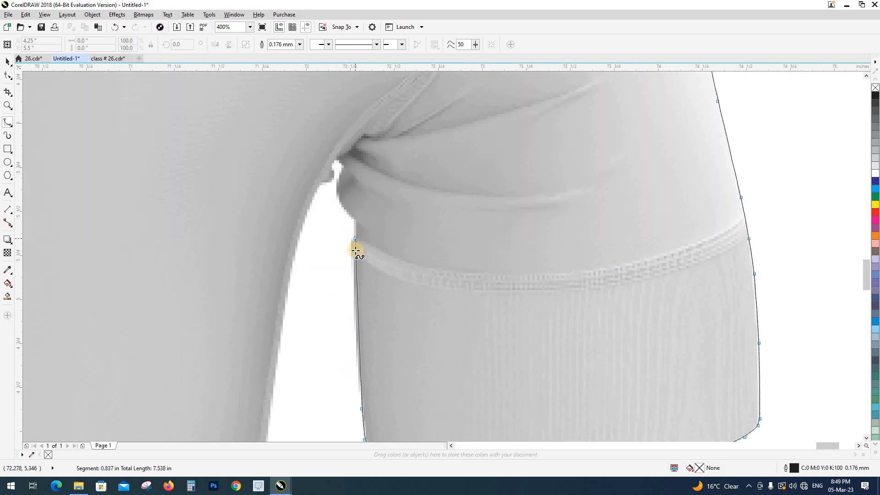
left_click(353, 257)
left_click_drag(354, 256, 368, 318)
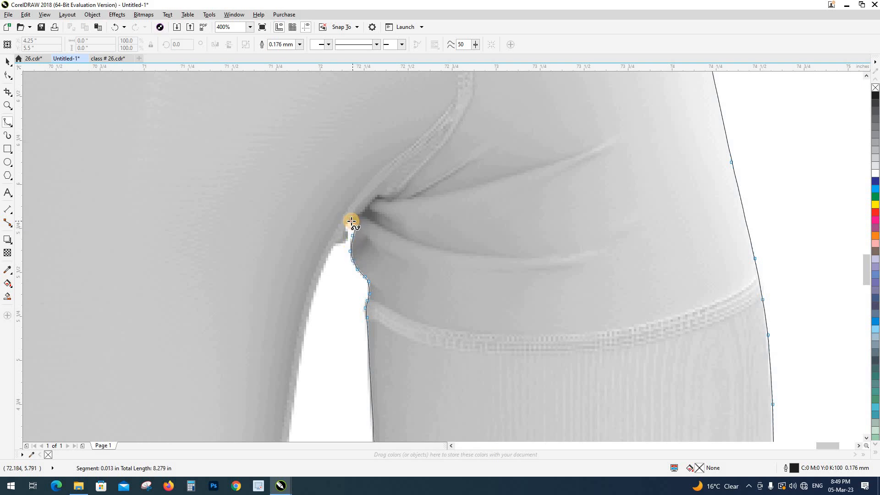
Trace the B-Spline from the underarm down the jersey body's side edge to just above the gathered waist band.
left_click(335, 241)
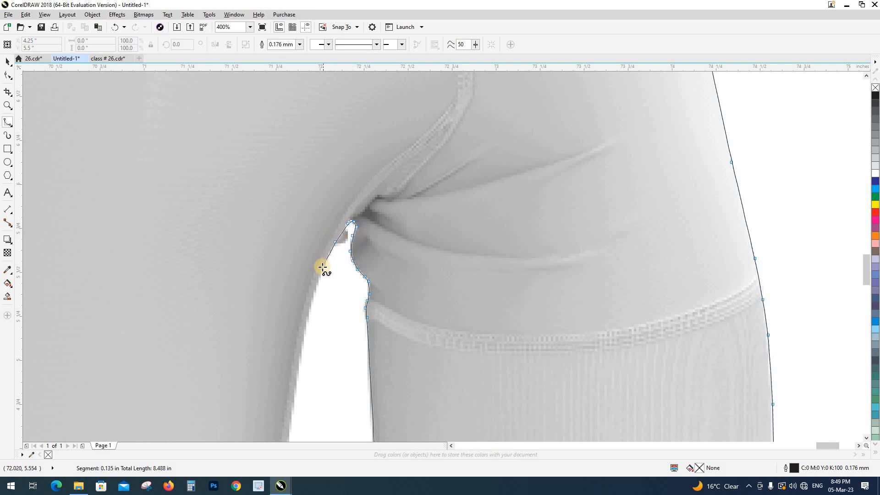
left_click(323, 267)
left_click(306, 321)
left_click_drag(314, 295, 356, 157)
left_click(338, 241)
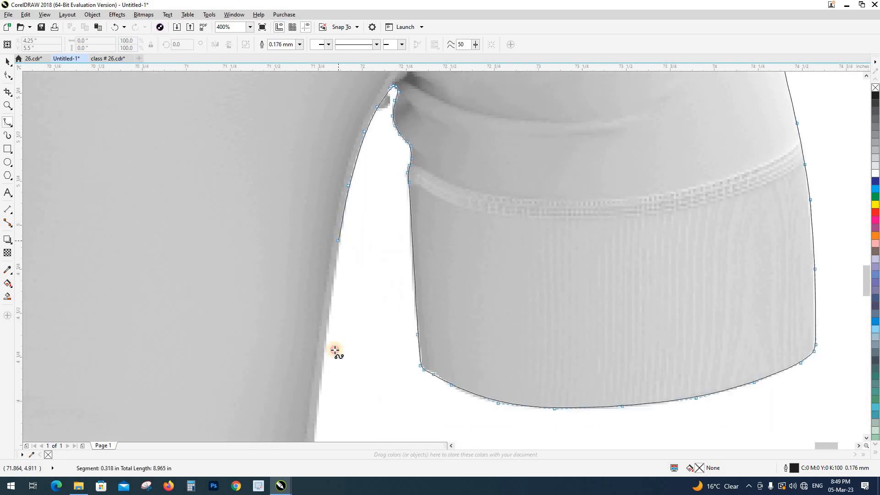
left_click(321, 377)
left_click_drag(322, 374, 378, 168)
left_click(364, 286)
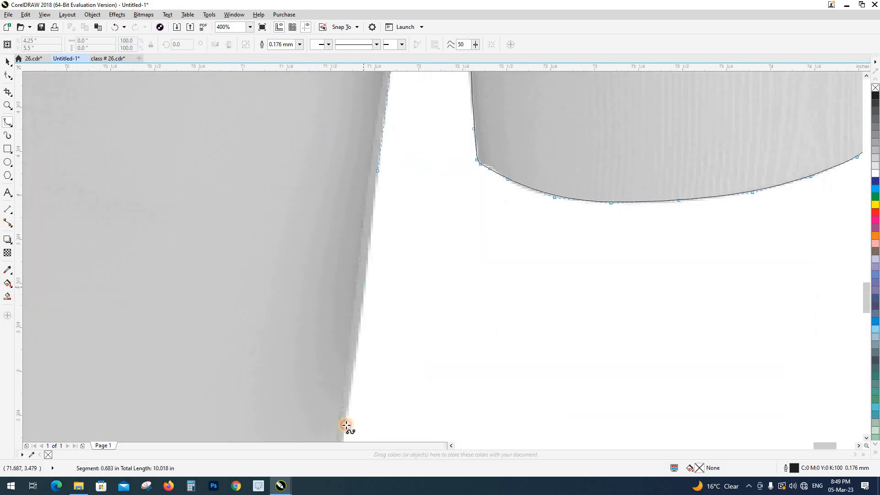
left_click(346, 425)
left_click_drag(346, 425, 391, 174)
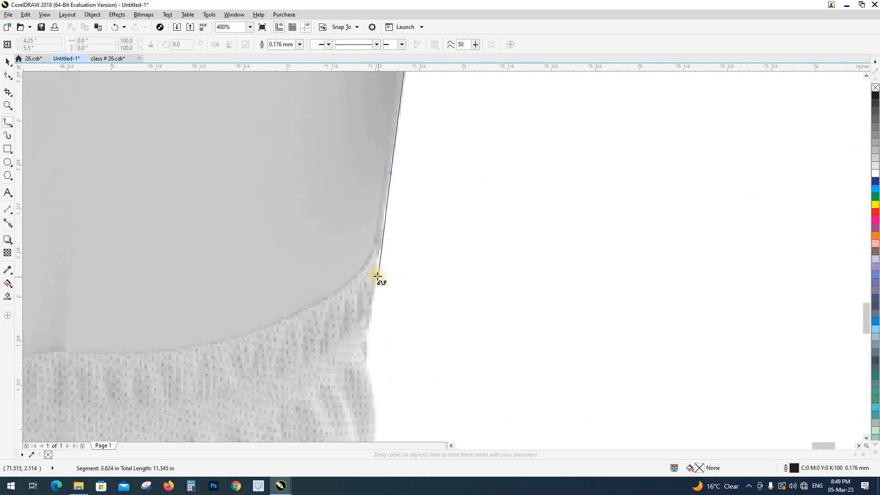
Follow the side edge with the B-Spline past the gathered waist band and the fabric bulge beneath it.
left_click(378, 277)
left_click(369, 341)
left_click_drag(370, 342, 398, 159)
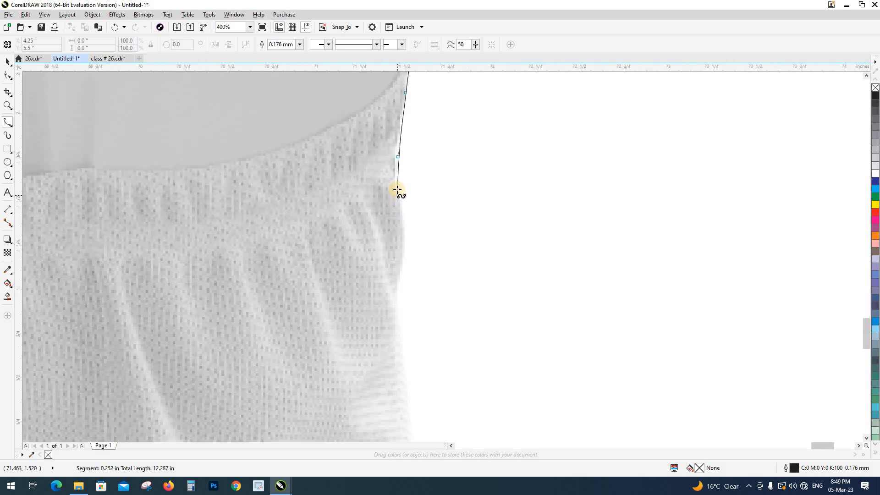
left_click(403, 330)
left_click_drag(403, 330, 424, 151)
Extend the B-Spline down the side edge of the textured back pocket area toward the hem.
left_click(434, 258)
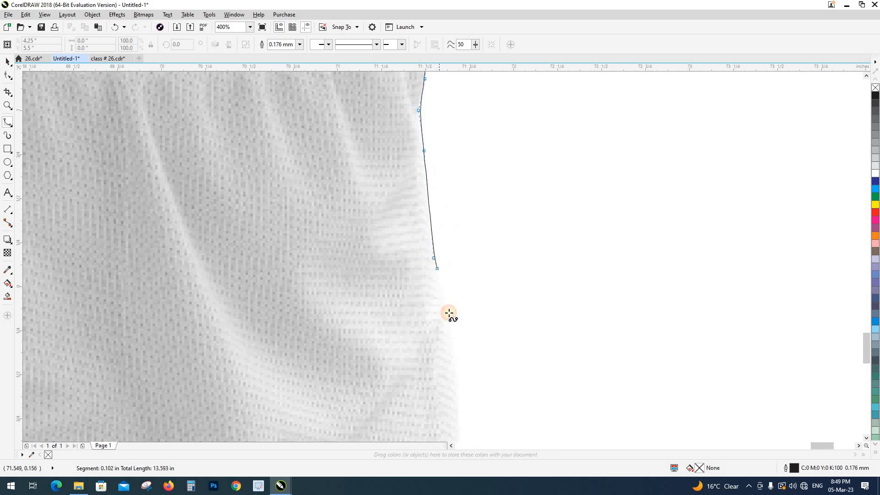
left_click(449, 314)
left_click_drag(455, 361, 493, 223)
left_click(498, 298)
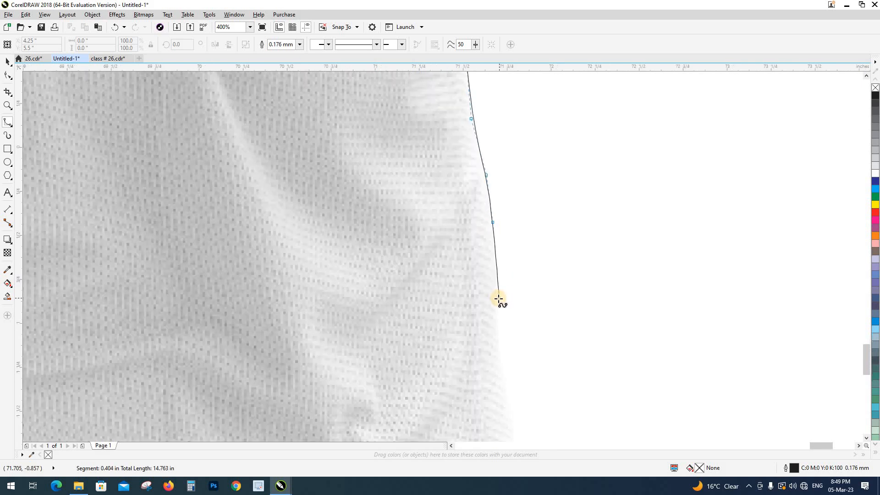
left_click(500, 354)
left_click_drag(500, 361, 481, 176)
left_click(498, 274)
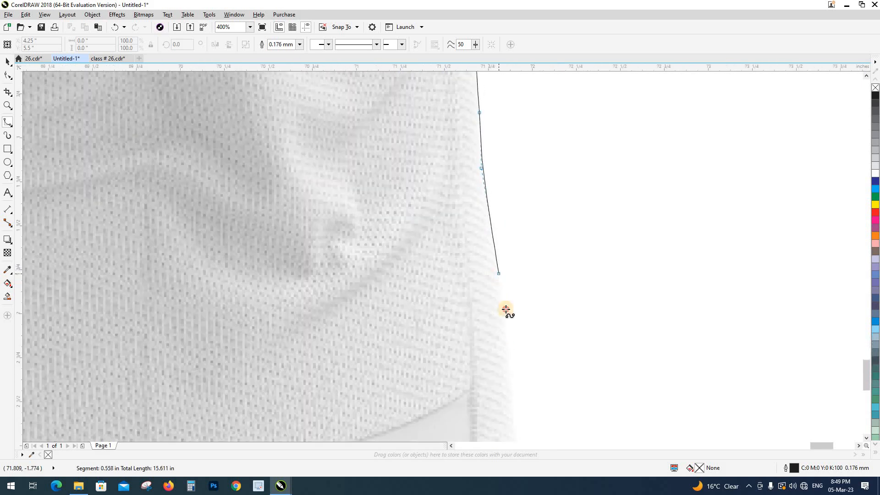
left_click(505, 316)
left_click_drag(505, 334, 549, 138)
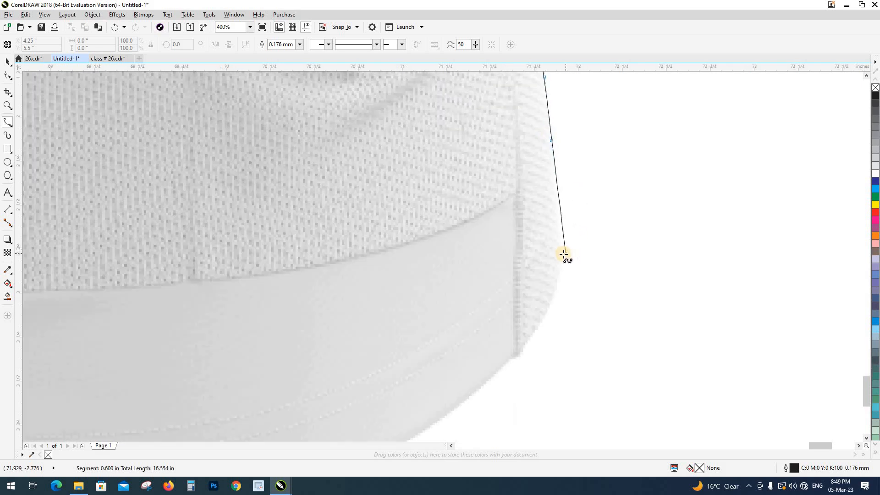
Trace the B-Spline around the jersey's lower side corner, across the side seam and onto the curve of the hem.
left_click(562, 254)
left_click(548, 316)
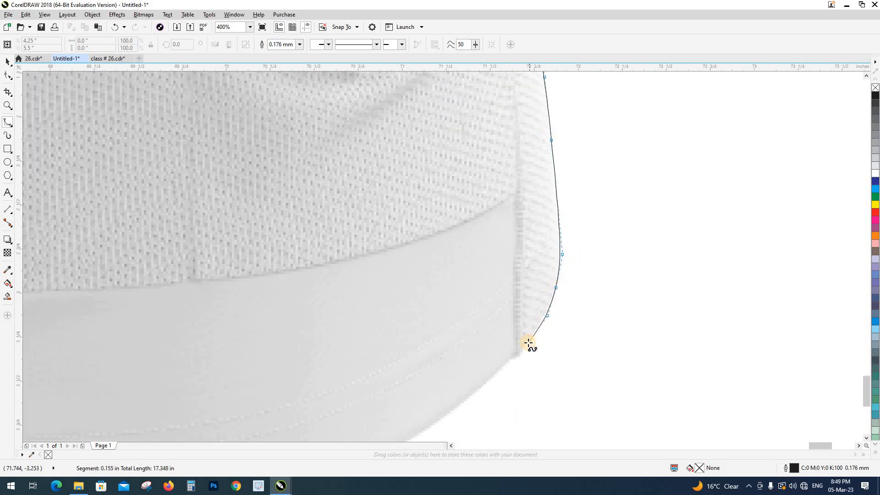
left_click(470, 399)
left_click_drag(471, 394, 631, 261)
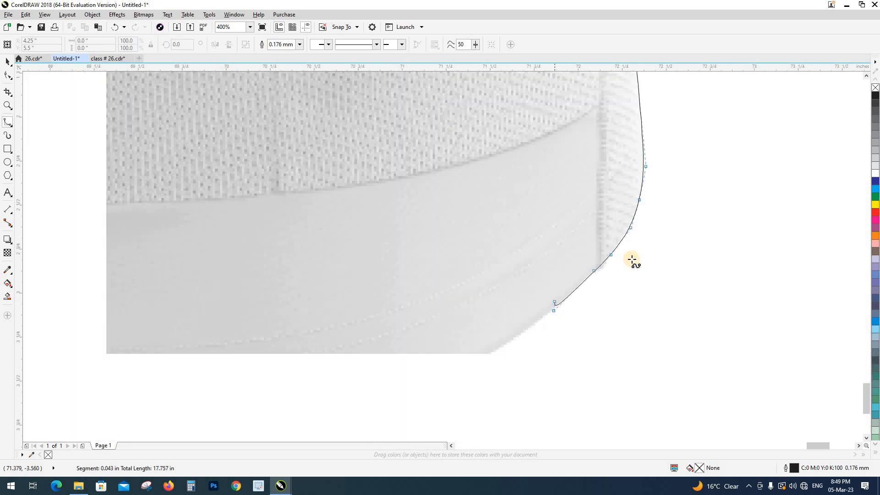
left_click(557, 314)
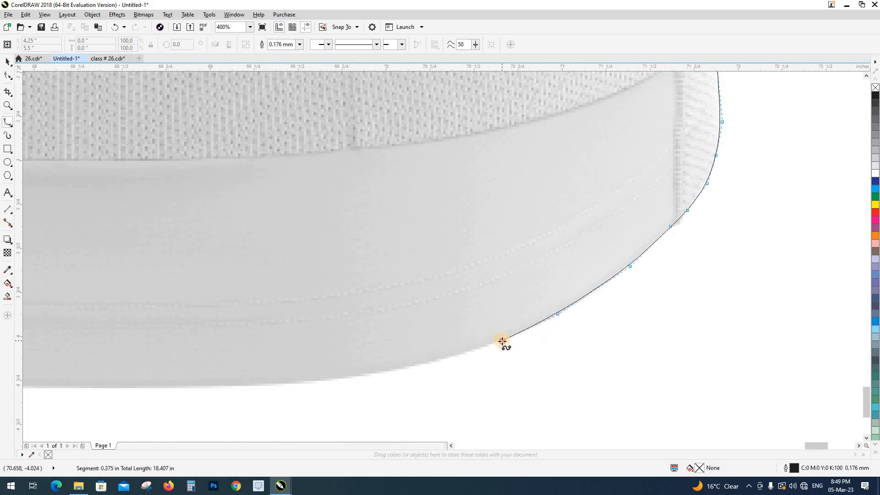
Continue the B-Spline along the bottom edge of the hem past its middle.
left_click(429, 364)
left_click(313, 382)
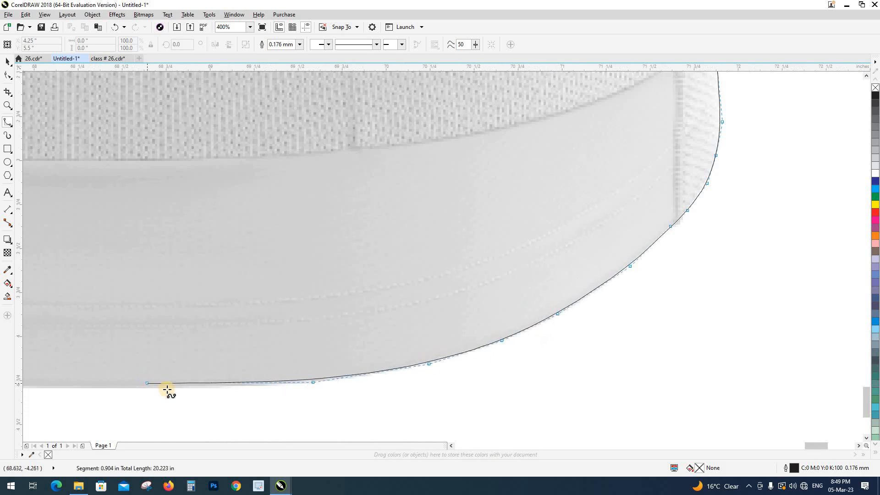
left_click(164, 389)
scroll(164, 388, "up", 1)
left_click_drag(322, 361, 761, 308)
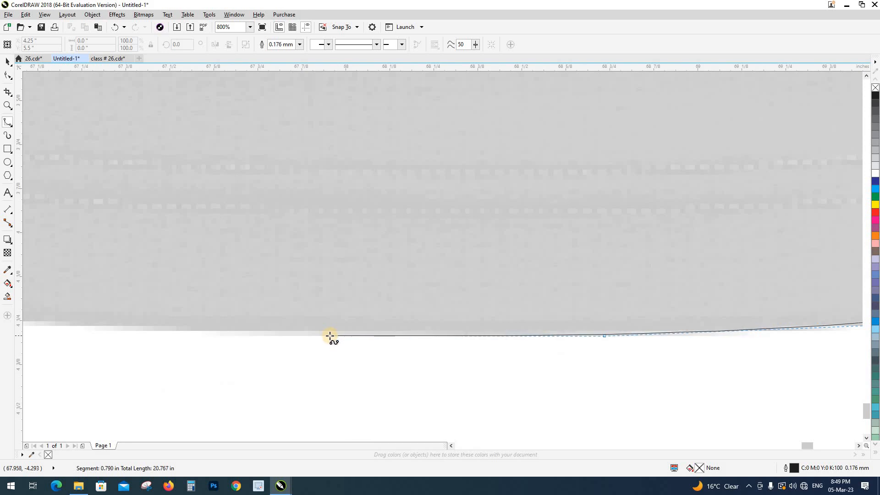
left_click(329, 334)
left_click_drag(260, 338, 810, 300)
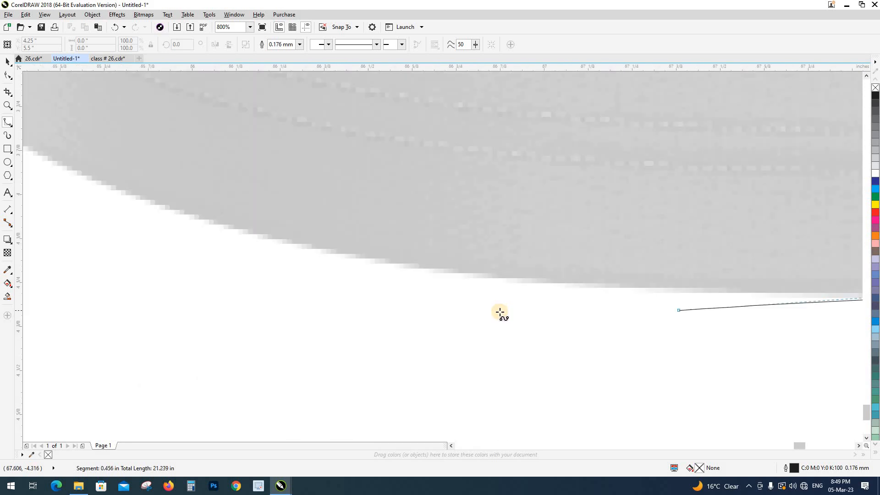
Follow the rising curve of the hem with the B-Spline toward the opposite side seam.
left_click(535, 283)
left_click(442, 273)
left_click(341, 255)
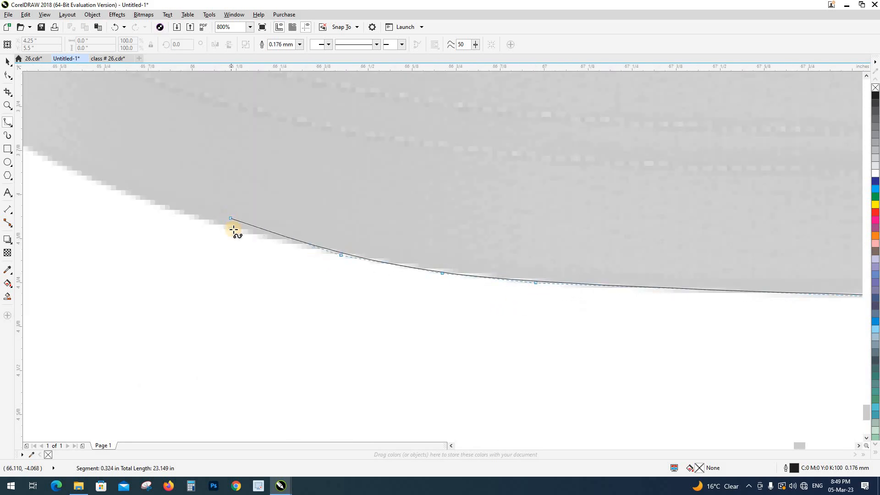
left_click(233, 231)
left_click_drag(470, 325, 823, 449)
left_click(456, 307)
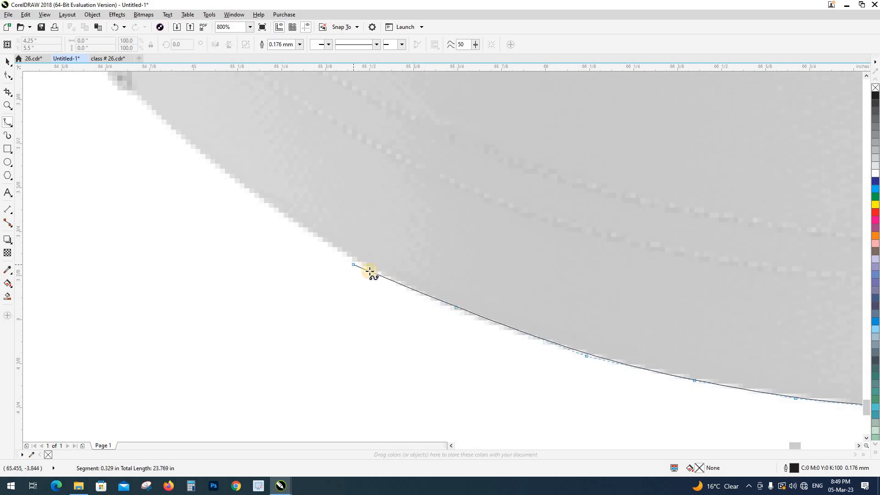
left_click(374, 270)
left_click(288, 219)
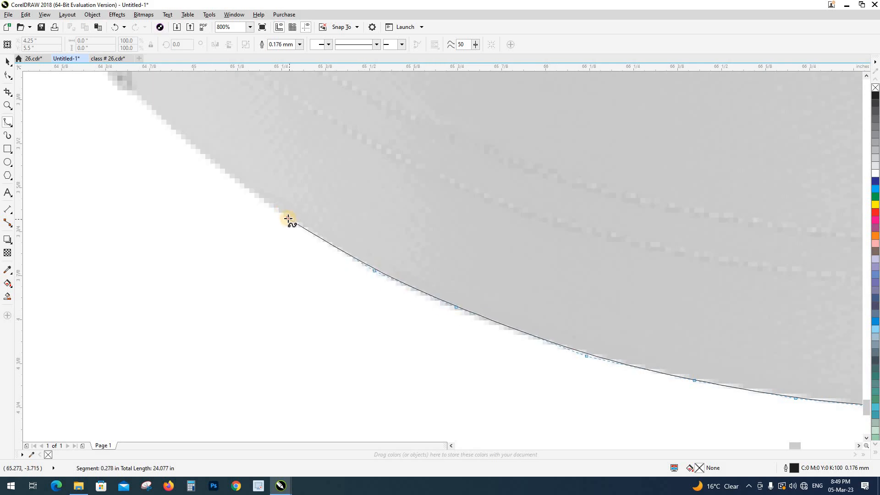
Carry the B-Spline past the opposite side seam and around the lower corner of the textured side panel.
left_click(212, 161)
left_click(176, 140)
left_click_drag(308, 315, 315, 324)
left_click(274, 280)
left_click(247, 258)
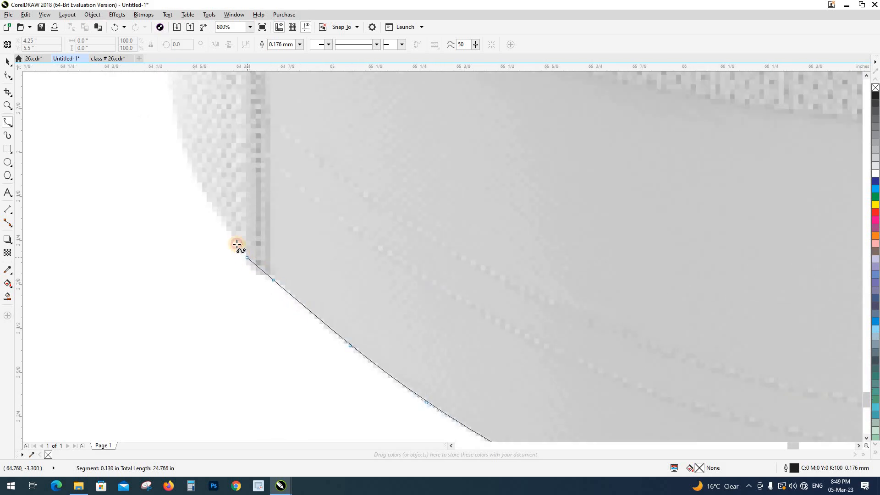
left_click(209, 199)
left_click(190, 157)
left_click_drag(171, 130, 210, 295)
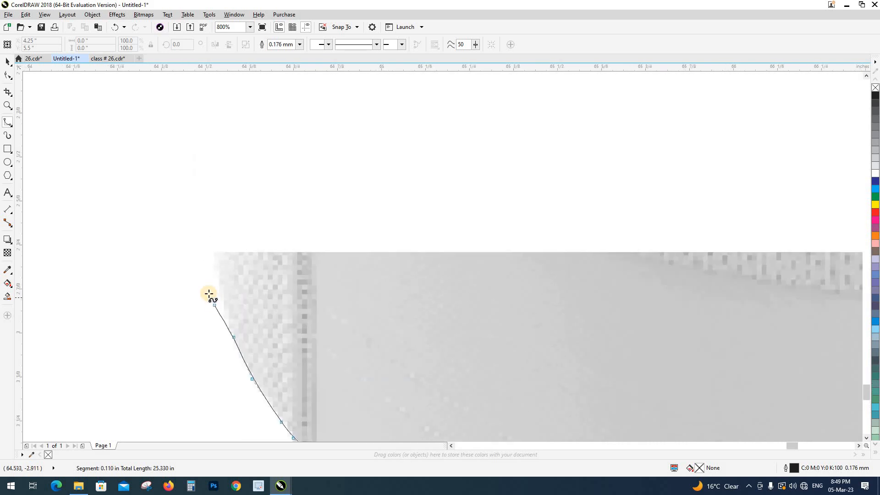
Trace the B-Spline up the outer edge of the textured side panel beside the hem band.
left_click(221, 289)
left_click(219, 264)
left_click(217, 213)
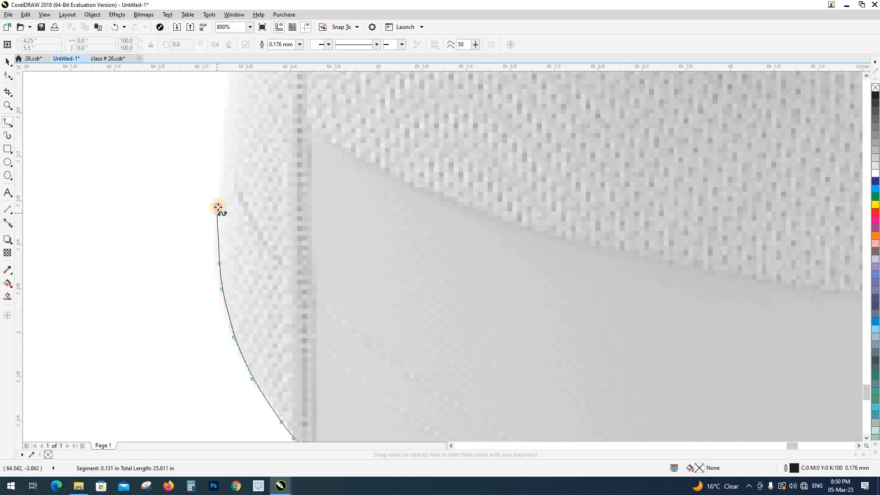
left_click(225, 165)
left_click_drag(226, 155, 211, 342)
scroll(221, 305, "down", 1)
scroll(226, 308, "down", 1)
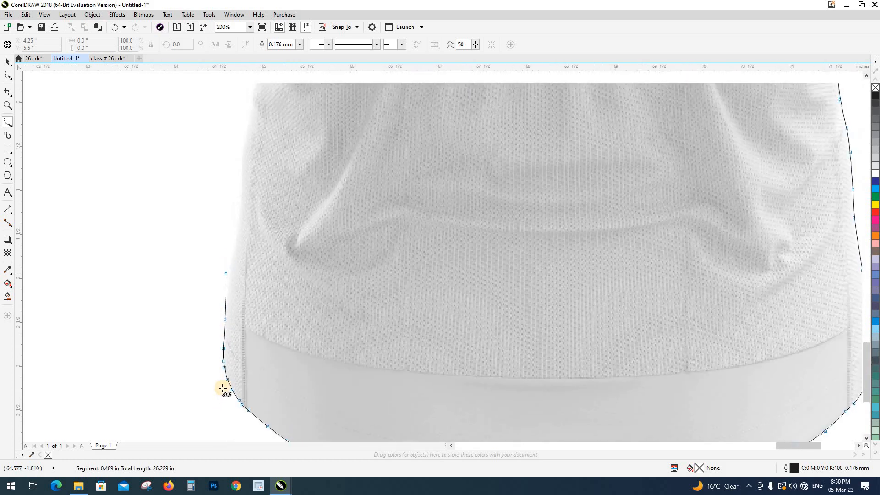
Extend the B-Spline up the side edge of the back pocket area toward the gathered waist band.
left_click(230, 371)
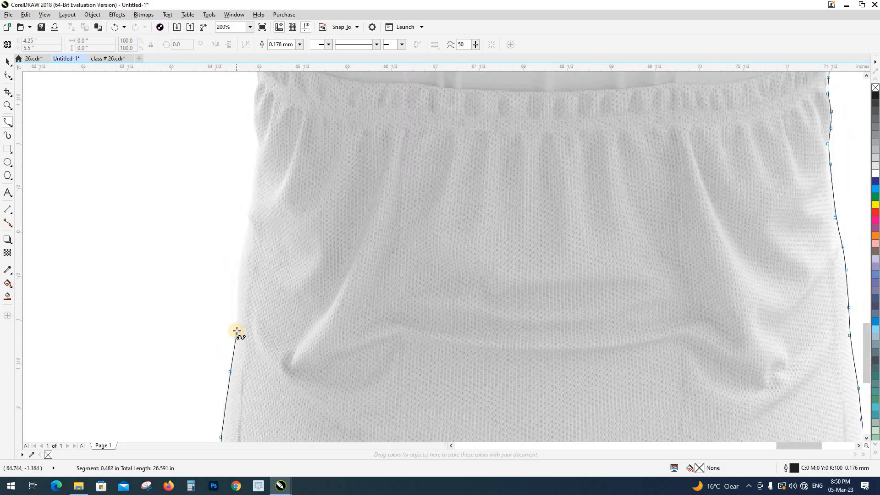
left_click(237, 301)
left_click(240, 260)
left_click(247, 224)
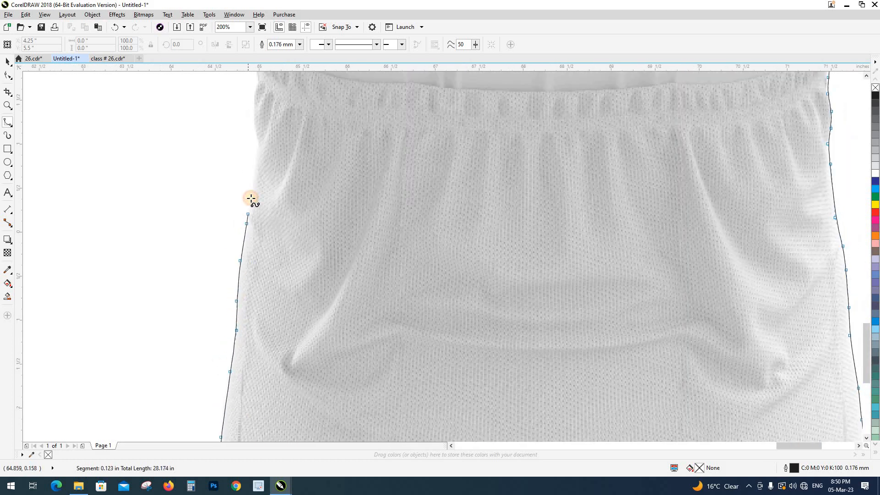
left_click(250, 197)
left_click_drag(261, 231, 255, 363)
Follow the fabric bulge and the end of the gathered waist band with the B-Spline.
scroll(248, 364, "up", 1)
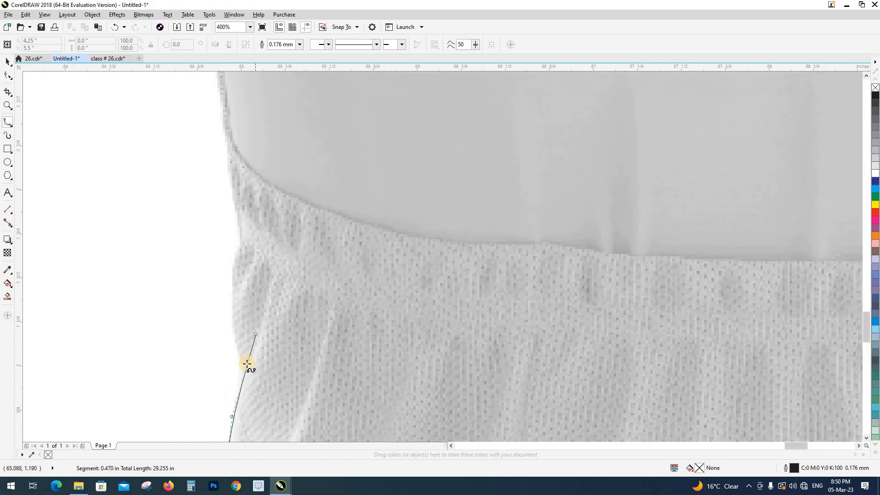
left_click(239, 361)
left_click(230, 325)
left_click(231, 271)
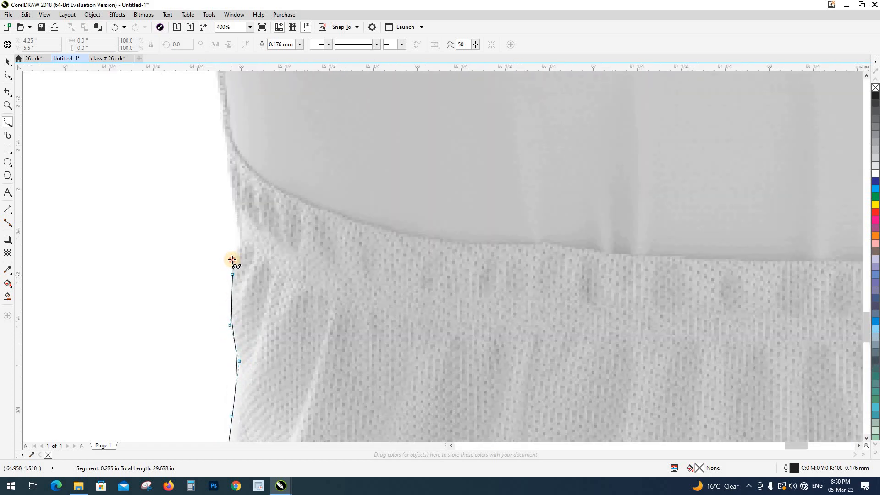
left_click(238, 234)
left_click(232, 197)
left_click_drag(233, 180, 291, 376)
Trace the B-Spline up the jersey body's side edge from the waist band toward the underarm gap.
left_click(285, 340)
left_click(265, 169)
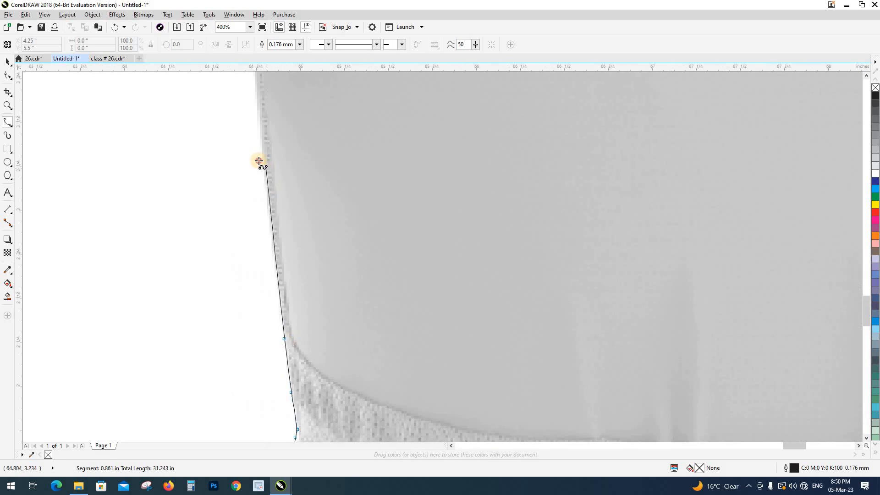
left_click_drag(253, 197, 280, 438)
left_click(279, 275)
left_click_drag(266, 197, 287, 395)
left_click(272, 268)
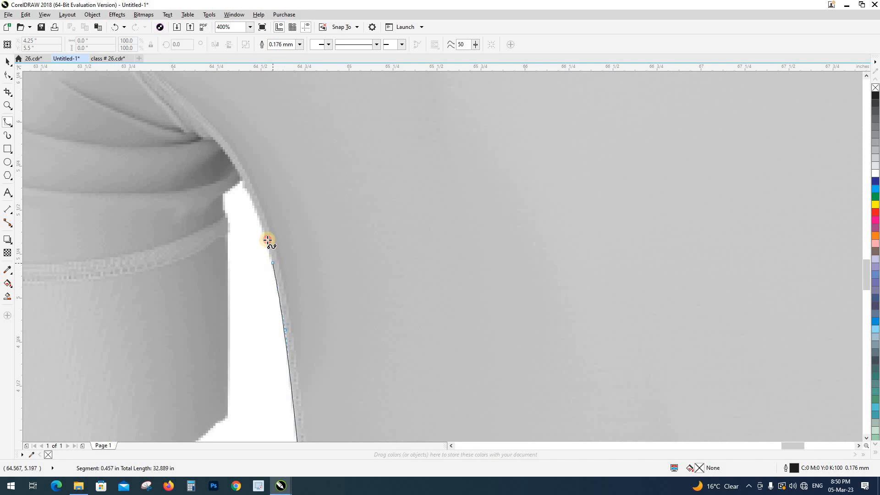
left_click_drag(268, 241, 420, 314)
Turn the B-Spline around the peak of the underarm gap and onto the sleeve's inner edge.
scroll(415, 289, "up", 2)
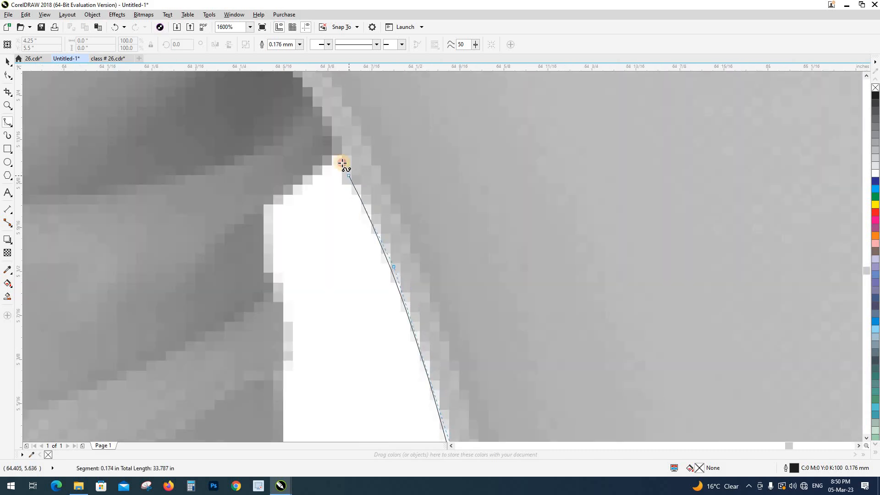
left_click(325, 163)
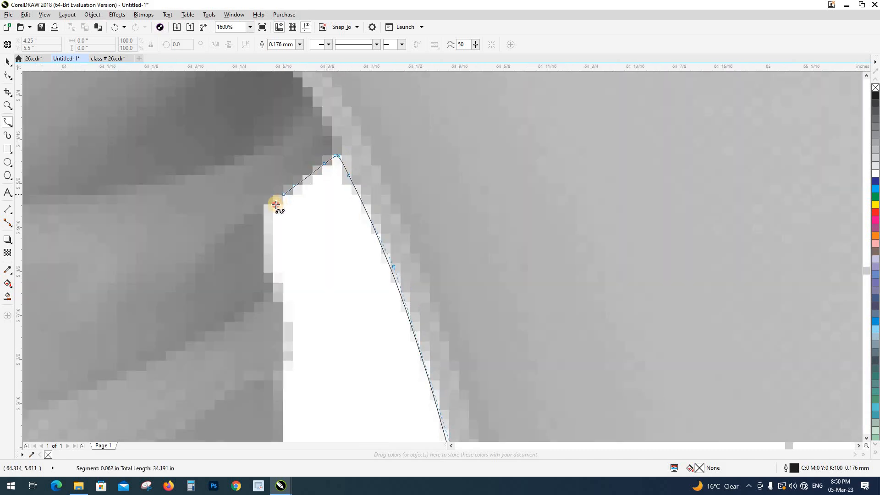
left_click(278, 201)
left_click(267, 216)
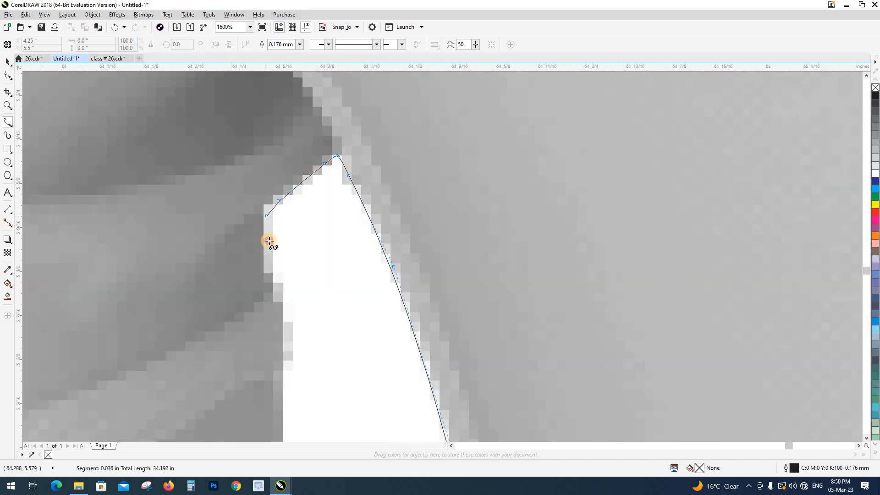
Carry the B-Spline down the inner edge of the sleeve and cuff to the cuff's lower corner.
left_click(283, 352)
left_click_drag(292, 355, 483, 161)
scroll(485, 159, "down", 2)
left_click(484, 233)
left_click_drag(485, 233, 528, 99)
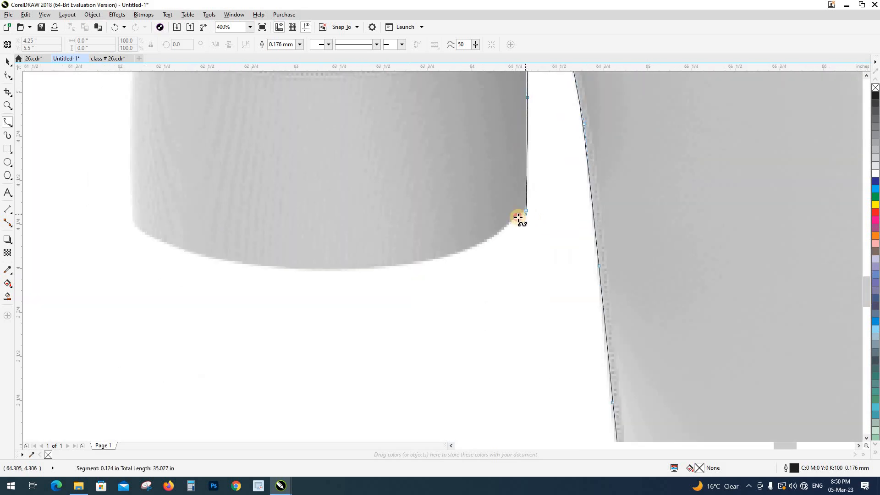
Trace the B-Spline along the curved bottom edge of the cuff to its outer corner.
left_click(491, 238)
left_click(465, 250)
left_click(450, 257)
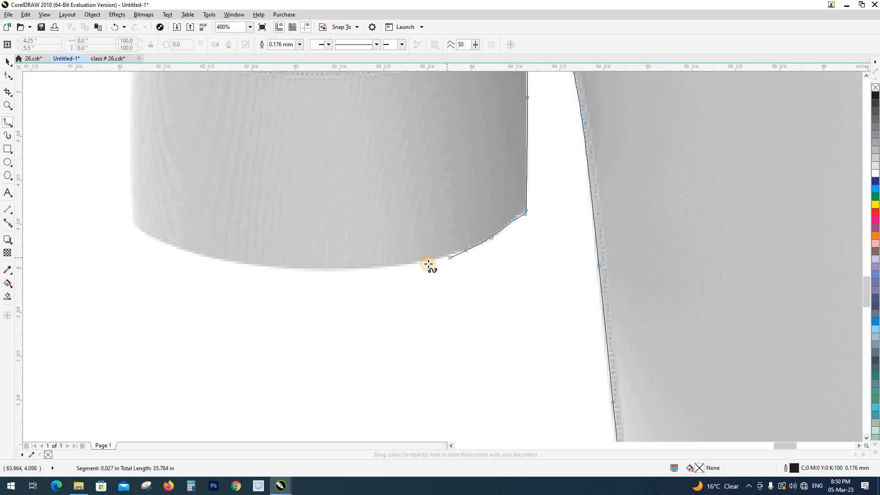
left_click(301, 270)
left_click(231, 264)
left_click(194, 255)
left_click_drag(195, 255, 318, 292)
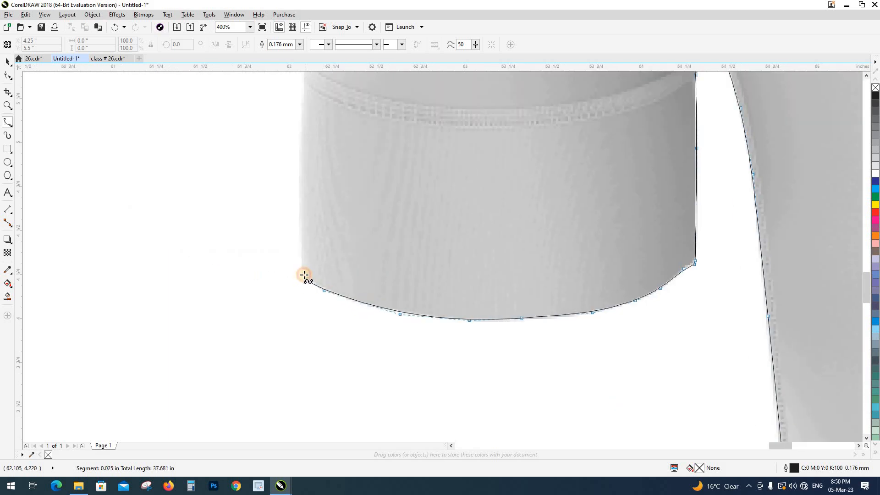
Extend the B-Spline up the outer edge of the cuff and the lower sleeve.
left_click(299, 161)
left_click_drag(299, 162, 261, 360)
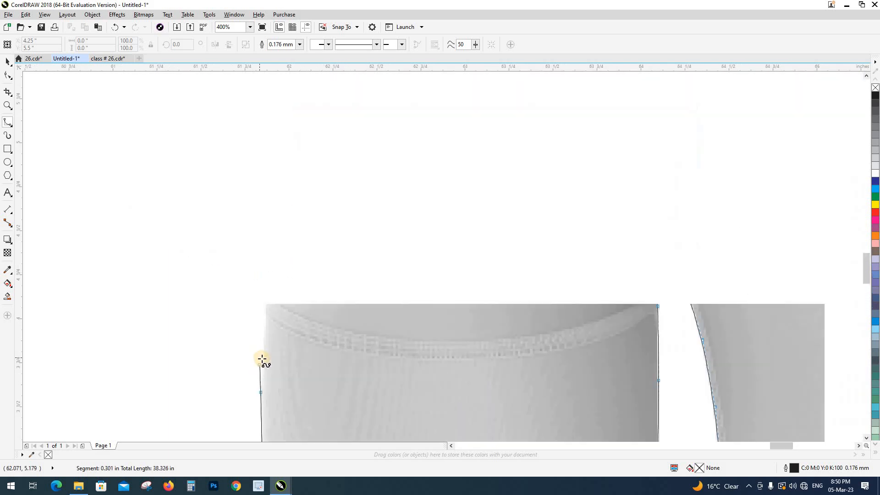
left_click(273, 277)
left_click(300, 130)
left_click_drag(300, 130, 238, 362)
Follow the upper sleeve's outer edge with the B-Spline up to the shoulder curve.
left_click(243, 304)
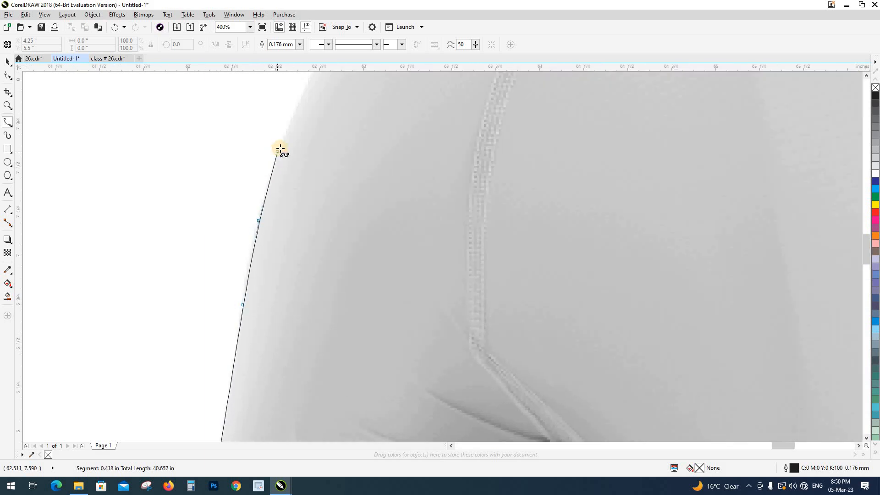
left_click(279, 133)
left_click_drag(279, 133, 142, 410)
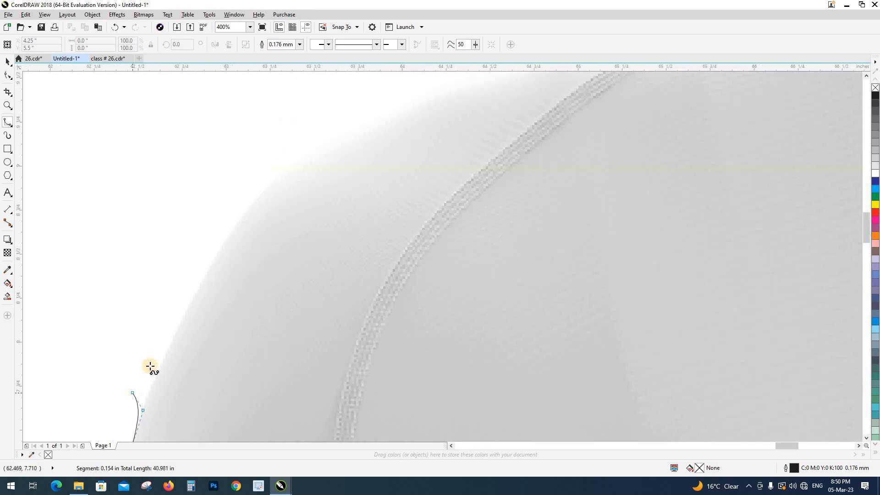
left_click(172, 341)
left_click(201, 281)
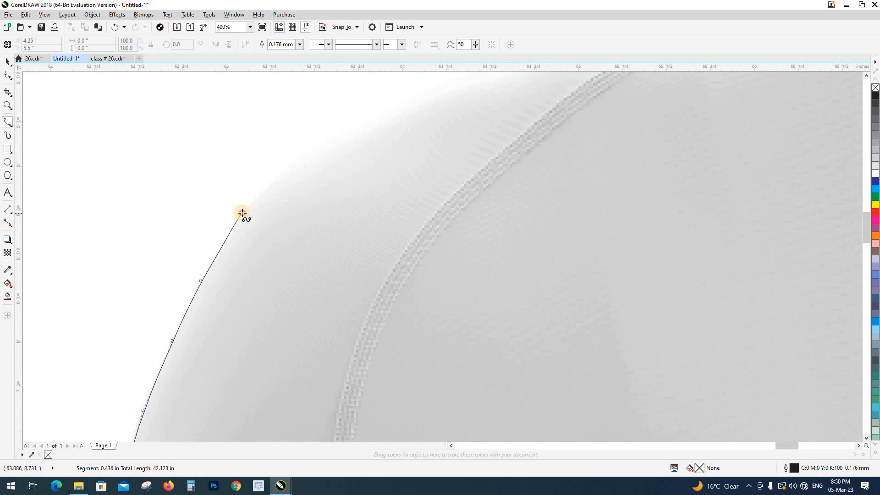
left_click(243, 214)
left_click_drag(243, 213, 102, 373)
Trace the B-Spline around the shoulder's rounded edge and onto the shoulder slope.
left_click(122, 342)
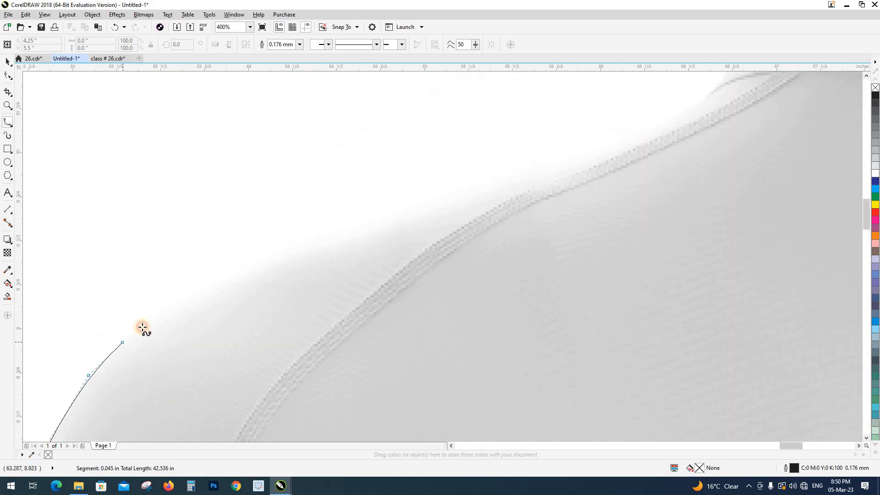
left_click(158, 317)
left_click(209, 289)
left_click(258, 265)
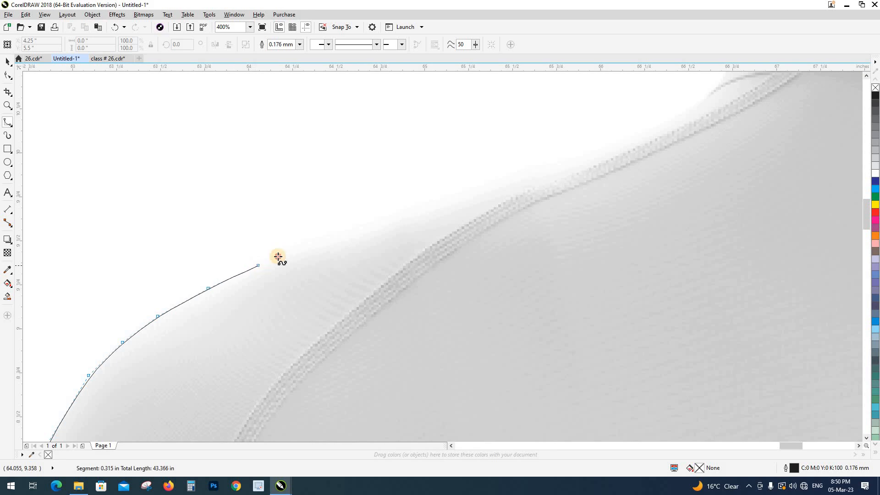
left_click(326, 238)
left_click_drag(325, 239, 17, 366)
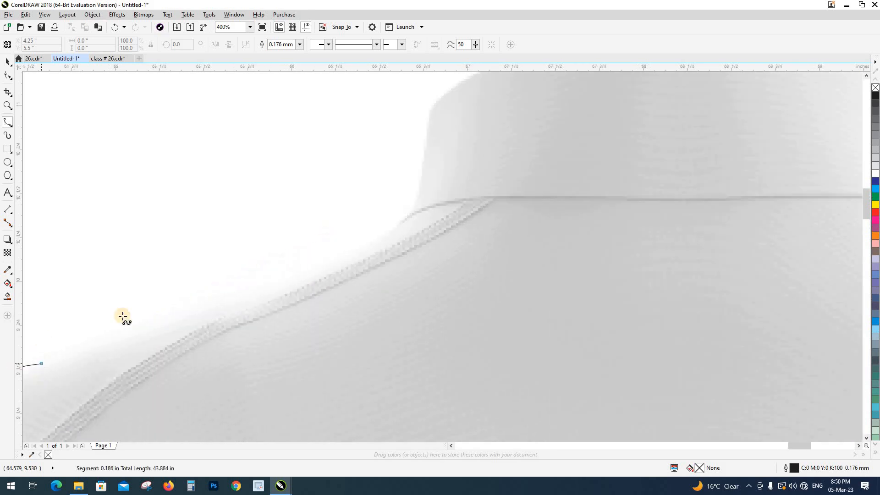
Carry the B-Spline along the shoulder slope beside the seam up to the base of the collar.
left_click(108, 337)
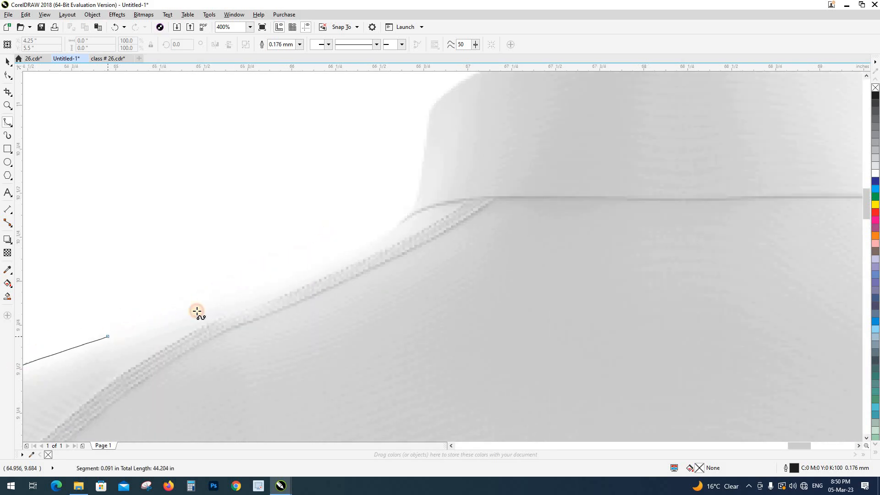
left_click(312, 270)
left_click(368, 246)
left_click_drag(390, 229, 232, 412)
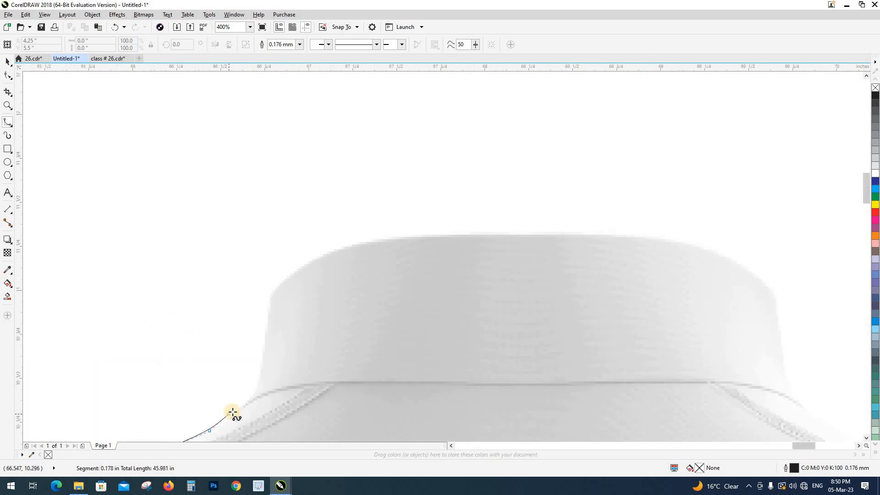
scroll(233, 412, "up", 1)
left_click(238, 411)
left_click(269, 386)
left_click(283, 364)
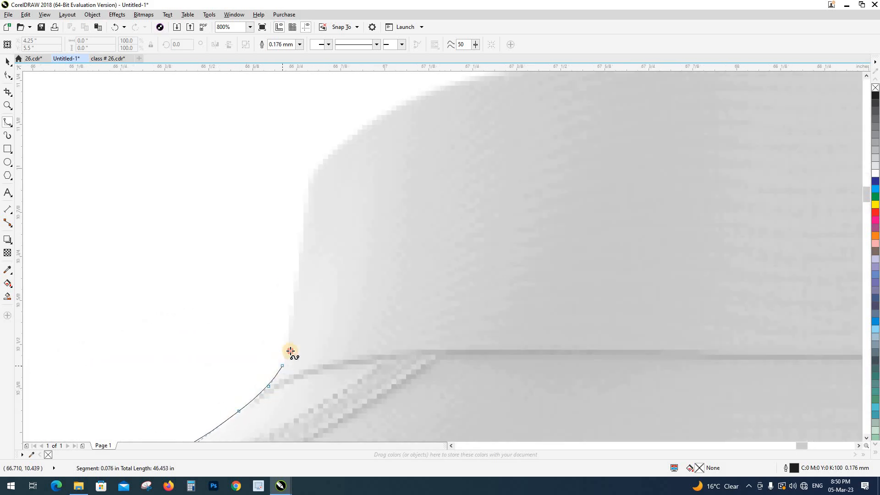
Trace the B-Spline up the near side of the collar and around its upper corner to the top edge.
left_click(294, 327)
left_click(306, 212)
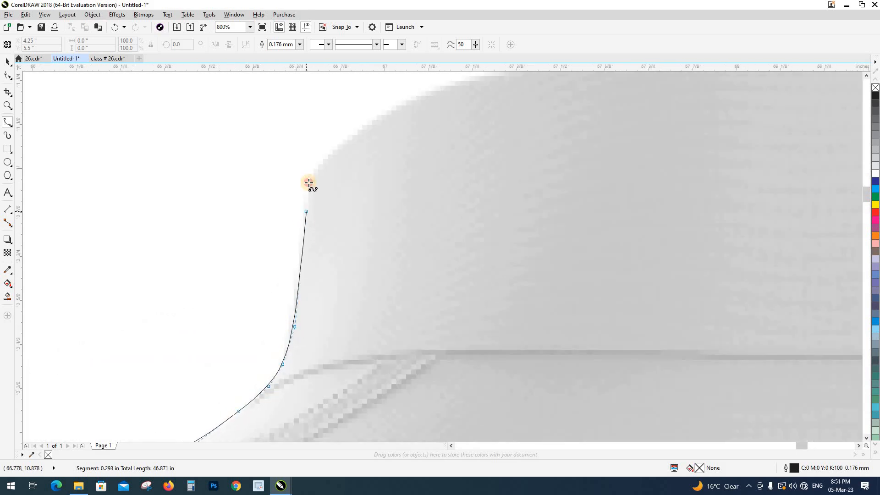
left_click(322, 162)
left_click_drag(321, 184, 135, 263)
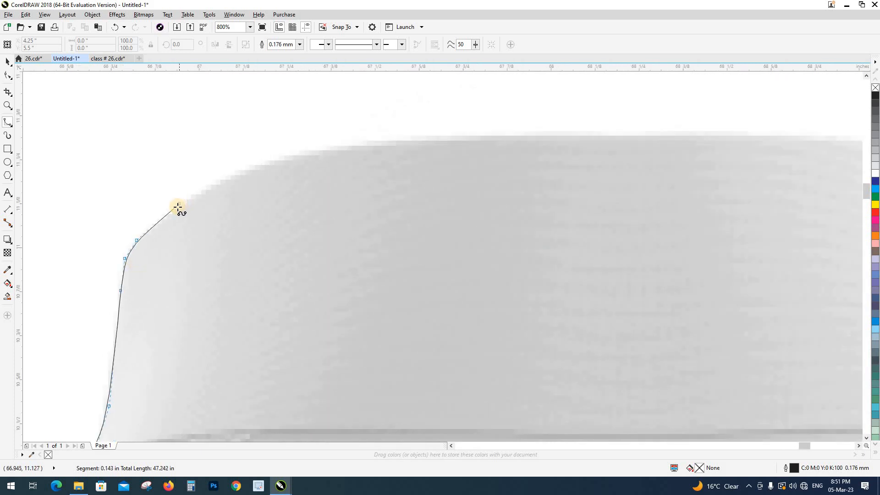
left_click(178, 208)
left_click(239, 171)
left_click(311, 150)
left_click(376, 138)
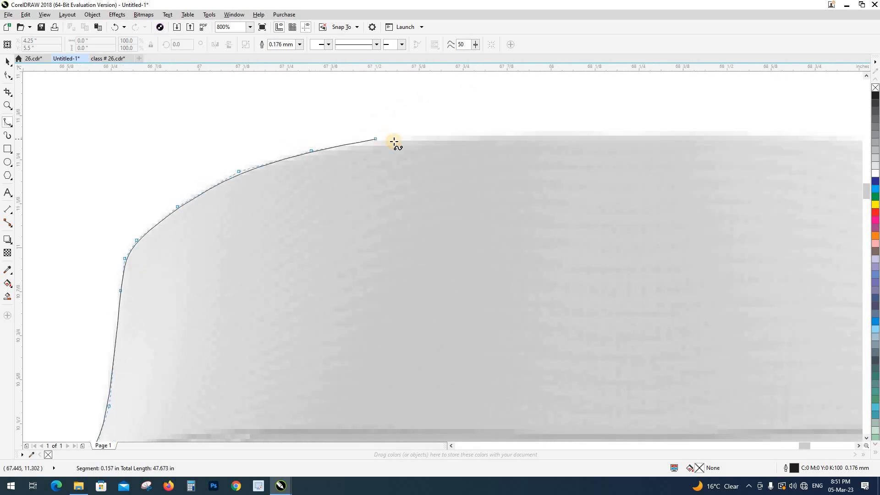
Carry the B-Spline along the collar's top edge to the start of the opposite rounded corner.
left_click(395, 142)
left_click(504, 133)
left_click_drag(510, 143, 57, 217)
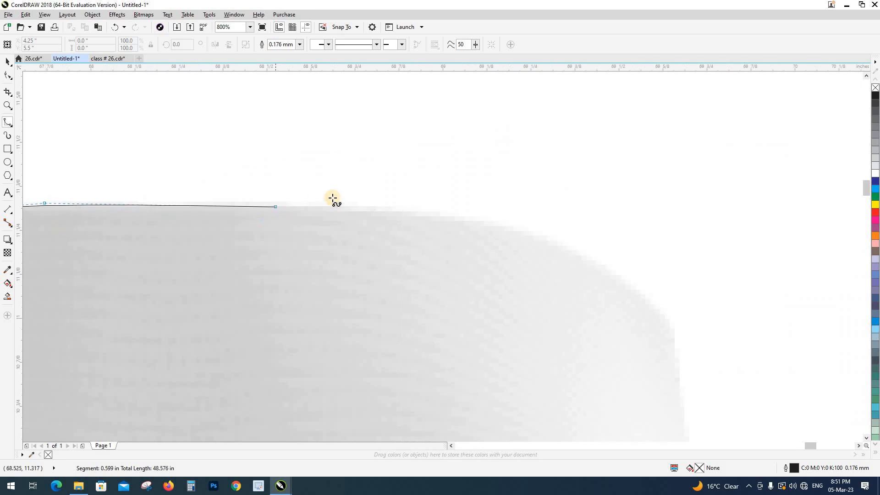
left_click(341, 204)
left_click(507, 220)
left_click_drag(501, 238, 366, 173)
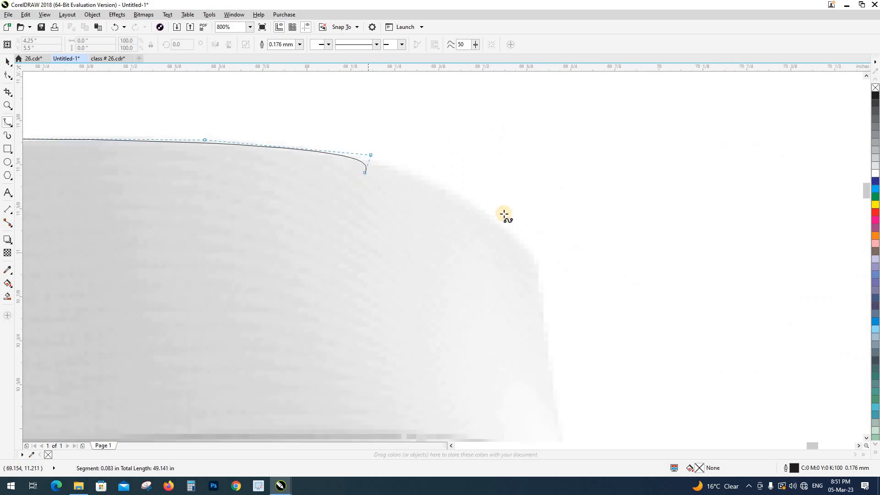
Trace the B-Spline around the collar's second upper corner and down its side.
left_click(461, 197)
left_click(509, 229)
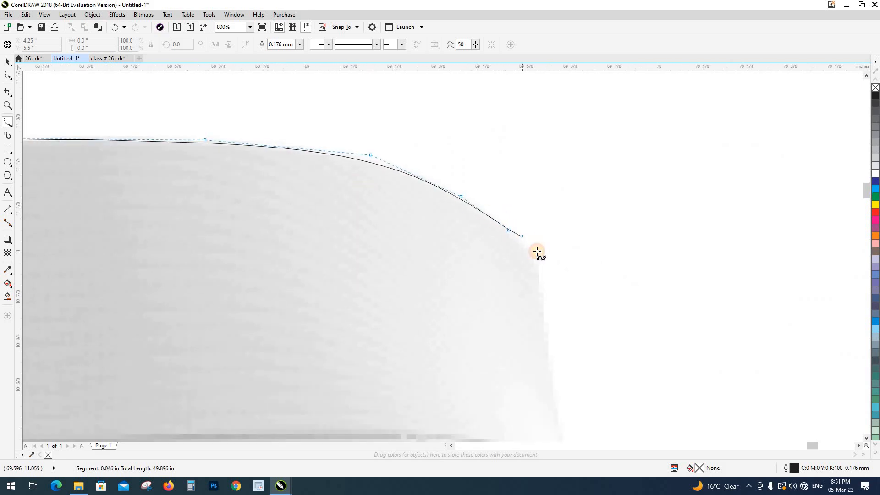
left_click(542, 281)
left_click(551, 372)
left_click_drag(509, 305, 426, 126)
Bend the B-Spline around the collar's base and onto the second shoulder slope.
left_click(484, 268)
left_click(497, 292)
left_click(525, 314)
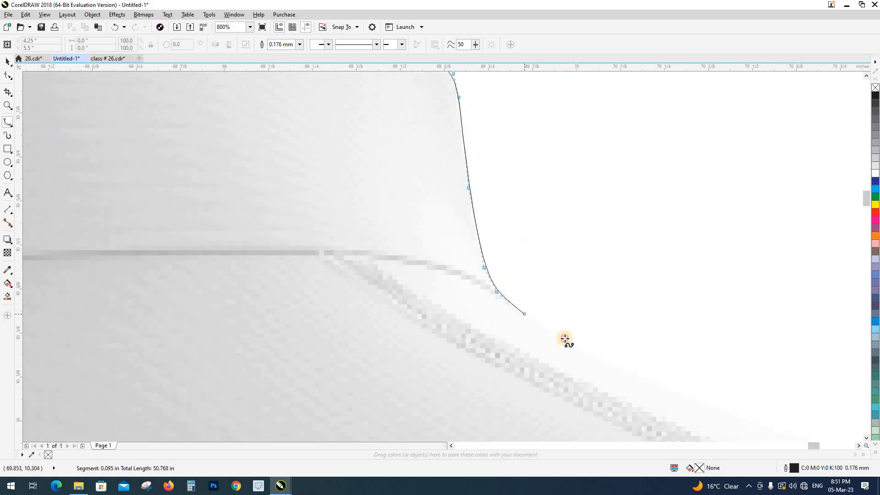
left_click(599, 359)
left_click_drag(598, 360, 290, 192)
left_click(391, 233)
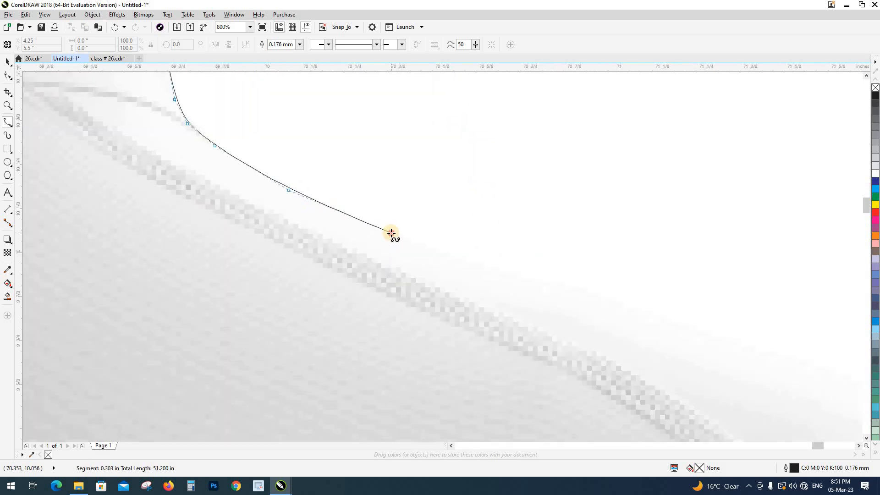
left_click(503, 273)
Follow the second shoulder's upper edge with the B-Spline down to where the shoulder rounds off.
left_click_drag(523, 281, 257, 190)
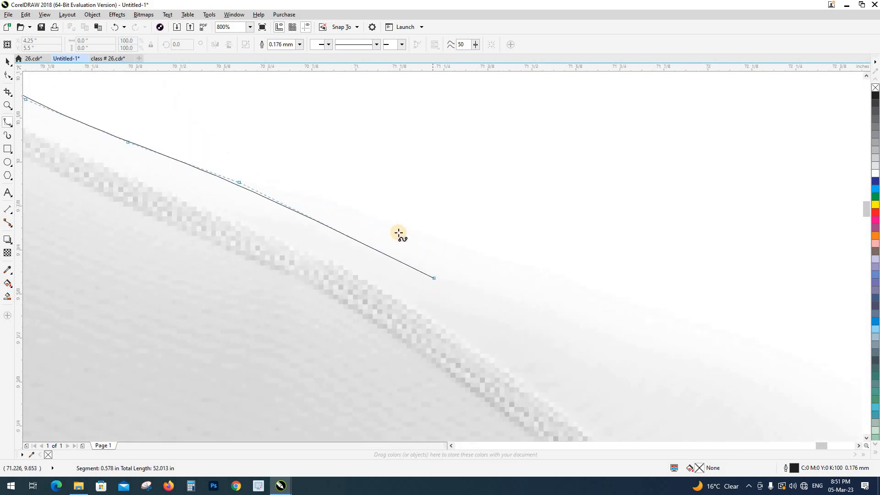
scroll(391, 230, "down", 1)
left_click(381, 224)
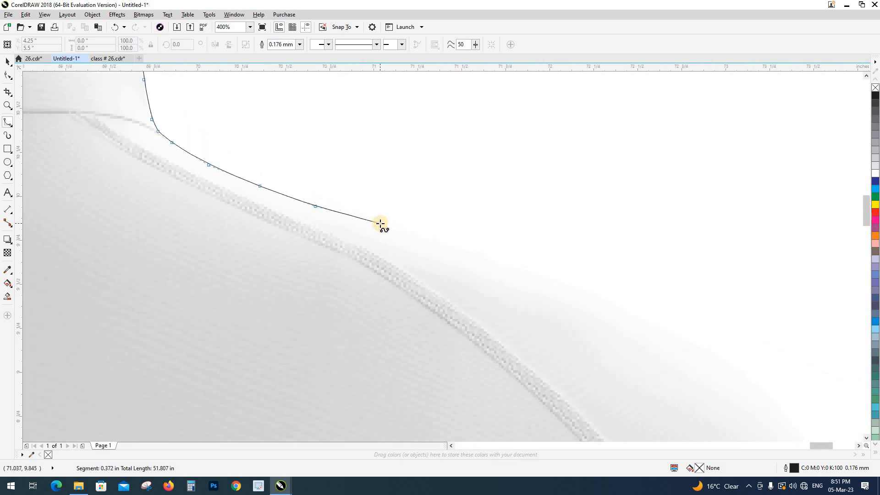
left_click(538, 274)
left_click(624, 312)
Trace around the second shoulder's curve and close the B-Spline at its starting point on the sleeve.
left_click_drag(624, 311, 374, 212)
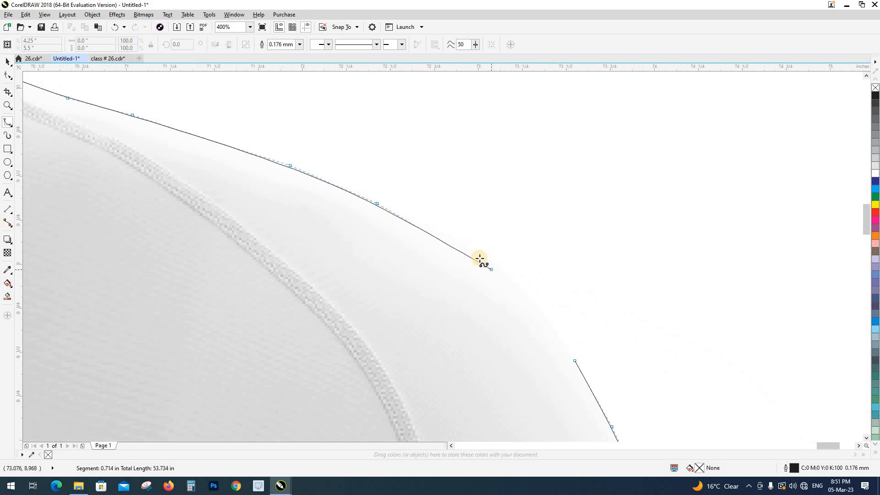
left_click(471, 250)
left_click(507, 275)
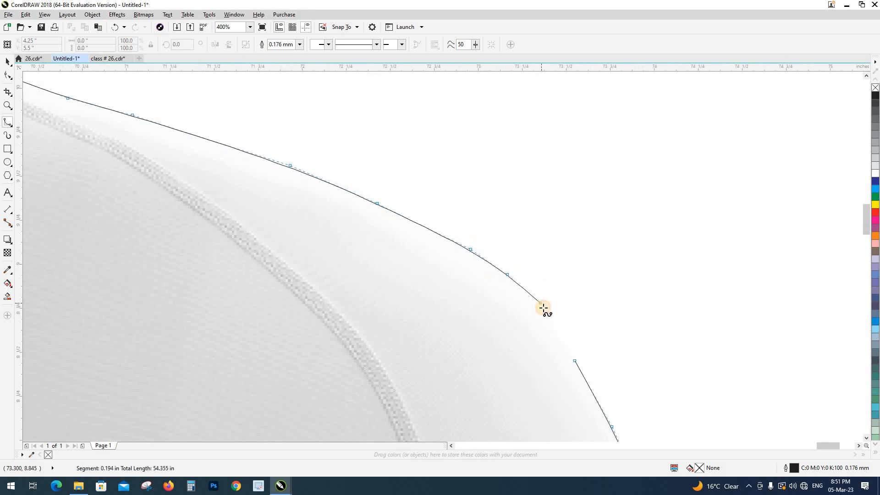
left_click(544, 311)
left_click_drag(543, 311, 463, 161)
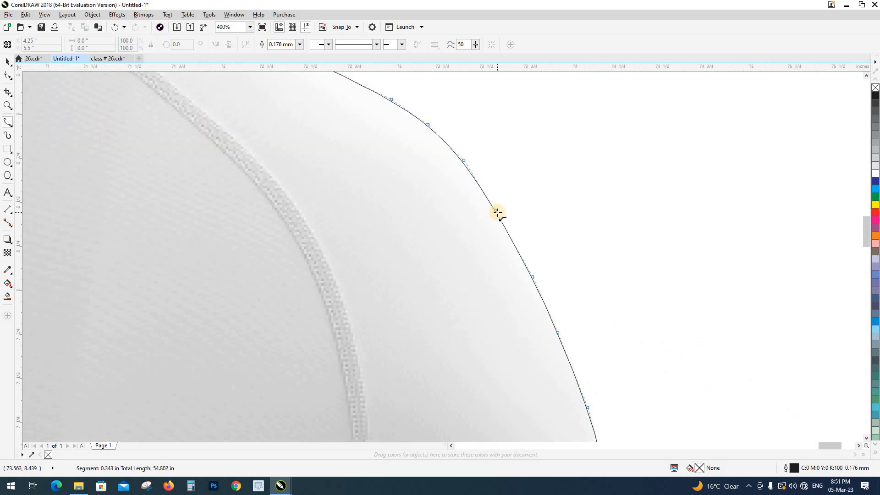
double_click(498, 213)
Intersect the back-view jersey image with the traced outline and move the cut-out image 20 inches to the right.
scroll(411, 180, "down", 8)
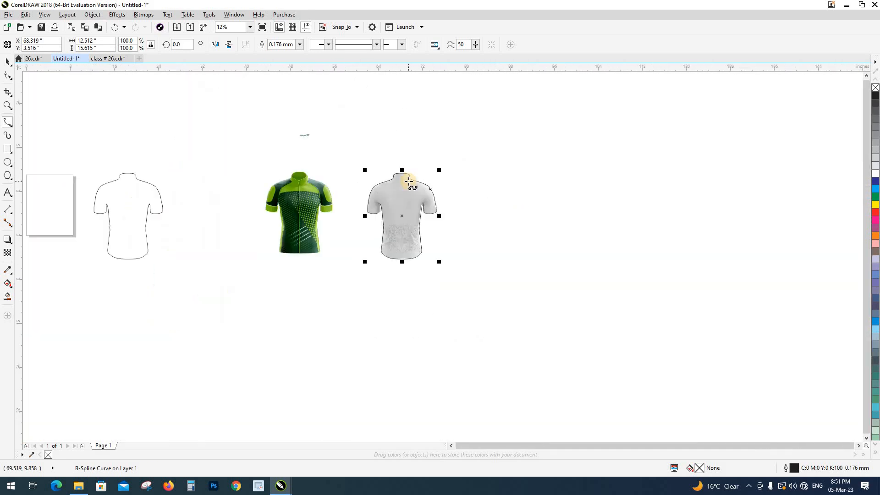
scroll(409, 182, "up", 2)
scroll(415, 186, "up", 1)
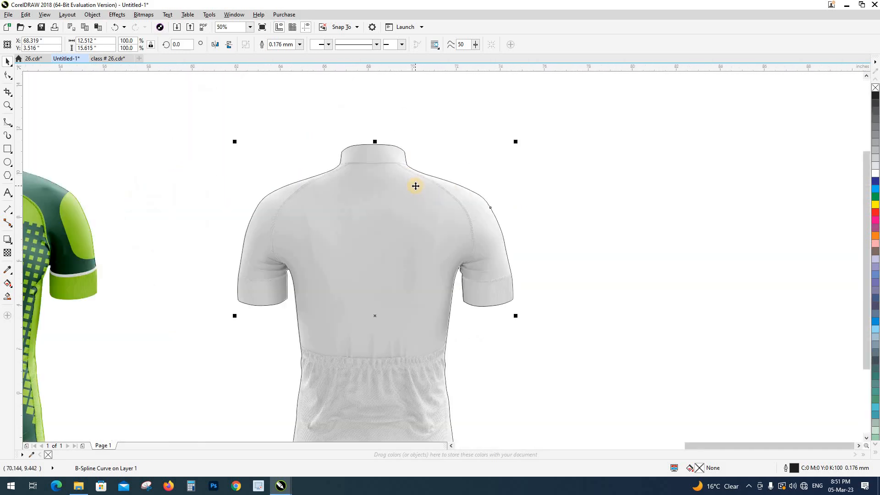
scroll(416, 185, "down", 1)
scroll(415, 185, "up", 1)
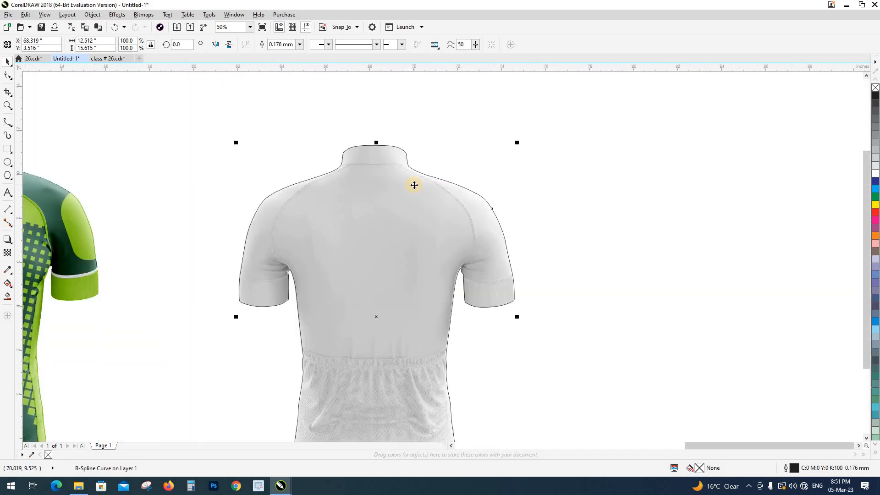
left_click(421, 146, "shift")
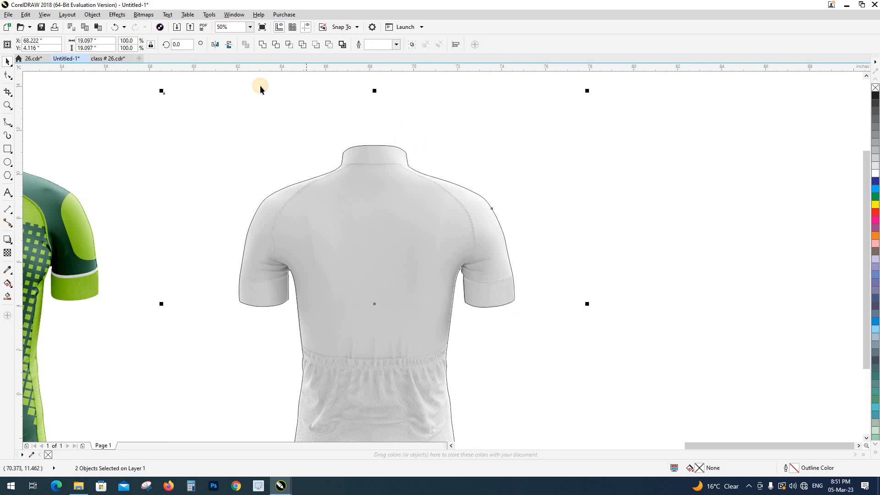
left_click(287, 45)
scroll(330, 216, "down", 2)
scroll(329, 198, "up", 1)
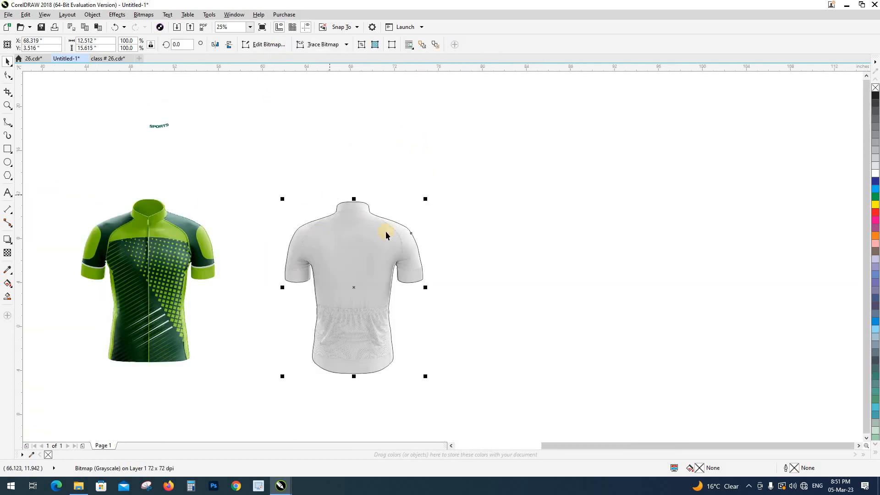
key("shift+n")
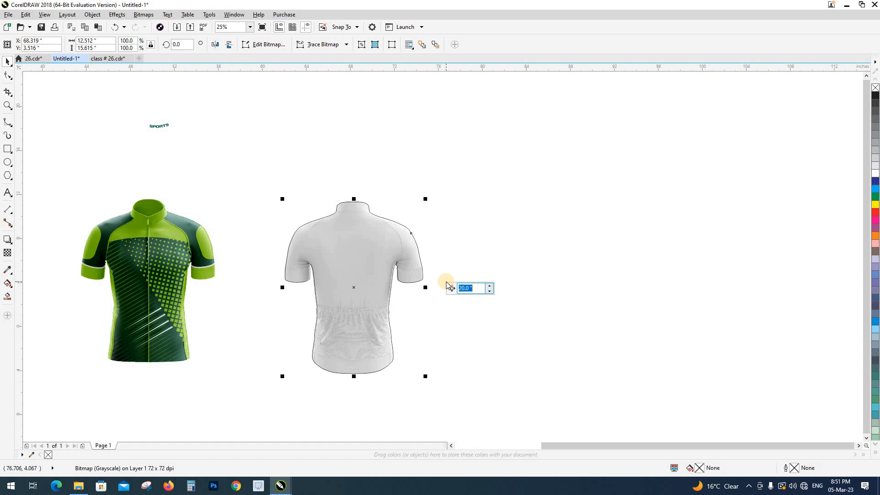
key("Right")
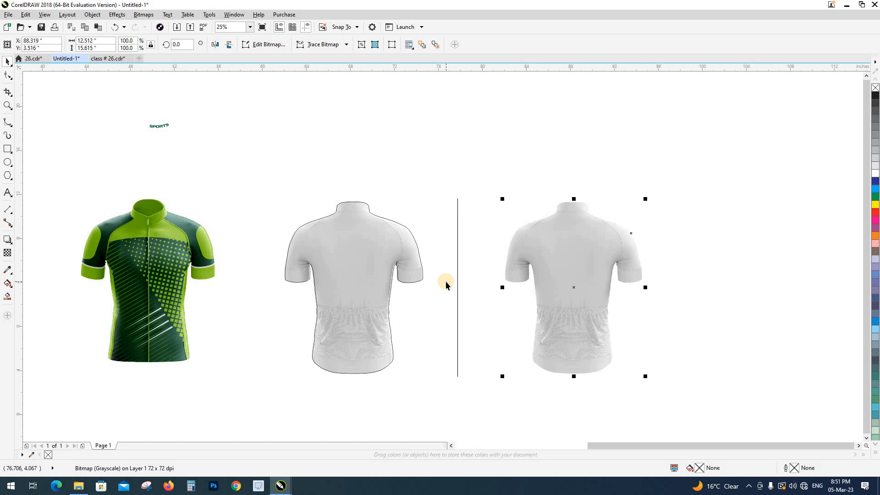
Save the drawing as Untitled-2.cdr in CDR format in the Downloads folder.
left_click(489, 168)
key("ctrl+s")
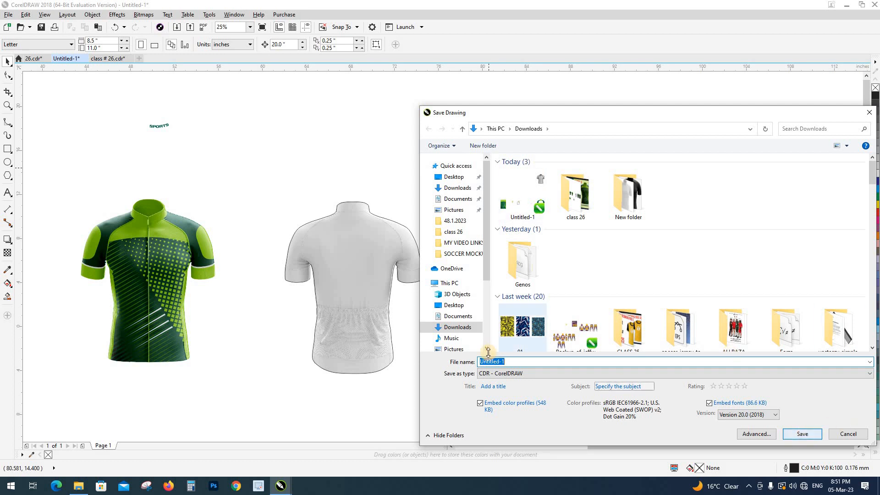
key("Return")
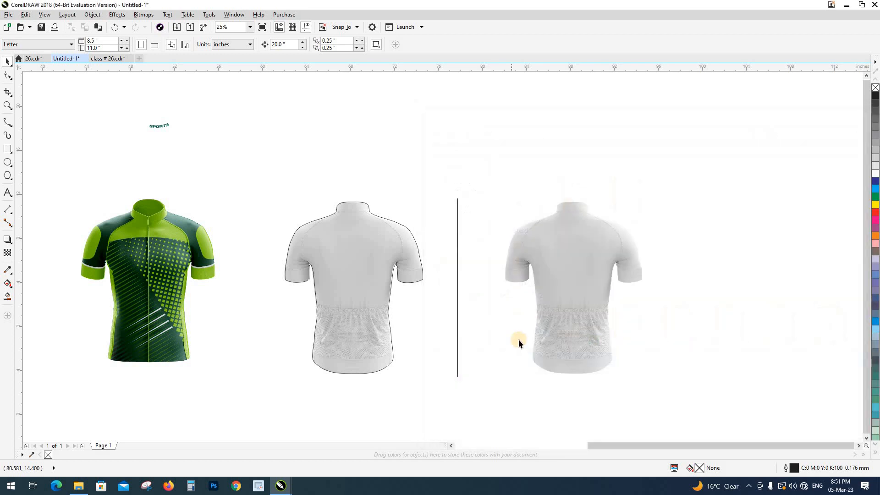
Start a new B-Spline in the empty area beside the traced jersey's collar and lead it down toward the collar seam.
scroll(369, 232, "up", 8)
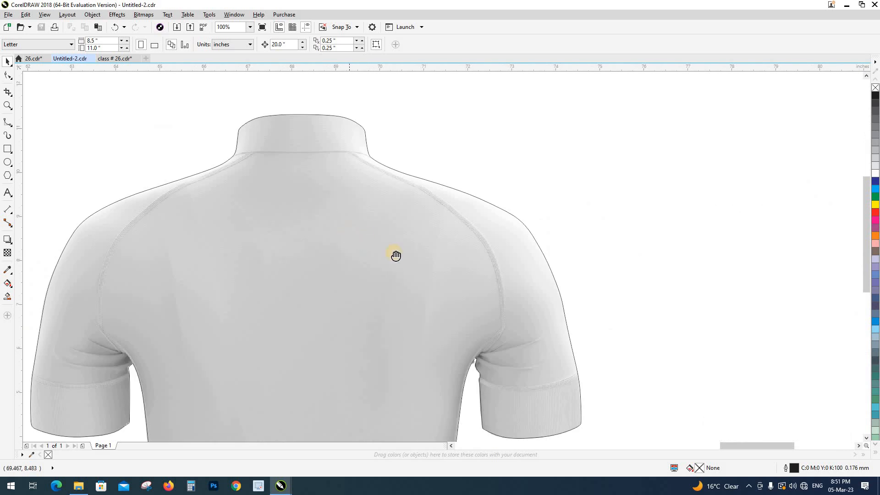
scroll(436, 219, "down", 2)
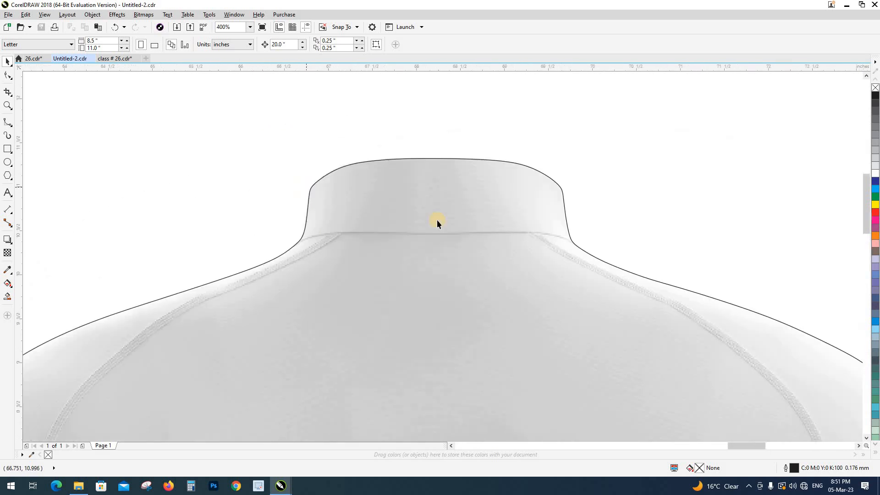
scroll(267, 202, "up", 2)
left_click(7, 122)
left_click(96, 106)
left_click(73, 203)
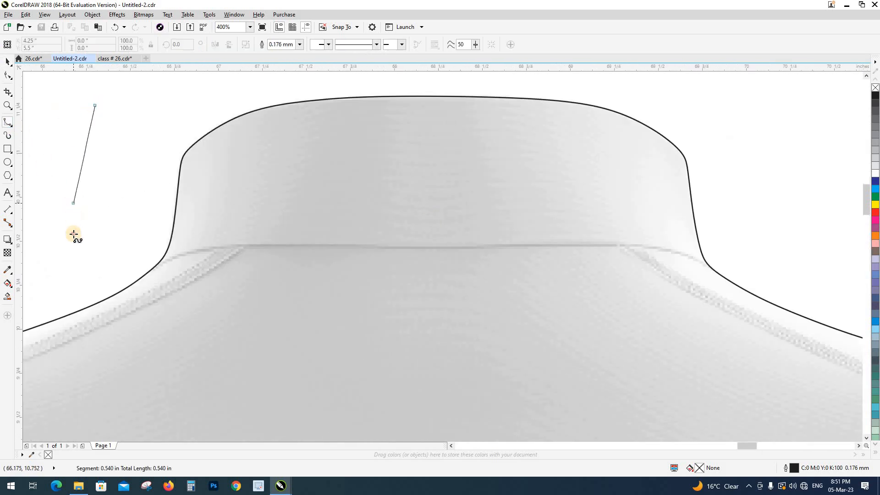
left_click(77, 250)
scroll(115, 269, "up", 1)
left_click(106, 258)
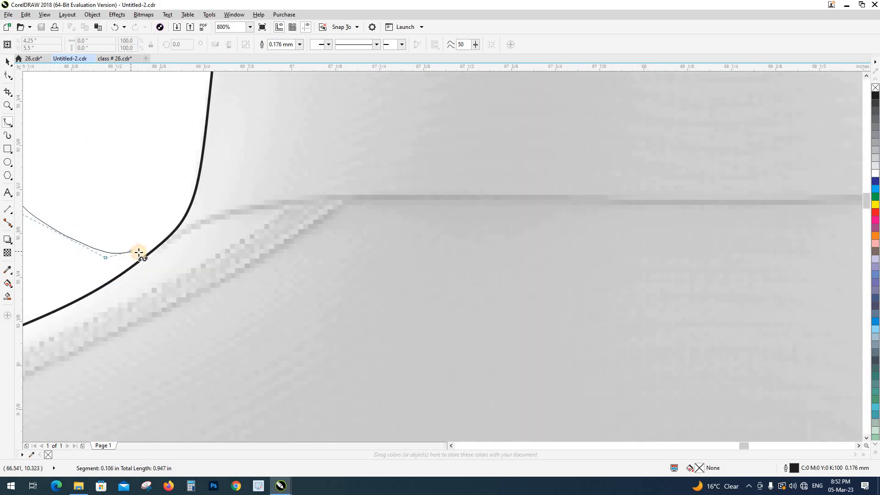
Run the B-Spline across the jersey outline and along the collar seam past its middle.
left_click(137, 253)
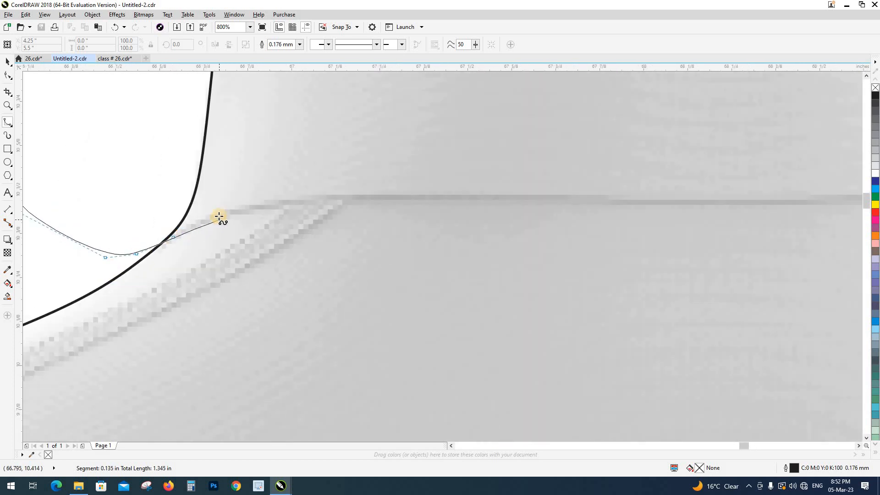
left_click(219, 216)
left_click(275, 203)
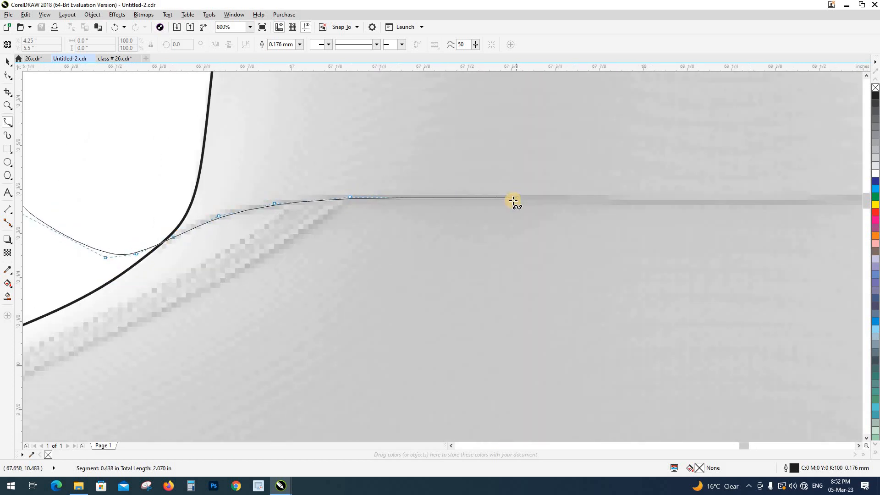
left_click(513, 201)
left_click_drag(472, 205, 160, 225)
scroll(160, 225, "down", 2)
left_click(253, 225)
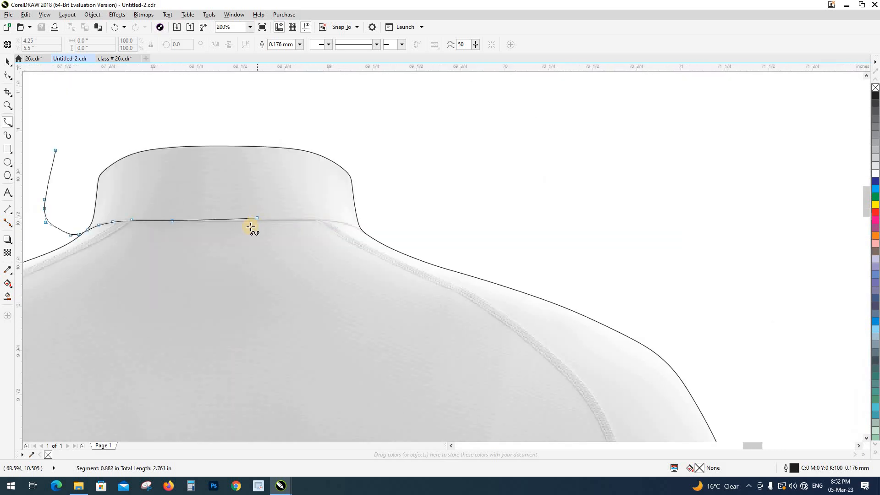
Follow the rest of the collar seam with the B-Spline and carry it just outside the jersey outline.
scroll(252, 225, "up", 1)
left_click(373, 222)
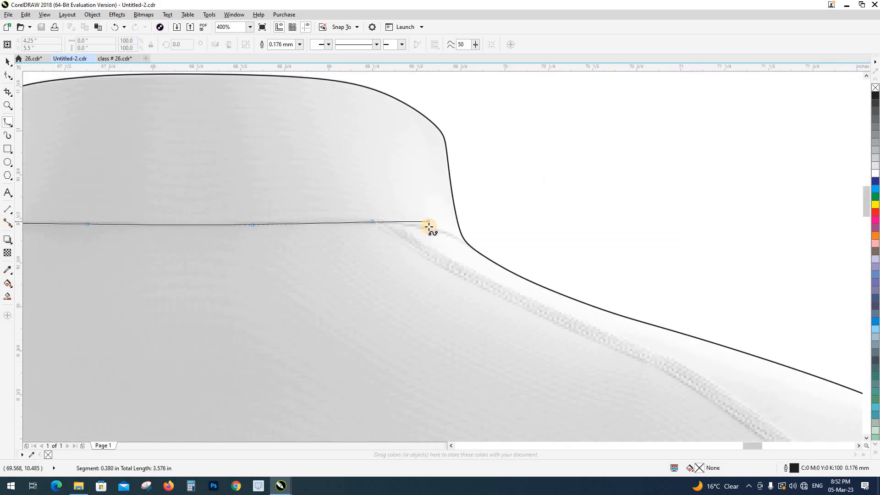
left_click(425, 227)
left_click(451, 234)
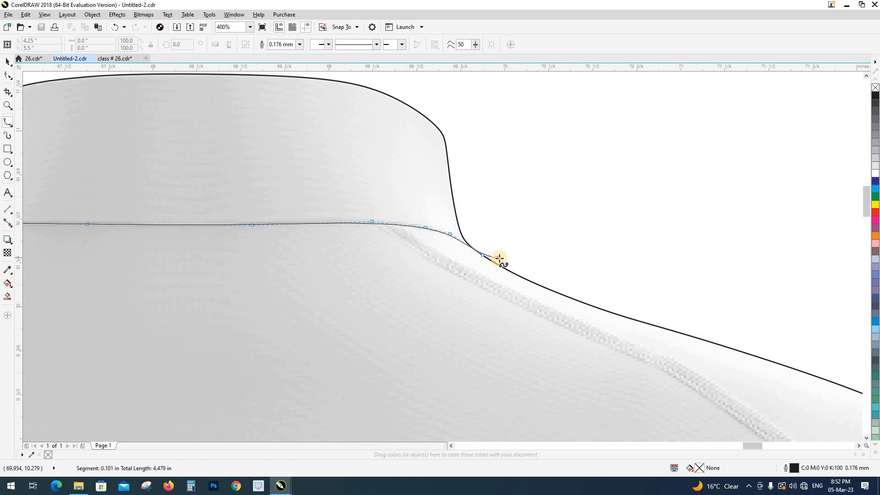
left_click(500, 258)
Loop the B-Spline around the outside of the collar and over its top to close the shape.
left_click(512, 249)
scroll(512, 249, "down", 2)
left_click(518, 218)
left_click(513, 163)
left_click(394, 164)
left_click(362, 185)
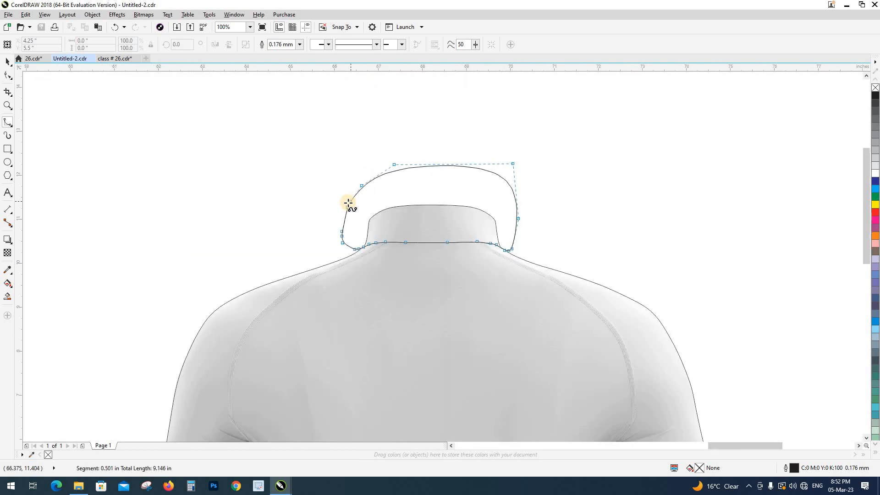
left_click(347, 205)
Intersect the collar loop with the jersey outline to make a separate collar shape, and delete the loop.
scroll(370, 230, "down", 1)
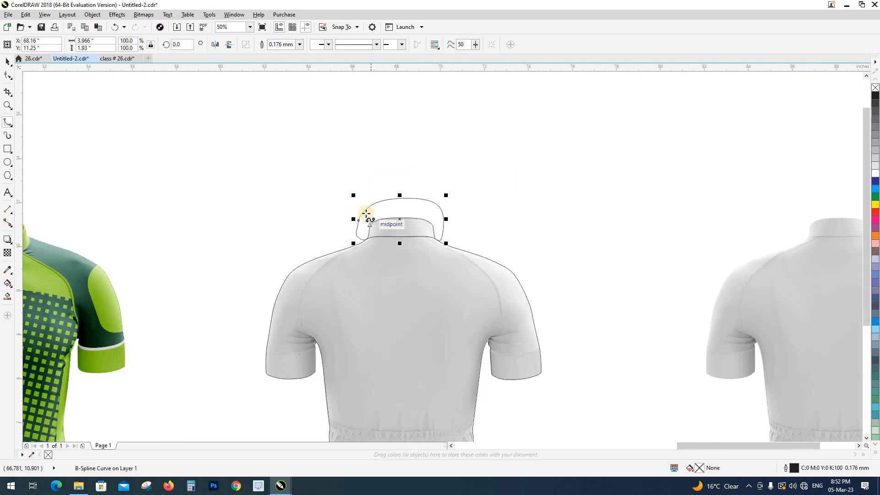
key("space")
left_click(360, 258, "shift")
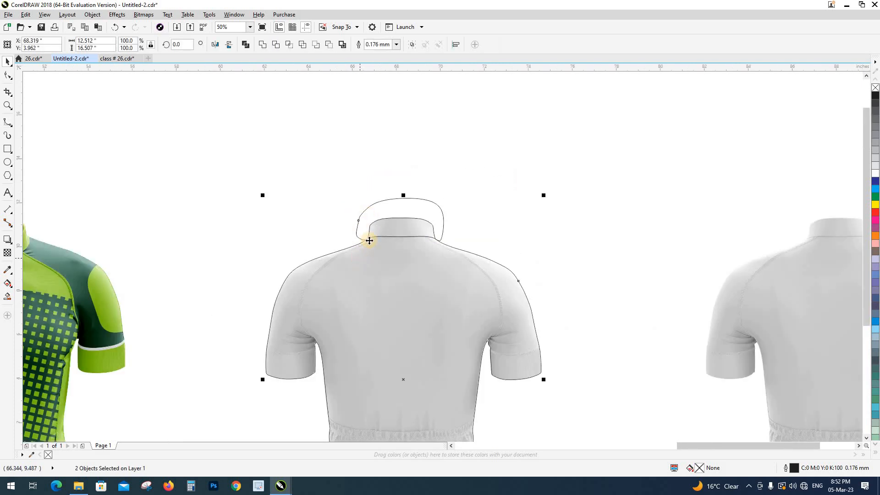
left_click(289, 46)
left_click(402, 210)
left_click(402, 210)
key("Delete")
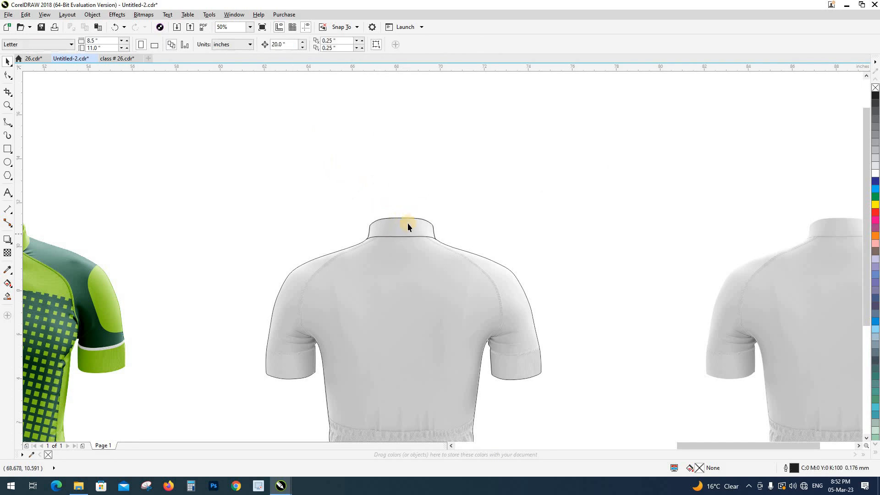
Start a B-Spline outside the jersey's left sleeve and lead it under the cuff to the gap between sleeve and body.
scroll(306, 274, "up", 2)
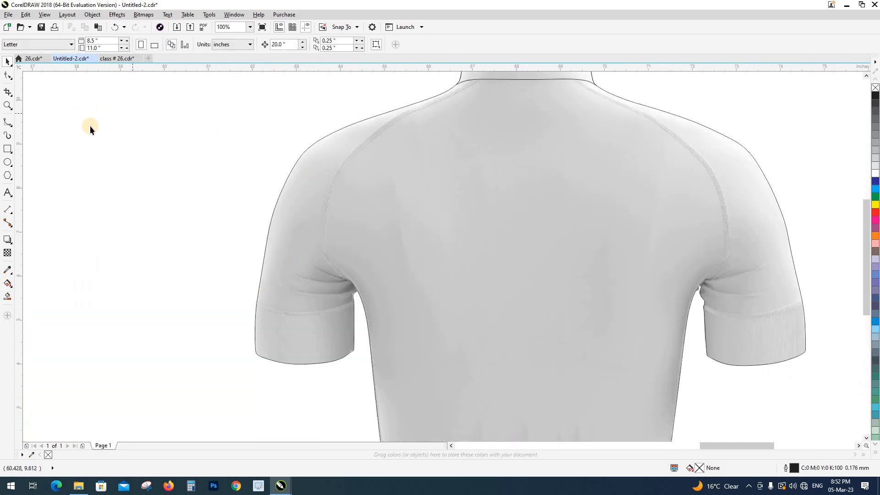
left_click_drag(252, 133, 217, 183)
left_click_drag(224, 273, 240, 178)
left_click(188, 389)
left_click(328, 345)
left_click(343, 322)
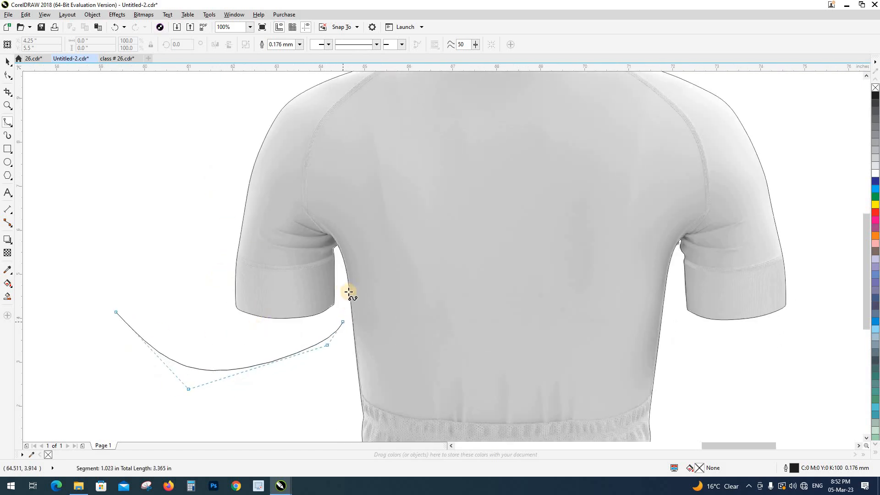
left_click_drag(336, 253, 343, 341)
scroll(342, 336, "up", 4)
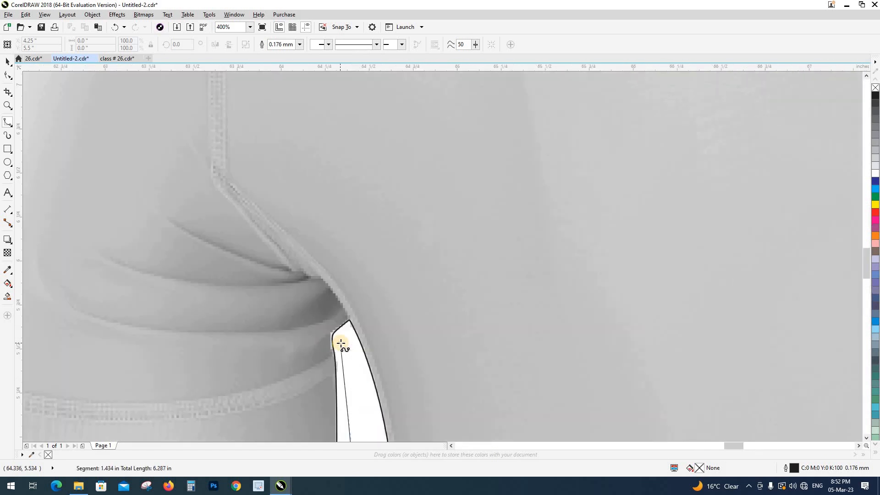
left_click(246, 211)
scroll(334, 220, "down", 4)
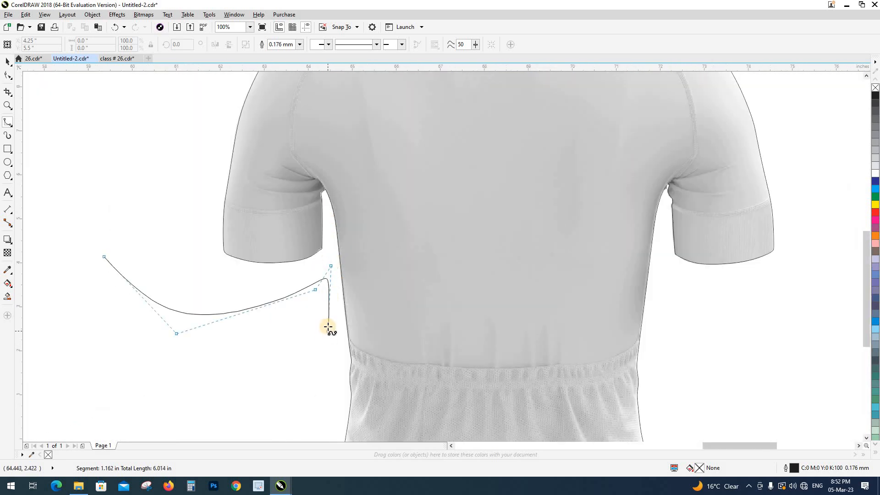
left_click(331, 265)
scroll(332, 257, "up", 4)
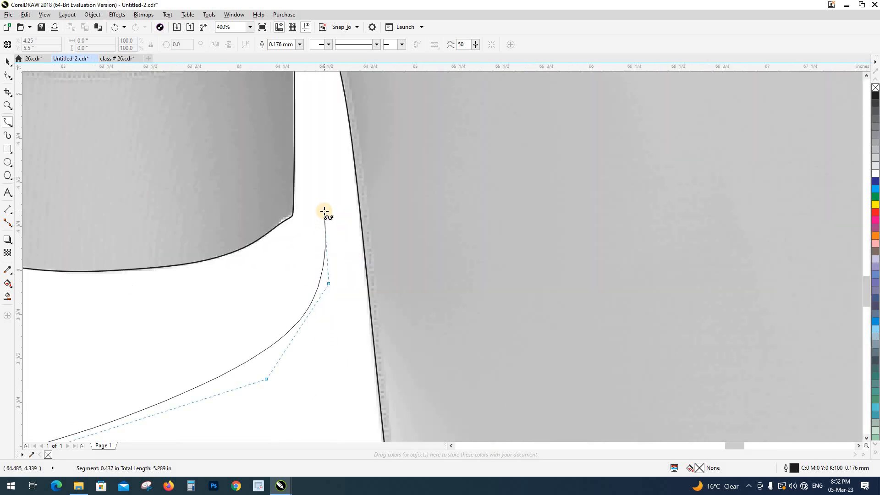
scroll(331, 241, "down", 2)
scroll(338, 252, "up", 2)
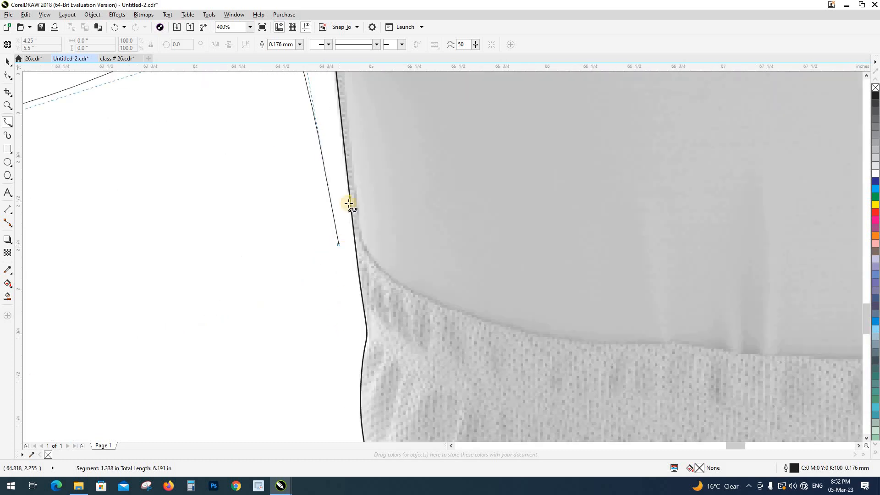
scroll(329, 148, "down", 2)
scroll(330, 265, "up", 2)
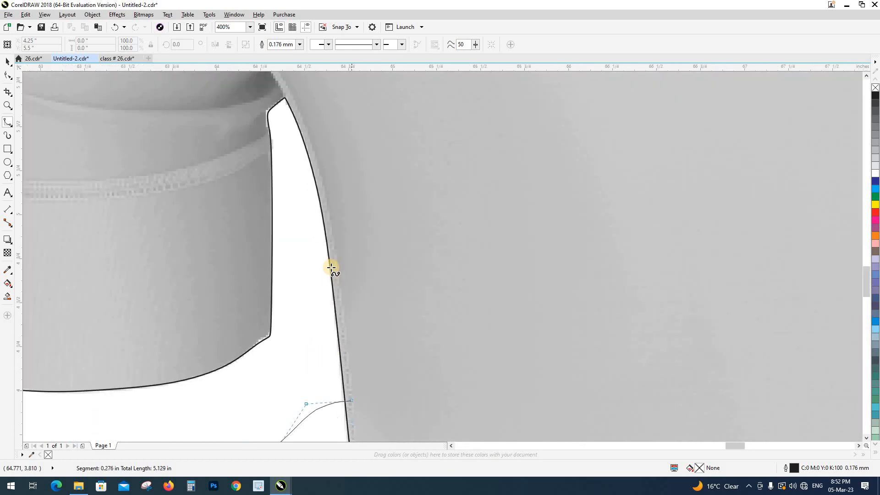
left_click_drag(341, 389, 351, 452)
left_click_drag(309, 277, 332, 339)
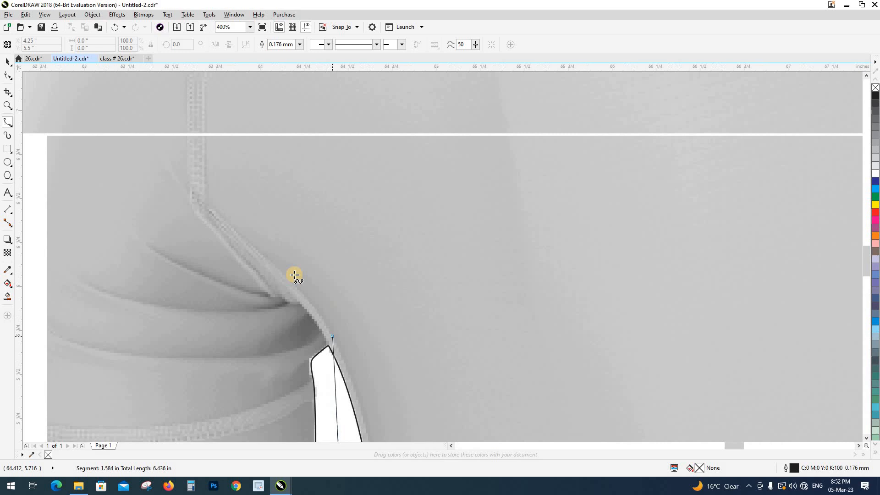
left_click(216, 207)
scroll(285, 284, "down", 2)
scroll(286, 285, "down", 2)
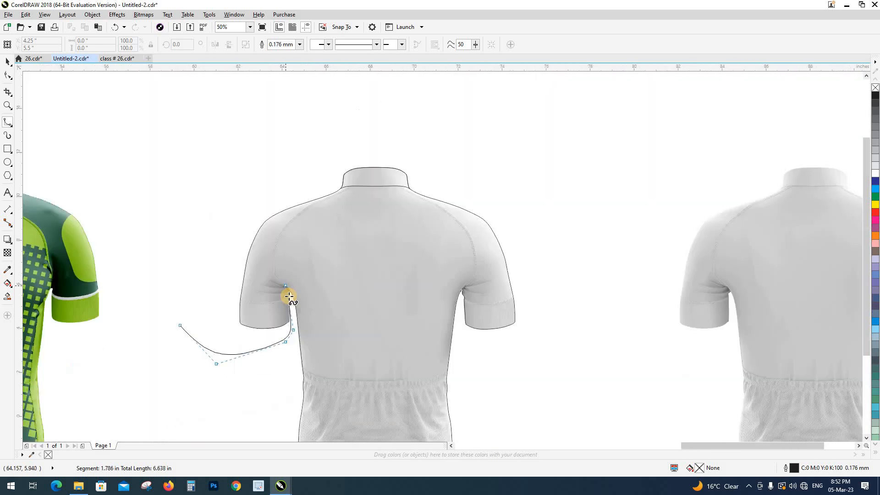
scroll(308, 288, "up", 2)
scroll(311, 256, "down", 1)
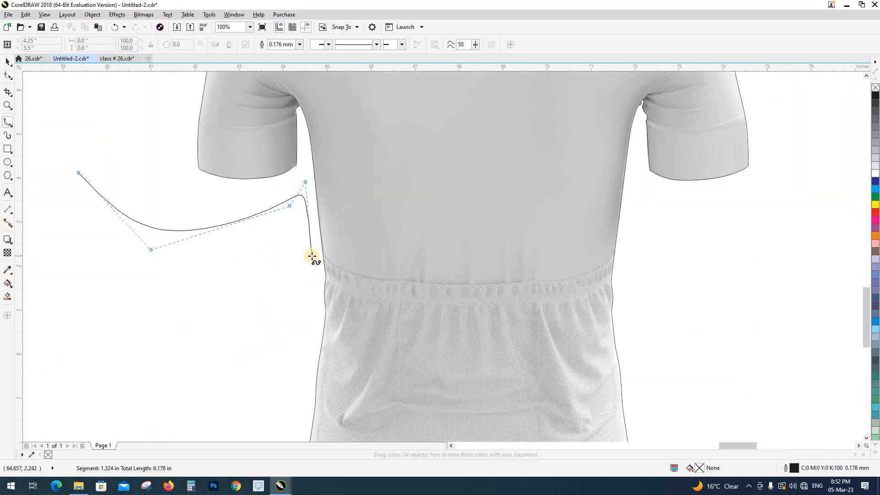
scroll(310, 255, "up", 2)
scroll(316, 270, "down", 2)
scroll(330, 318, "up", 2)
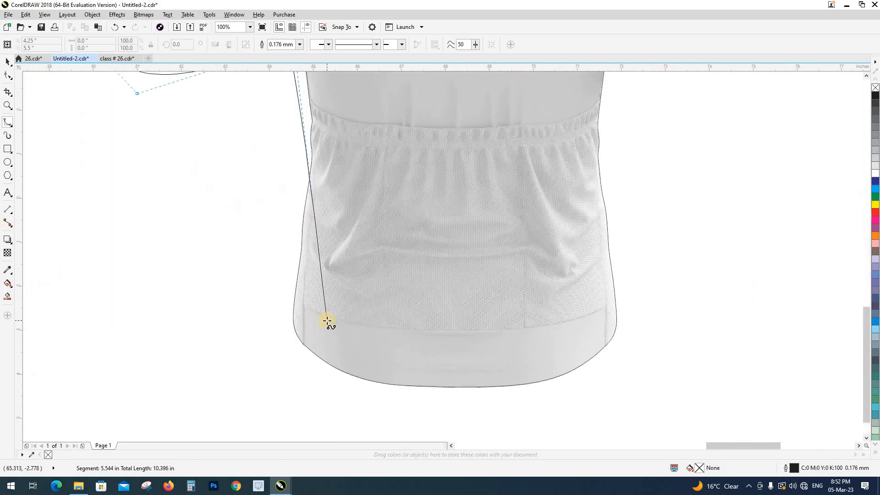
left_click_drag(464, 295, 246, 368)
left_click_drag(579, 235, 543, 395)
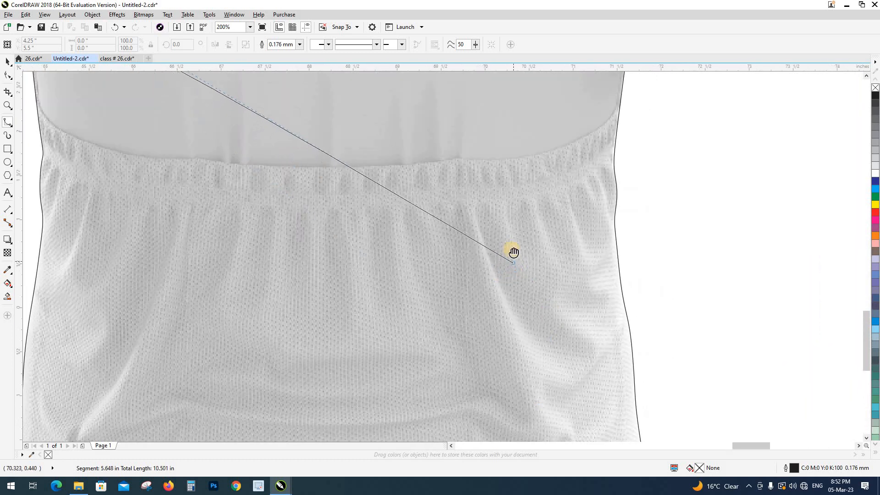
scroll(513, 232, "up", 1)
scroll(514, 285, "down", 1)
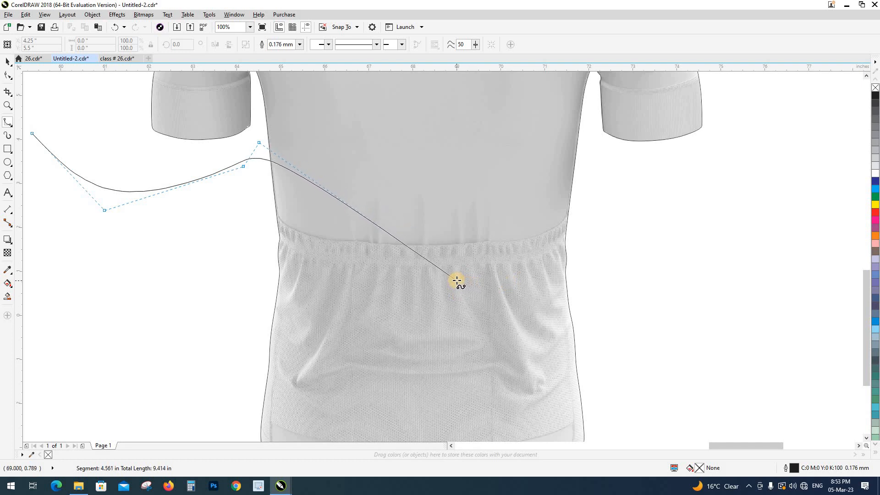
scroll(456, 280, "down", 1)
Carry the B-Spline up the gap beside the left sleeve and along the underarm seam.
left_click_drag(443, 263, 456, 327)
left_click_drag(346, 224, 368, 280)
scroll(374, 288, "up", 1)
scroll(404, 334, "up", 3)
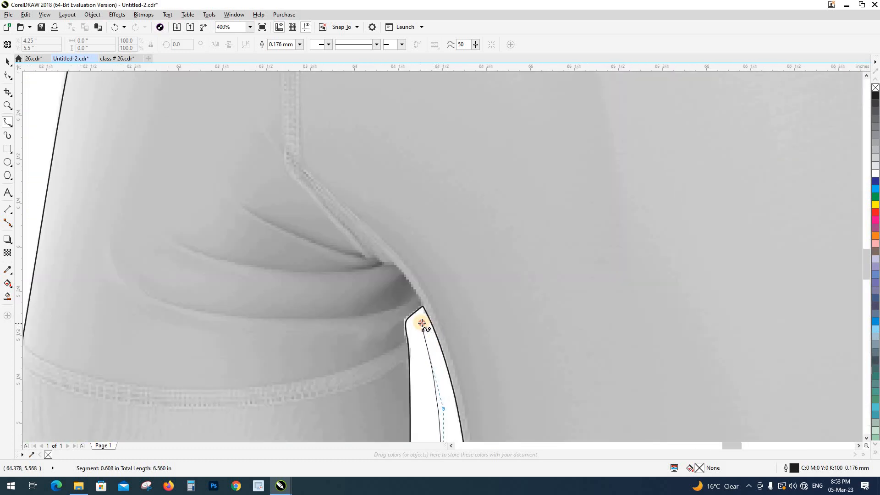
left_click(416, 294)
left_click(399, 268)
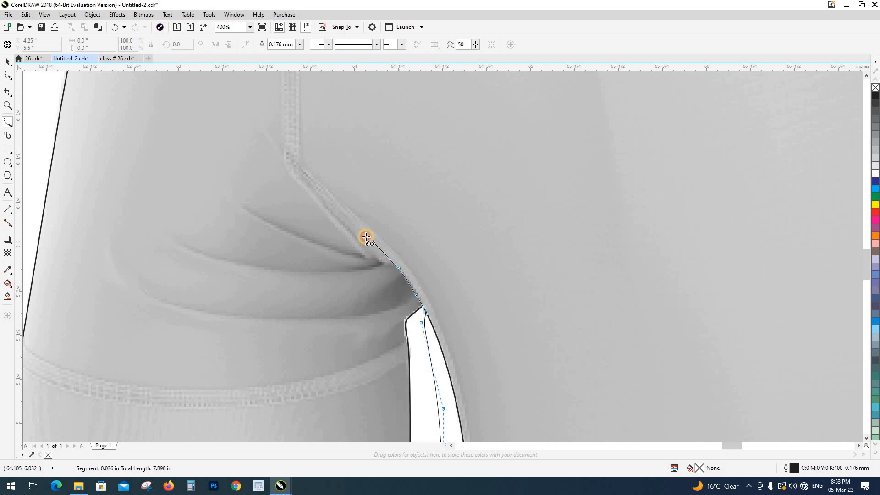
left_click(385, 271)
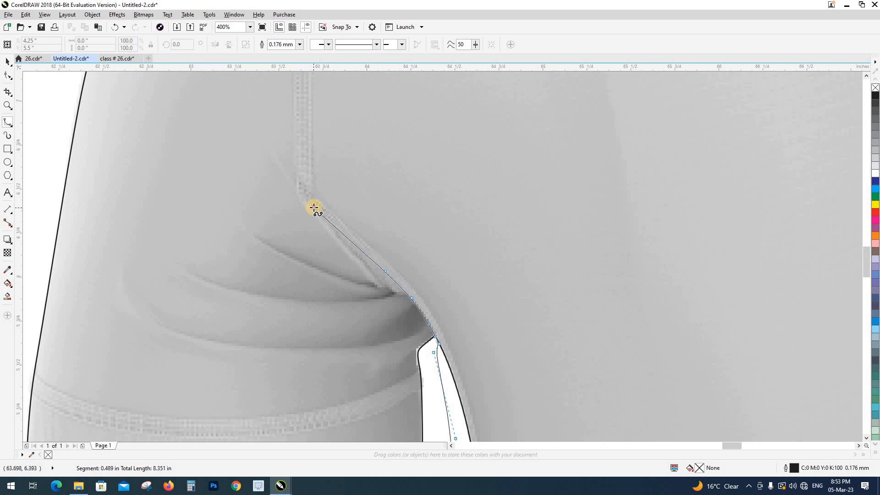
Turn the B-Spline at the seam corner above the armpit and trace the lower, near-vertical part of the raglan seam.
left_click(313, 199)
left_click(312, 156)
left_click_drag(309, 120, 248, 327)
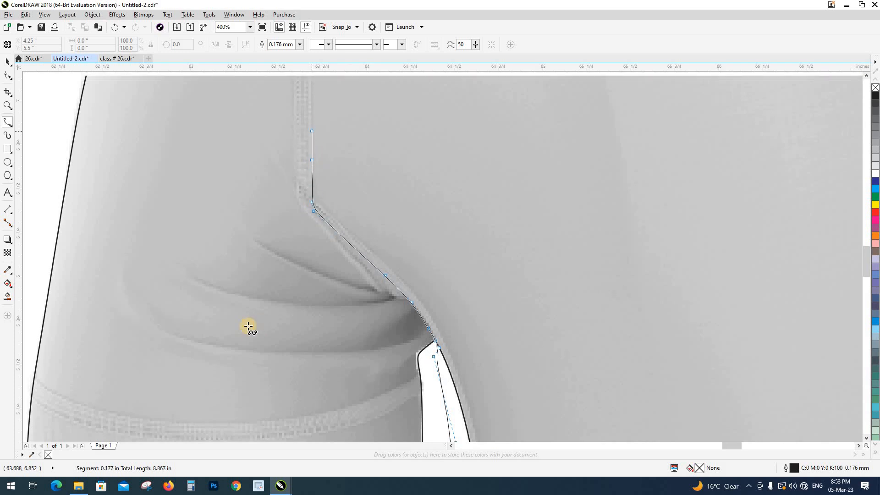
left_click(254, 250)
left_click(261, 209)
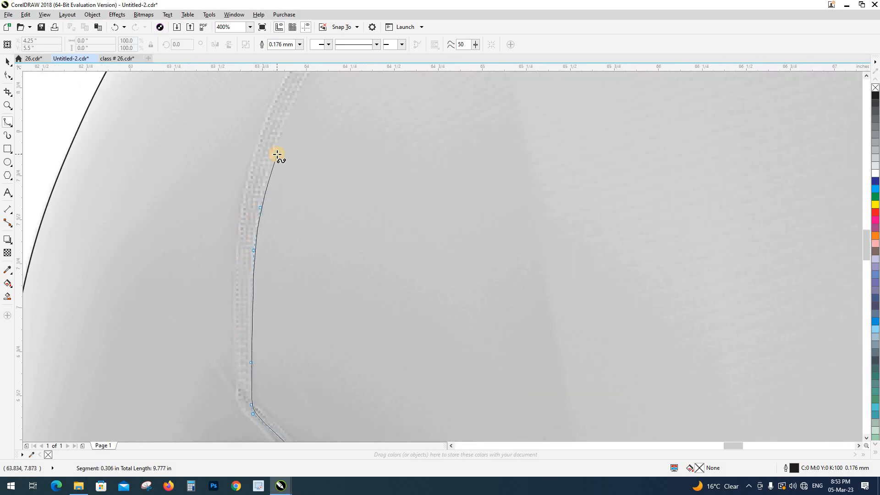
Trace the curved upper part of the left raglan seam with the B-Spline over the shoulder towards the collar.
left_click_drag(276, 177, 177, 427)
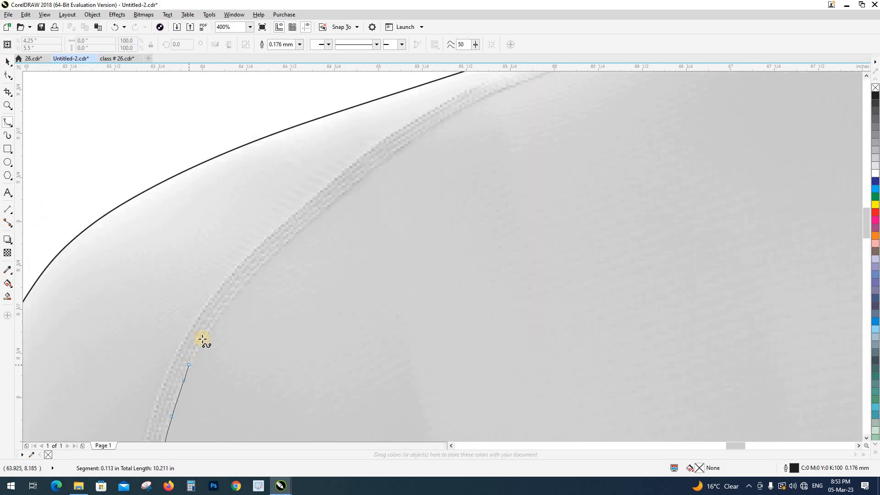
left_click(283, 245)
left_click(367, 173)
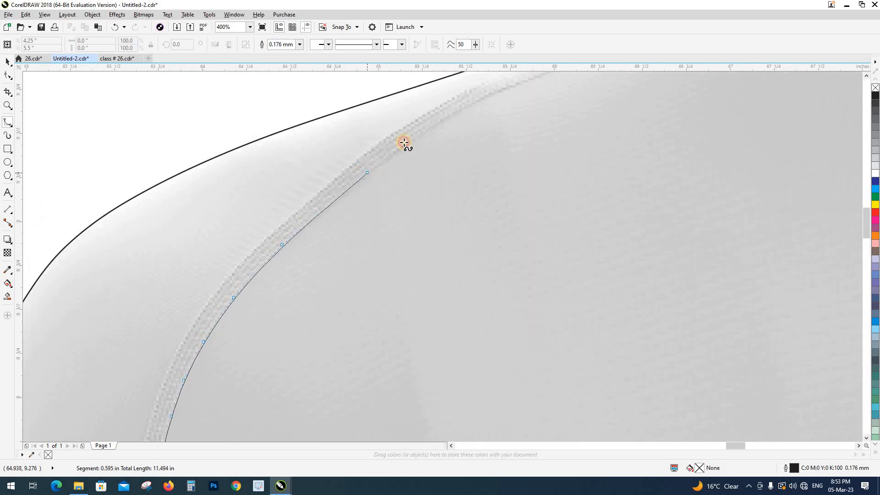
left_click_drag(269, 312, 211, 353)
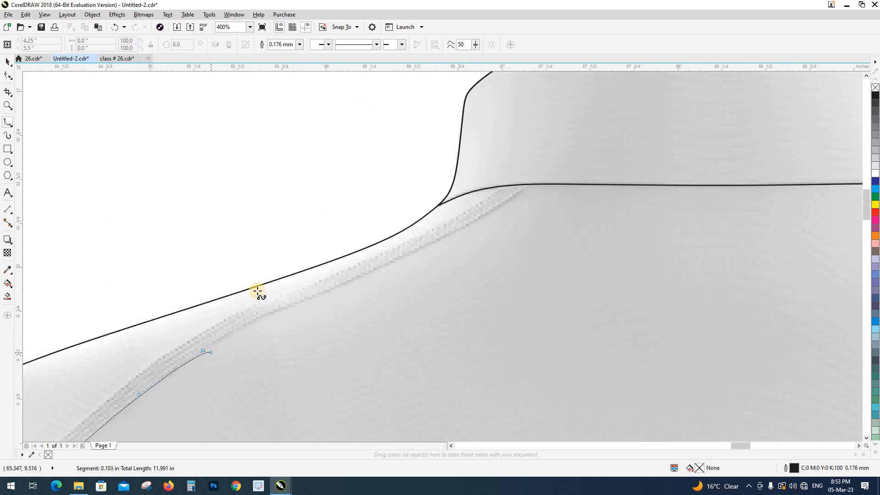
left_click(254, 322)
left_click(313, 296)
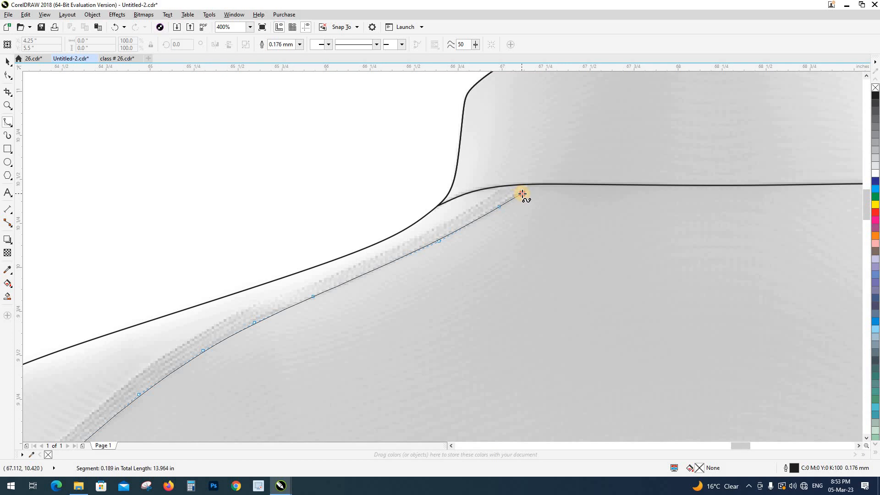
Run the B-Spline across the collar's lower corner and loop it around the outside of the left sleeve to close the shape.
left_click(544, 165)
left_click(542, 140)
left_click(420, 136)
left_click(390, 138)
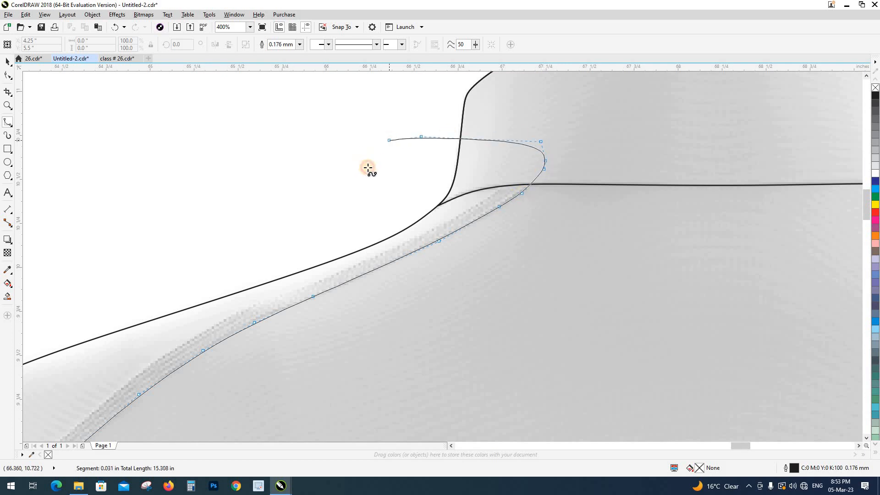
scroll(368, 168, "down", 3)
left_click(274, 169)
left_click(208, 202)
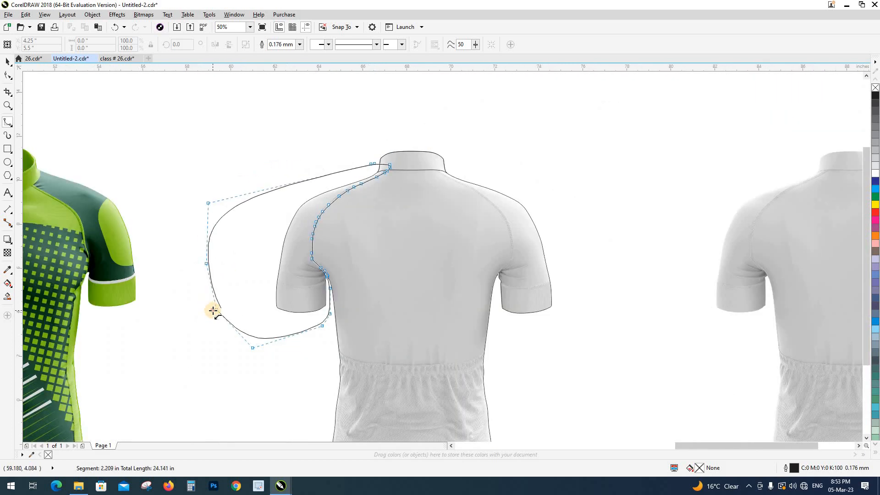
left_click(216, 310)
Intersect the sleeve loop with the jersey outline to make a separate left sleeve panel, and delete the loop.
scroll(325, 238, "down", 1)
scroll(334, 247, "up", 2)
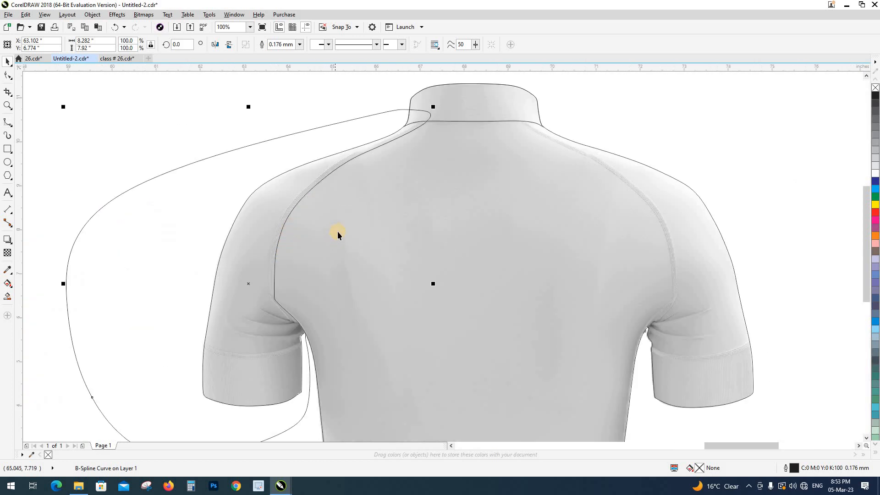
left_click(337, 231, "shift")
left_click(286, 46)
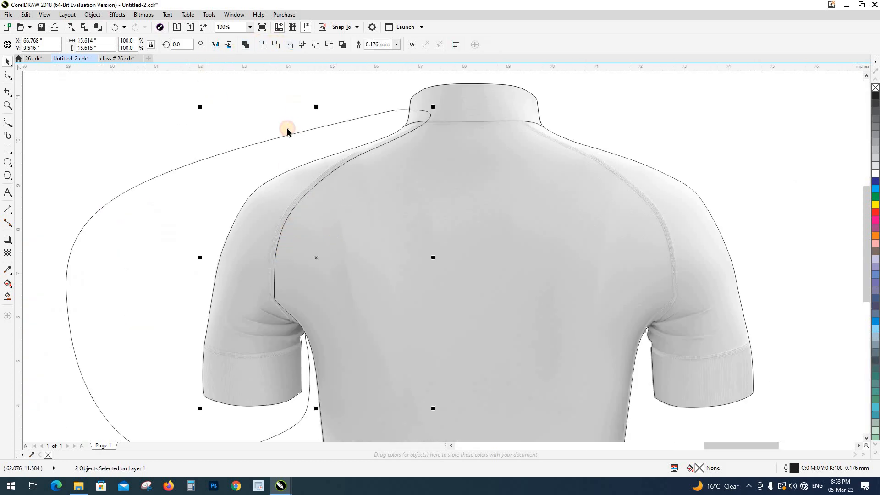
left_click(271, 139)
key("Delete")
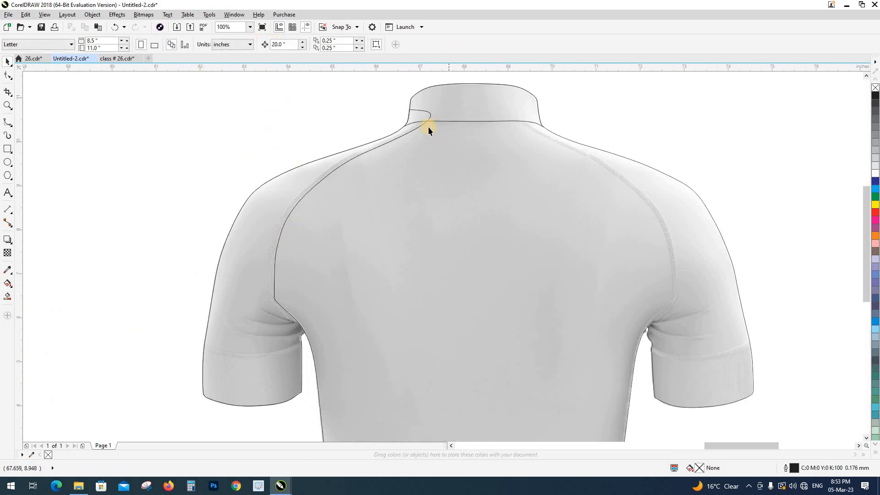
Trim the left sleeve panel with the collar shape to remove the part overlapping the collar.
scroll(413, 112, "up", 1)
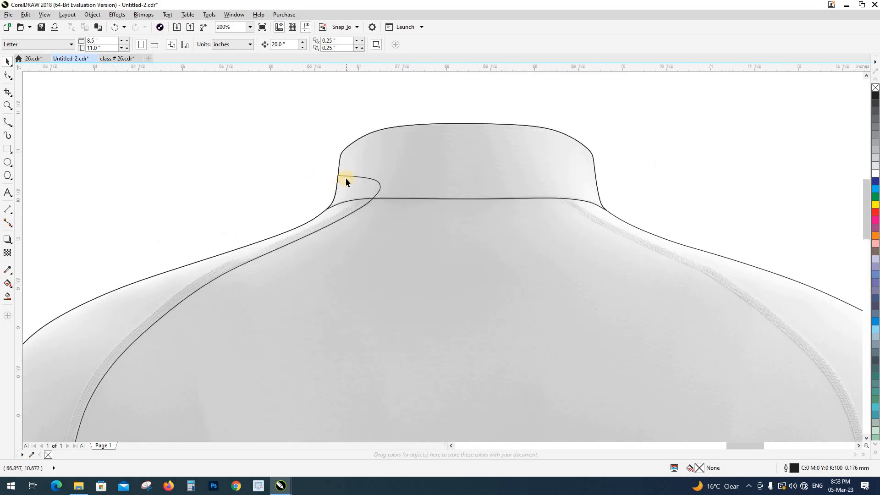
left_click_drag(346, 165, 366, 123)
key("ctrl+z")
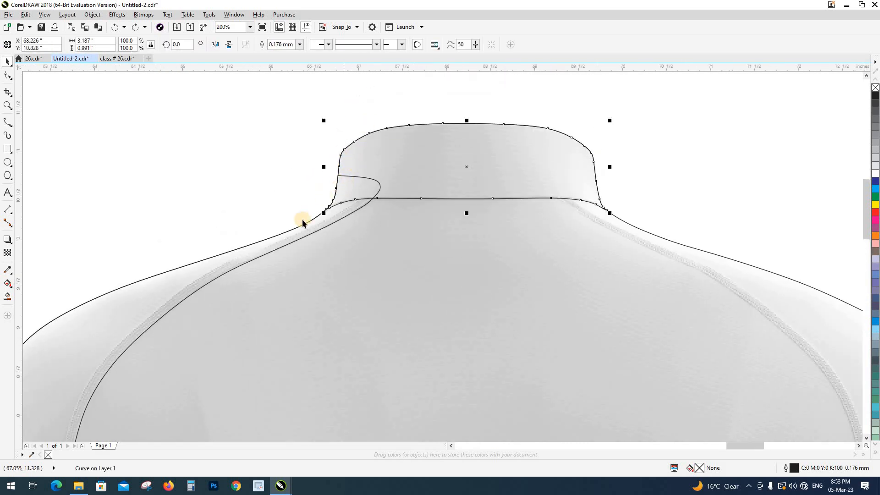
left_click(291, 244, "shift")
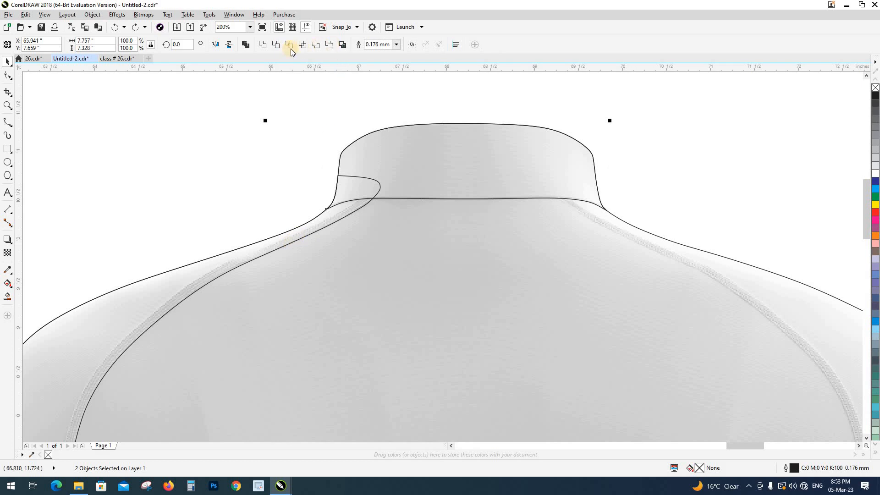
left_click(374, 171)
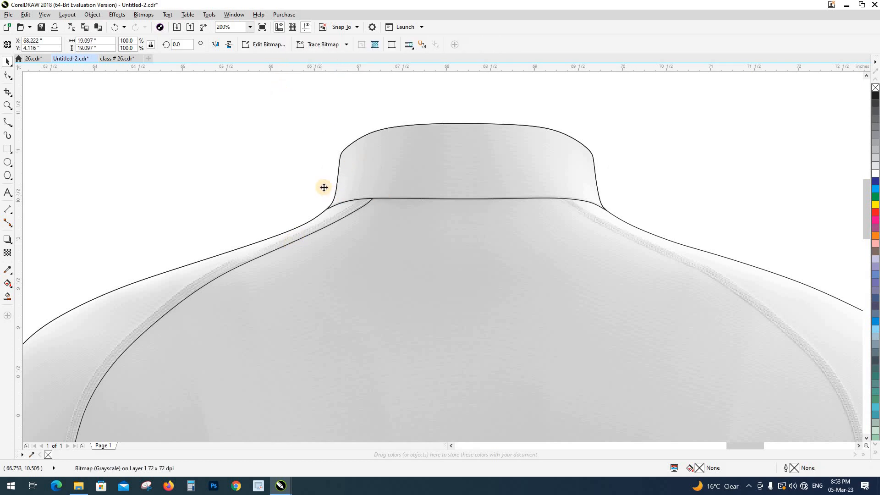
Start a B-Spline outside the left cuff and bring it onto the sleeve's outer edge at the cuff seam.
scroll(319, 189, "down", 2)
left_click(219, 333)
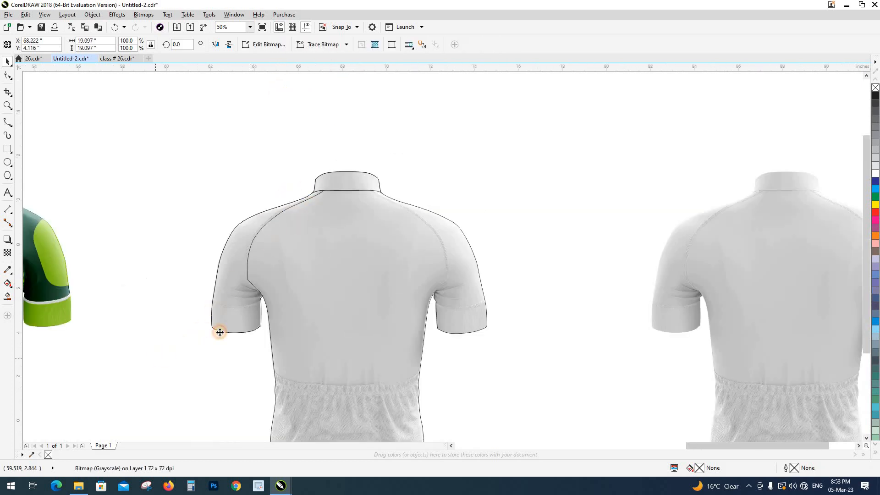
scroll(219, 333, "up", 2)
left_click_drag(219, 334, 323, 250)
scroll(348, 146, "up", 1)
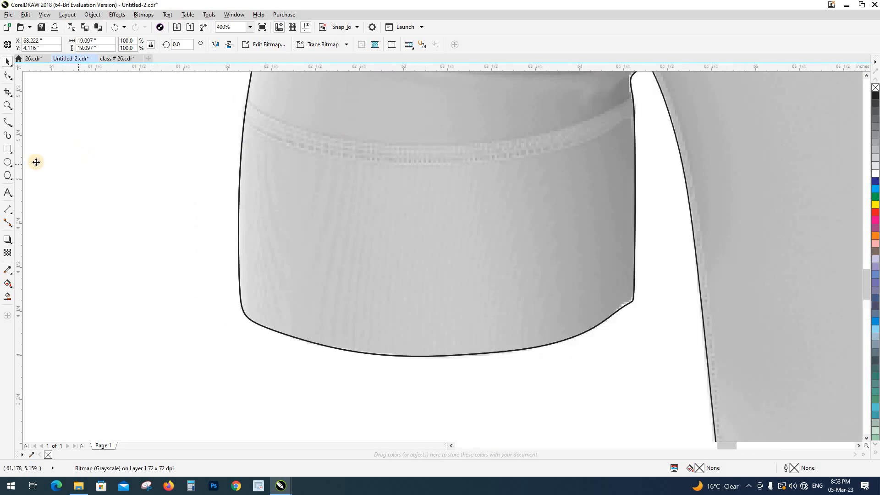
left_click(80, 131)
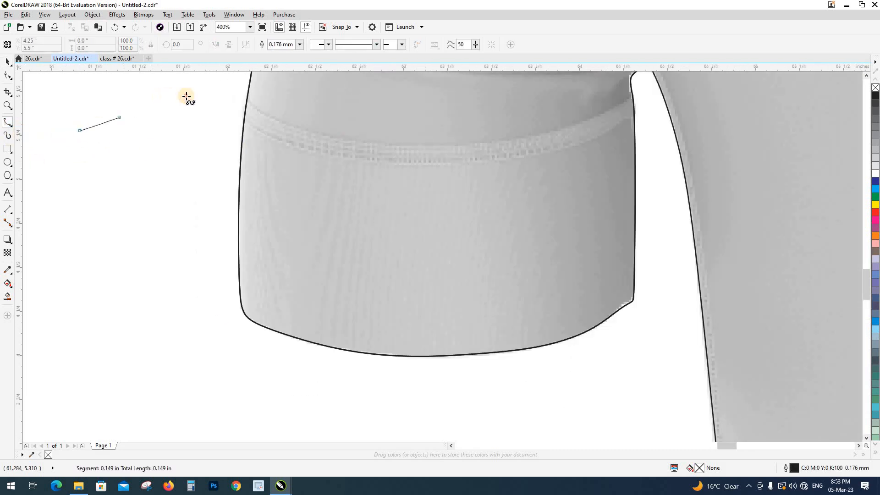
left_click_drag(187, 96, 237, 87)
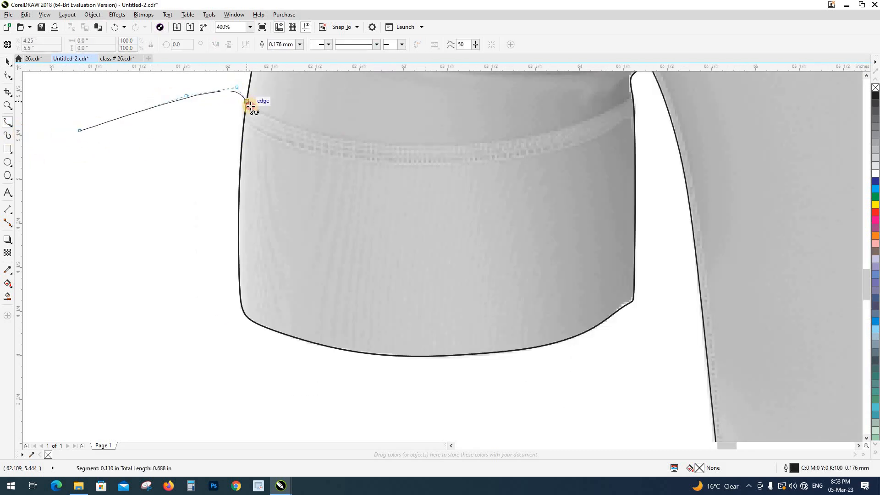
left_click(248, 102)
Trace the upper edge of the left cuff seam with the B-Spline across the sleeve to just past its inner edge.
left_click(298, 128)
left_click(358, 142)
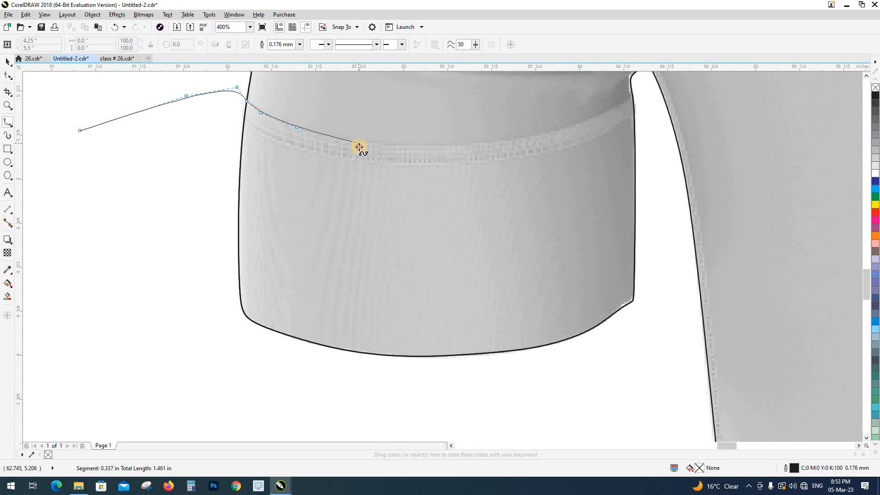
left_click(419, 147)
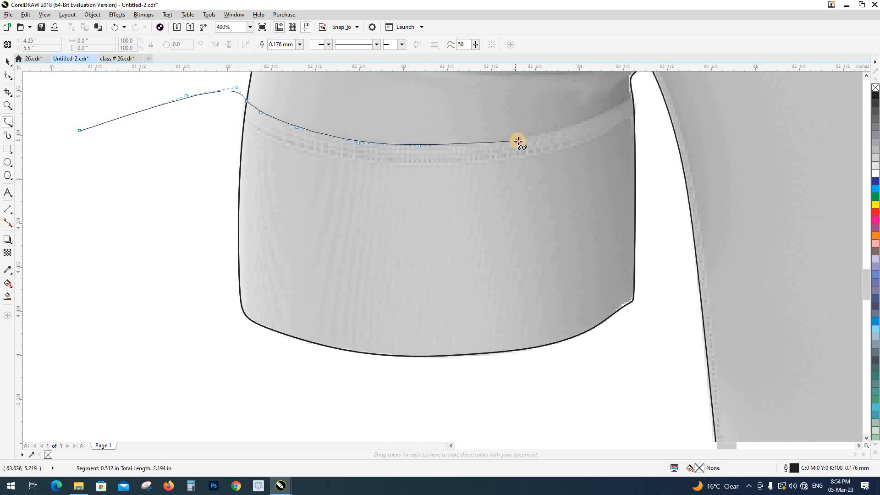
left_click(516, 140)
left_click(571, 127)
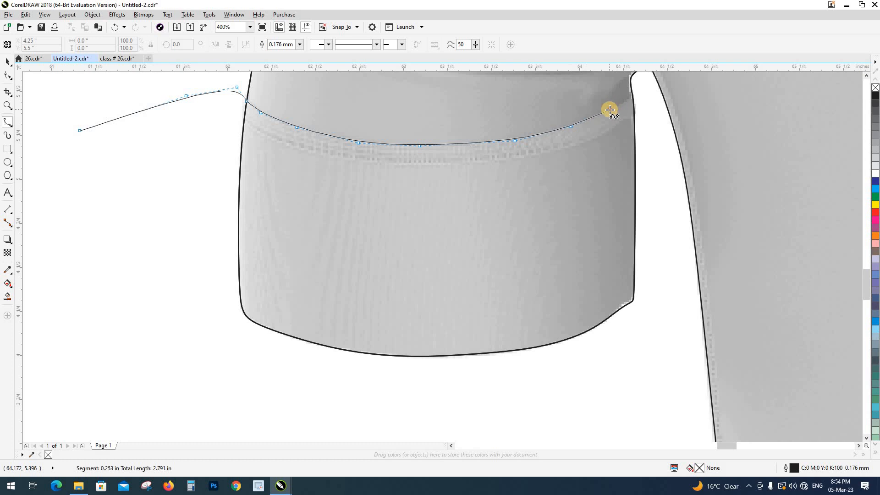
left_click(610, 110)
left_click(624, 102)
scroll(625, 103, "up", 2)
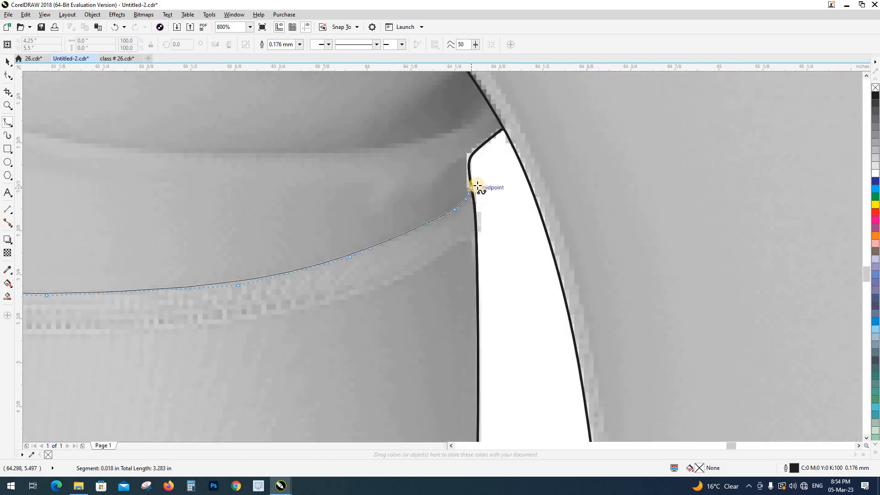
left_click_drag(477, 186, 487, 184)
Loop the B-Spline down and around the outside of the left cuff and close it at its starting point.
scroll(502, 200, "down", 2)
left_click(507, 231)
left_click(510, 311)
left_click(485, 354)
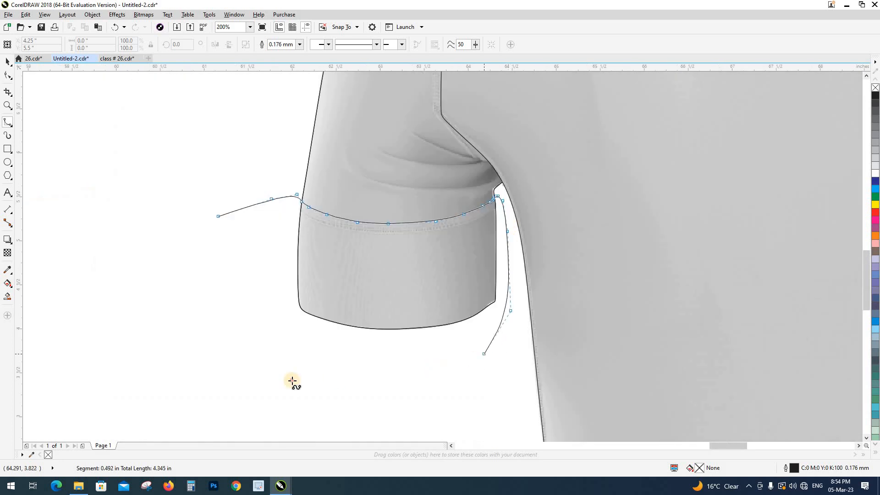
left_click(303, 381)
left_click(206, 331)
left_click(195, 261)
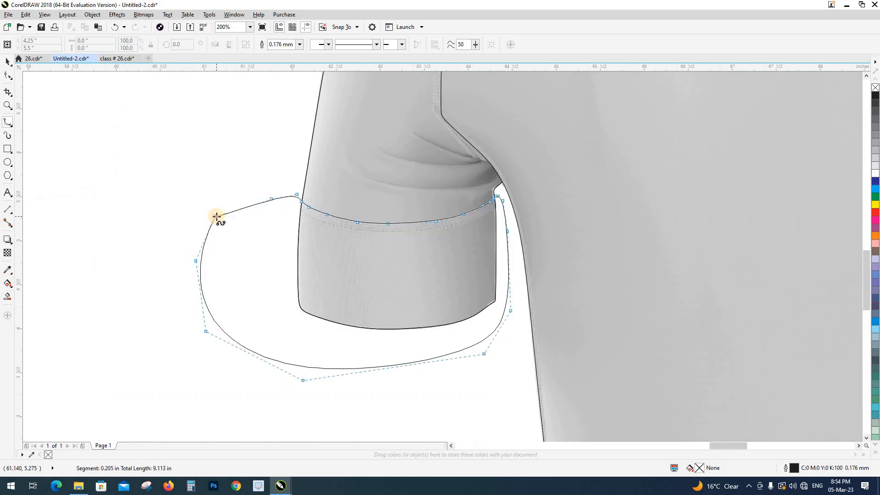
left_click(216, 216)
Intersect the cuff loop with the left sleeve panel to make a separate cuff shape, and delete the loop.
key("space")
left_click(363, 179, "shift")
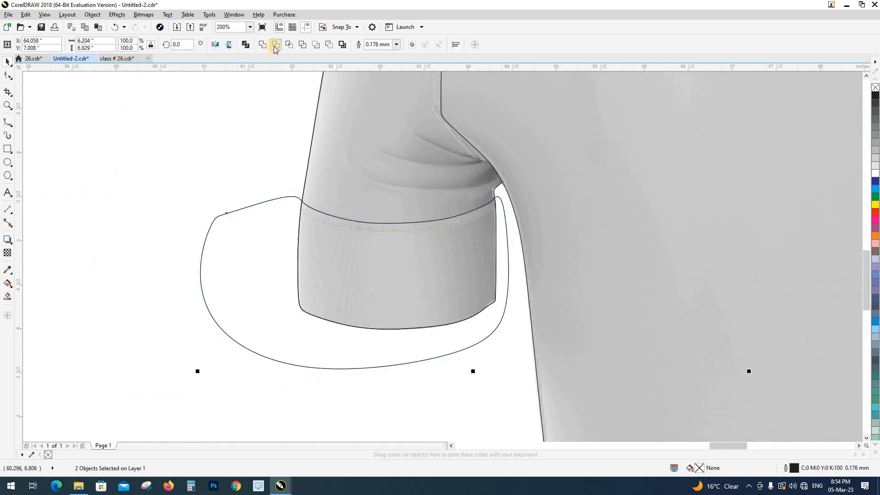
left_click(287, 47)
left_click(263, 228)
key("Delete")
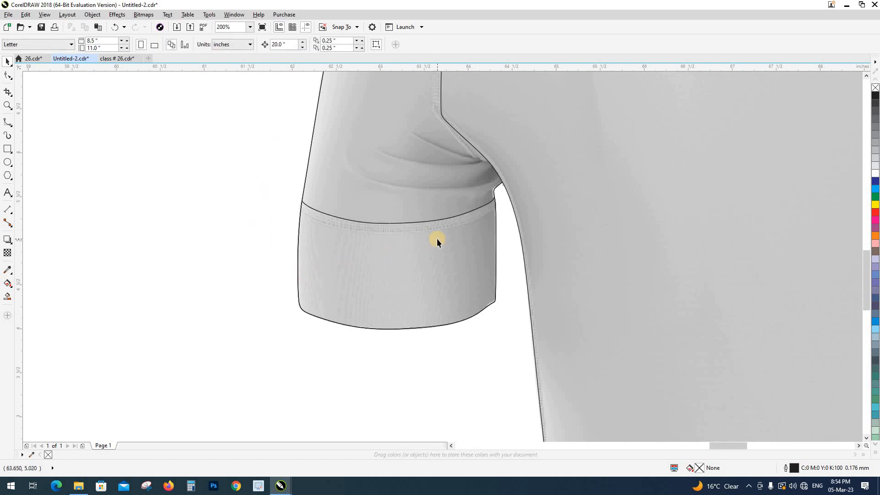
Duplicate the left cuff shape slightly below the original so its upper edge follows the bottom of the seam stitching.
scroll(436, 238, "up", 1)
scroll(359, 232, "up", 1)
scroll(411, 211, "down", 1)
left_click(413, 232)
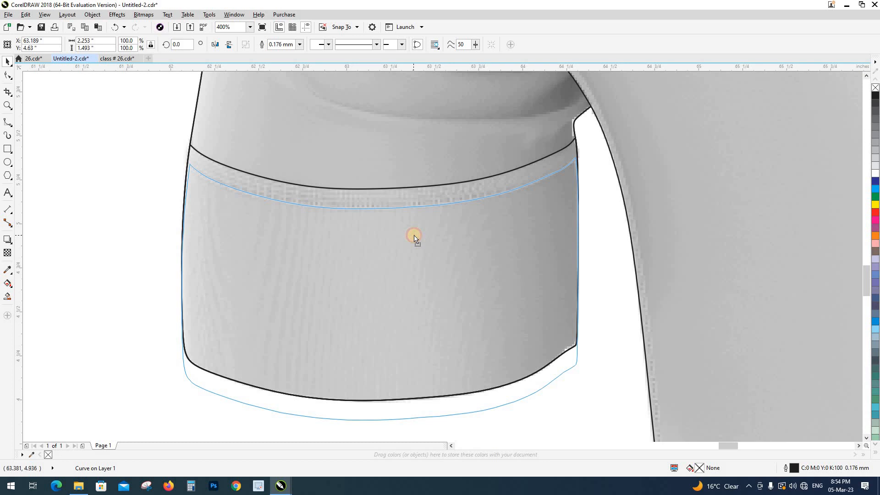
scroll(188, 167, "up", 2)
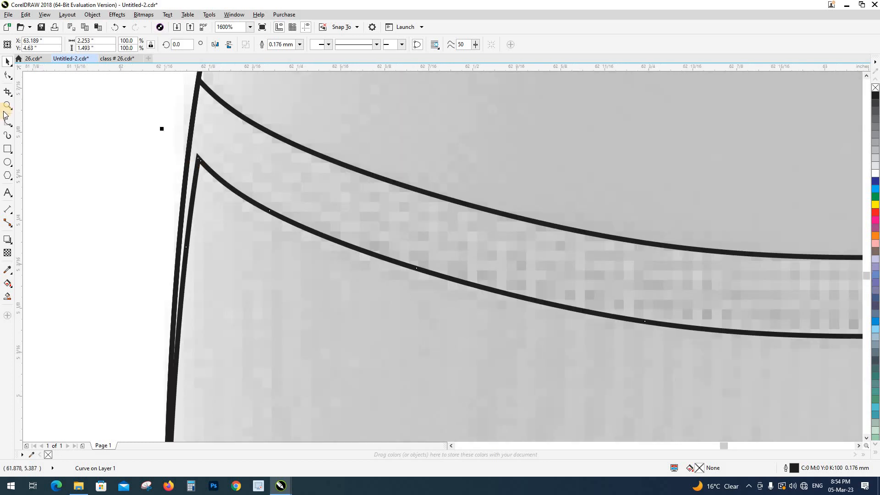
Reshape the cuff copy's upper outer corner so it extends past the sleeve outline, removing the extra node and smoothing the curve.
left_click(7, 75)
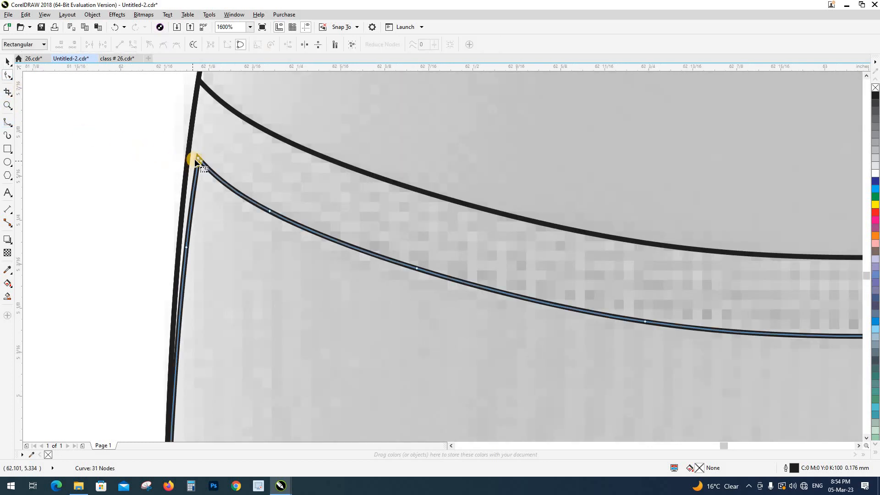
left_click_drag(196, 158, 125, 113)
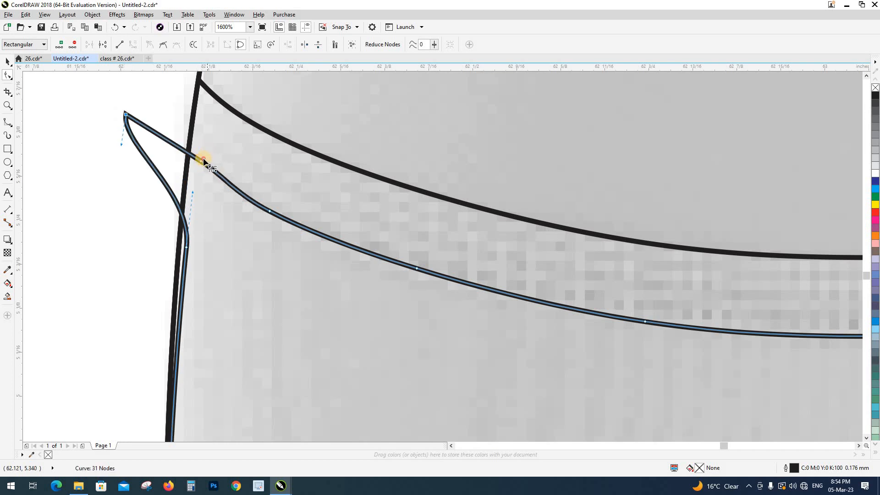
left_click_drag(203, 159, 185, 173)
key("Delete")
left_click(127, 114)
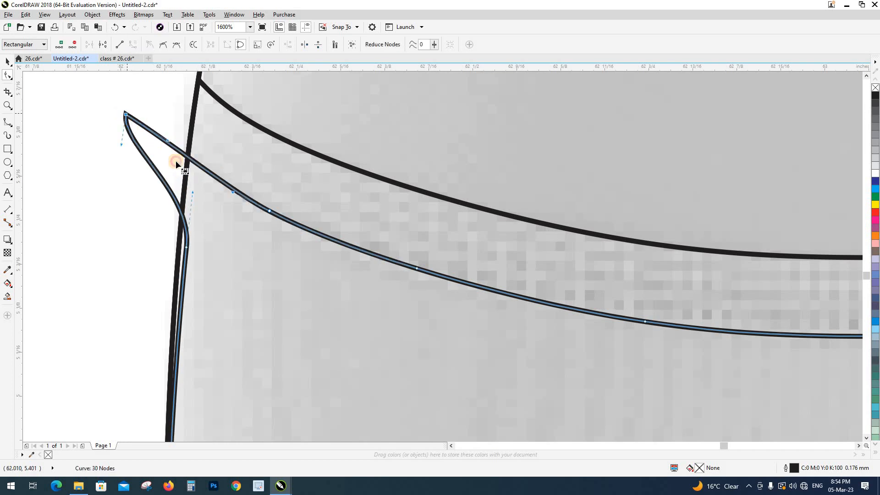
left_click_drag(231, 195, 197, 177)
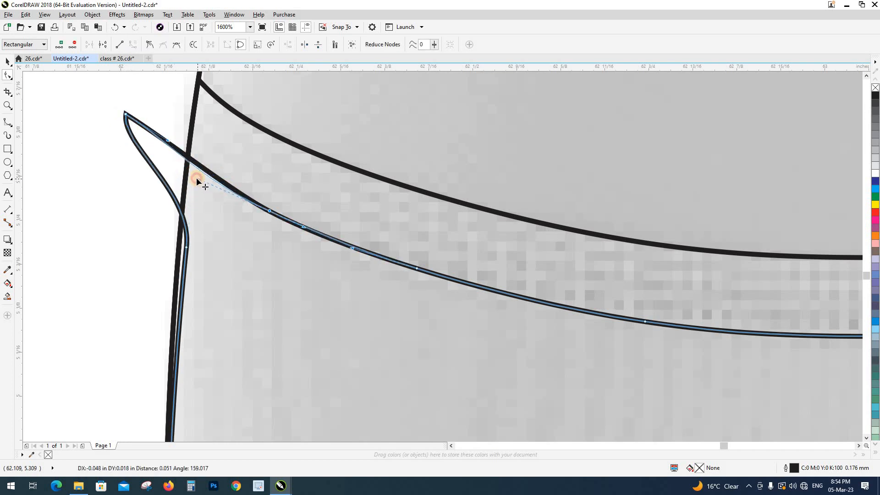
Pull the cuff copy's upper inner corner nodes past the sleeve edge and delete the extra nodes along the seam curve.
scroll(219, 257, "down", 4)
scroll(356, 277, "up", 4)
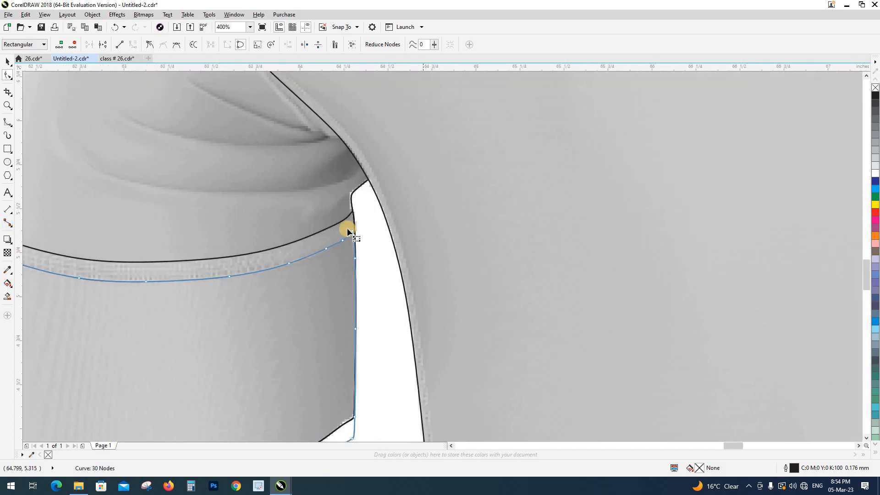
left_click_drag(222, 227, 286, 200)
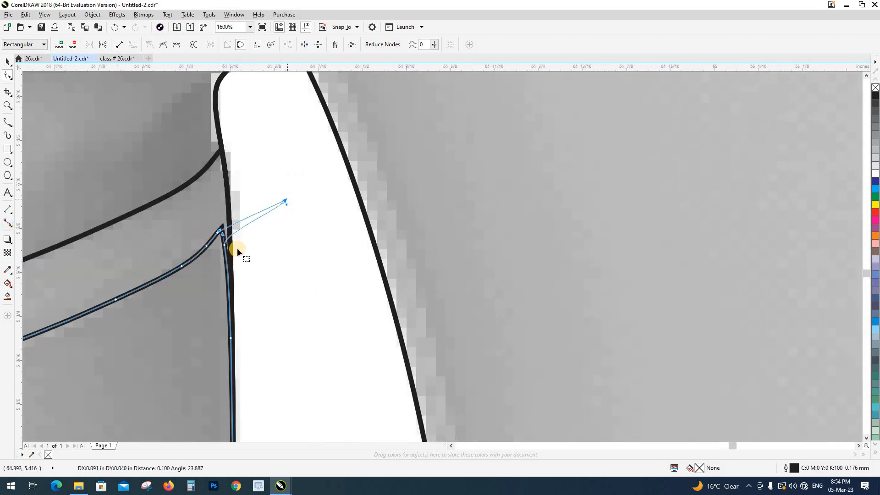
left_click_drag(224, 245, 296, 250)
left_click_drag(231, 338, 338, 379)
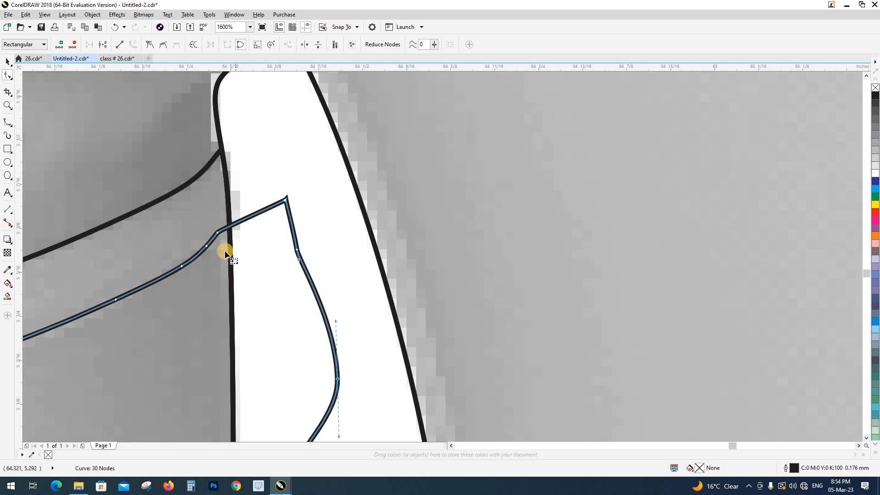
left_click(217, 232)
key("Delete")
key("Delete")
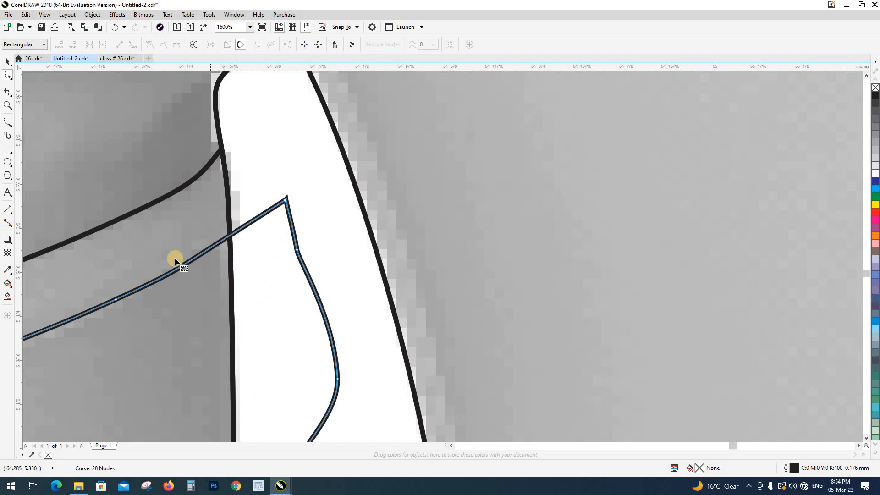
Move the remaining side nodes of the cuff copy outward so both sides lie beyond the sleeve outline.
scroll(258, 217, "down", 3)
scroll(257, 219, "down", 5)
scroll(252, 285, "up", 3)
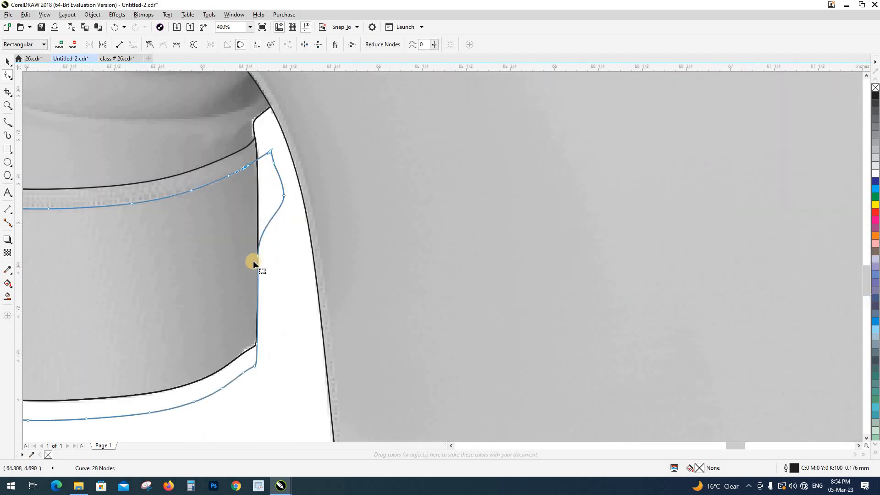
left_click_drag(258, 257, 282, 267)
left_click_drag(257, 344, 275, 353)
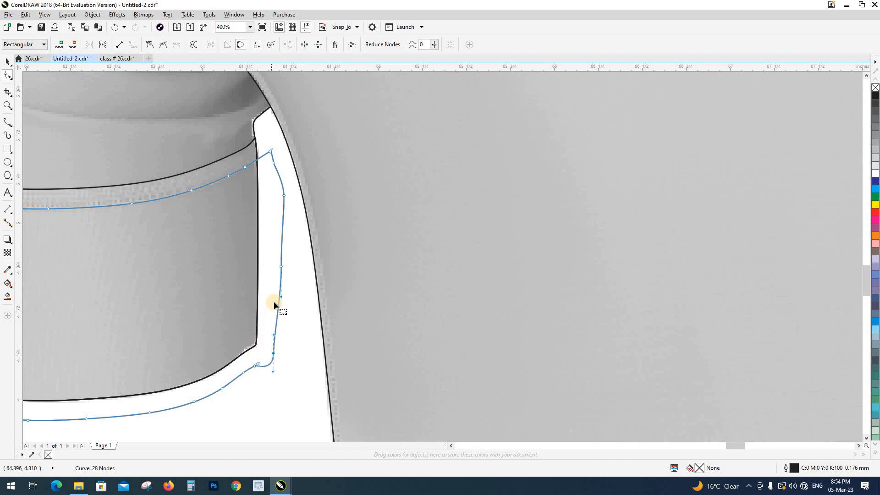
scroll(273, 301, "down", 1)
scroll(213, 322, "down", 1)
scroll(169, 322, "up", 2)
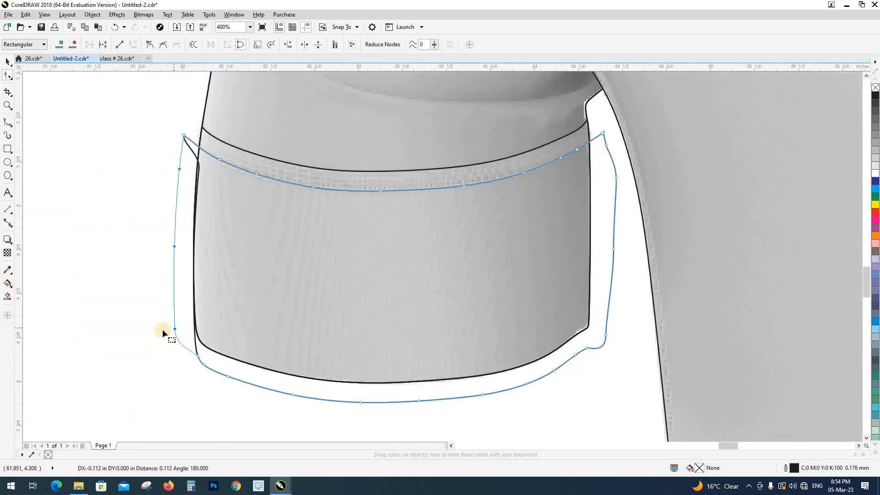
key("space")
Intersect the reshaped cuff copy with the left sleeve panel to make the lower cuff shape, and remove the oversized copy.
scroll(162, 329, "down", 1)
scroll(190, 239, "up", 1)
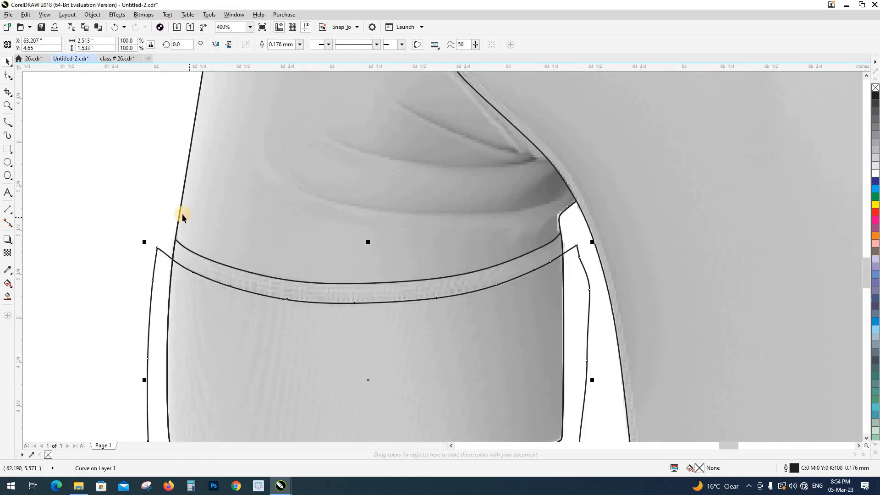
left_click(181, 212, "shift")
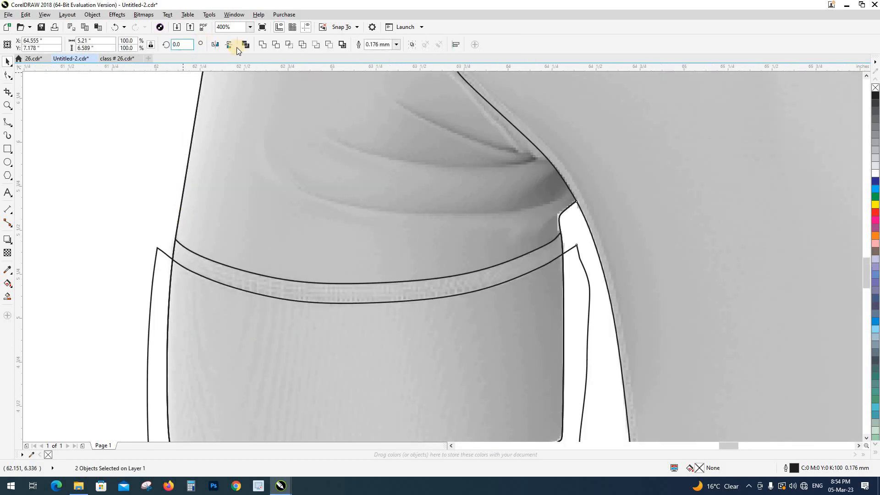
left_click(285, 48)
left_click(158, 265)
scroll(159, 266, "down", 2)
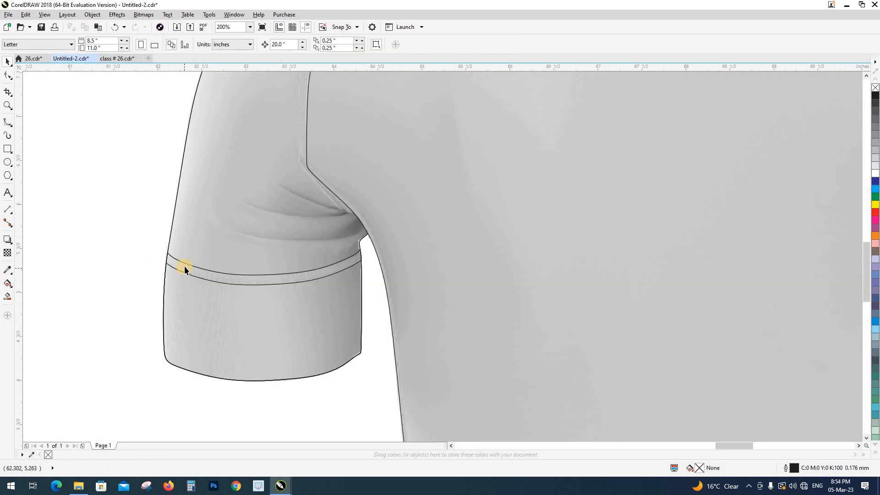
Test the two cuff shapes by moving them away from the sleeve, and undo the changes.
left_click(155, 251)
left_click_drag(155, 251, 109, 233)
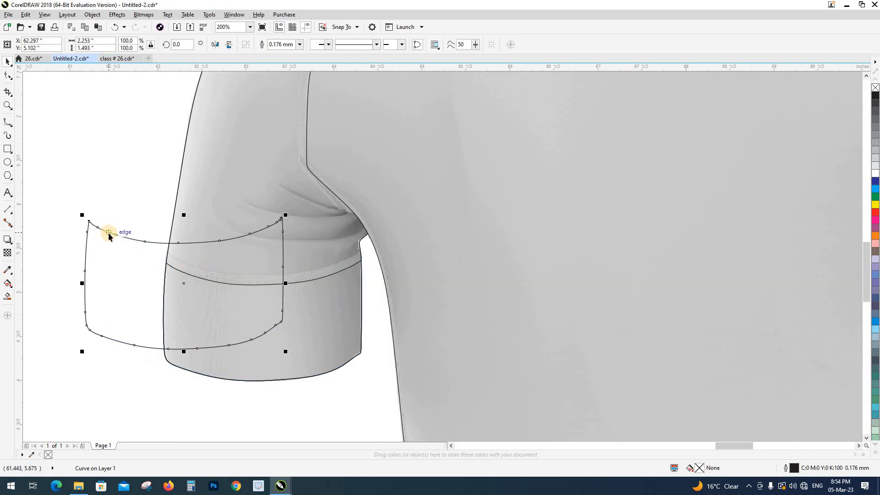
key("ctrl+z")
left_click(172, 272)
left_click(177, 272)
left_click_drag(177, 272, 175, 288)
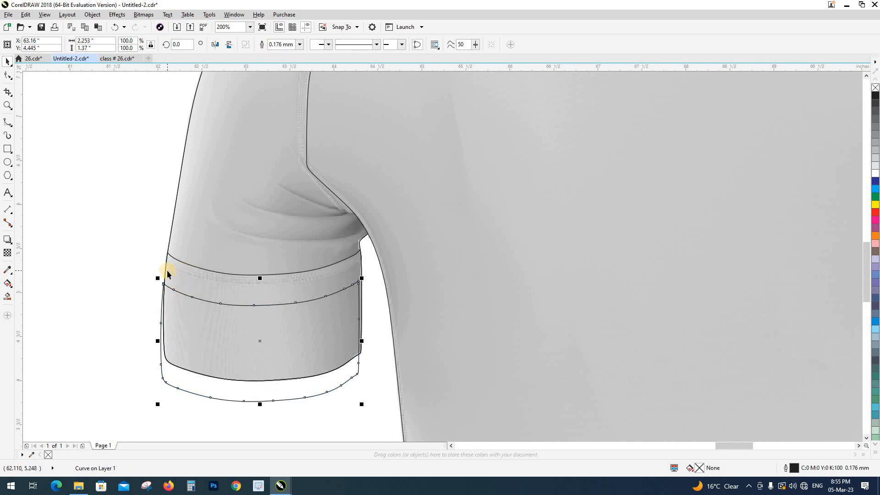
key("Delete")
key("z")
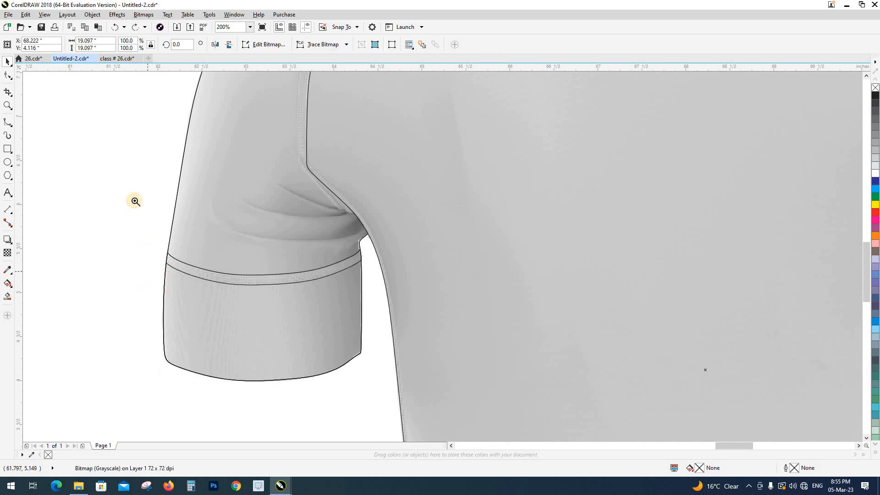
Create a filled band shape from the narrow strip between the two left cuff seam lines with Smart Fill.
left_click_drag(136, 198, 379, 350)
key("space")
scroll(259, 260, "down", 3)
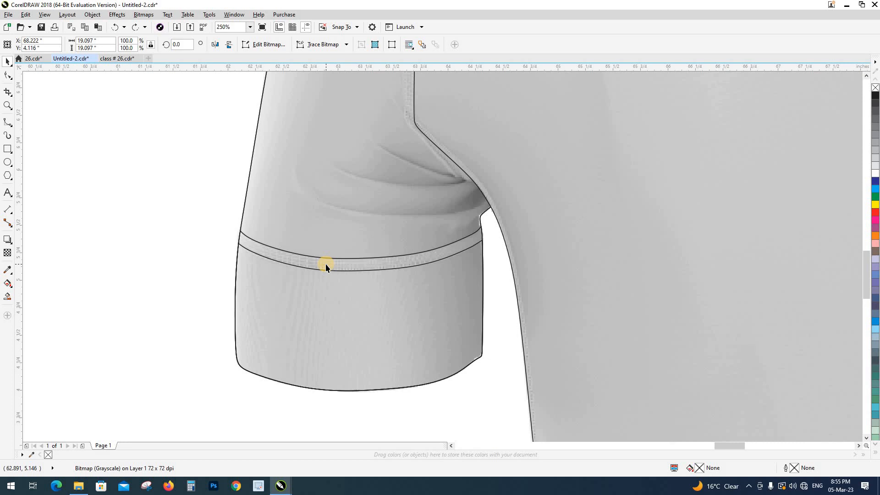
key("space")
left_click(321, 264)
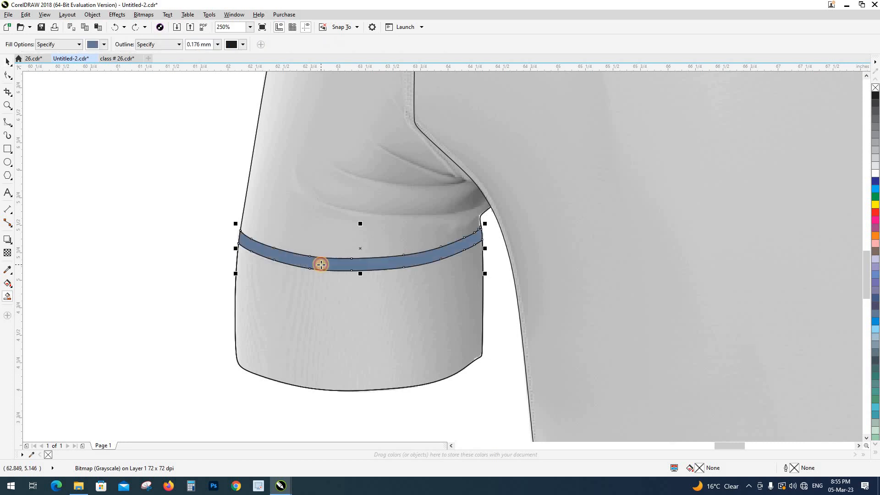
key("space")
Move the filled cuff band 20 inches to the right onto the matching sleeve of the blank back-view jersey.
scroll(403, 283, "down", 2)
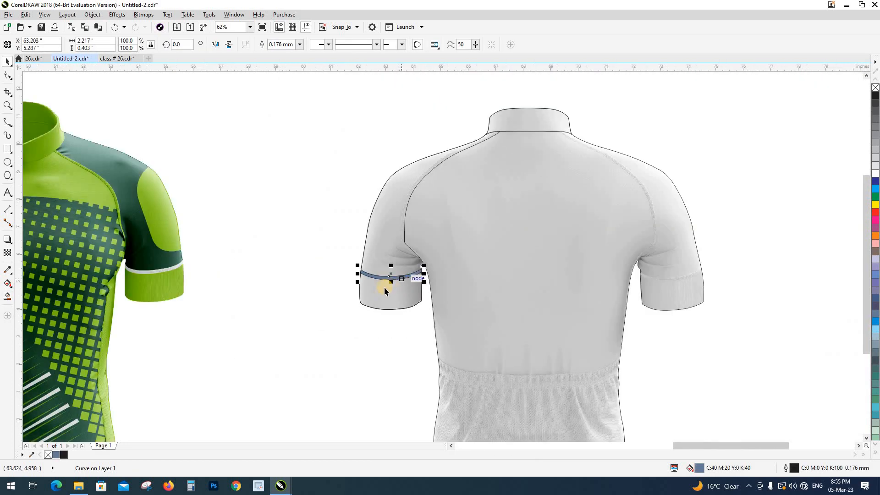
scroll(386, 289, "up", 1)
left_click_drag(387, 290, 186, 275)
scroll(186, 275, "down", 1)
key("Right")
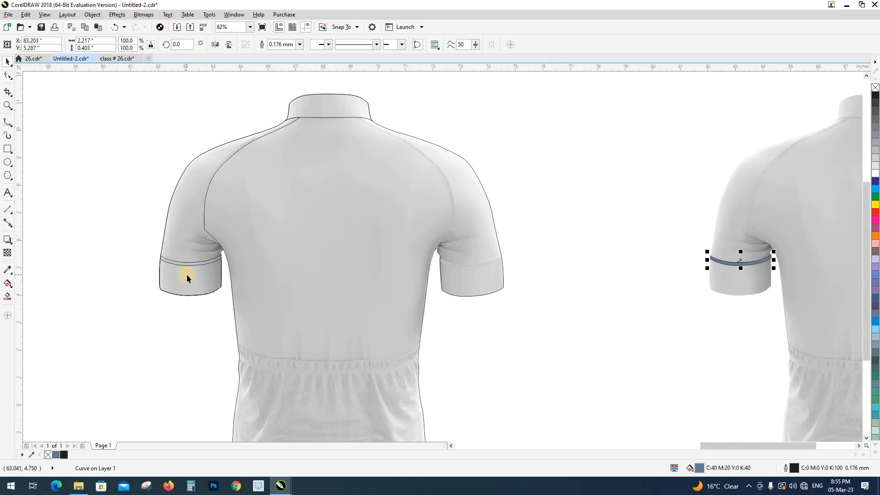
Delete the cuff shape bounded by the upper seam line on the outlined jersey's left sleeve.
scroll(157, 261, "up", 2)
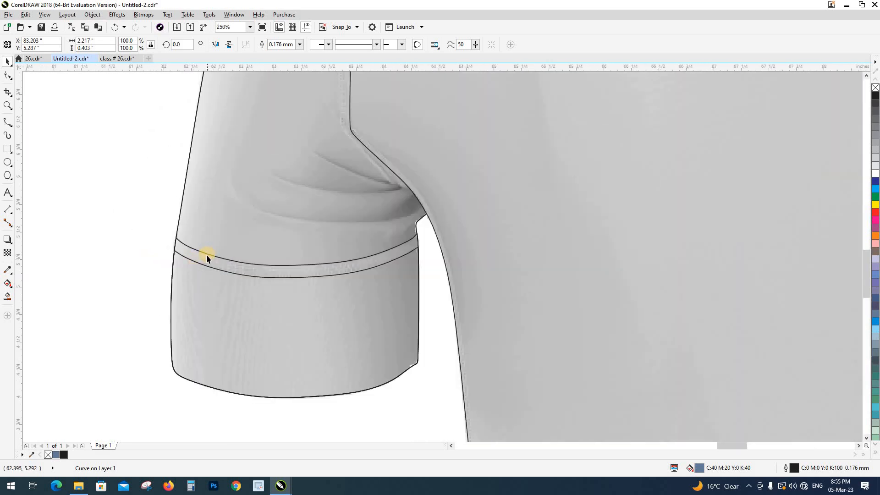
left_click(207, 253)
key("Delete")
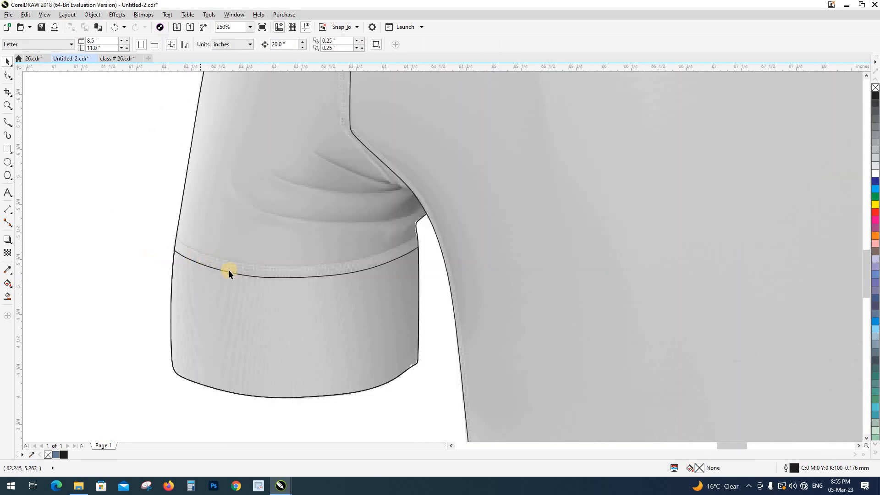
Move the filled cuff band 20 inches to the left, back onto the outlined jersey's left sleeve.
scroll(201, 274, "down", 2)
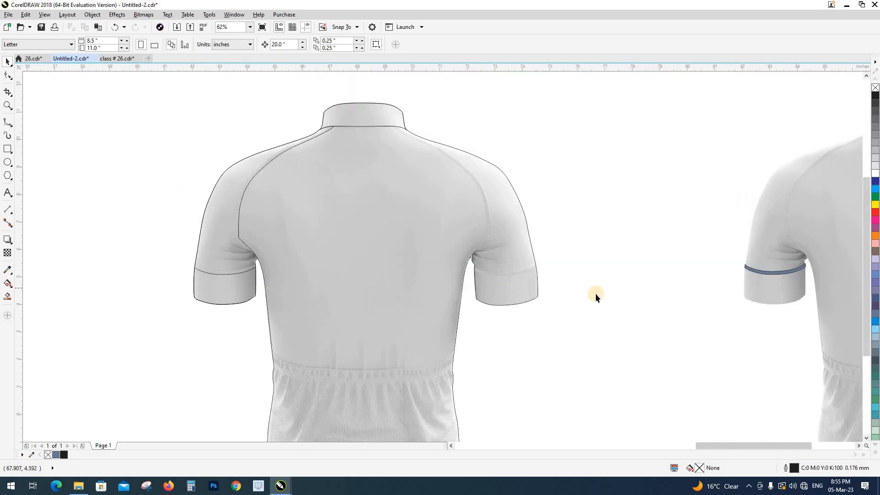
left_click_drag(815, 289, 826, 296)
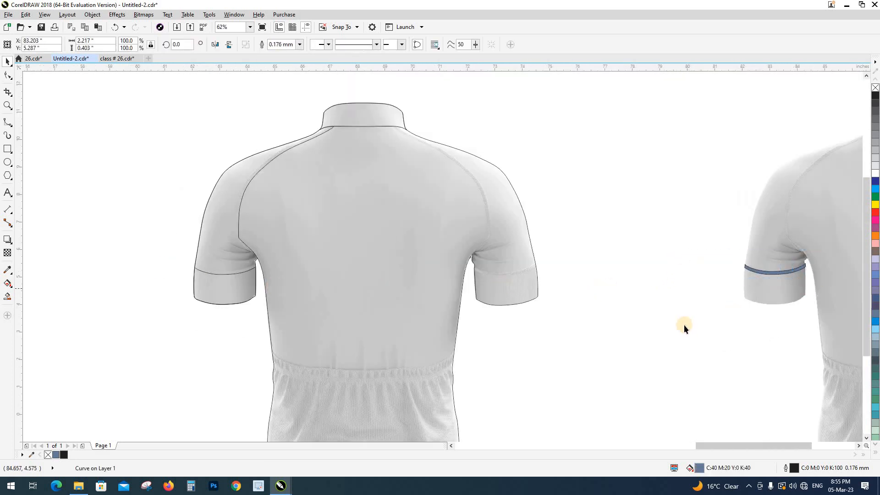
key("Left")
left_click(281, 331)
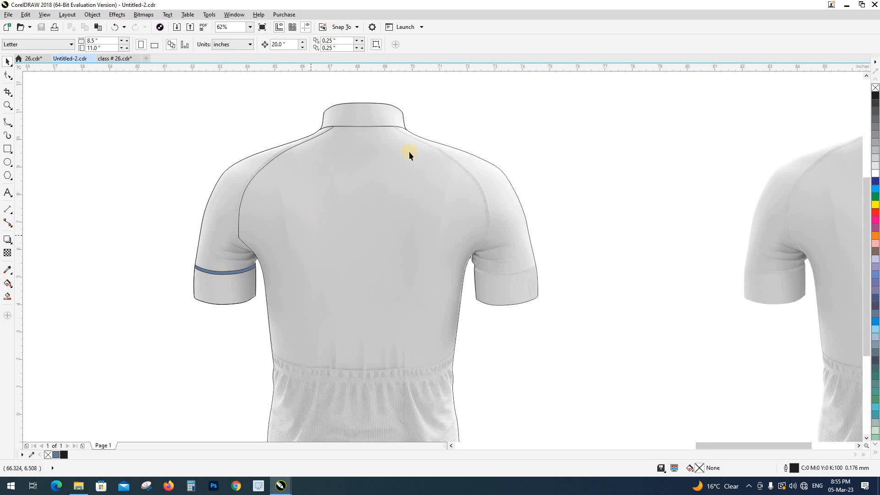
Start a B-spline curve inside the collar and trace the upper part of the right shoulder seam.
scroll(415, 144, "up", 2)
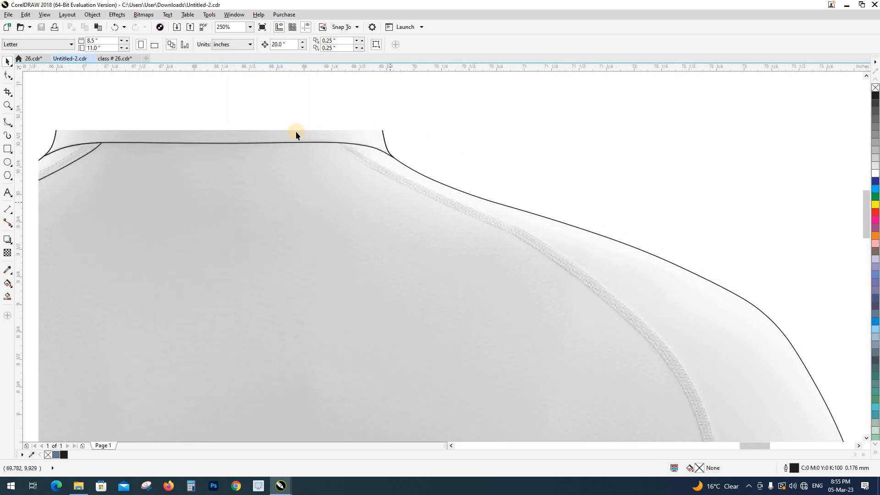
scroll(296, 131, "up", 1)
left_click(6, 123)
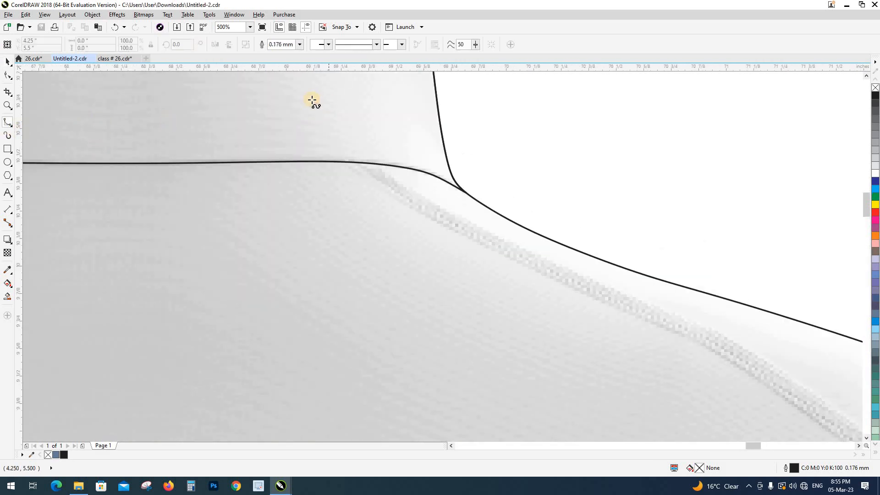
left_click_drag(311, 100, 315, 113)
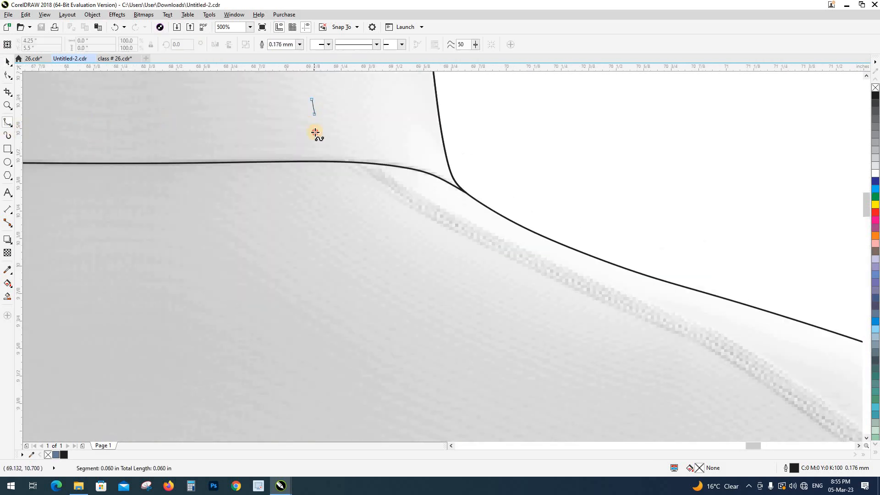
left_click(376, 183)
left_click(448, 228)
left_click(561, 283)
left_click_drag(561, 283, 329, 165)
left_click(461, 223)
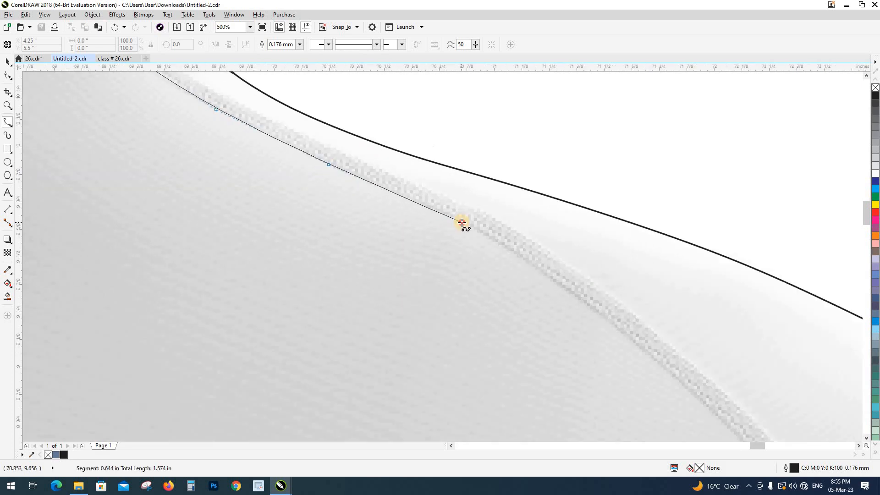
Continue the B-spline along the curved right raglan seam down towards the underarm.
left_click(563, 285)
left_click(642, 348)
left_click_drag(642, 348, 421, 173)
scroll(421, 174, "up", 1)
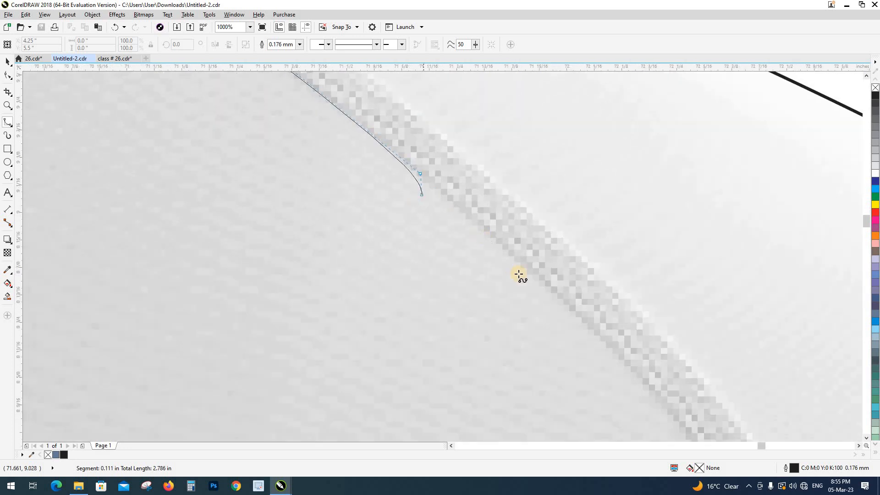
left_click(540, 280)
left_click(640, 379)
left_click_drag(640, 379, 468, 203)
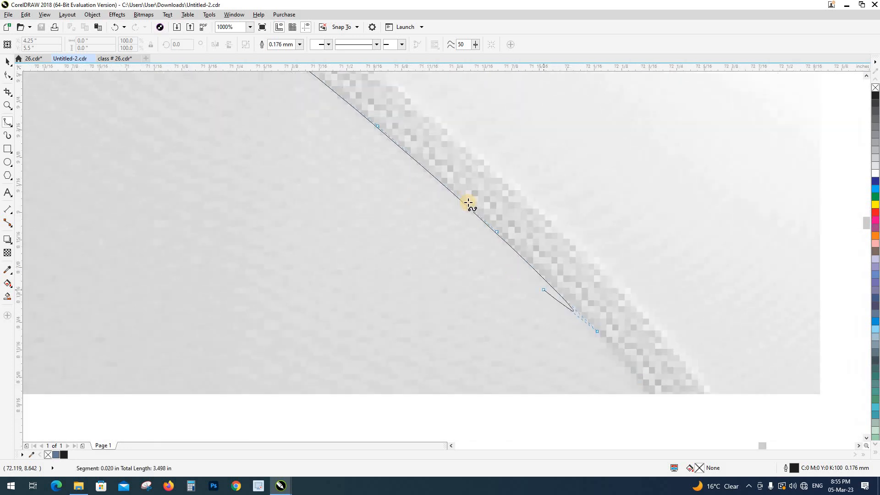
scroll(468, 203, "down", 2)
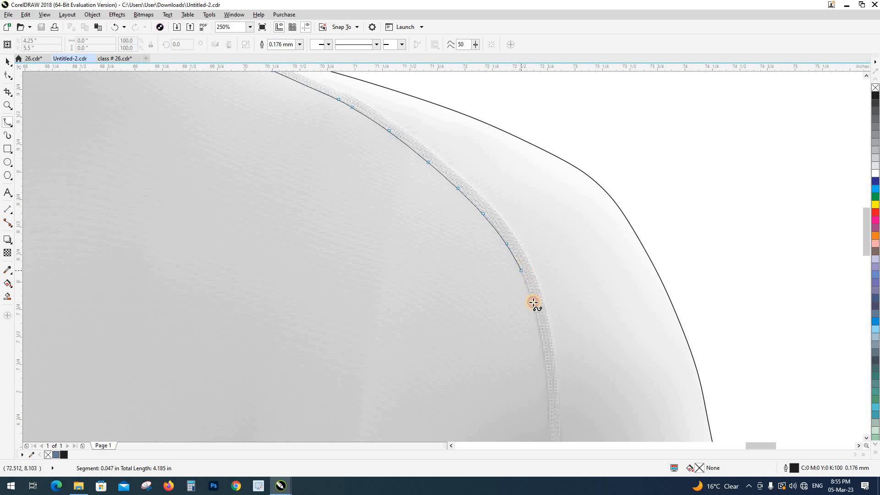
left_click(534, 305)
left_click_drag(532, 314, 524, 261)
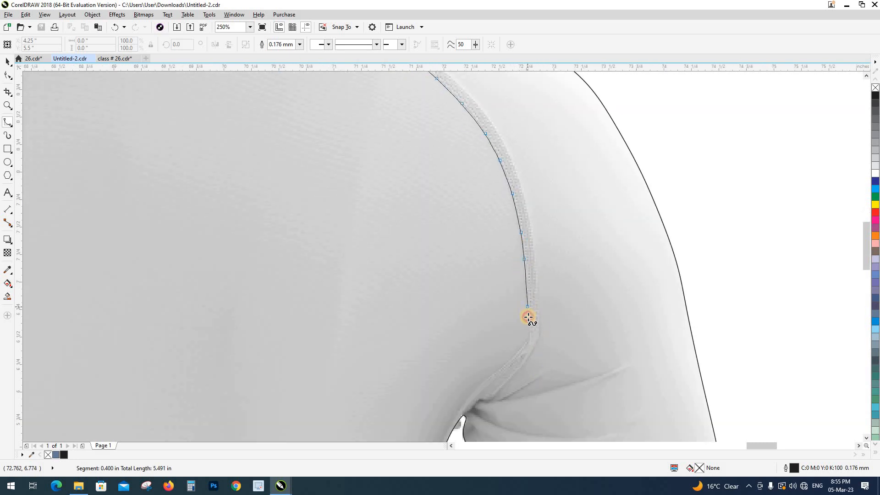
Trace the angled lower end of the right raglan seam with the B-spline down past the armpit.
scroll(528, 317, "up", 2)
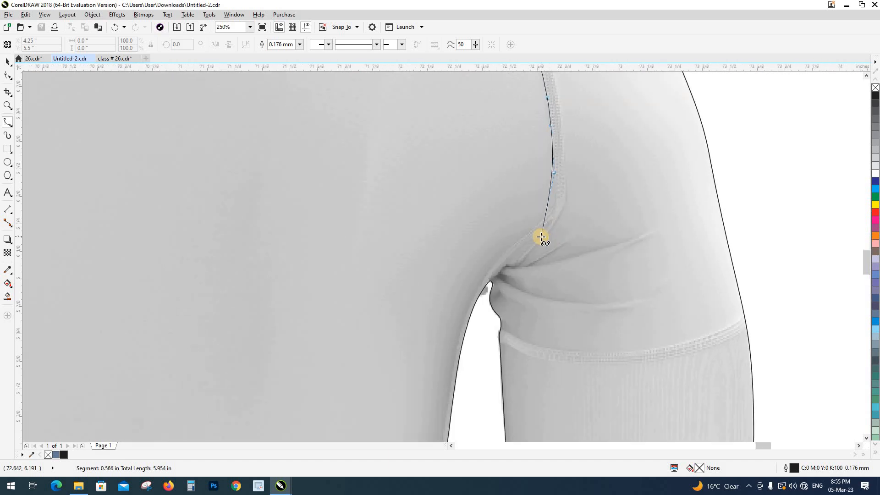
scroll(541, 237, "up", 2)
left_click(569, 178)
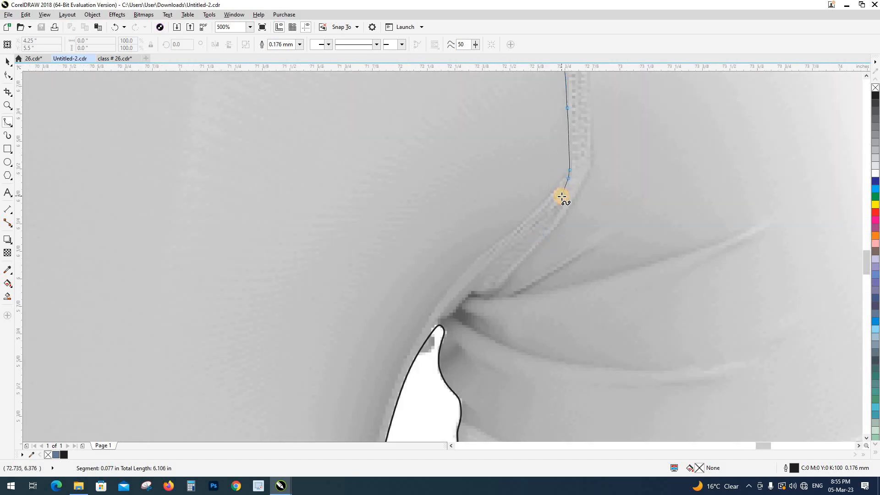
left_click(562, 197)
left_click(513, 248)
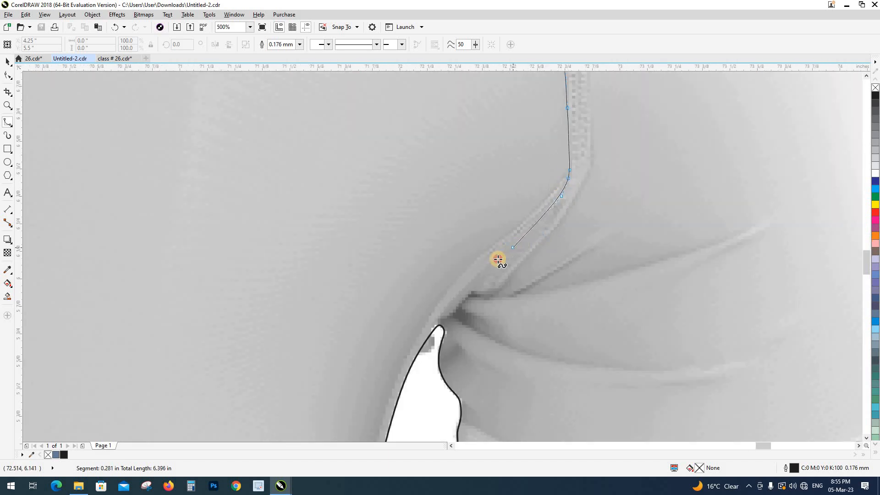
left_click(449, 303)
left_click(436, 319)
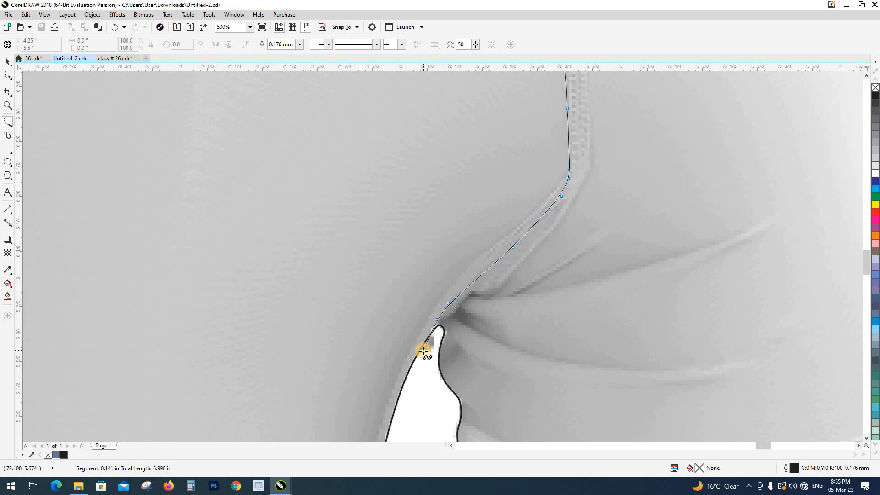
left_click(423, 351)
Loop the B-spline loosely around the outside of the right sleeve and close it at its start point in the collar.
scroll(414, 380, "down", 5)
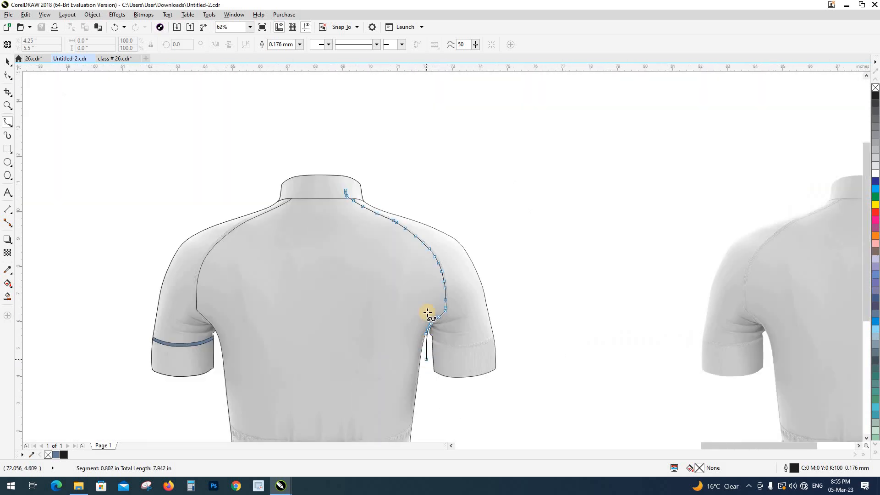
left_click(433, 365)
left_click(477, 375)
left_click(541, 339)
left_click(561, 243)
left_click(505, 153)
left_click(444, 115)
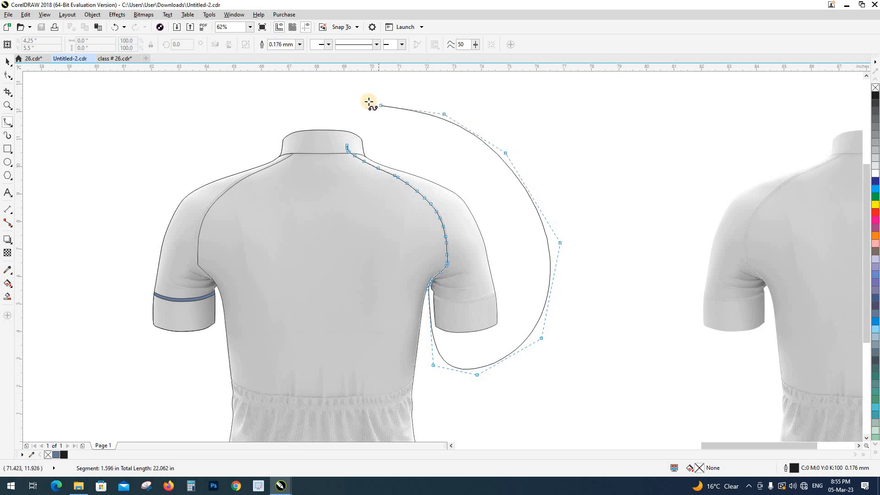
left_click(369, 101)
left_click(353, 120)
left_click(350, 145)
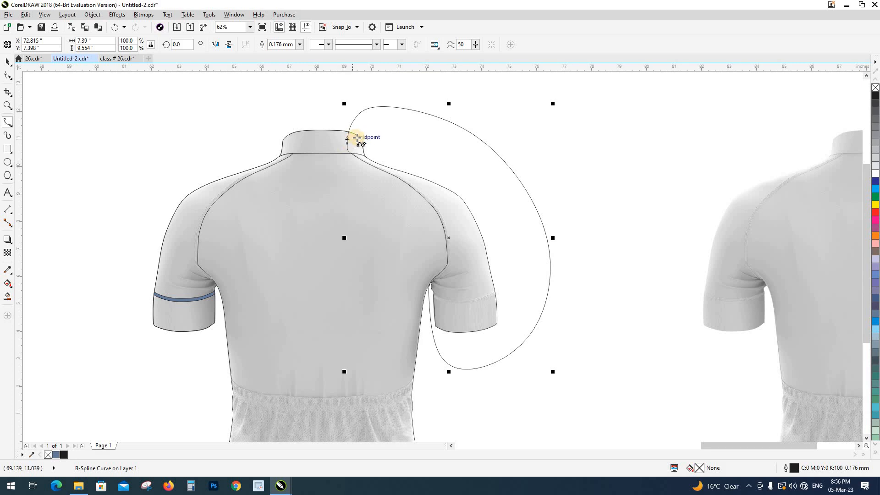
Intersect the closed curve with the jersey outline to create the right sleeve panel, and delete the construction curve.
scroll(353, 140, "up", 3)
scroll(362, 169, "down", 2)
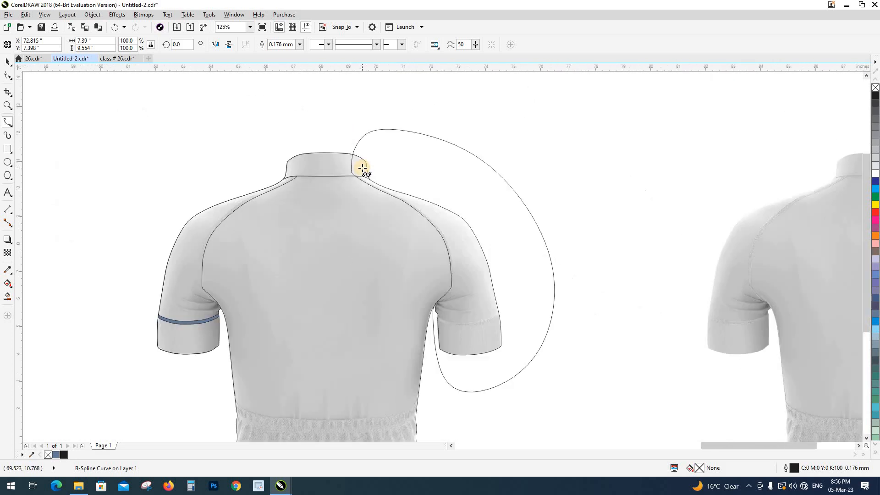
scroll(363, 168, "down", 1)
key("space")
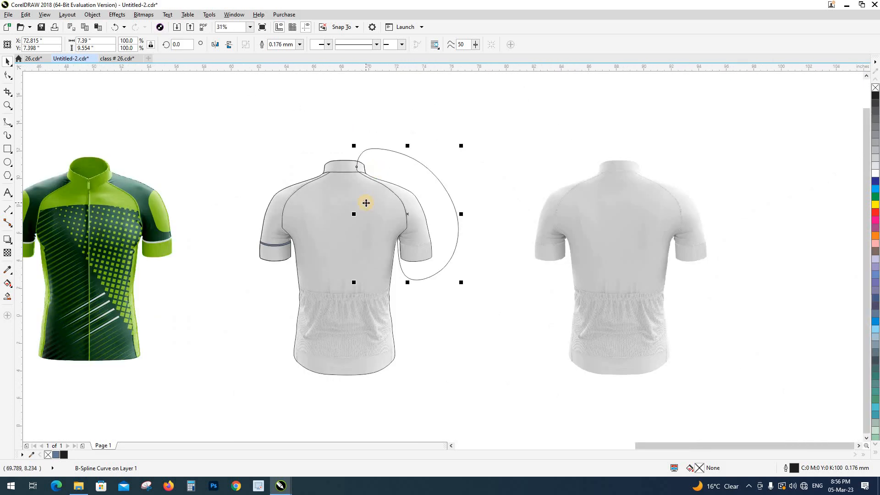
left_click(365, 202, "shift")
left_click(384, 166)
key("Delete")
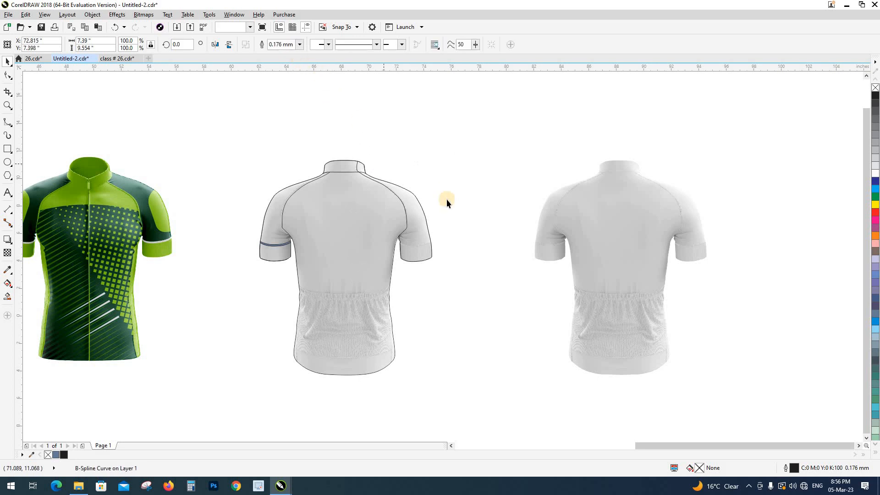
scroll(404, 200, "up", 2)
left_click(453, 197)
scroll(452, 241, "down", 1)
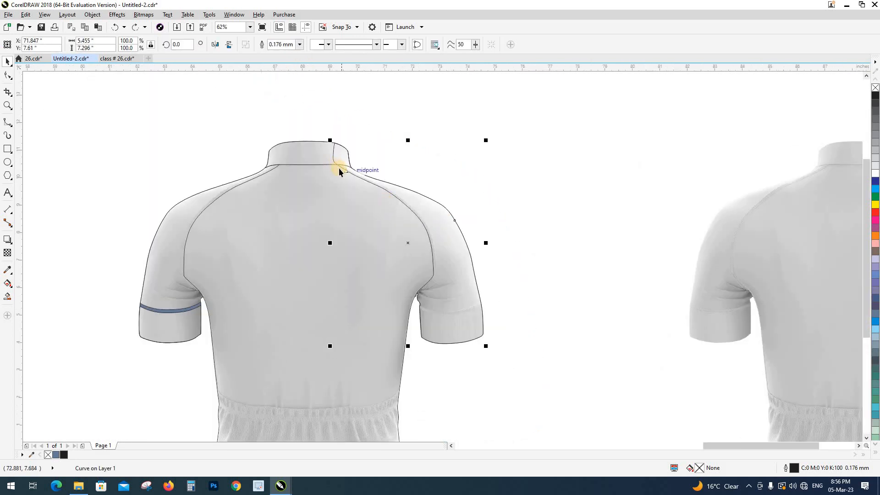
Trim the right sleeve panel with the collar shape to remove the part that overlaps the collar.
scroll(338, 149, "up", 2)
left_click(358, 171)
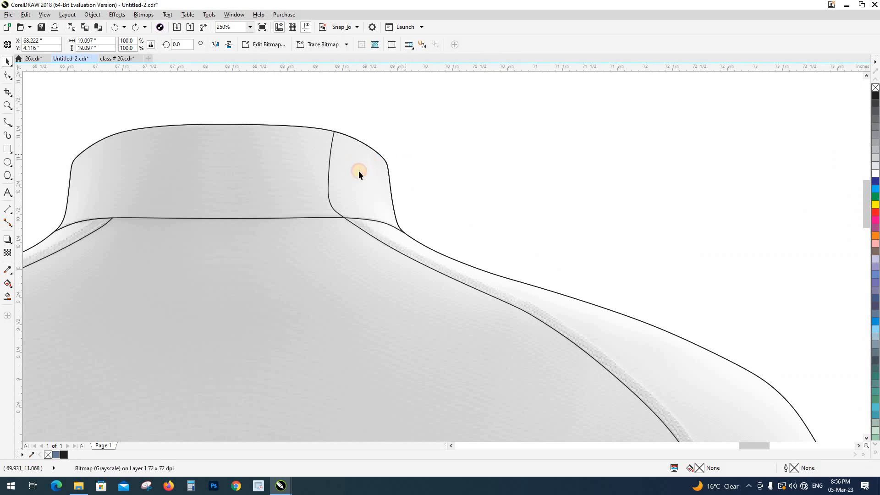
left_click_drag(290, 126, 283, 85)
key("ctrl+z")
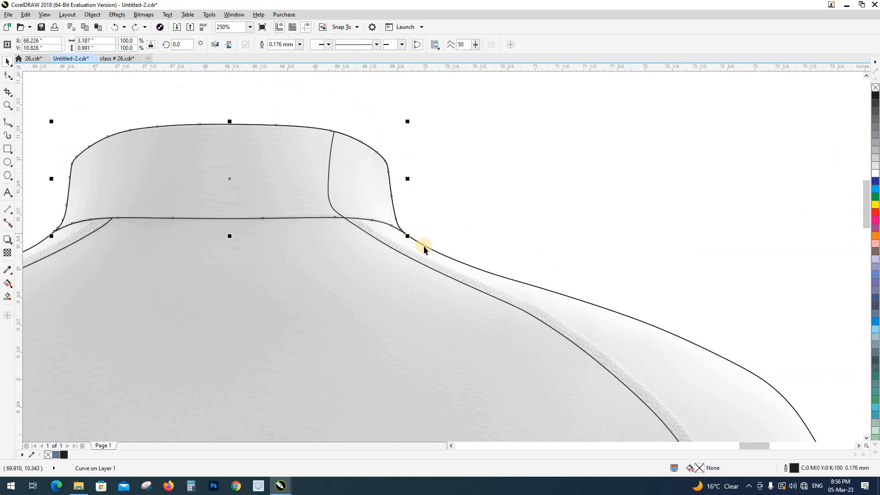
left_click(424, 248, "shift")
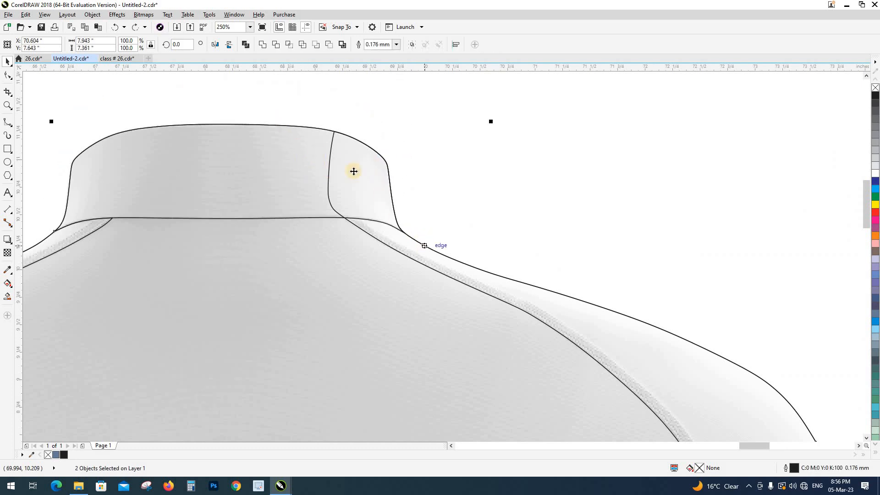
scroll(458, 257, "down", 1)
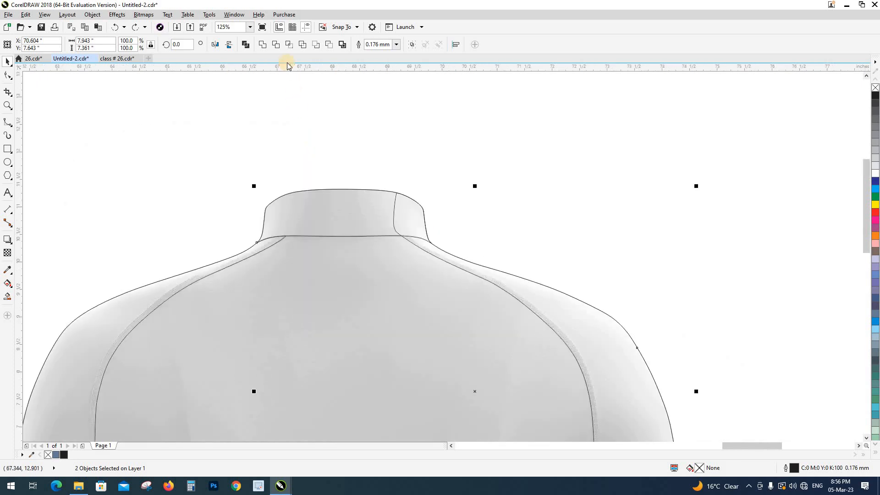
left_click(287, 45)
Test the collar and both sleeve panels by moving each one away from the jersey, and undo the moves.
left_click(330, 195)
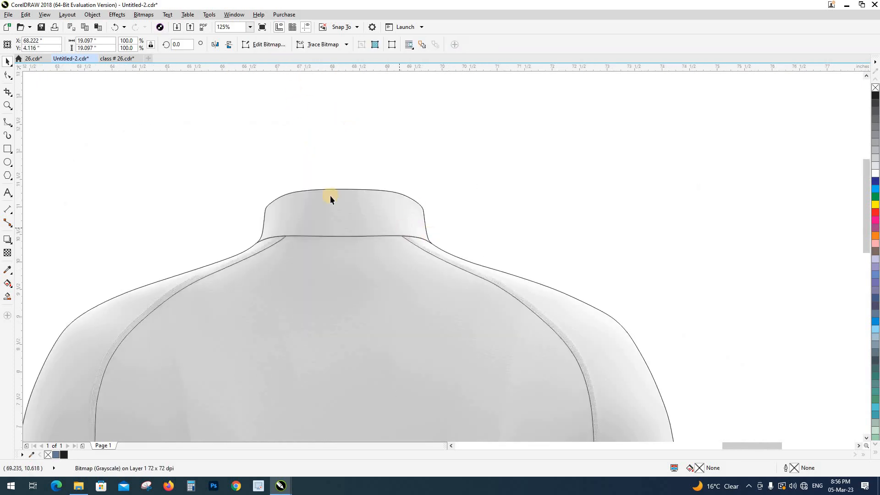
scroll(331, 197, "down", 1)
left_click_drag(332, 187, 323, 137)
key("ctrl+z")
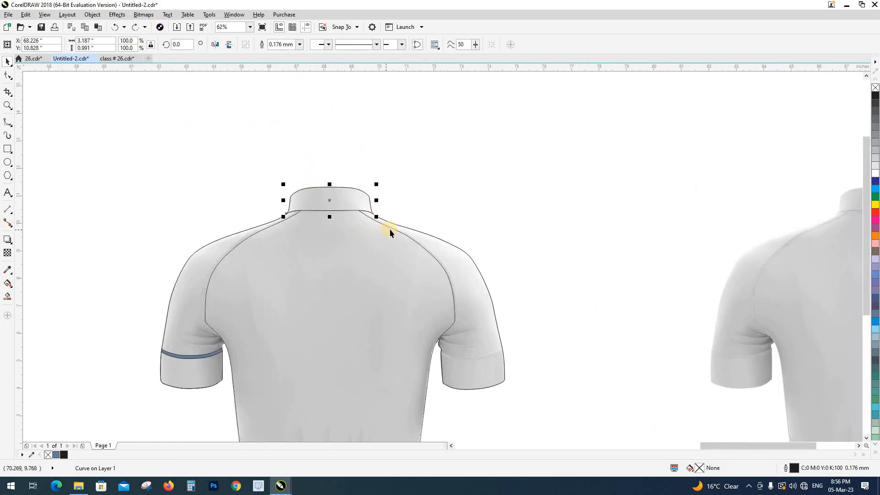
left_click_drag(393, 230, 436, 223)
key("ctrl+z")
left_click_drag(250, 236, 218, 202)
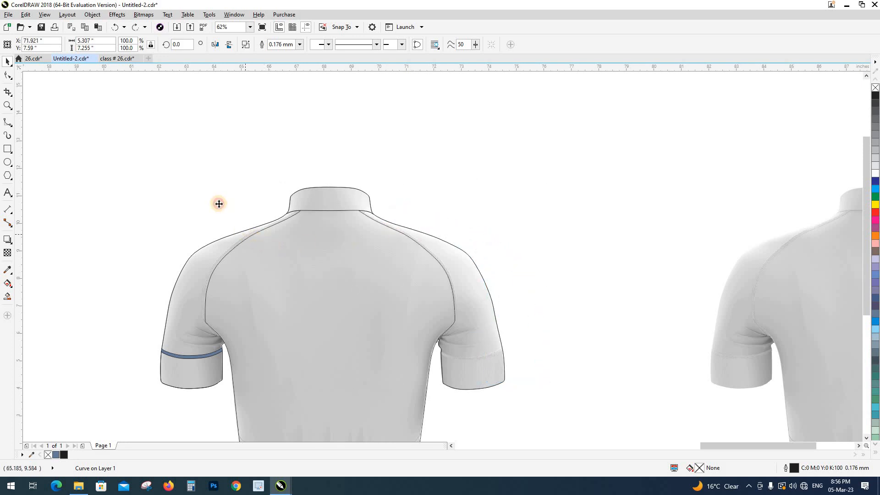
key("ctrl+z")
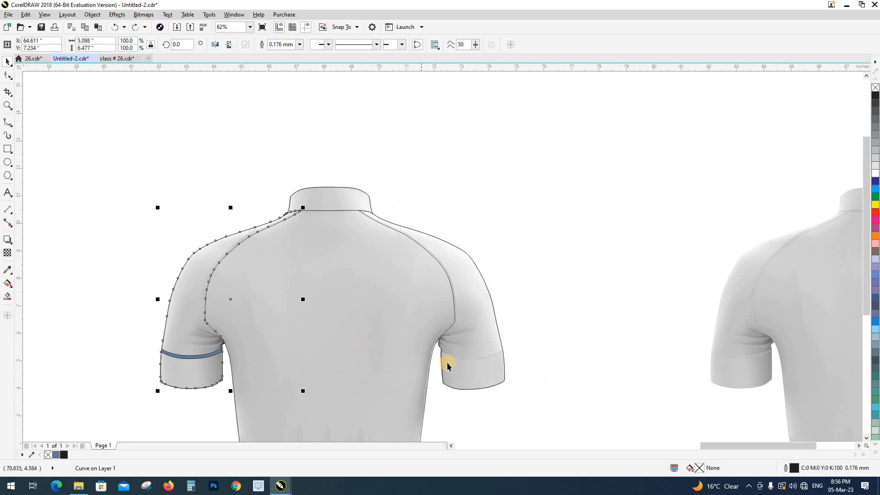
Start a B-spline outside the right cuff and run it below the cuff and up into the gap beside the body.
scroll(448, 366, "down", 2)
left_click(417, 240)
scroll(415, 240, "up", 3)
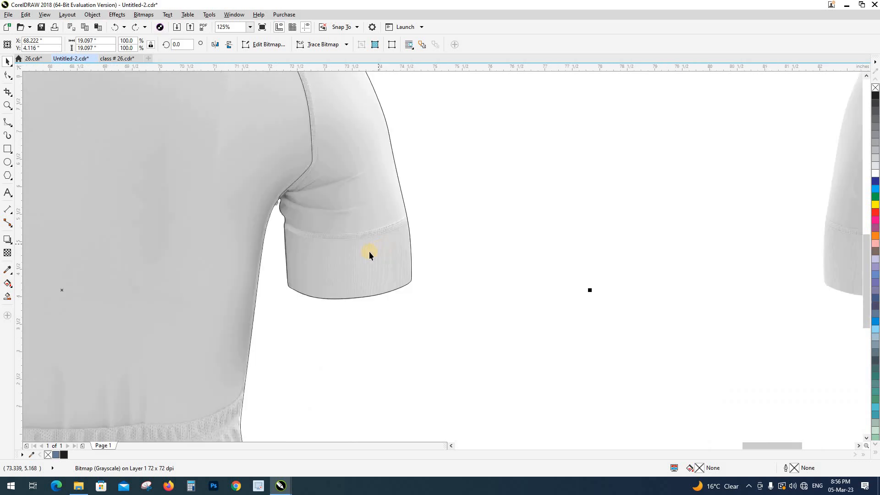
scroll(37, 198, "up", 1)
left_click(8, 122)
scroll(102, 174, "down", 1)
left_click(515, 238)
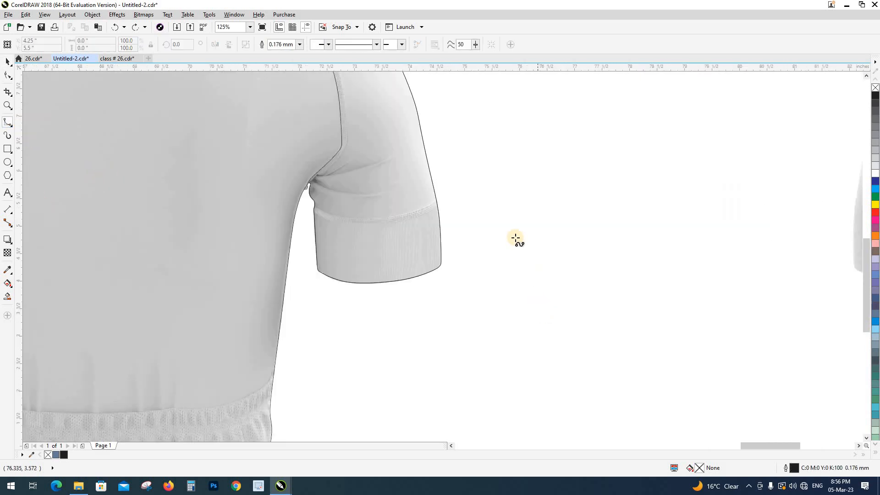
left_click(435, 335)
left_click(347, 327)
left_click(290, 303)
scroll(308, 259, "up", 4)
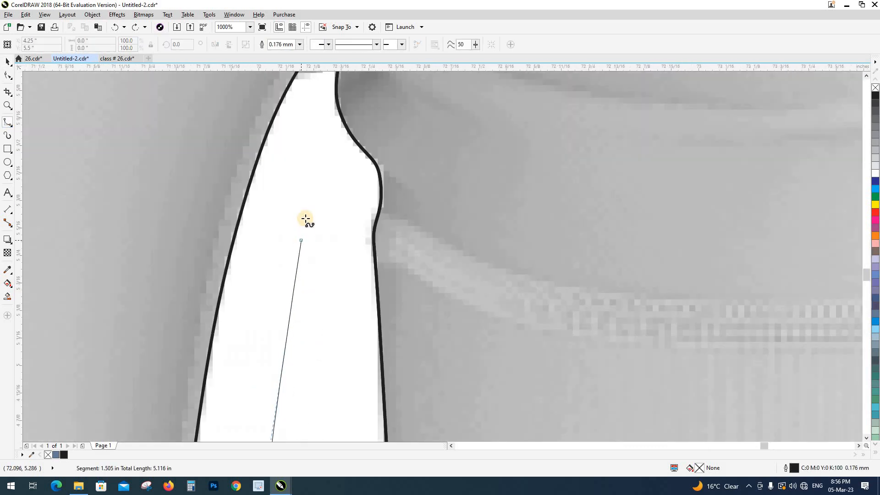
left_click(305, 219)
Continue the B-spline across the right sleeve along the upper edge of the cuff's stitched seam to the outer sleeve edge.
left_click(365, 200)
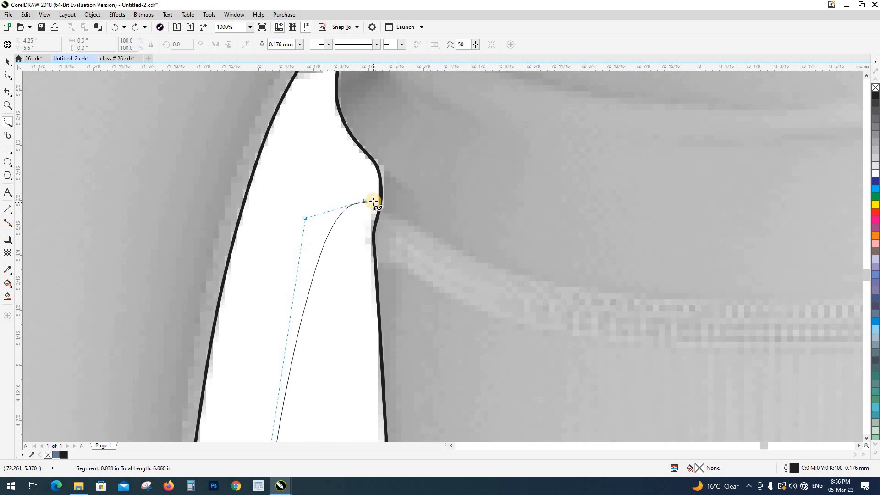
left_click(374, 201)
left_click(396, 215)
left_click(457, 250)
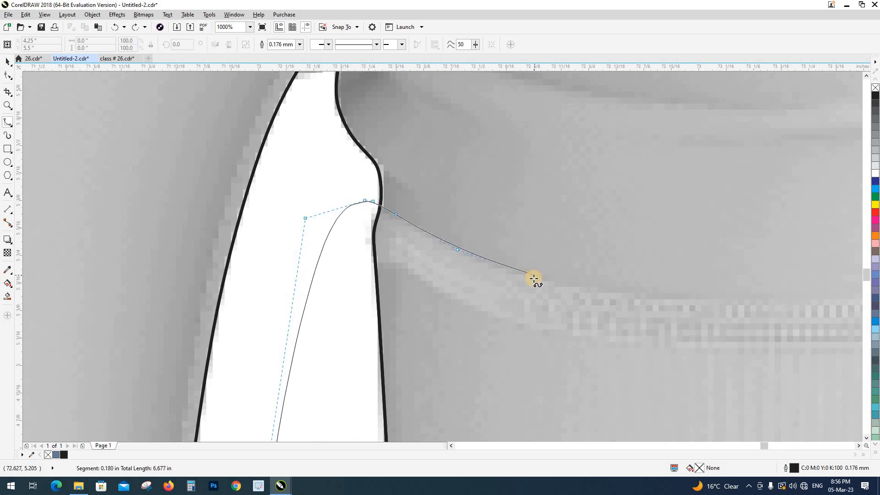
left_click(533, 280)
scroll(300, 266, "down", 2)
left_click(454, 281)
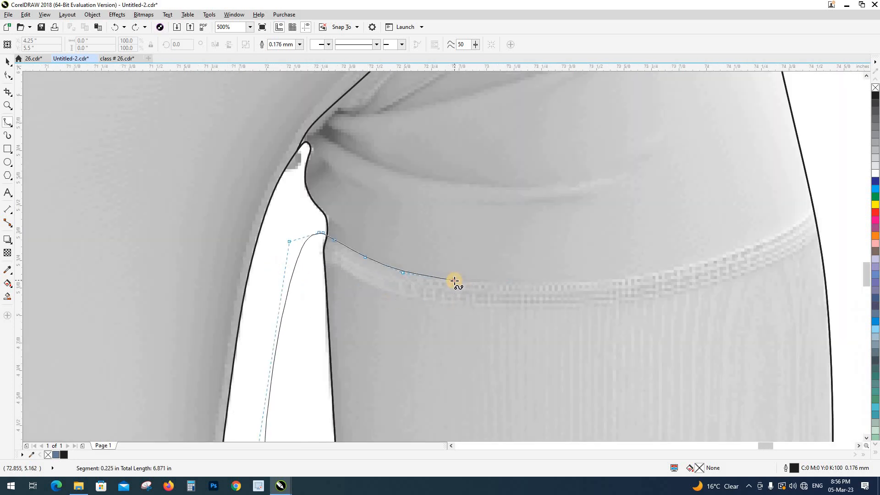
left_click(577, 282)
left_click(652, 275)
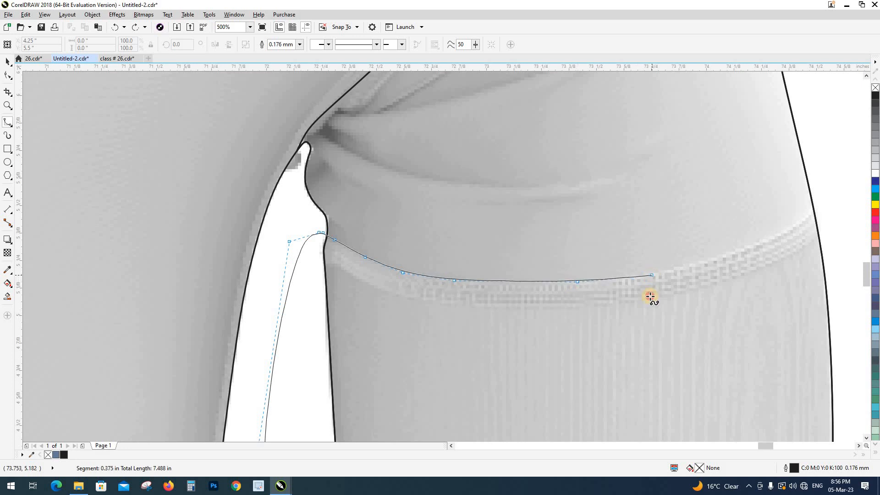
left_click(749, 249)
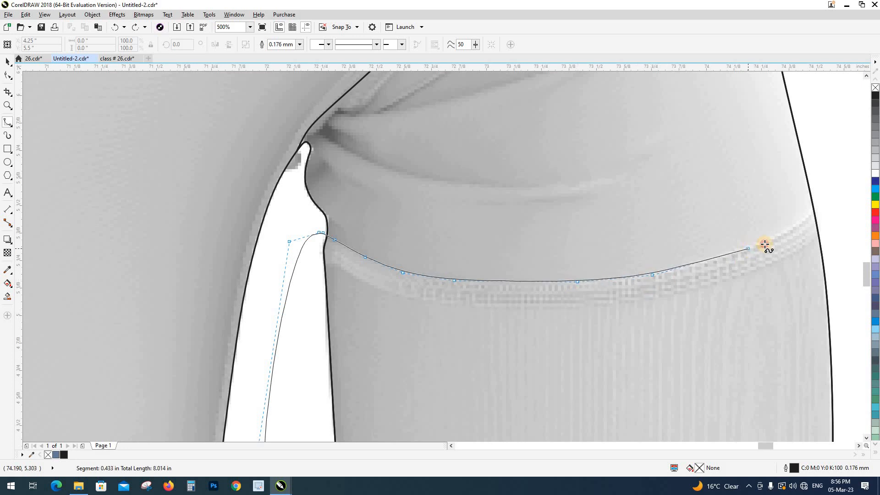
left_click(804, 221)
Carry the B-spline past the outer sleeve edge and close it at its start point beside the cuff.
scroll(825, 198, "down", 4)
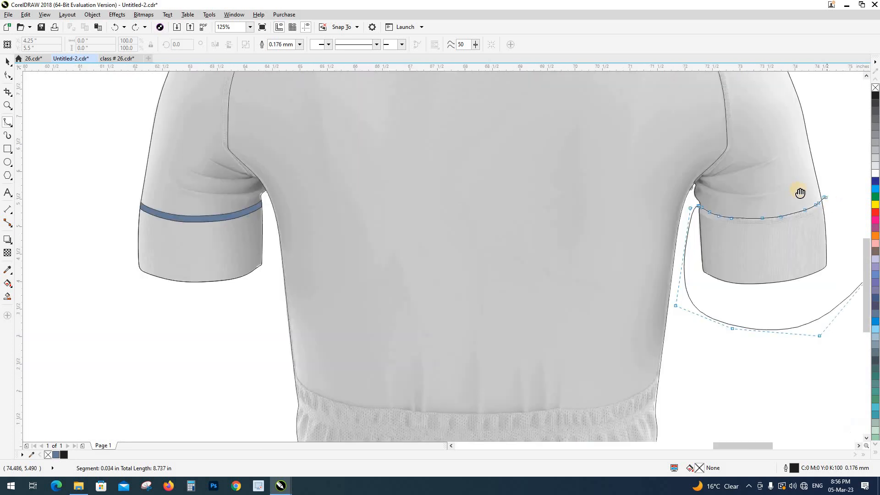
scroll(798, 193, "up", 1)
left_click(687, 151)
left_click(717, 166)
left_click(729, 193)
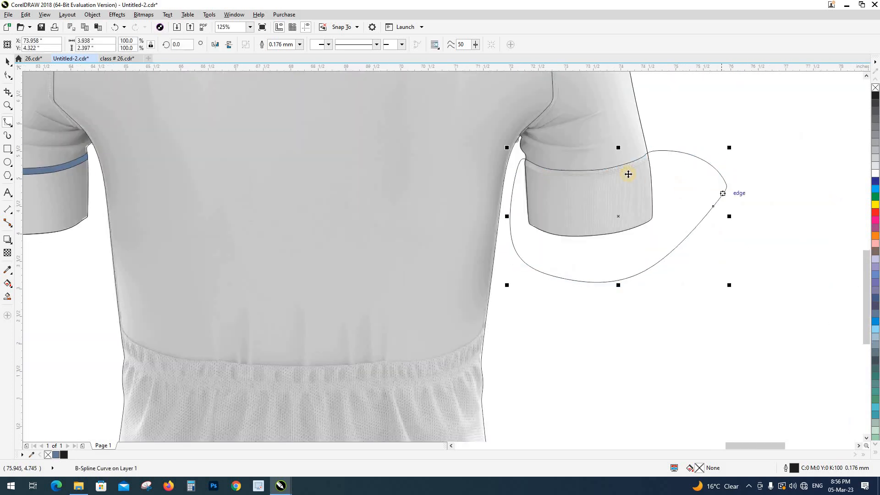
Intersect the closed curve with the right sleeve panel to create the cuff panel, and delete the construction curve.
left_click(611, 132, "shift")
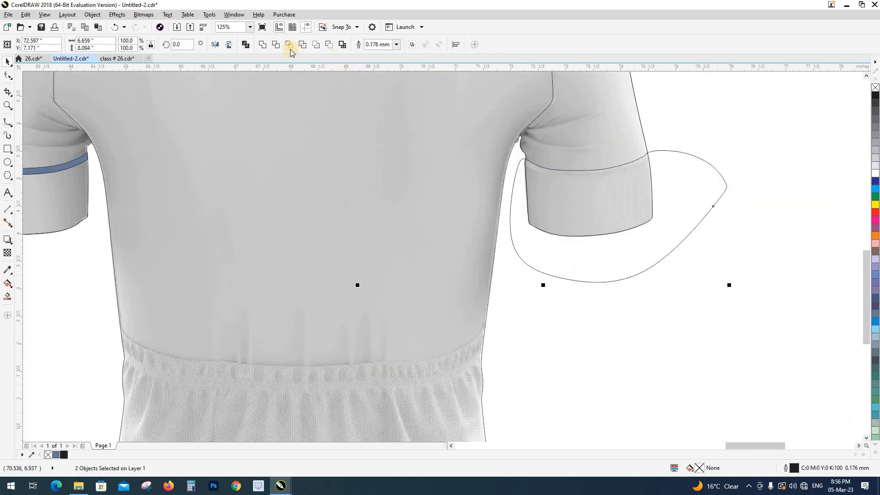
left_click(289, 45)
left_click(709, 221)
key("Delete")
Duplicate the right cuff panel straight down so the copy's top edge follows the lower edge of the stitched seam.
scroll(571, 177, "up", 3)
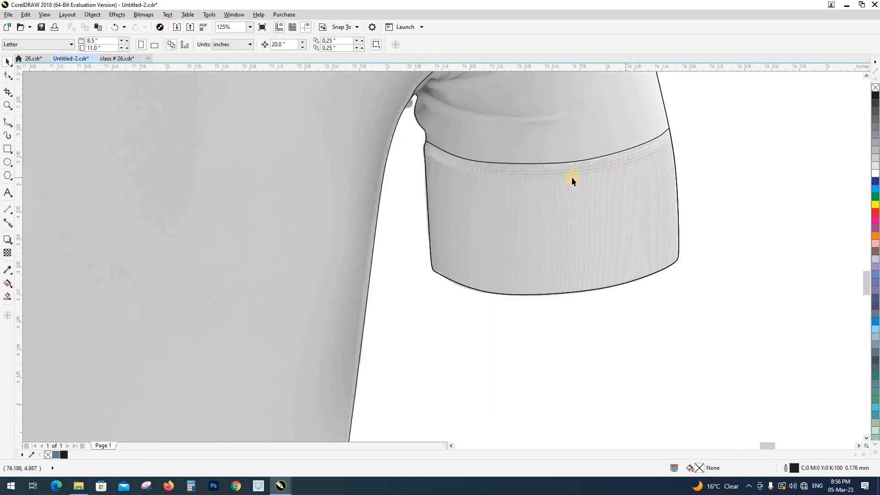
scroll(573, 181, "up", 2)
left_click(540, 192)
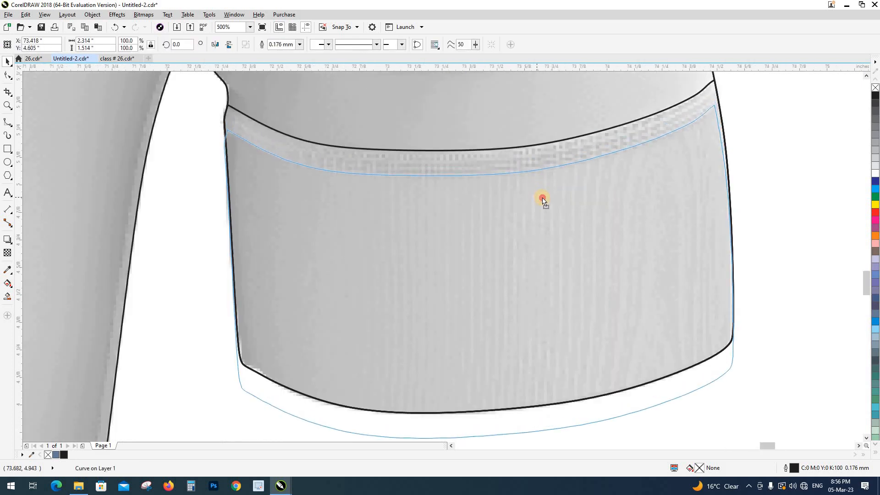
left_click_drag(543, 200, 542, 201)
Reshape the cuff copy's outer side by deleting a node and pulling its top corner and side nodes beyond the sleeve outline.
scroll(673, 167, "up", 3)
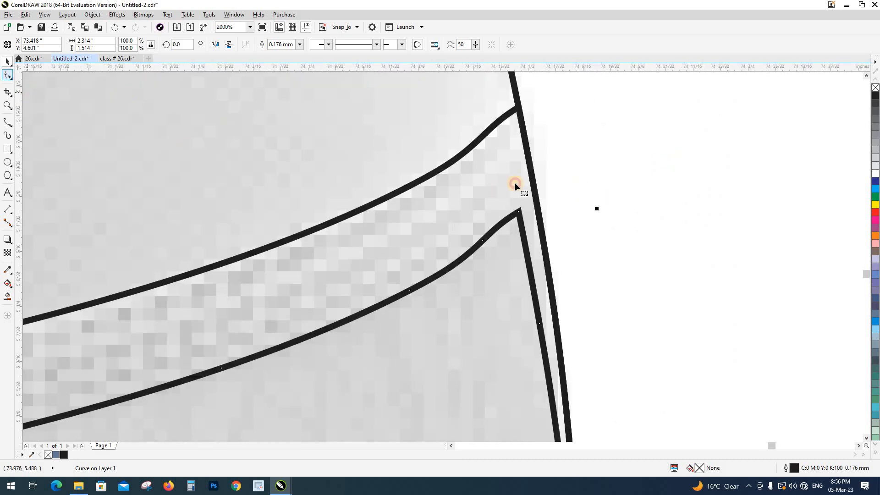
left_click_drag(655, 117, 522, 250)
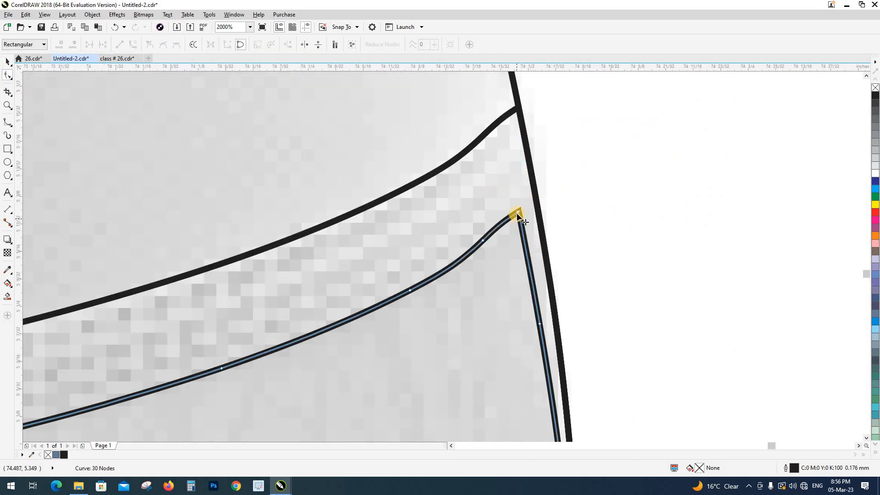
left_click_drag(518, 213, 624, 125)
left_click_drag(476, 233, 637, 372)
key("Delete")
scroll(557, 279, "down", 1)
scroll(546, 296, "down", 2)
scroll(538, 285, "up", 2)
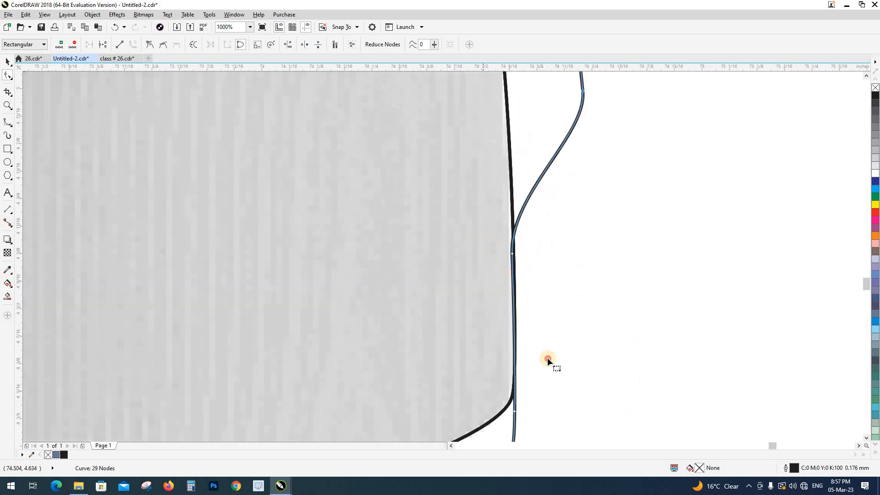
left_click_drag(513, 255, 560, 256)
scroll(532, 280, "down", 1)
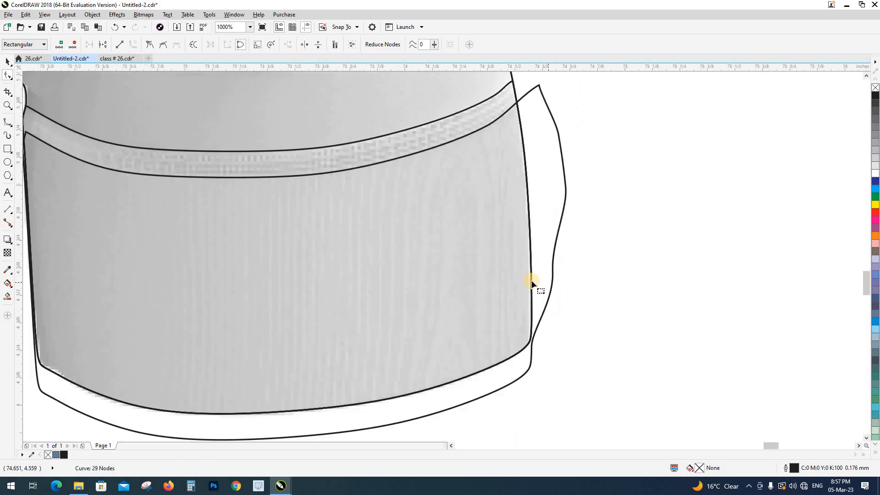
Pull the cuff copy's top corner and side nodes next to the body outward beyond the sleeve outline.
scroll(414, 256, "down", 2)
scroll(433, 183, "up", 3)
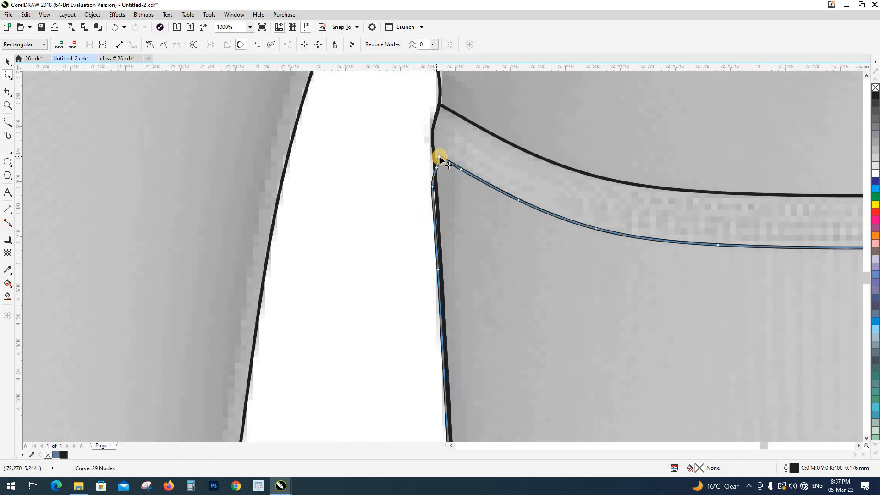
left_click_drag(439, 155, 413, 142)
left_click(435, 181)
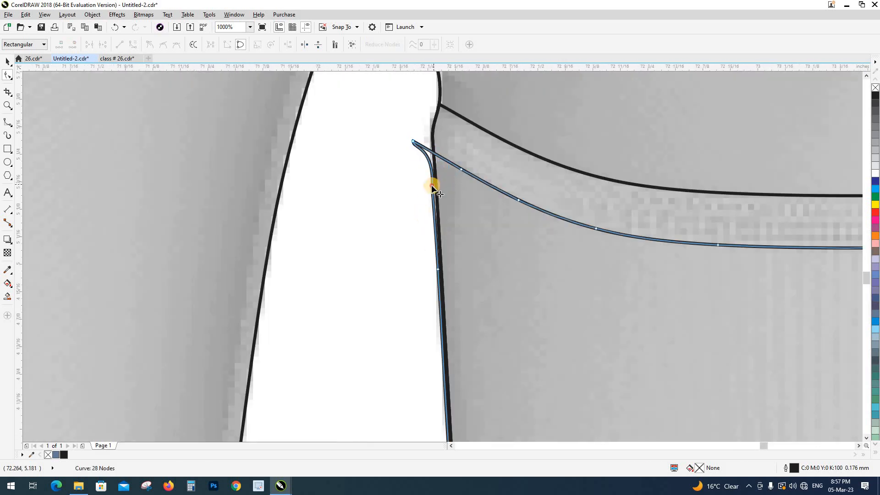
left_click_drag(434, 188, 399, 201)
scroll(439, 274, "down", 3)
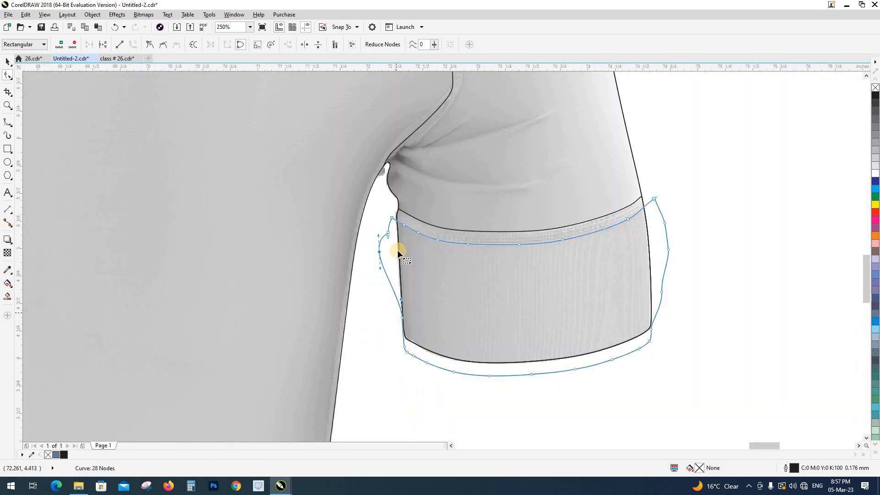
scroll(399, 250, "up", 2)
left_click(403, 243)
scroll(410, 339, "down", 2)
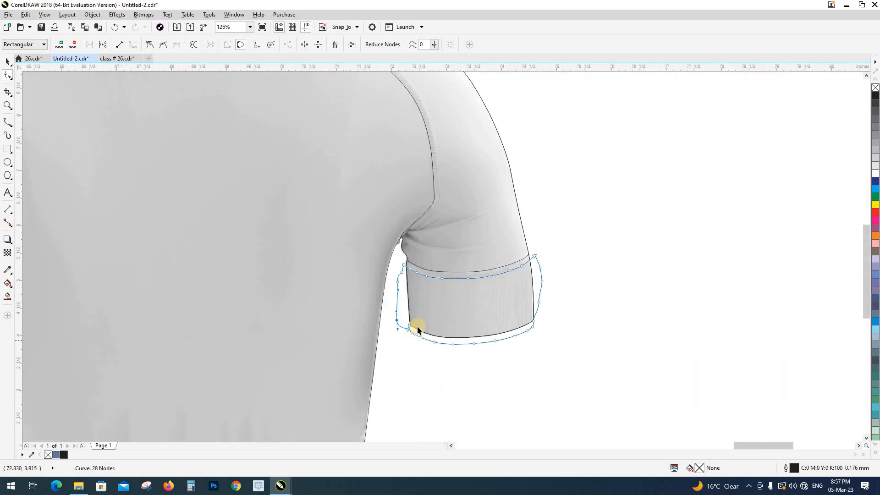
Intersect the reshaped cuff copy with the right sleeve panel to create the lower cuff panel, and delete the reshaped copy.
key("space")
left_click(517, 229, "shift")
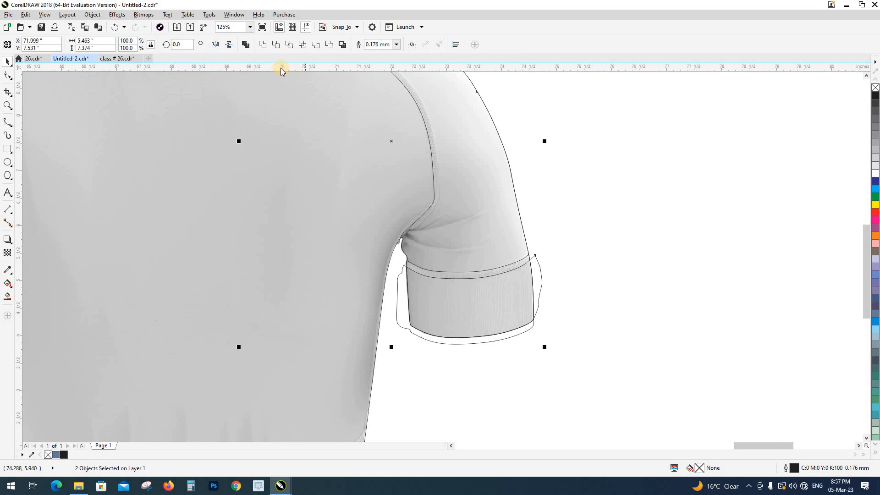
left_click(286, 49)
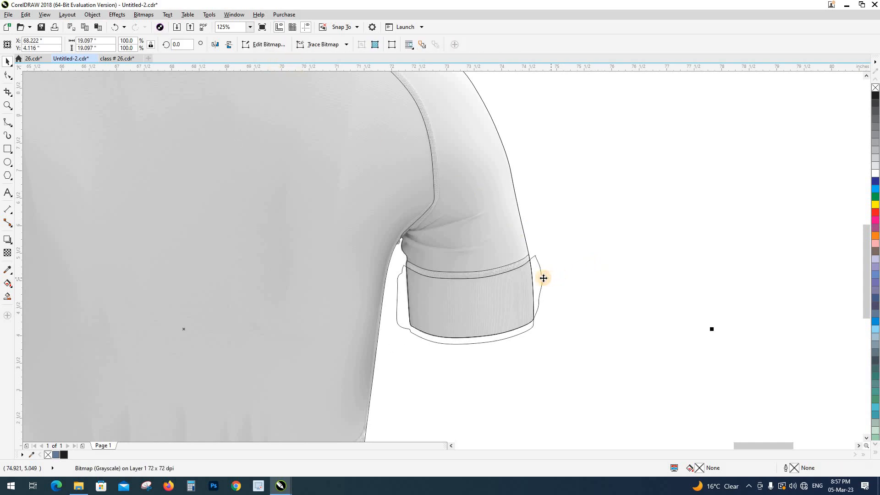
key("Delete")
Try Smart Fill on the seam band and a test move of the lower cuff panel, and undo both.
scroll(502, 269, "up", 2)
key("s")
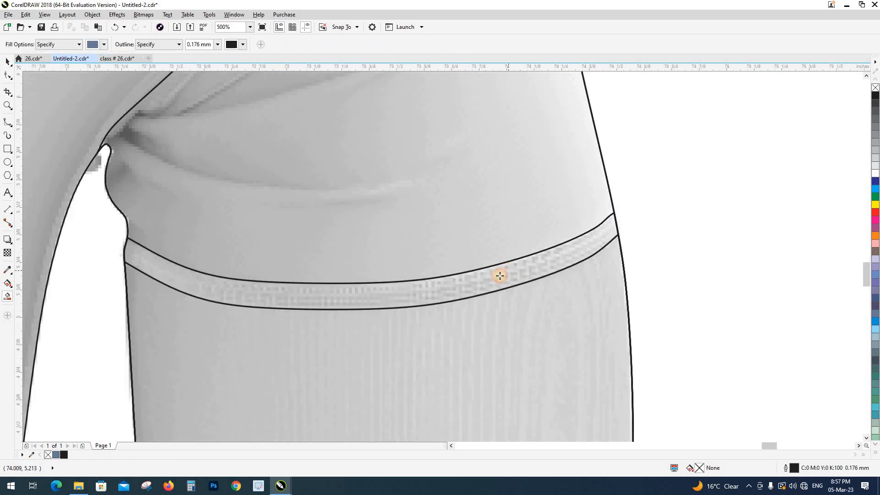
left_click(500, 275)
scroll(500, 276, "down", 1)
key("ctrl+z")
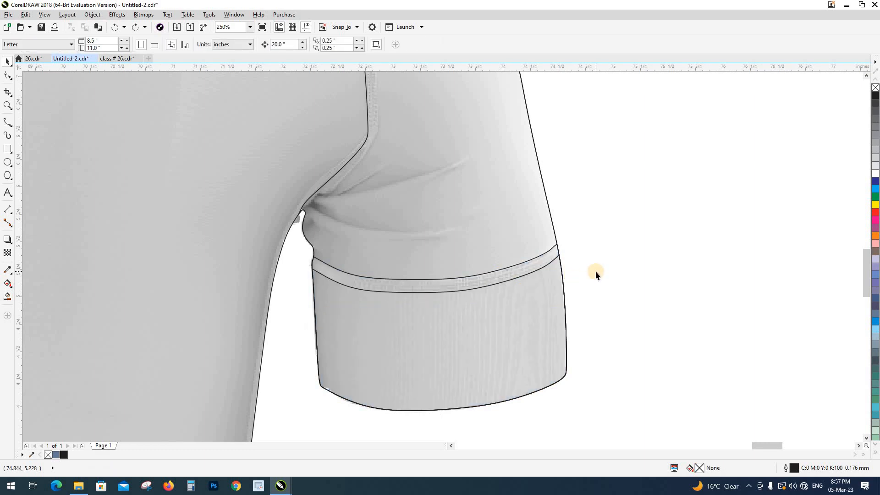
key("ctrl+z")
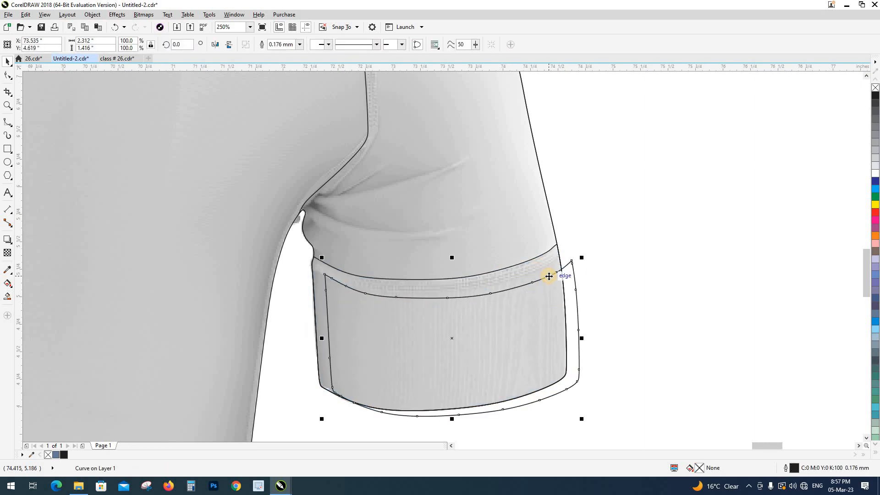
Examine up close how the lower cuff panel's top corner beside the body meets the sleeve outline.
scroll(311, 271, "up", 2)
scroll(312, 246, "up", 3)
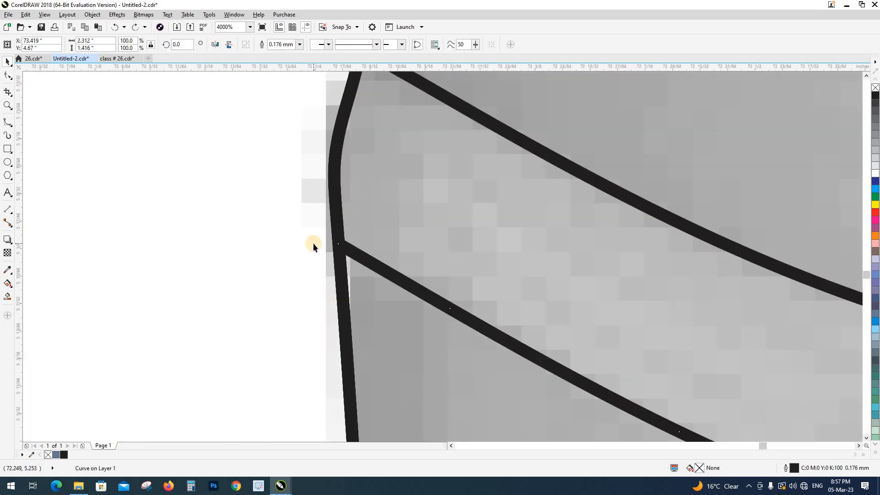
scroll(321, 250, "down", 2)
scroll(323, 293, "up", 3)
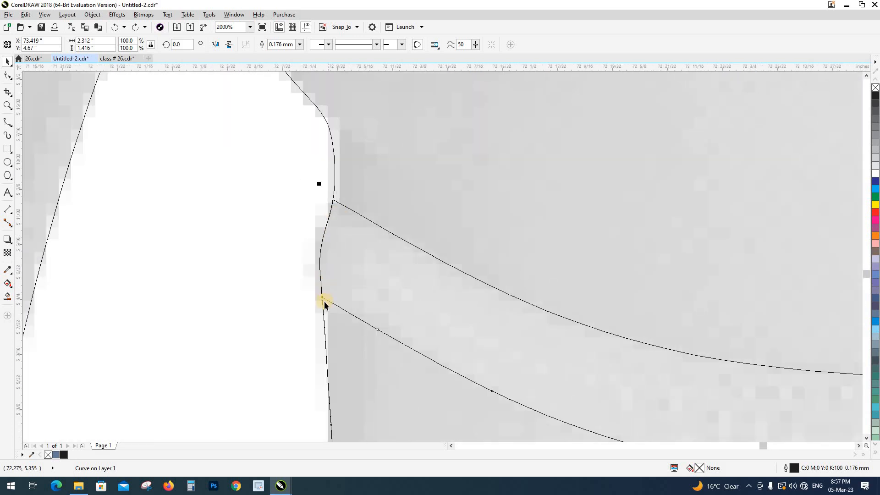
scroll(314, 294, "up", 2)
scroll(314, 282, "down", 5)
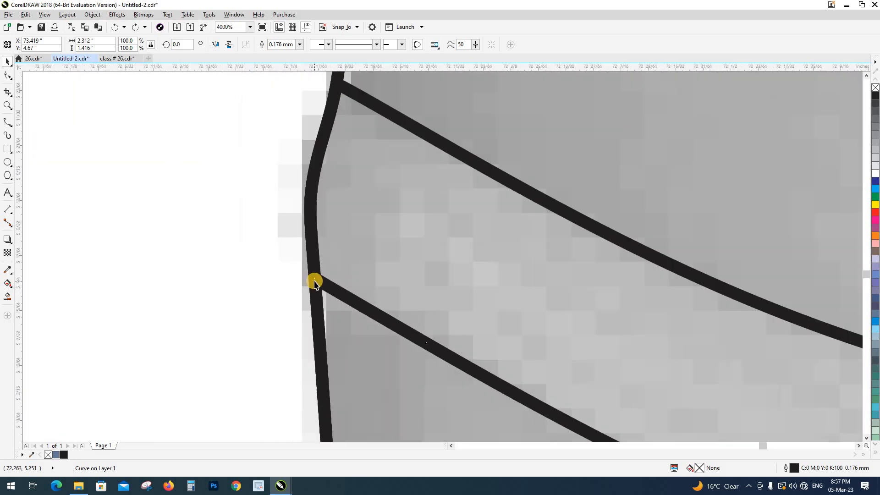
left_click(289, 286)
scroll(313, 278, "down", 1)
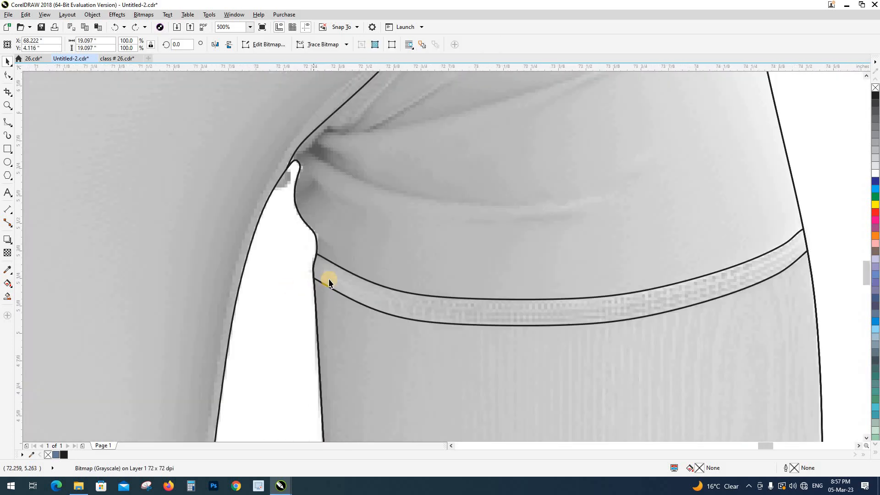
Test the lower cuff and the full cuff panel by moving each one off the sleeve, and undo the moves.
left_click(356, 301)
scroll(337, 277, "down", 2)
left_click_drag(350, 285, 362, 325)
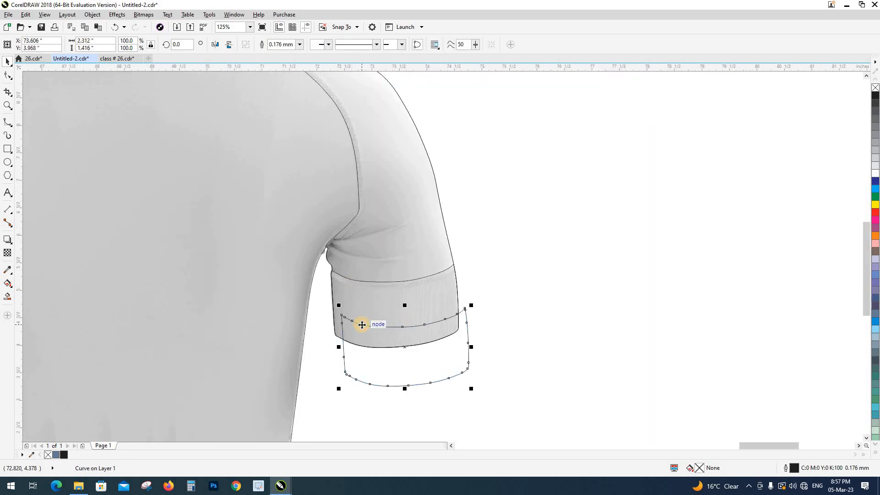
key("ctrl+z")
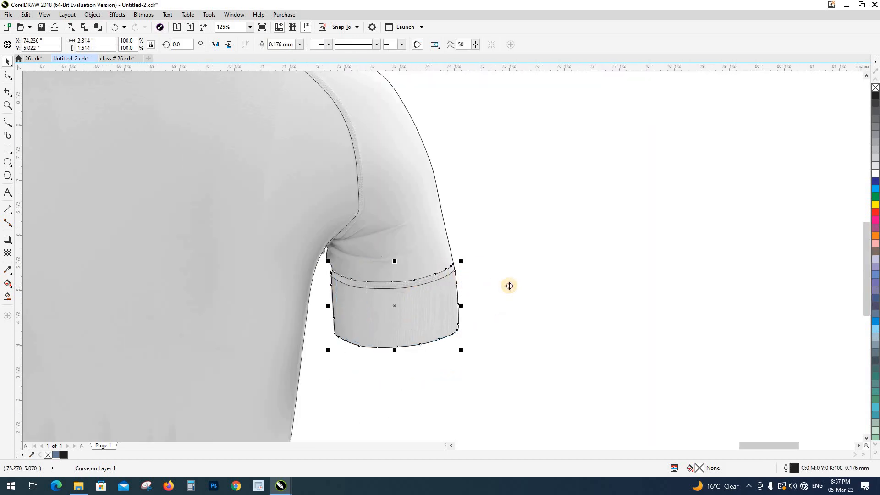
left_click(509, 287)
Cut the lower cuff shape out of the full right cuff panel to leave a narrow seam band.
scroll(450, 280, "up", 1)
left_click(456, 270)
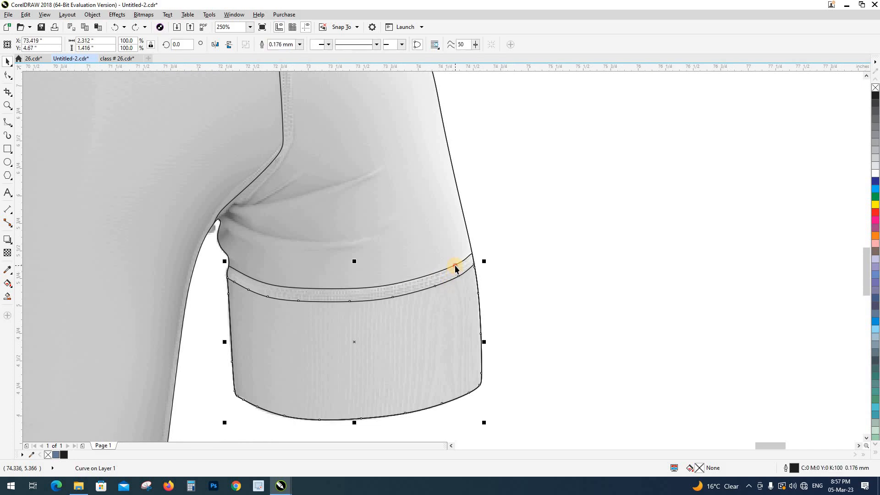
left_click(455, 269, "shift")
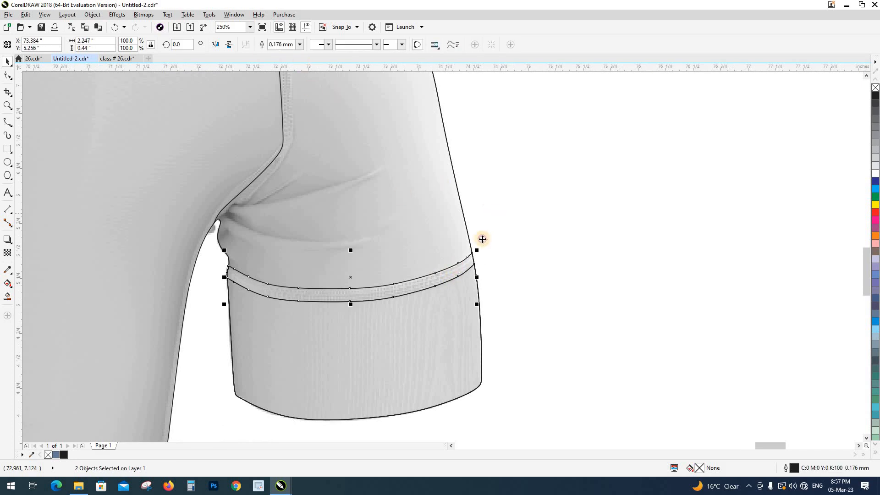
left_click(483, 239)
Test the right sleeve's seam band and lower cuff panel by moving each one off the sleeve, and undo both moves.
left_click_drag(457, 262, 452, 229)
key("ctrl+z")
left_click_drag(473, 329, 488, 362)
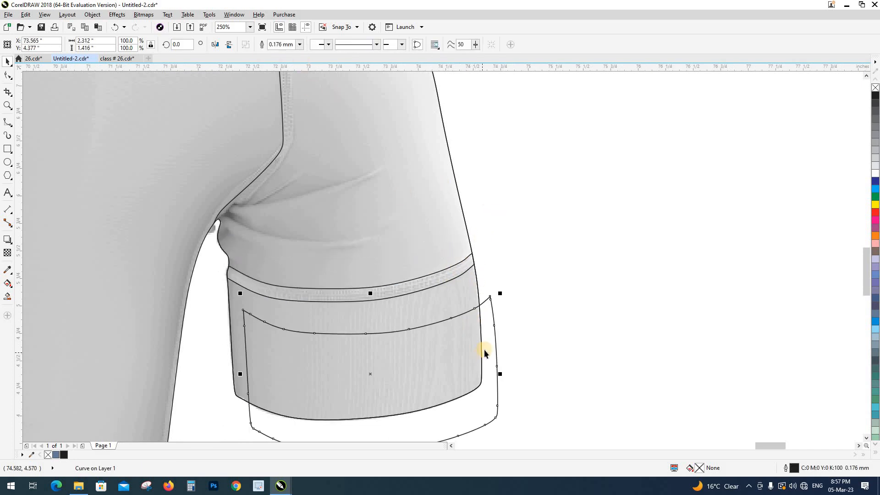
key("ctrl+z")
left_click(379, 289)
scroll(273, 266, "down", 3)
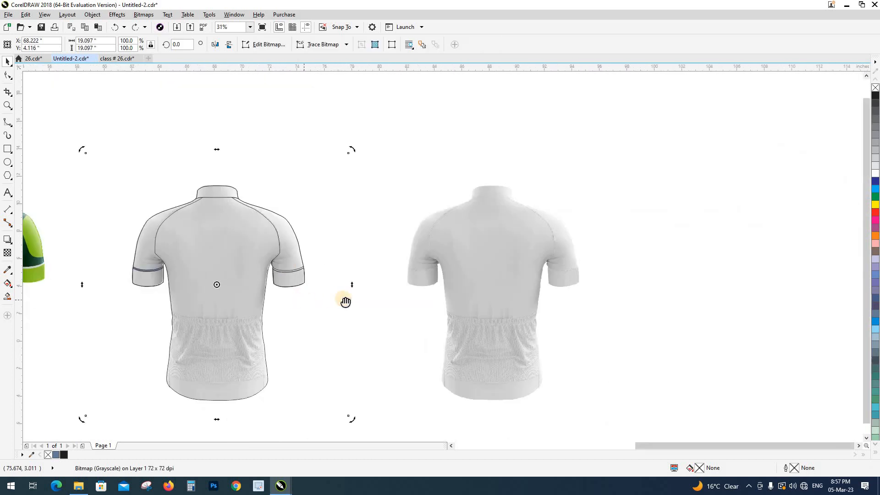
Remove the blue fill from the seam band above the left cuff so only its outline is kept.
left_click(187, 261)
scroll(245, 275, "up", 4)
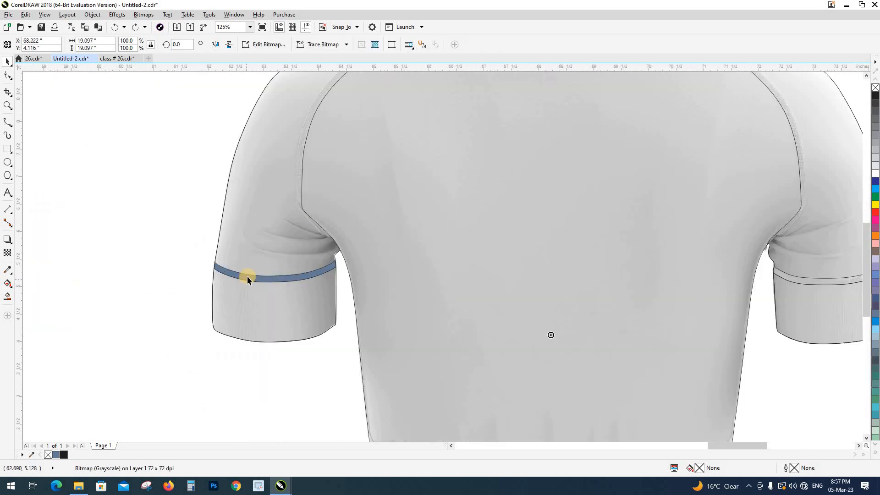
left_click(48, 454)
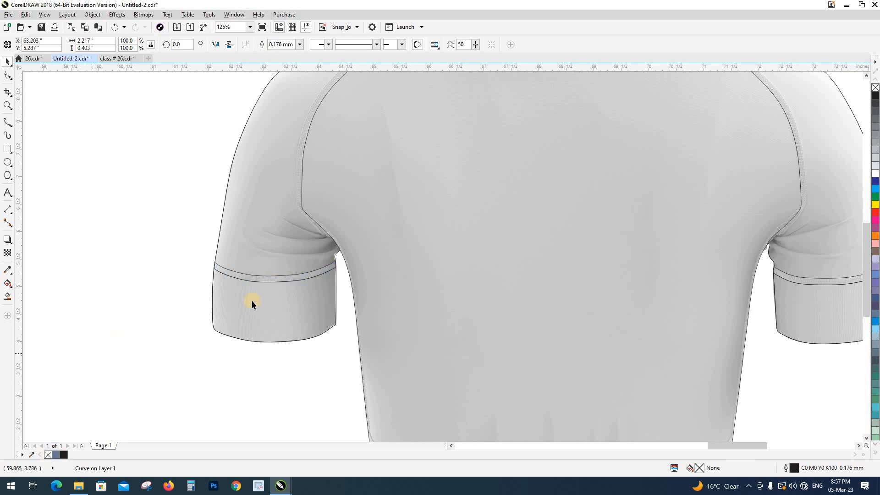
left_click(252, 300)
scroll(252, 300, "down", 4)
Start a B-spline curve outside the jersey's left edge and lead it to the left end of the gathered pocket seam.
left_click(288, 370)
scroll(309, 298, "up", 3)
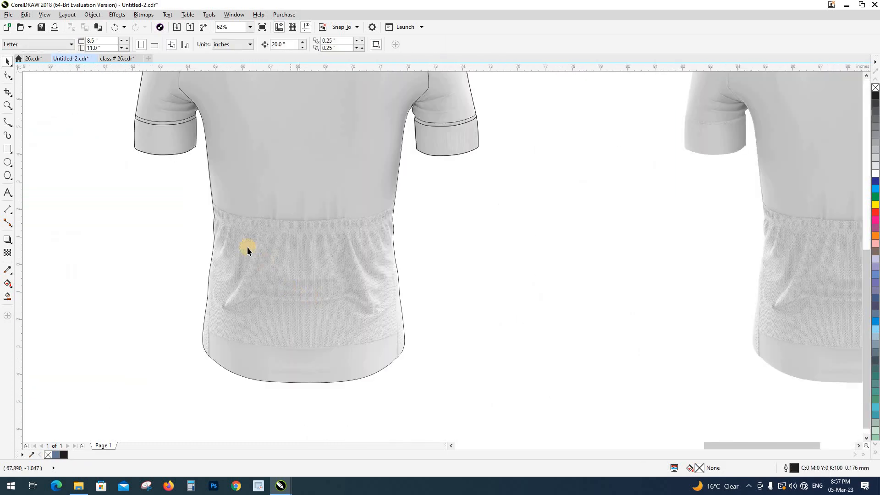
scroll(247, 246, "up", 2)
scroll(202, 228, "up", 2)
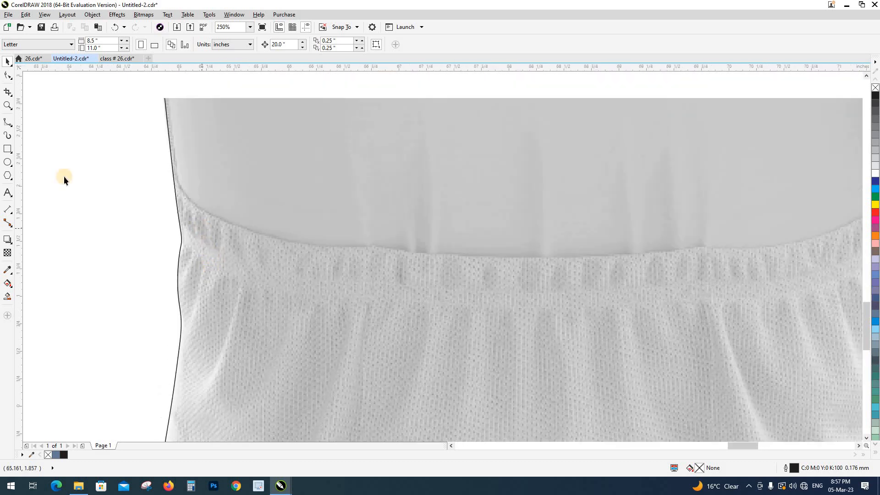
left_click(8, 122)
left_click(105, 149)
left_click(158, 150)
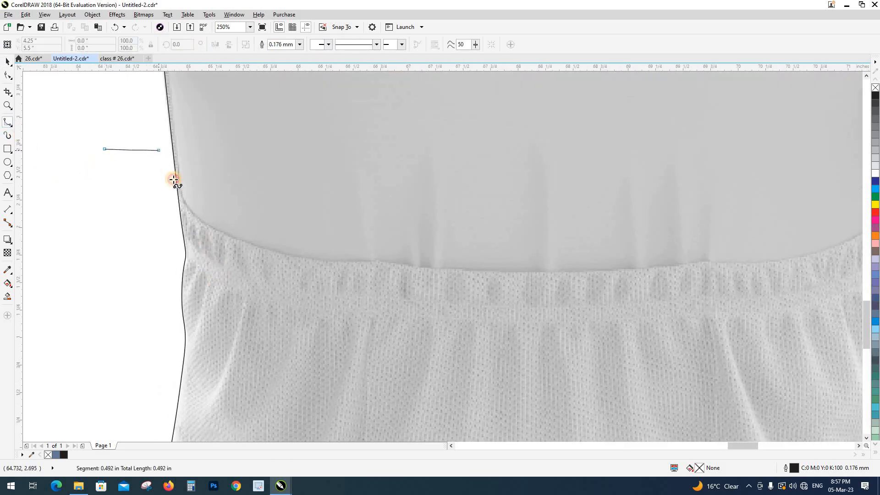
left_click_drag(172, 181, 190, 355)
scroll(173, 297, "down", 1)
left_click_drag(167, 253, 131, 177)
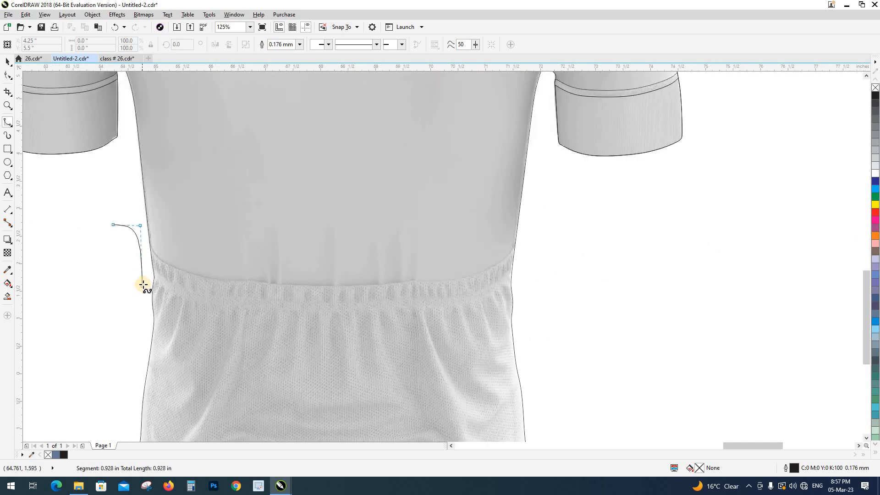
scroll(139, 285, "up", 1)
left_click_drag(128, 121, 131, 143)
left_click(145, 138)
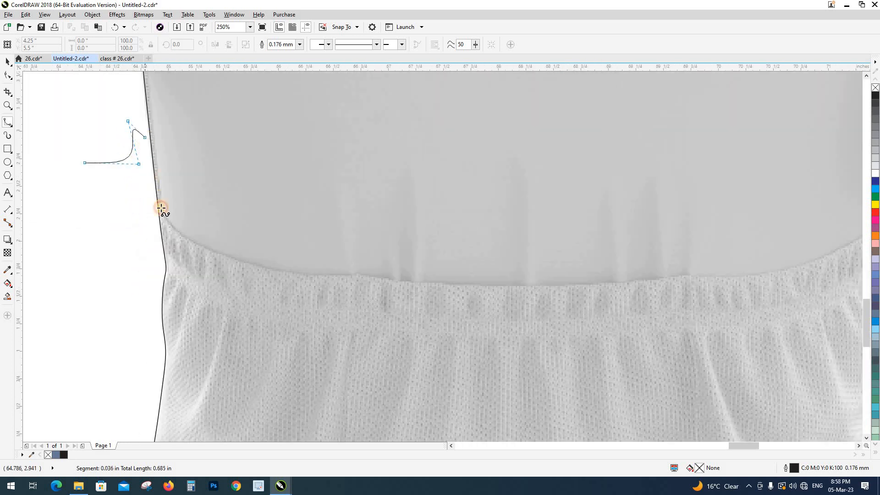
Continue the B-spline along the upper edge of the gathered pocket seam, from its left end past the middle of the back.
left_click(217, 253)
left_click(277, 271)
left_click(329, 276)
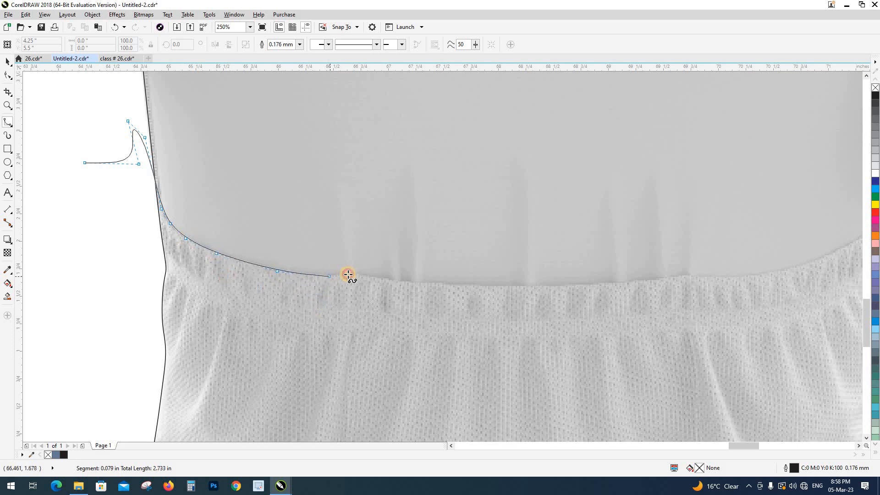
left_click(352, 273)
left_click(372, 276)
left_click(405, 280)
left_click(491, 286)
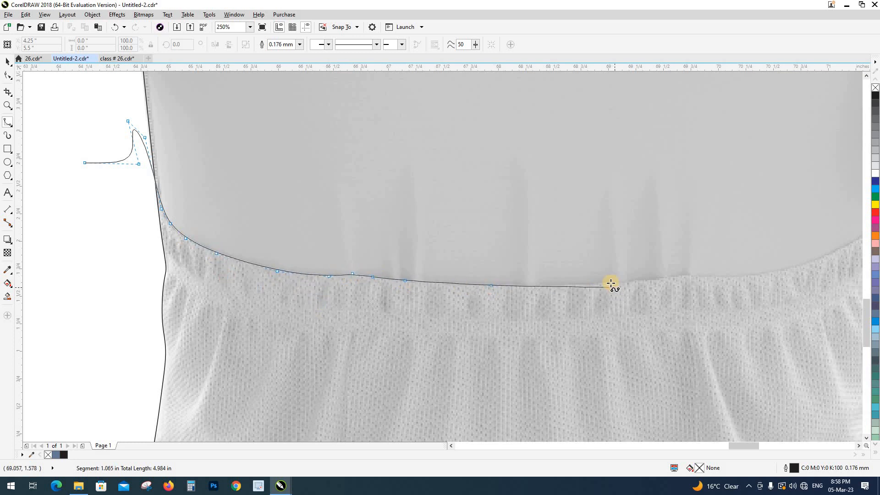
left_click(611, 283)
Trace the rest of the pocket seam up its right-hand curve and carry the B-spline out across the body's right edge.
left_click_drag(610, 285, 164, 287)
scroll(232, 286, "up", 1)
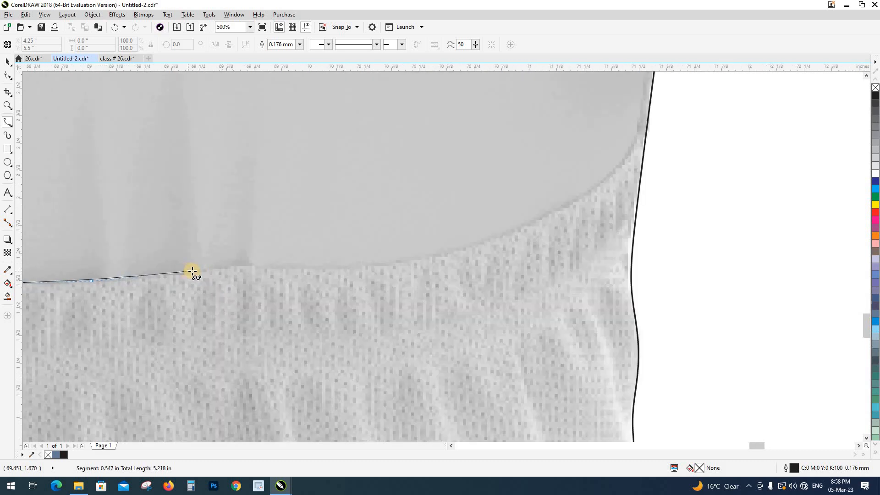
left_click(193, 271)
left_click(232, 264)
left_click(254, 262)
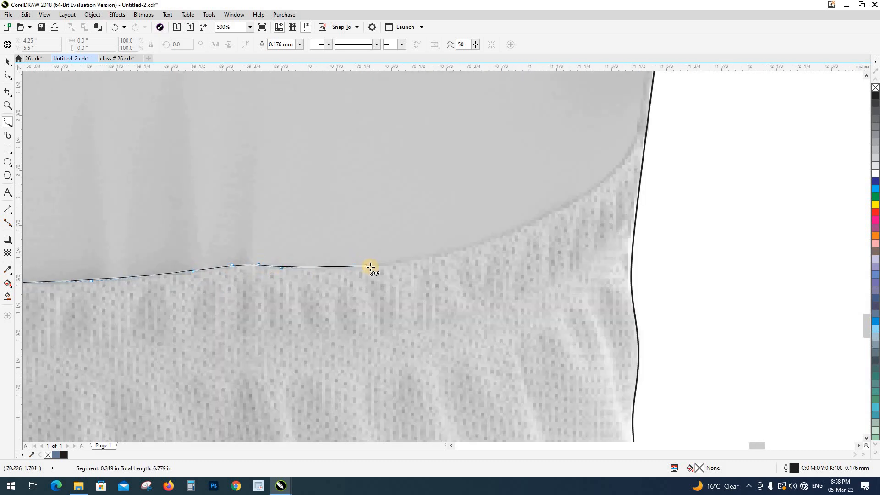
left_click(423, 260)
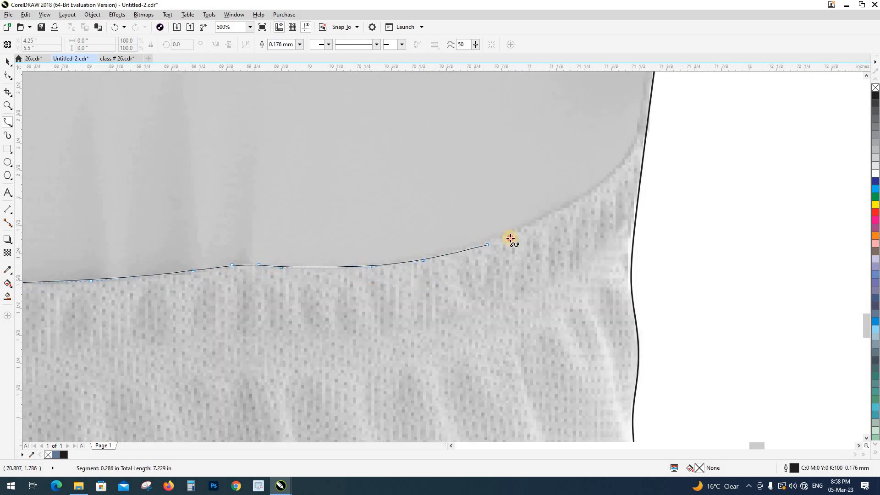
left_click(564, 209)
left_click_drag(620, 161, 458, 336)
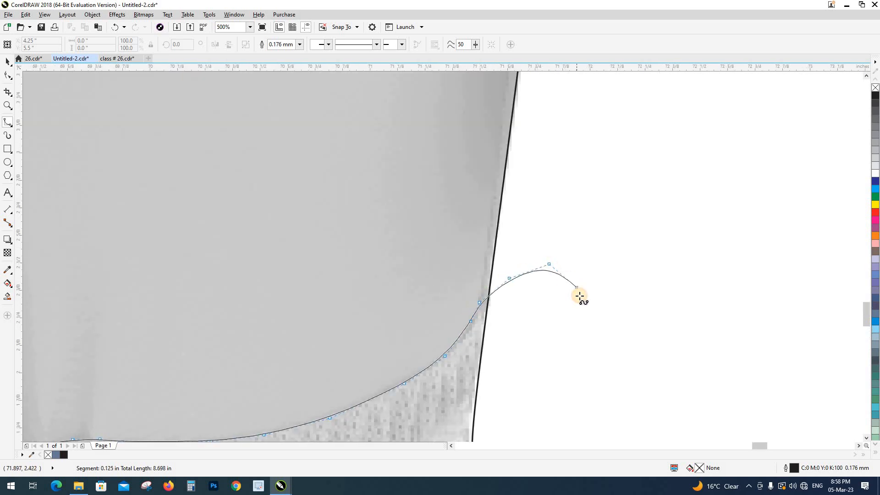
Loop the B-spline down outside the body's right edge and back up the short side seam to the hem band's corner.
scroll(579, 298, "down", 3)
left_click_drag(603, 195, 603, 189)
left_click(606, 259)
left_click_drag(613, 310, 681, 175)
scroll(644, 264, "up", 2)
left_click_drag(636, 252, 620, 207)
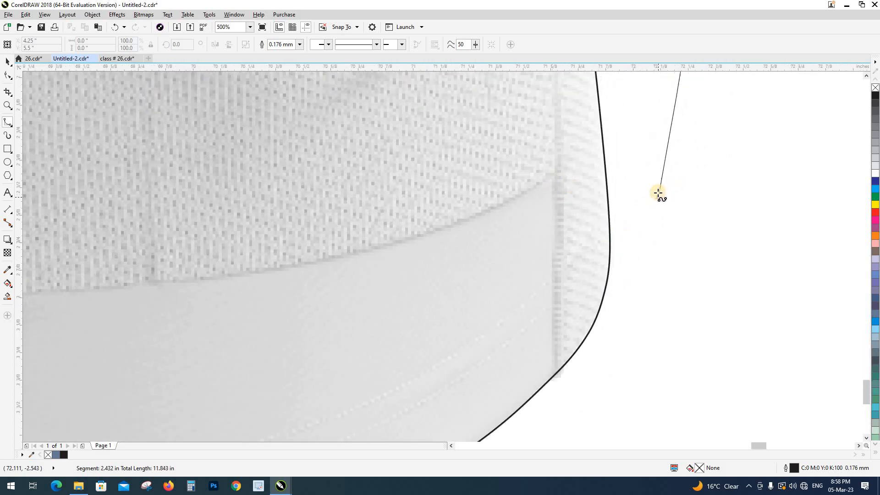
scroll(658, 193, "down", 1)
left_click(677, 195)
left_click(671, 306)
left_click(651, 326)
left_click(611, 313)
scroll(595, 316, "up", 1)
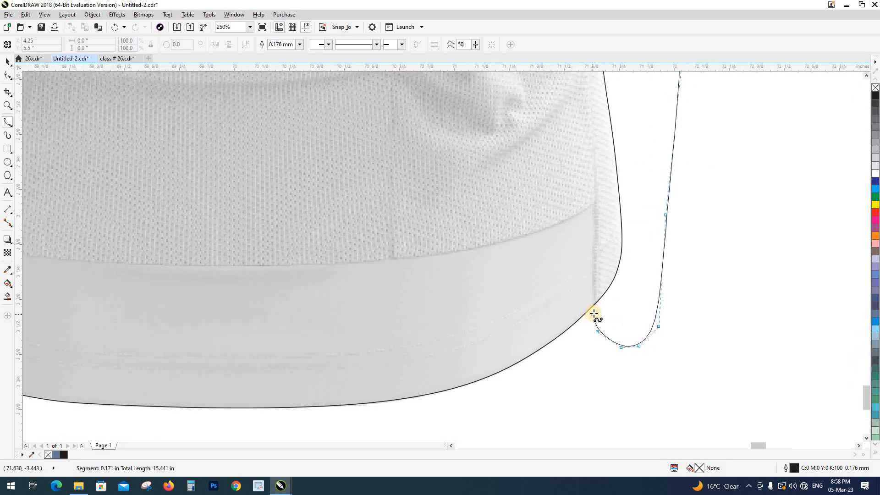
left_click(594, 312)
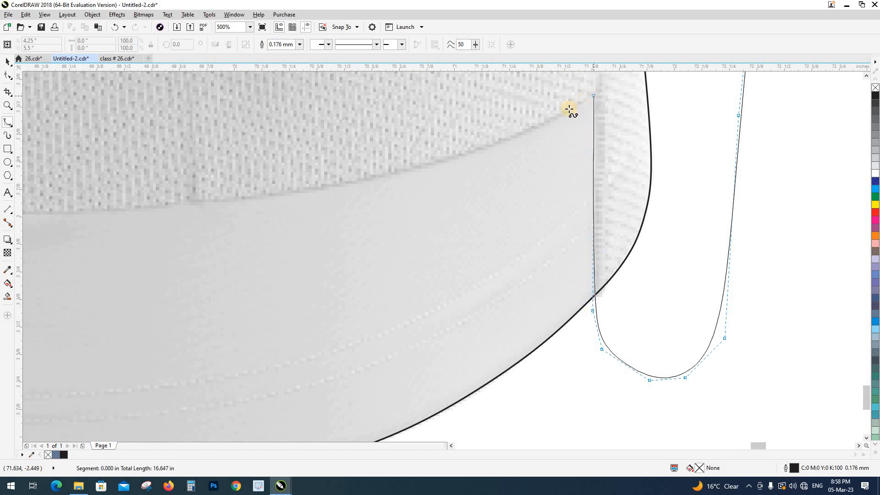
Trace the hem band's upper edge with the B-spline from its right corner to its left corner.
left_click(388, 174)
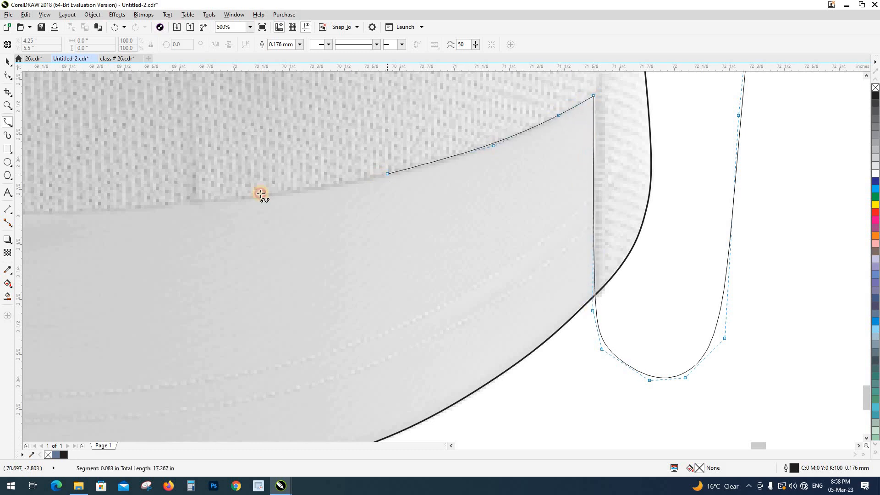
scroll(241, 200, "down", 1)
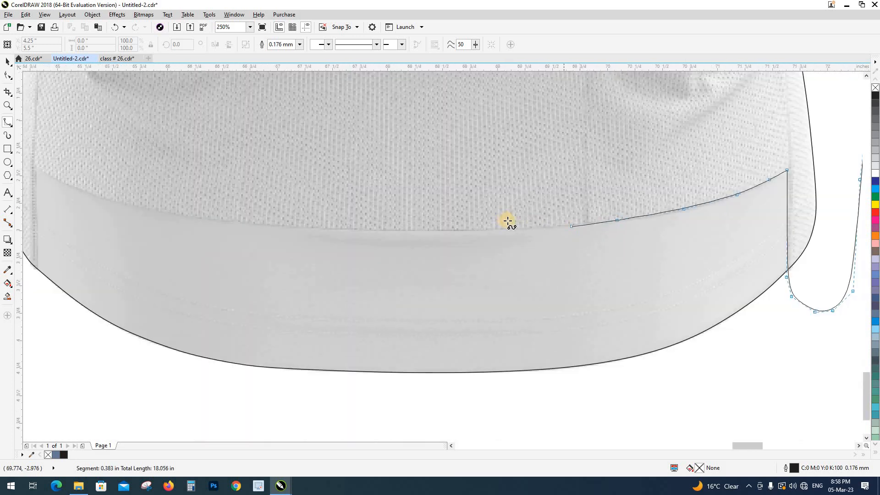
left_click(372, 230)
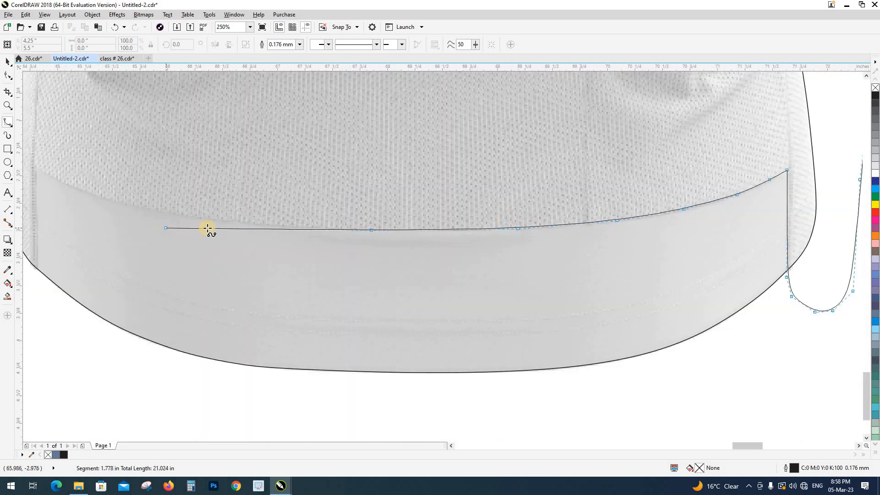
left_click_drag(220, 225, 546, 259)
scroll(430, 249, "up", 1)
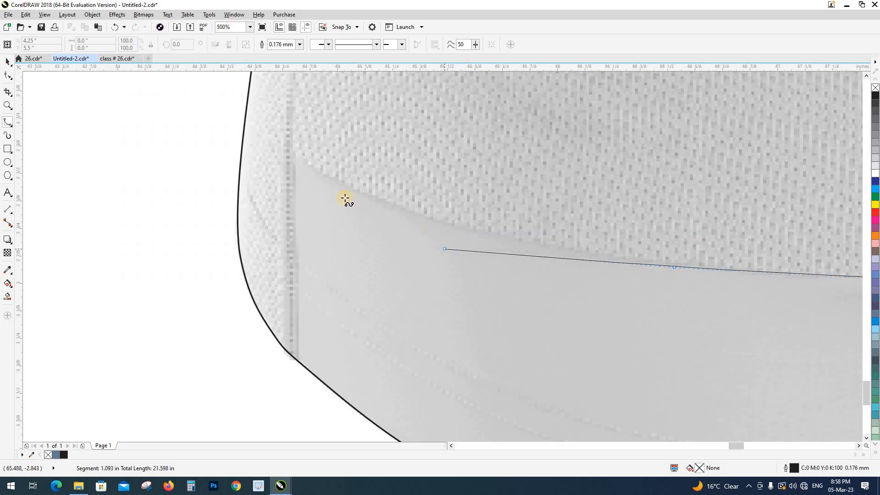
left_click(475, 232)
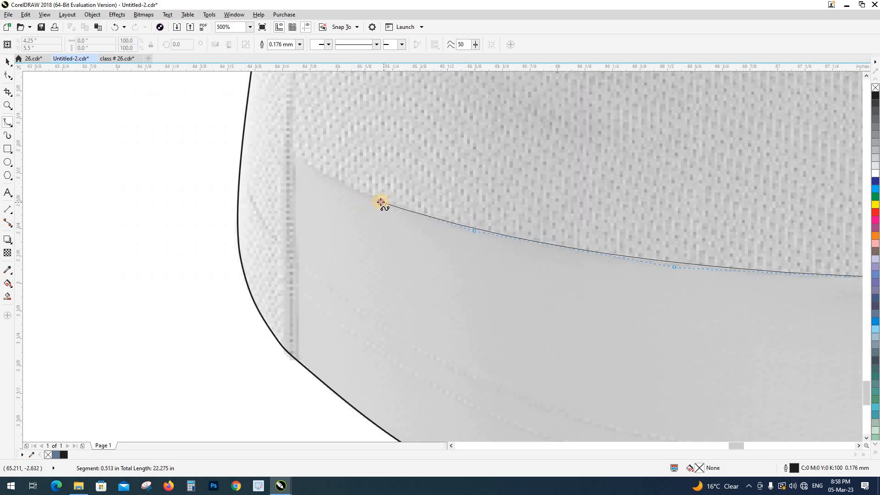
left_click(383, 201)
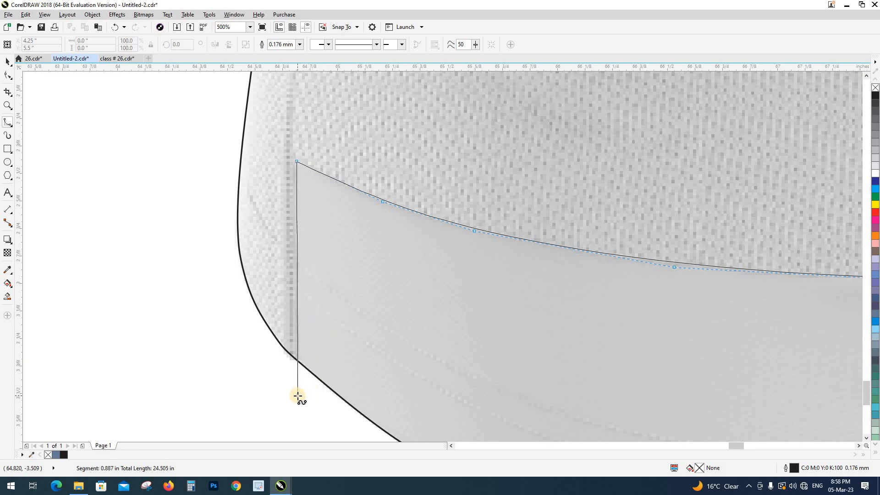
Lead the B-spline down the left side seam, around outside the body's left edge and close it at its starting point.
scroll(297, 398, "down", 2)
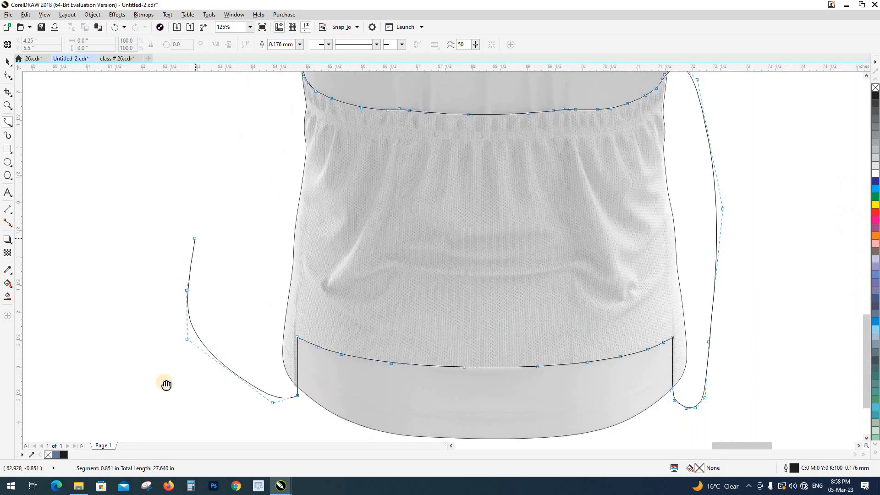
scroll(165, 383, "up", 3)
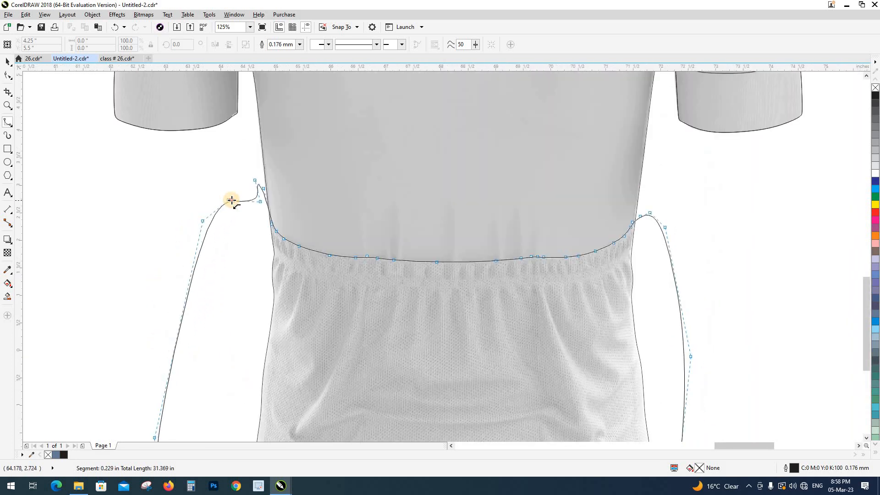
key("space")
Intersect the closed B-spline with the jersey's body outline to create the pocket panel, and delete the B-spline.
scroll(246, 232, "down", 2)
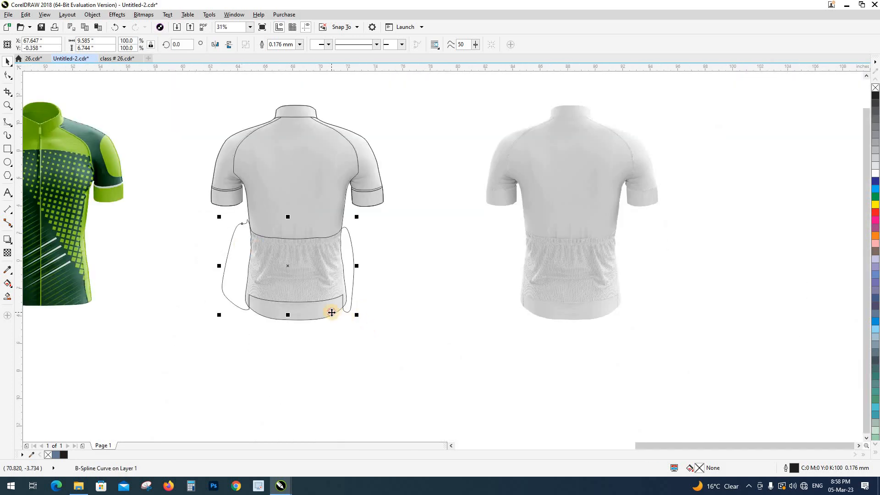
left_click(332, 312, "shift")
left_click(250, 350)
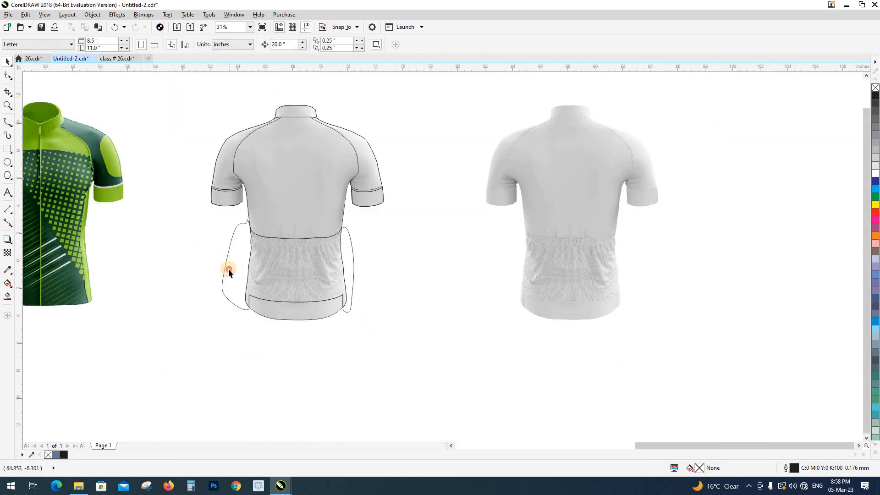
left_click(227, 268)
key("Delete")
Test the pocket panel by moving it off the jersey, and undo the move.
scroll(244, 272, "up", 1)
left_click_drag(293, 260, 404, 340)
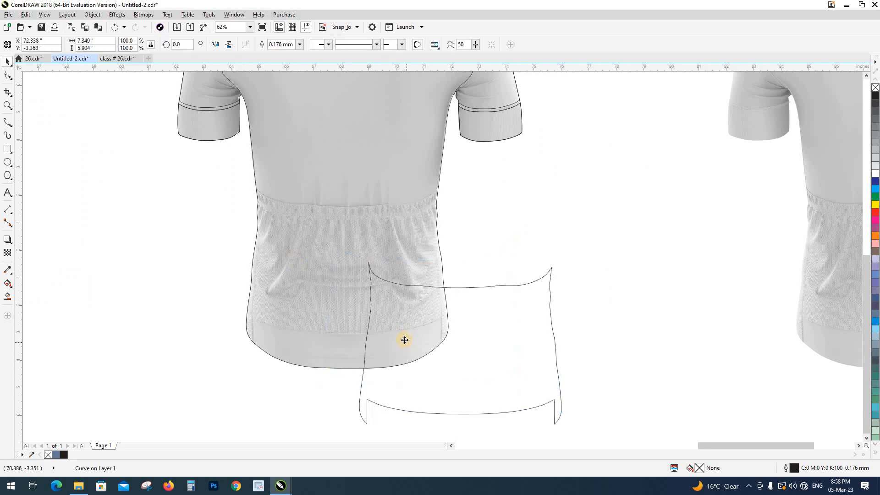
key("ctrl+z")
scroll(366, 329, "down", 1)
left_click(444, 337)
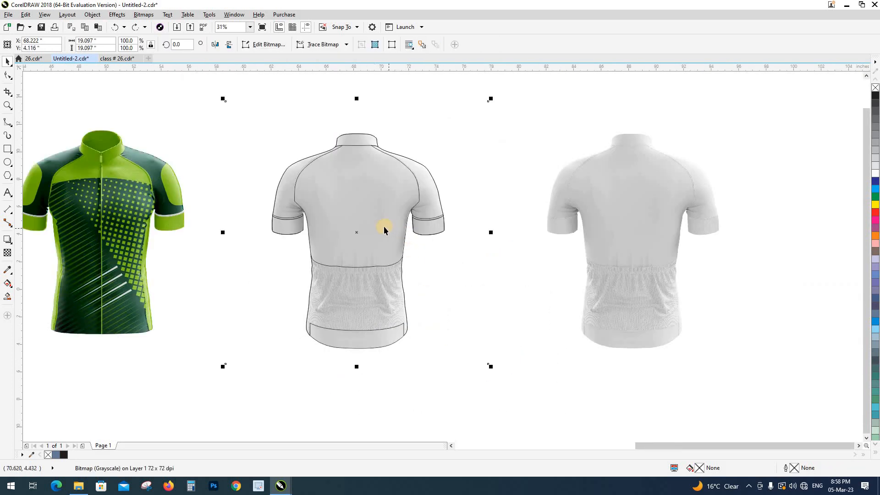
Compare the back view's collar and shoulder seams up close with the collar and shoulder seam of the green front.
left_click(415, 268)
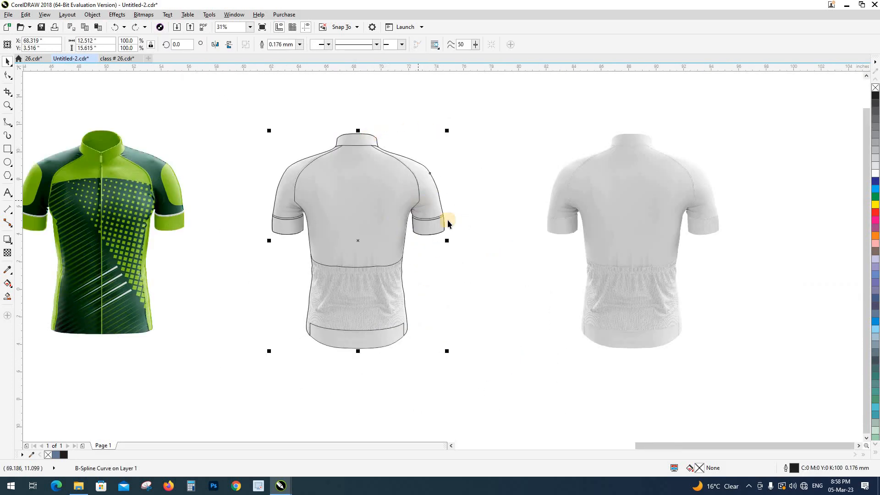
left_click(419, 190)
scroll(390, 147, "up", 3)
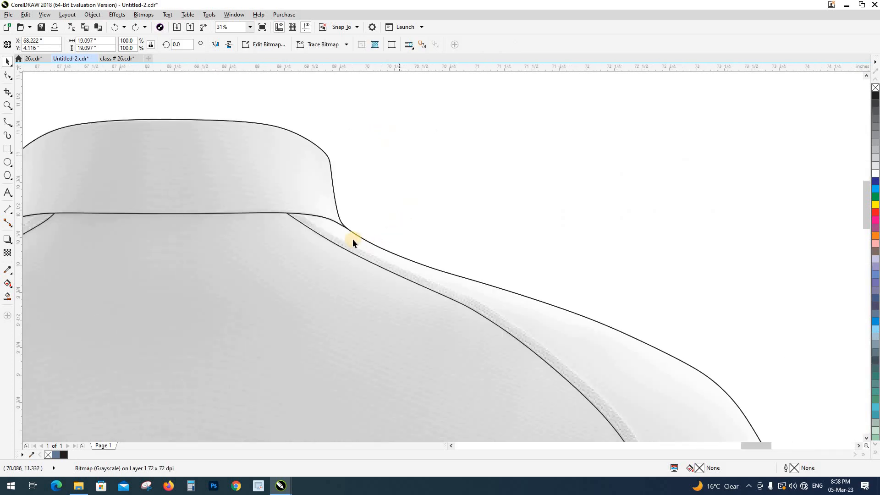
scroll(458, 298, "down", 3)
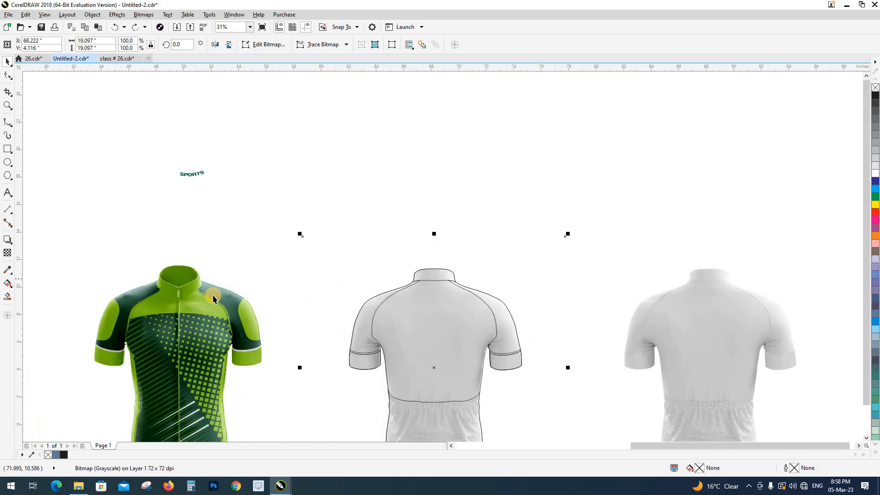
scroll(207, 287, "up", 3)
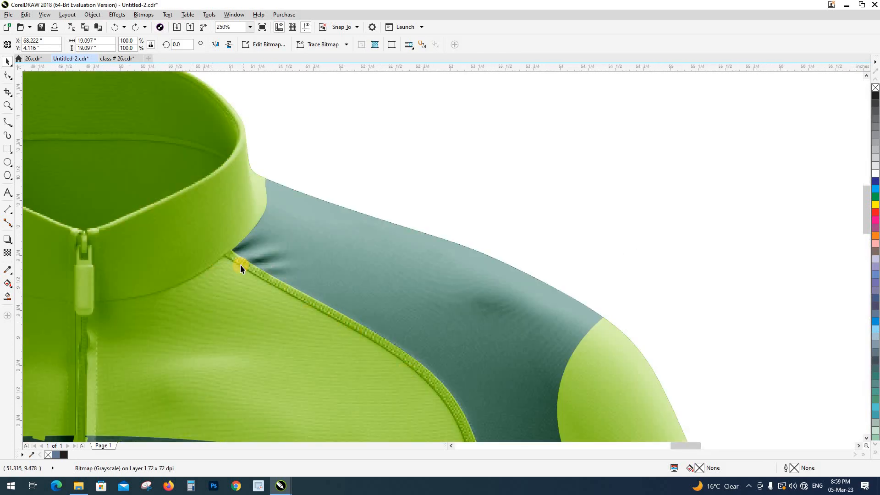
scroll(240, 265, "down", 3)
scroll(450, 232, "up", 2)
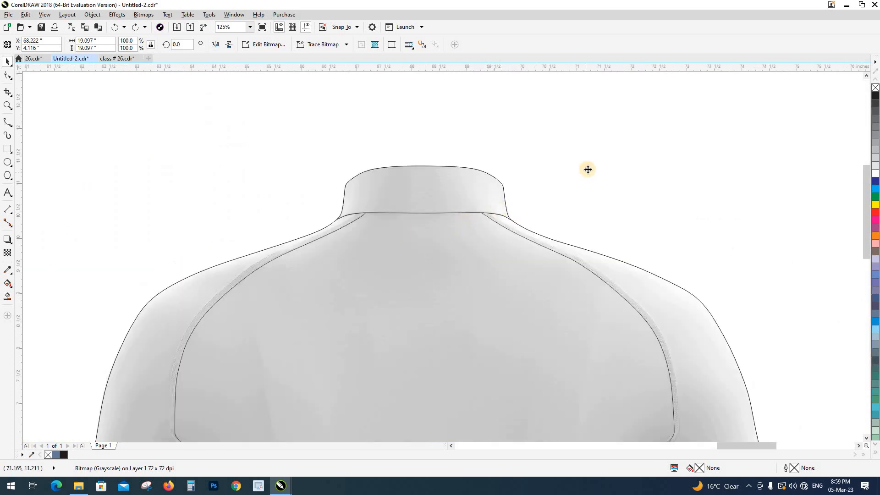
Start a B-spline in the collar and trace it along the outer edge of the left shoulder's stitching band.
scroll(208, 357, "down", 2)
scroll(229, 315, "up", 3)
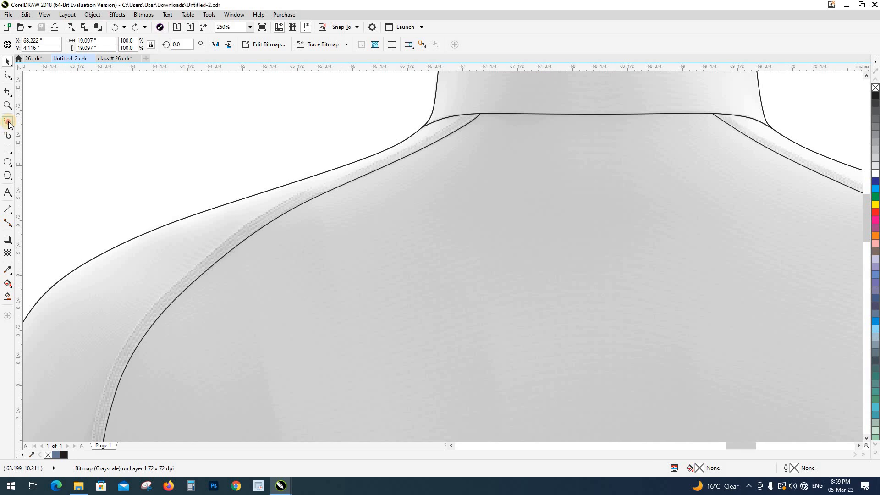
left_click(7, 123)
left_click_drag(242, 132, 194, 187)
scroll(353, 210, "up", 1)
scroll(352, 212, "up", 1)
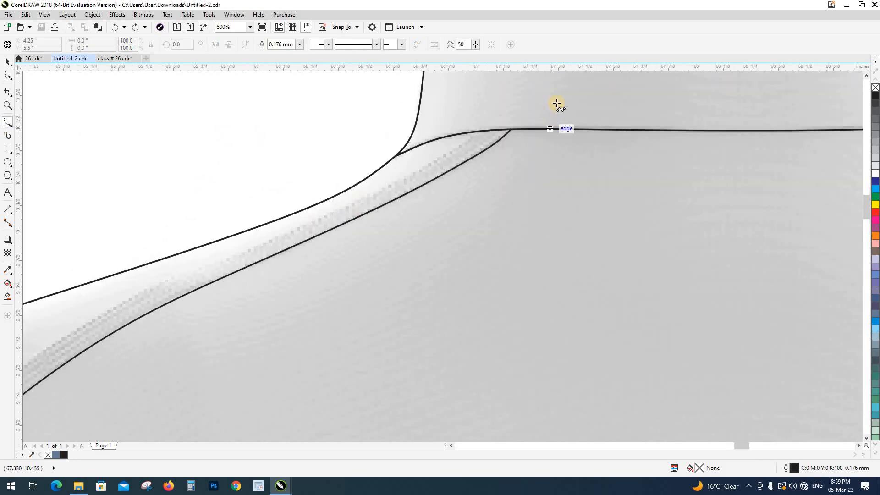
mouse_move(548, 92)
left_mouse_down()
mouse_move(478, 122)
mouse_move(406, 175)
left_mouse_up()
left_click_drag(320, 216, 202, 264)
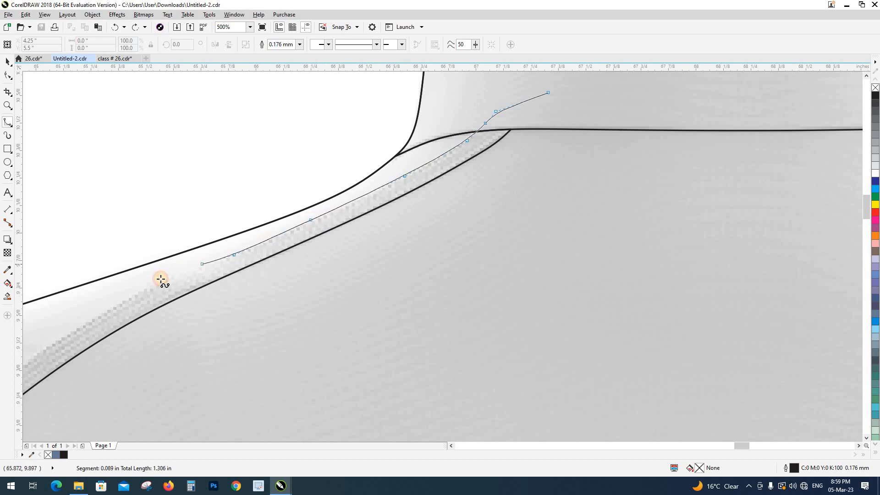
left_click_drag(156, 284, 383, 188)
Continue the B-spline along the stitching band's outer edge around the curve of the left shoulder.
left_click(314, 215)
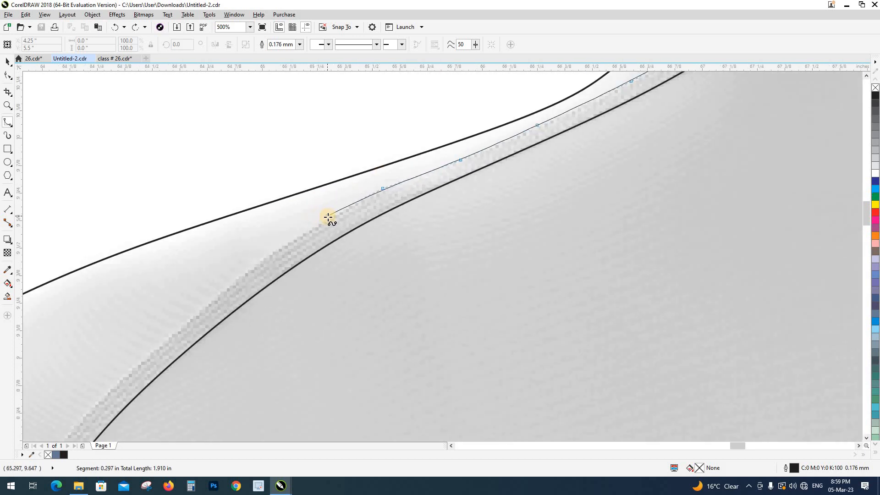
left_click_drag(327, 216, 272, 253)
mouse_move(215, 298)
left_mouse_down()
mouse_move(162, 346)
mouse_move(204, 228)
mouse_move(229, 218)
left_mouse_up()
left_click(157, 349)
left_click(181, 265)
scroll(182, 264, "down", 1)
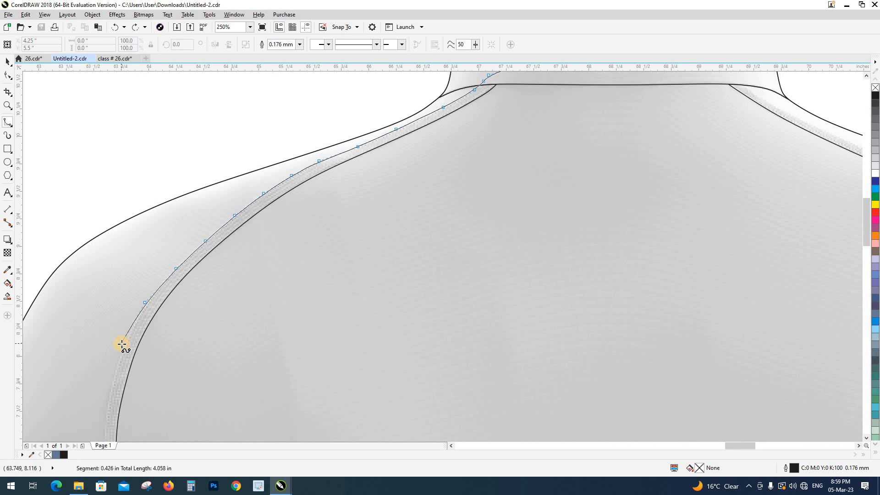
Extend the B-spline down the outer edge of the left armhole's stitching band to just above its lower corner.
left_click_drag(111, 384, 244, 231)
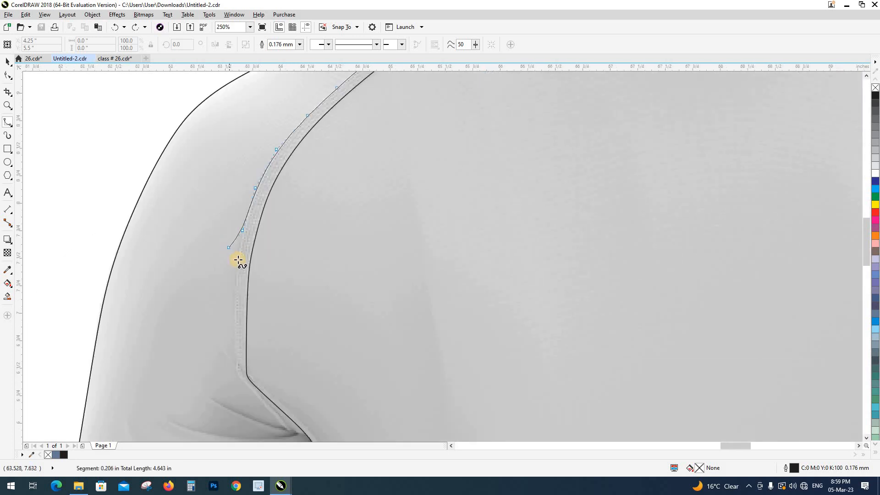
left_click(234, 301)
left_click_drag(235, 315, 235, 218)
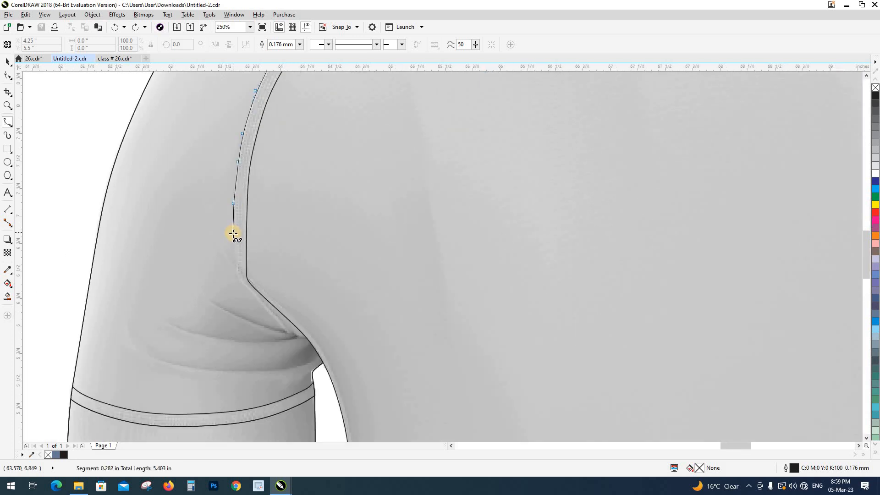
scroll(233, 233, "up", 1)
left_click(237, 262)
left_click(237, 304)
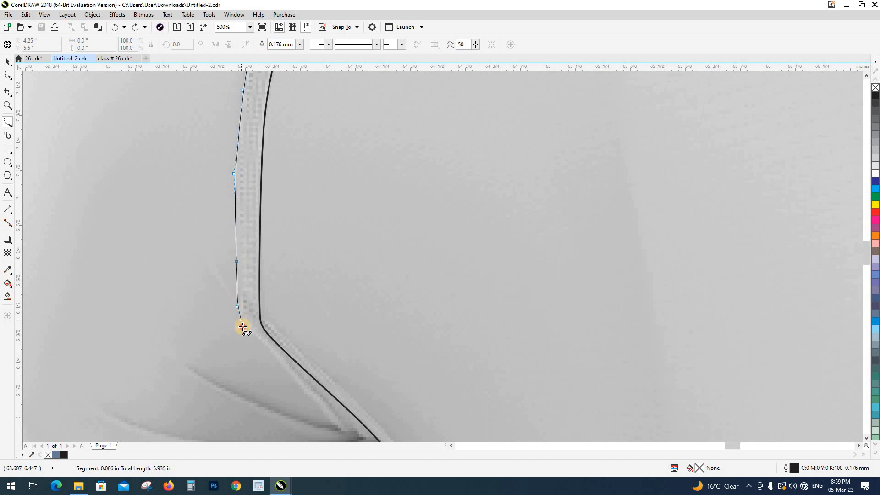
Round the left armhole's lower corner with the B-spline and lead it past the armpit into the body.
left_click(241, 320)
left_click_drag(294, 364, 249, 225)
left_click(250, 236)
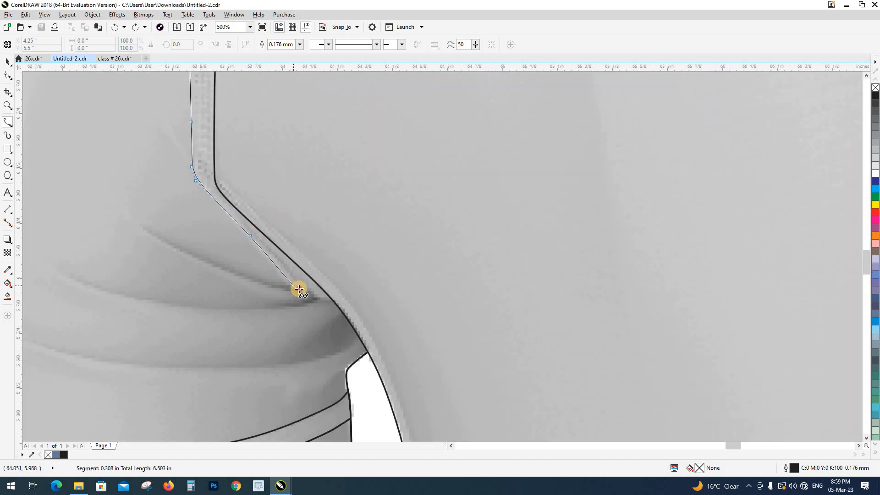
left_click(294, 287)
left_click(321, 299)
left_click(364, 305)
Sweep the B-spline across the upper back and close it at its starting point in the collar.
scroll(337, 269, "down", 2)
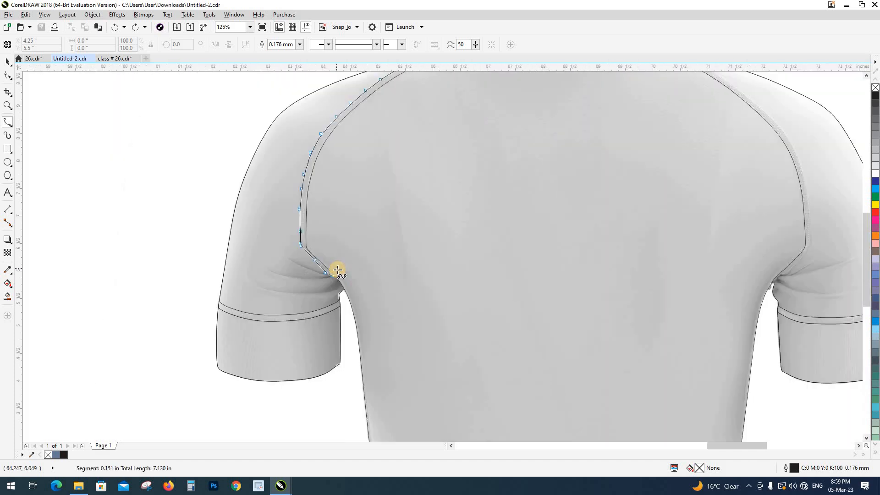
scroll(338, 269, "down", 2)
left_click(402, 267)
left_click(423, 223)
scroll(373, 198, "up", 2)
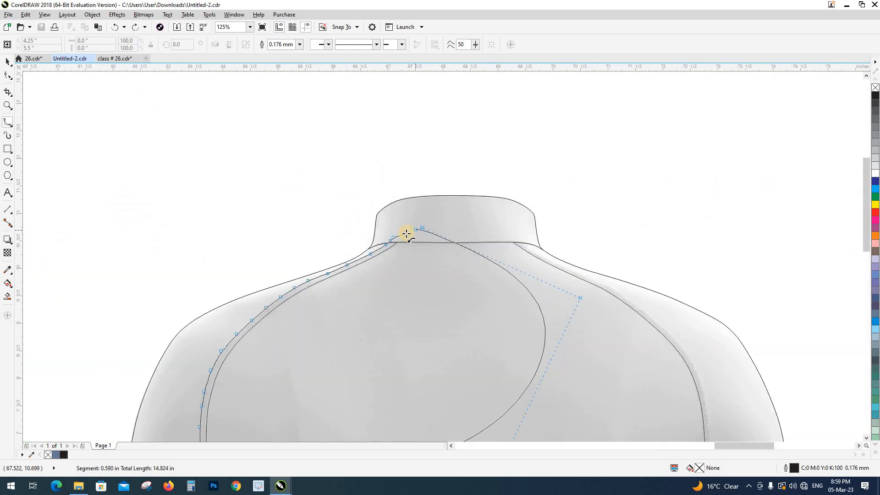
left_click(407, 234)
scroll(309, 284, "down", 2)
scroll(317, 225, "up", 1)
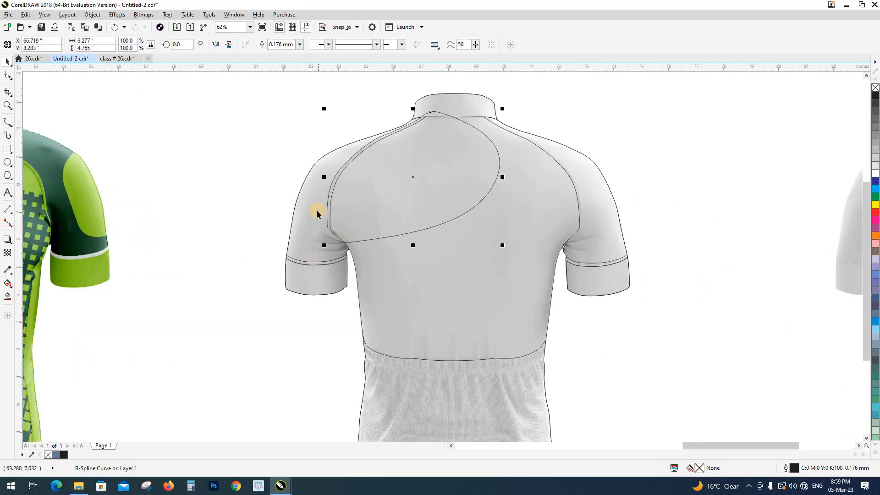
Intersect the closed B-spline with the left sleeve outline to create the shoulder band, and delete the B-spline.
left_click(317, 213, "shift")
left_click(290, 44)
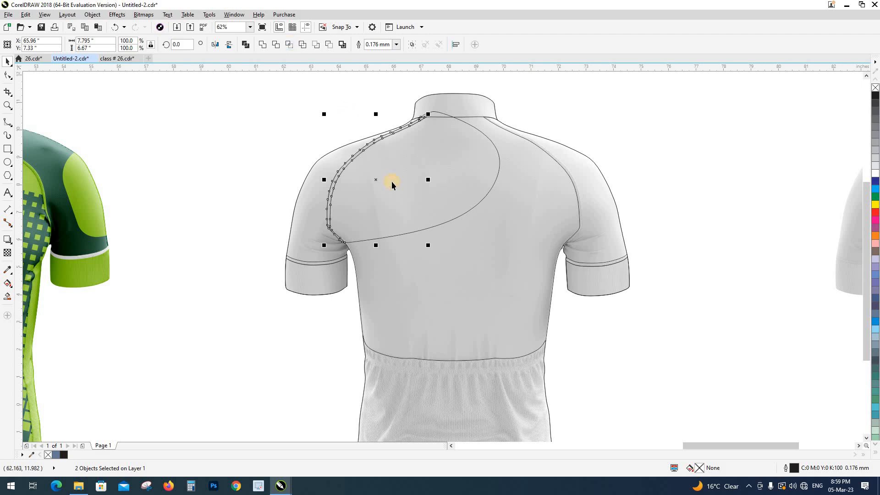
left_click(392, 180)
key("Delete")
scroll(376, 135, "up", 1)
scroll(370, 156, "up", 1)
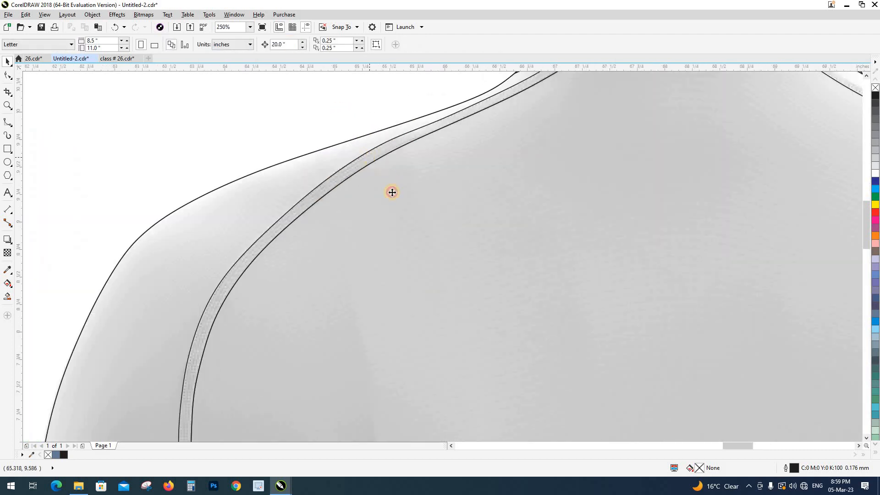
left_click(344, 193)
scroll(344, 191, "down", 2)
left_click(285, 152)
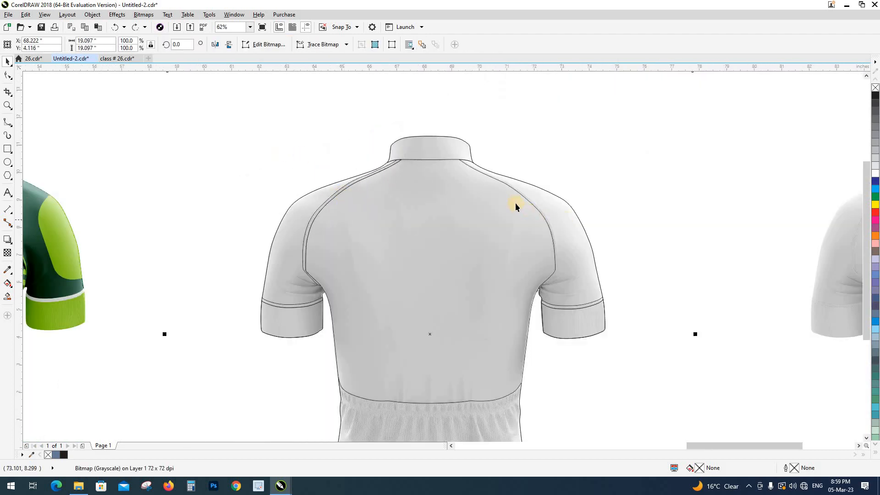
scroll(515, 202, "up", 3)
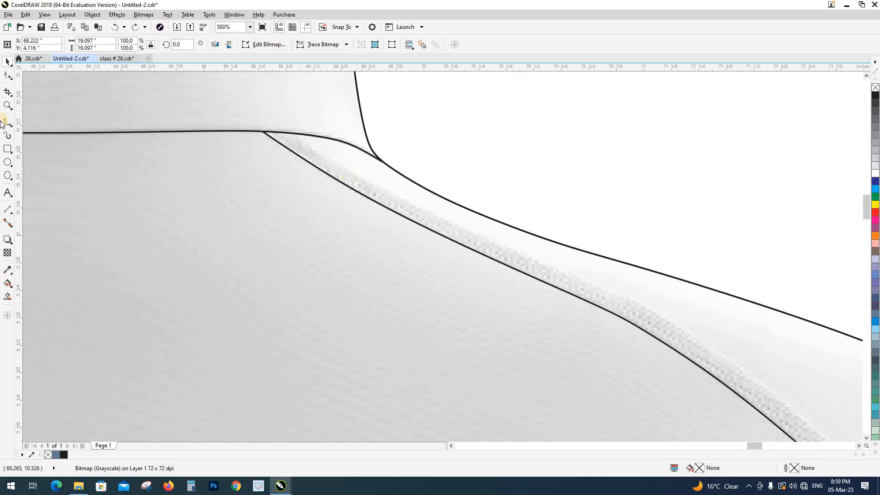
left_click(203, 92)
left_click(275, 114)
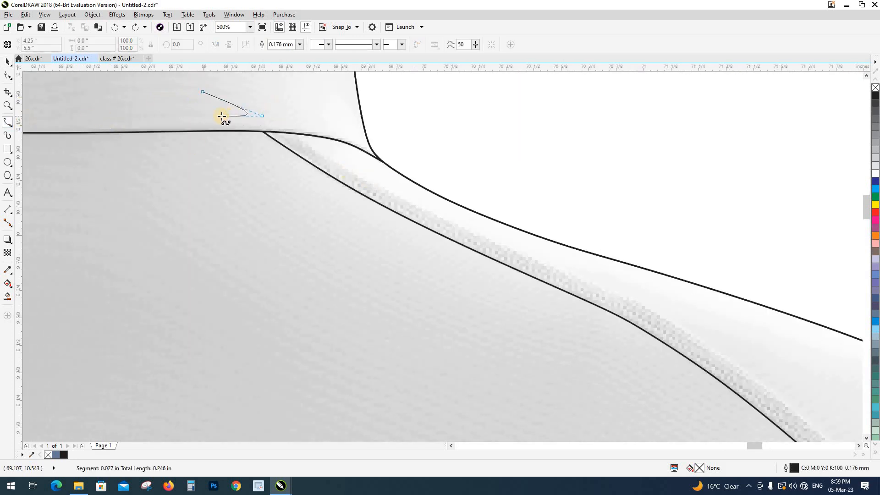
left_click(202, 93)
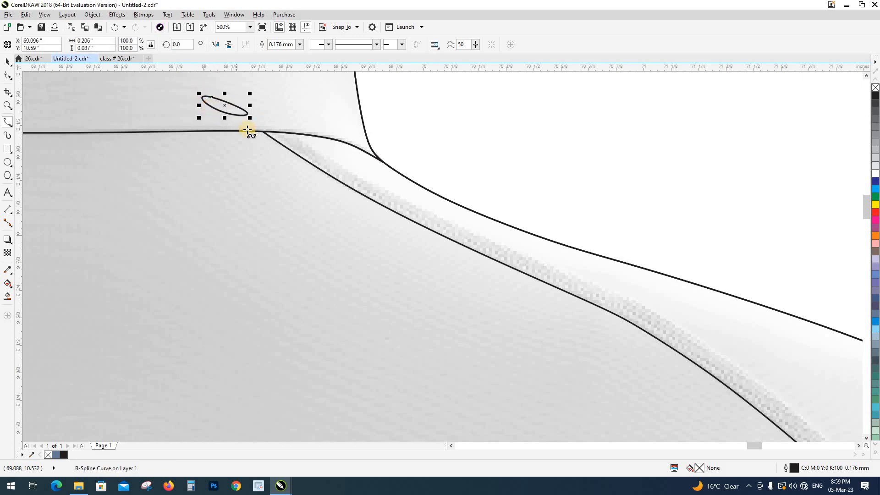
key("Delete")
Test the right sleeve outline by moving it off its place, and undo the move.
scroll(217, 139, "down", 2)
key("space")
left_click_drag(368, 212, 396, 189)
key("ctrl+z")
Try an inside contour of about 0.177 inch on the right sleeve outline, and undo it.
scroll(386, 226, "up", 2)
scroll(366, 251, "down", 1)
key("ctrl+F9")
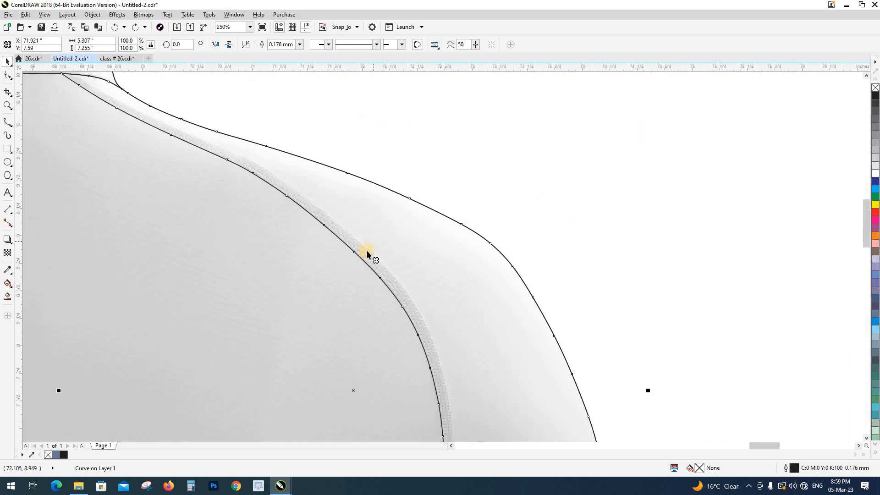
left_click_drag(366, 251, 347, 12)
scroll(393, 264, "down", 1)
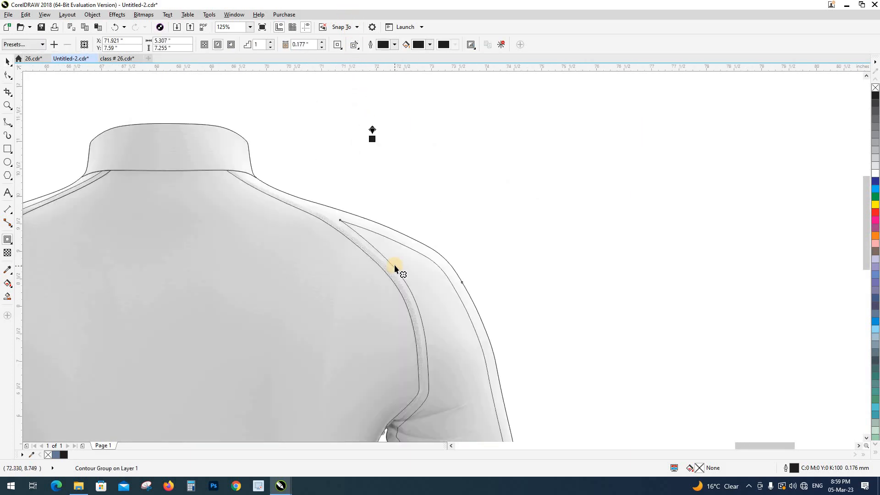
key("ctrl+z")
Try an inside contour of 0.12 inch on the right sleeve and compare it with the stitching band.
left_click_drag(384, 272, 509, 276)
scroll(320, 206, "down", 1)
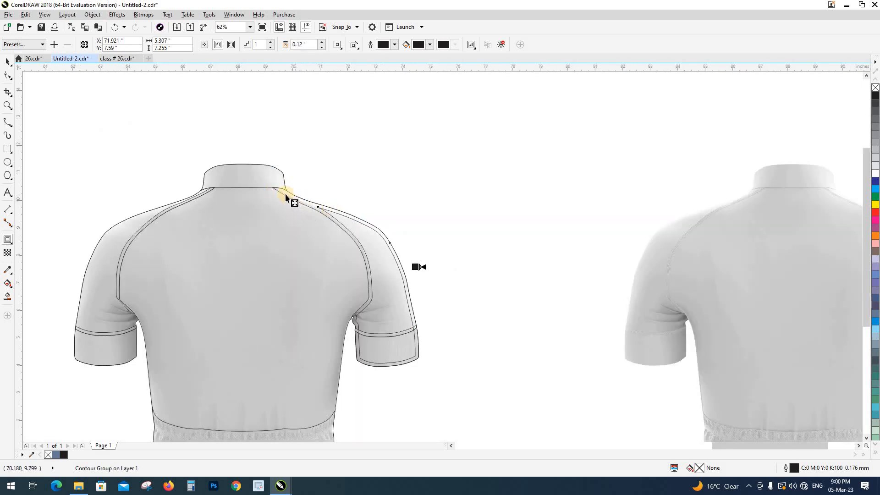
scroll(366, 344, "up", 1)
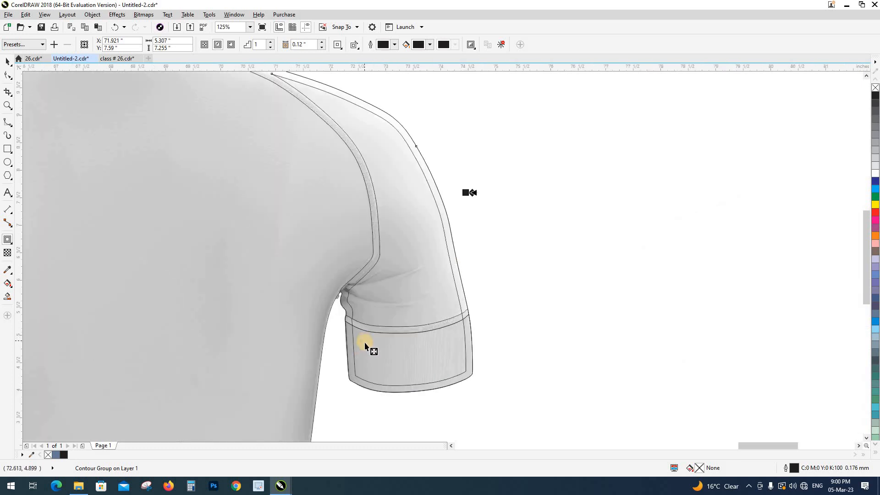
left_click_drag(429, 341, 443, 364)
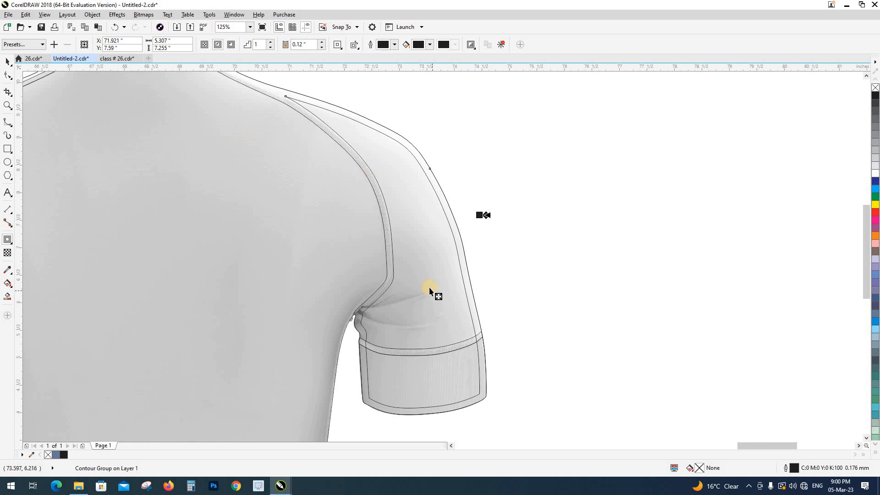
scroll(429, 290, "down", 1)
scroll(362, 198, "up", 1)
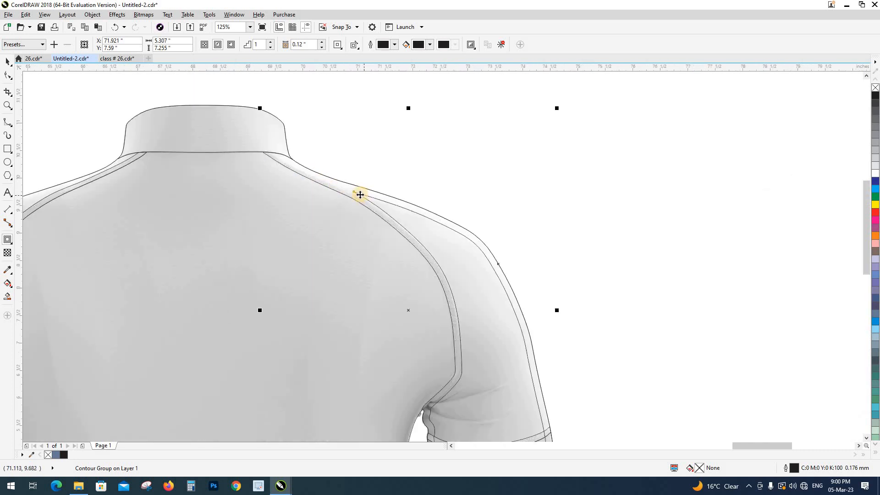
left_click(298, 153)
Start a new B-spline in the collar and trace the outer edge of the right shoulder's stitching band.
scroll(293, 154, "up", 3)
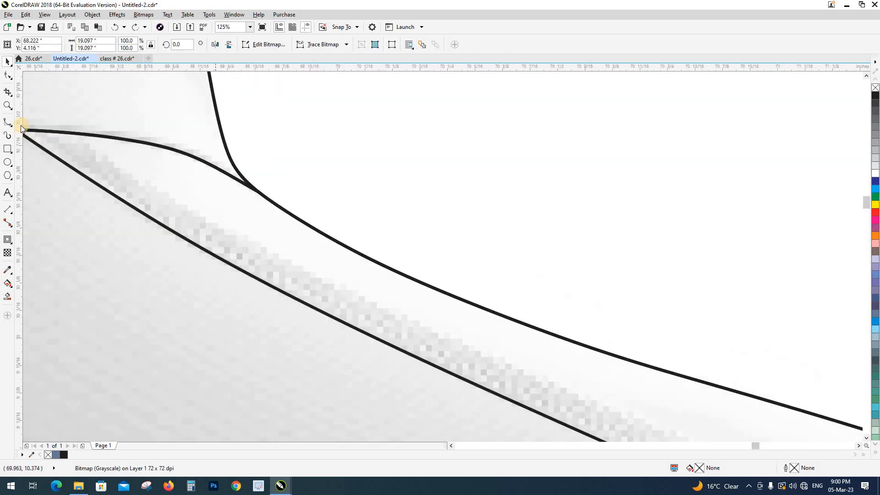
left_click(11, 123)
left_click(154, 120)
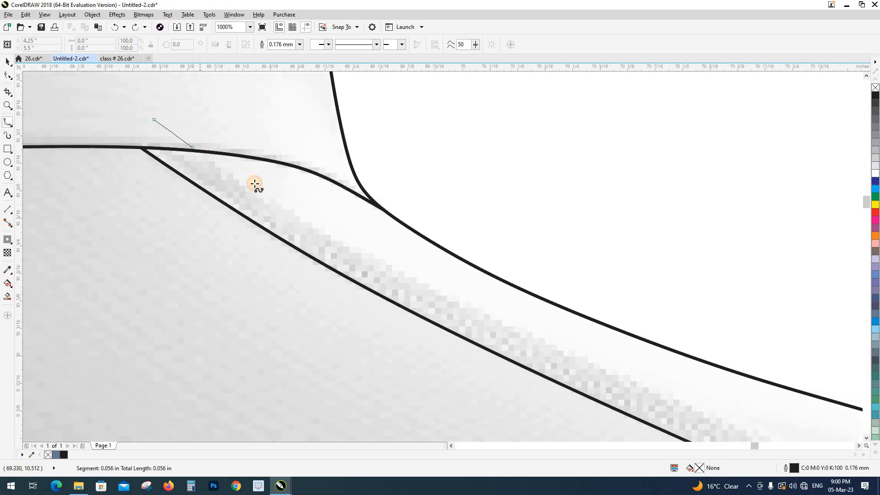
left_click(249, 185)
left_click(356, 249)
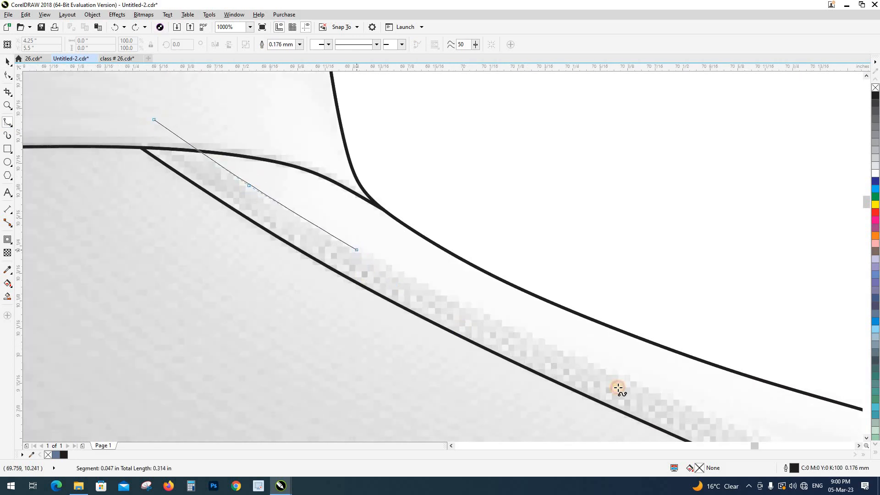
left_click(525, 331)
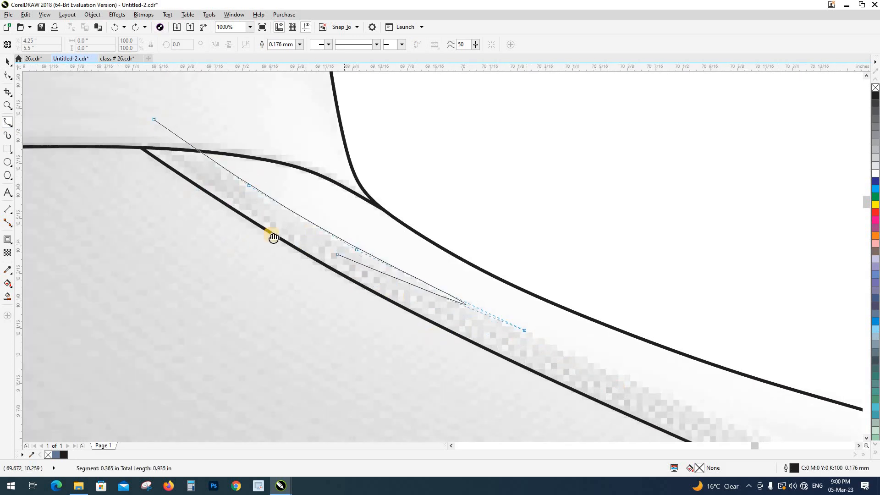
left_click_drag(580, 381, 226, 221)
left_click(285, 225)
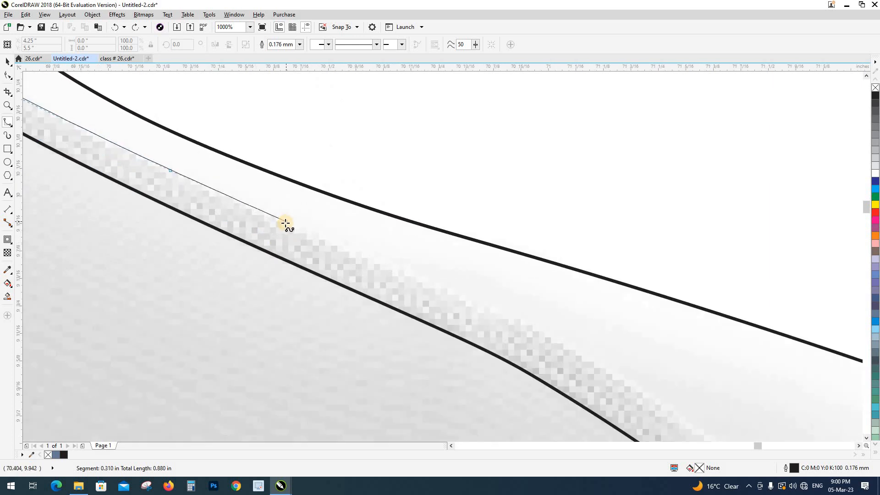
left_click(451, 292)
Continue the B-spline along the stitching band's outer edge around the curve of the right shoulder.
scroll(251, 194, "down", 2)
left_click(359, 240)
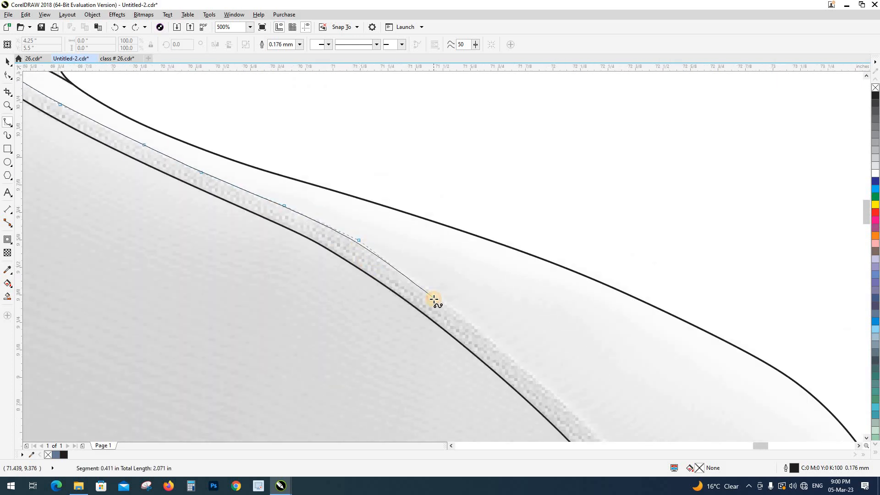
left_click(450, 304)
left_click(572, 406)
left_click_drag(572, 405, 312, 201)
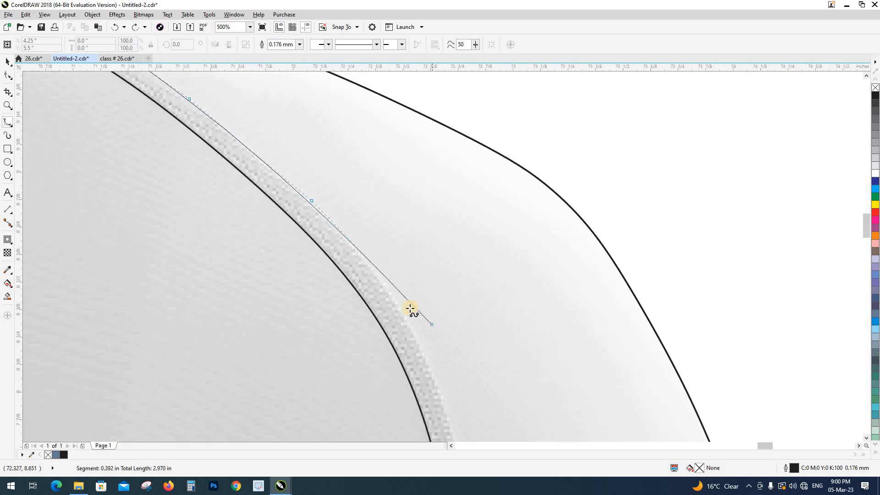
left_click(387, 286)
left_click(424, 350)
left_click(451, 424)
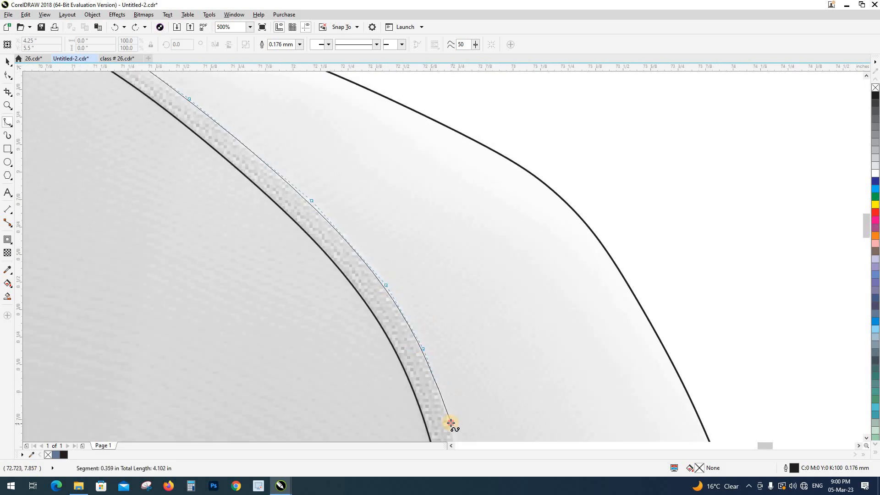
Extend the B-spline down the outer edge of the right armhole's stitching band to just above its lower corner.
left_click_drag(446, 422, 397, 223)
left_click(411, 293)
left_click(418, 386)
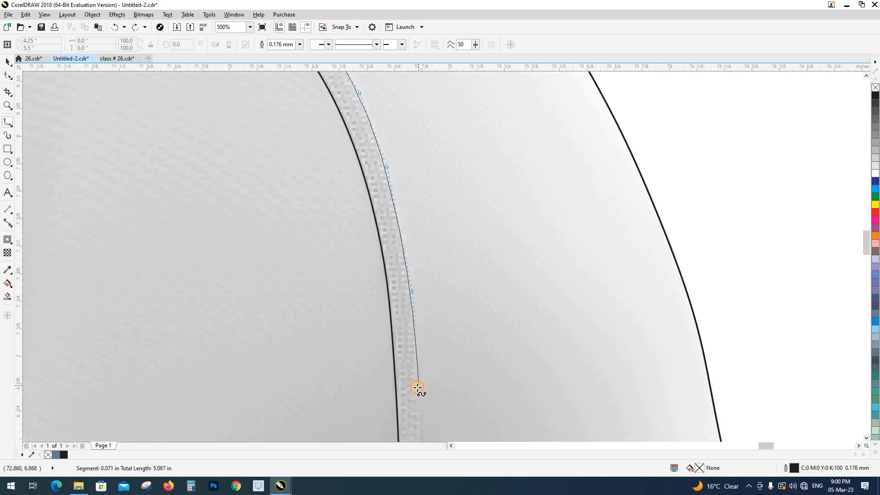
scroll(418, 389, "up", 1)
left_click_drag(414, 414, 413, 197)
scroll(413, 197, "down", 1)
left_click(417, 251)
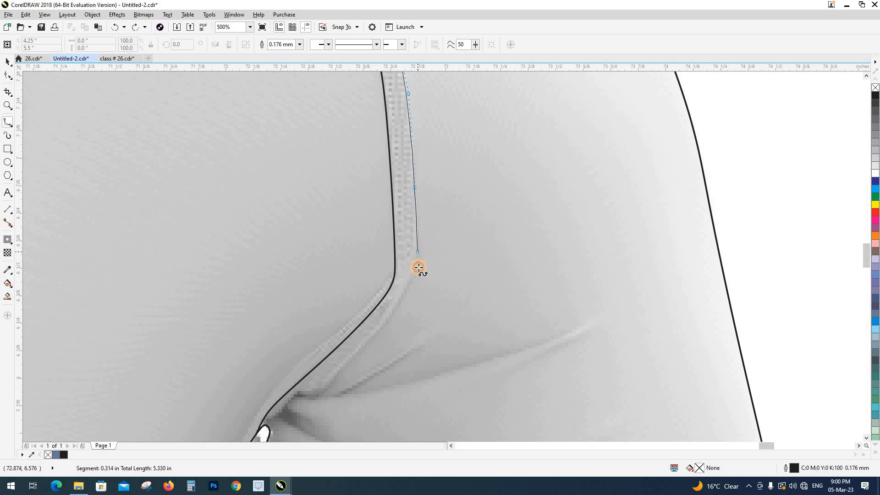
Round the right armhole's lower corner with the B-spline and lead it past the armpit into the body.
left_click(408, 290)
left_click_drag(362, 337, 481, 190)
left_click(461, 218)
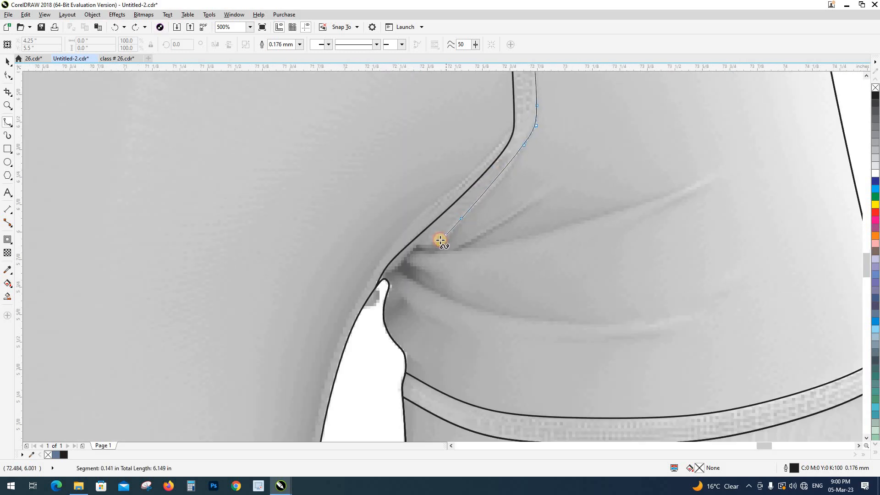
left_click(440, 240)
left_click(415, 251)
left_click(399, 271)
left_click(379, 277)
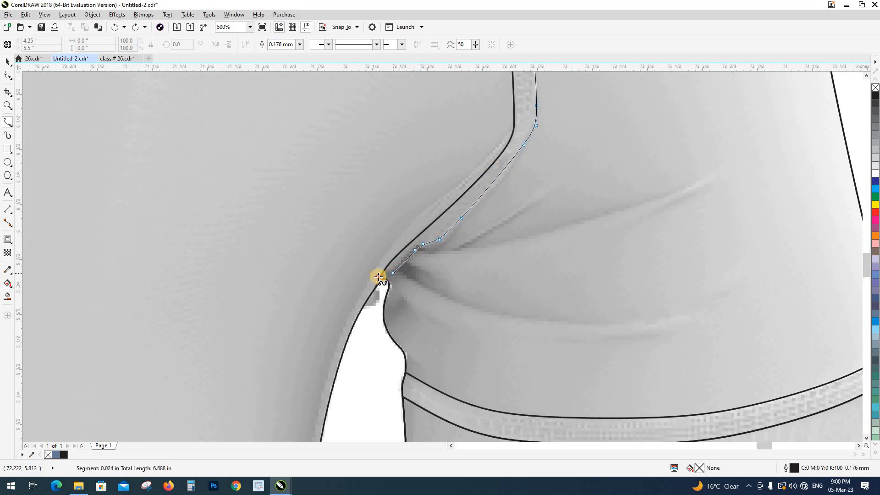
left_click(337, 262)
Sweep the B-spline through the middle of the upper back and close it at its starting point near the collar's right end.
scroll(403, 344, "down", 3)
left_click(281, 244)
scroll(295, 226, "up", 4)
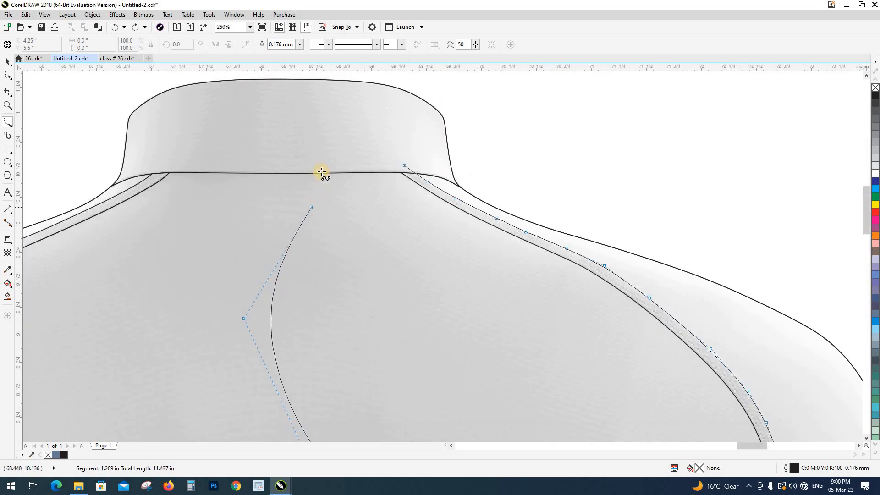
left_click(307, 202)
left_click(316, 204)
left_click(404, 164)
scroll(335, 179, "down", 4)
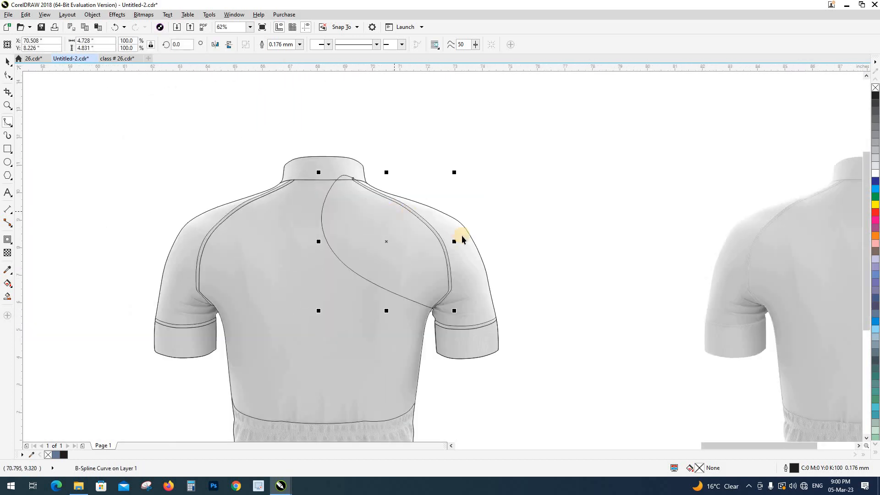
Intersect the large looping curve at the right shoulder with the overlapping jersey outline, and delete the leftover loop.
left_click(465, 243, "shift")
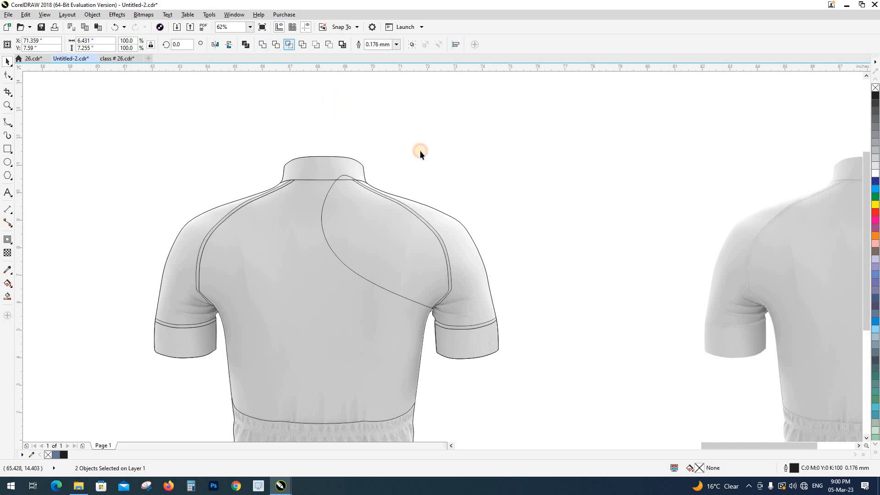
left_click(420, 151)
left_click(362, 211)
key("Delete")
Save the document, and move the jersey back's line drawing 40 inches to the right, off the grey image.
scroll(363, 209, "down", 1)
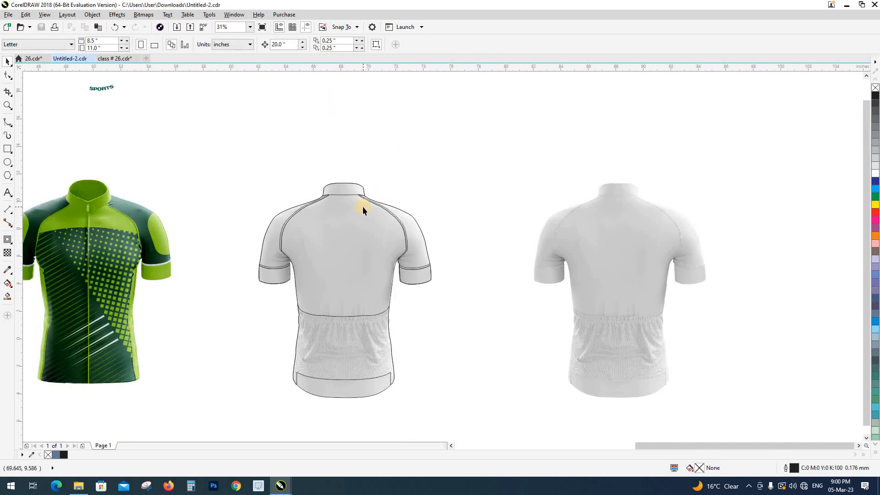
scroll(363, 210, "down", 1)
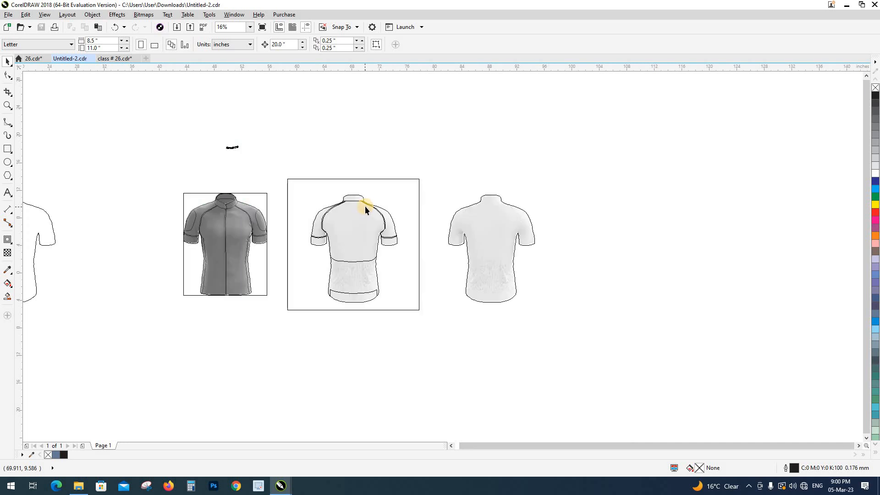
scroll(398, 320, "down", 1)
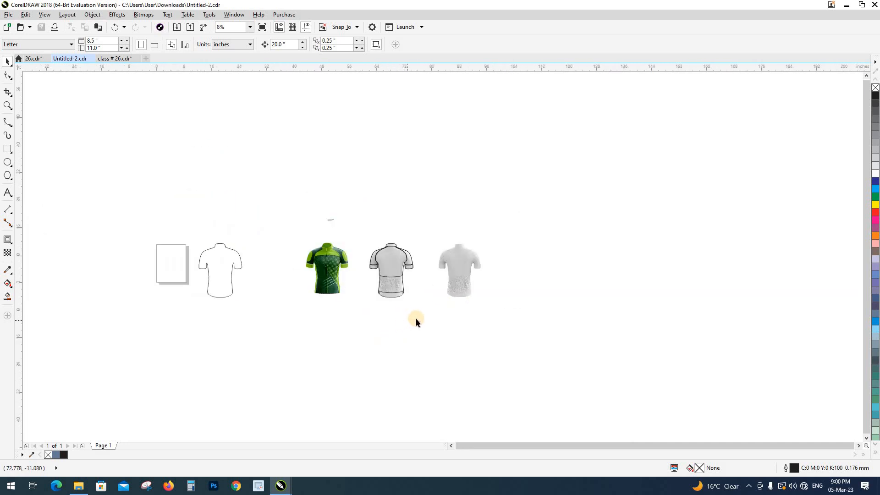
scroll(410, 320, "up", 1)
key("Right")
key("Right")
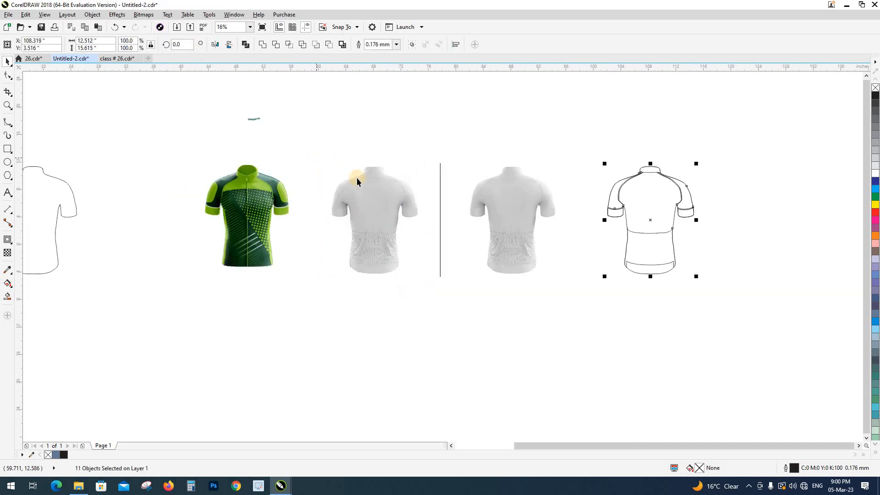
Delete the grey jersey back image nearest the green front jersey, keeping the other copy.
left_click(388, 199)
key("Delete")
left_click_drag(451, 223, 374, 222)
Apply the Subtract transparency merge mode to the remaining grey jersey back image.
key("z")
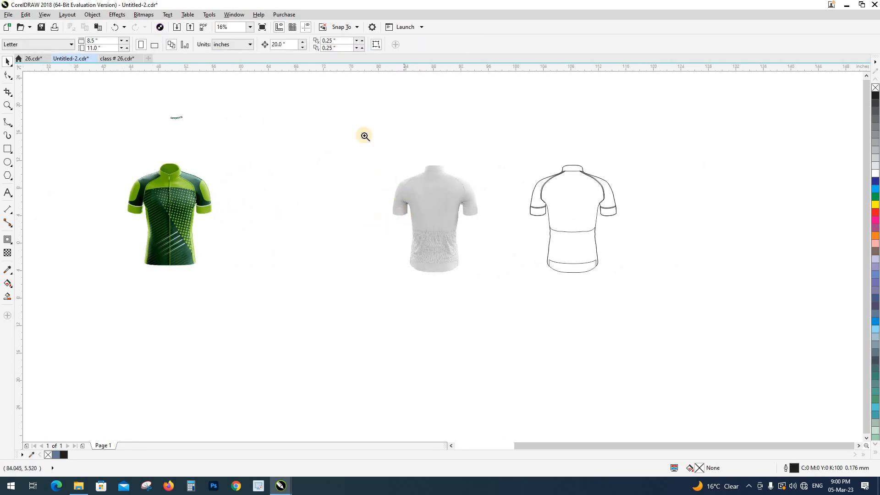
left_click_drag(359, 128, 632, 325)
key("space")
left_click(397, 226)
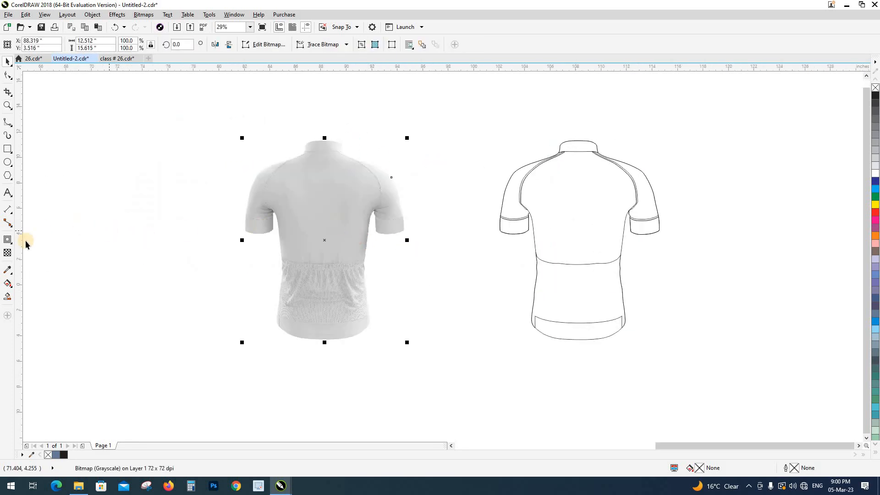
left_click(8, 255)
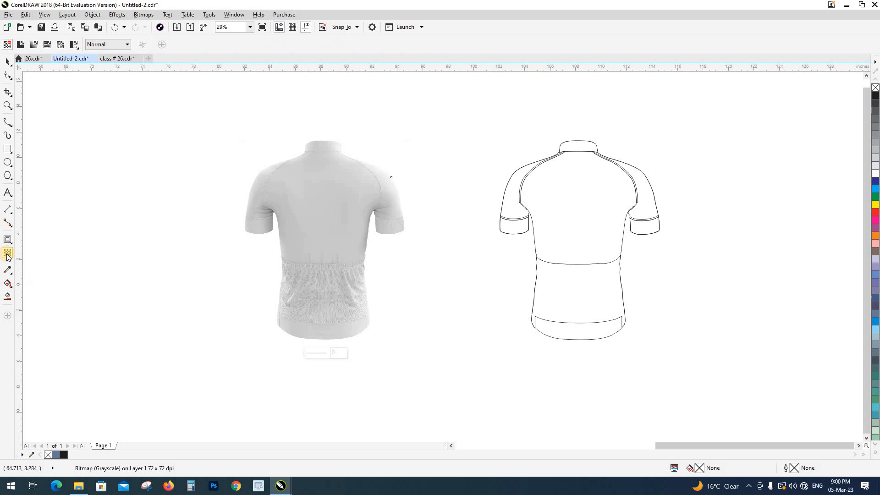
left_click(107, 48)
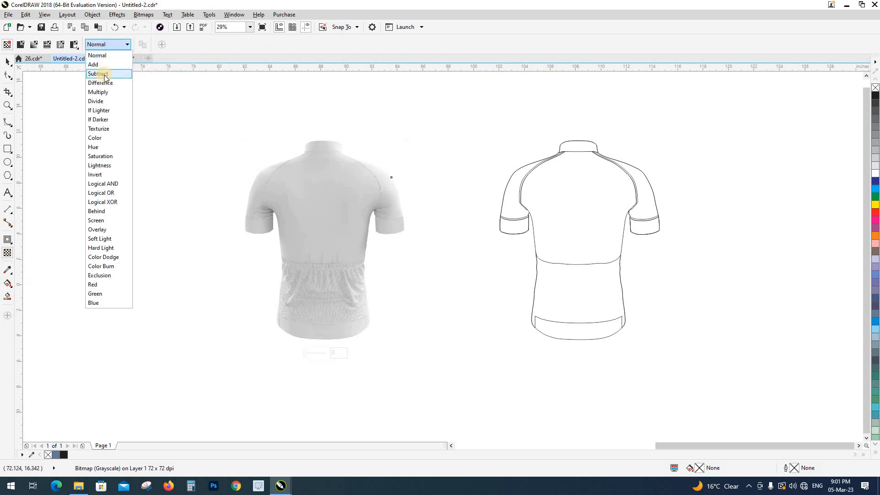
left_click(120, 75)
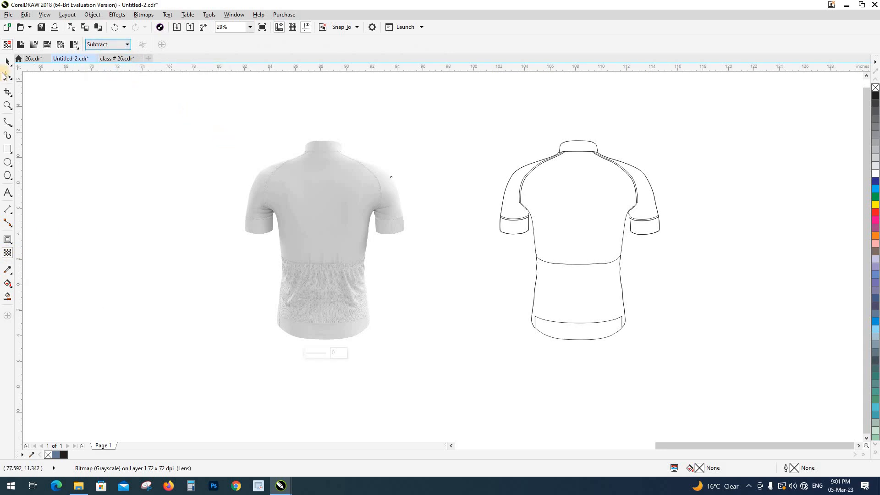
left_click(7, 63)
Move the grey shading group of the front jersey 20 inches left, off the coloured design.
scroll(322, 244, "down", 2)
left_click(179, 258)
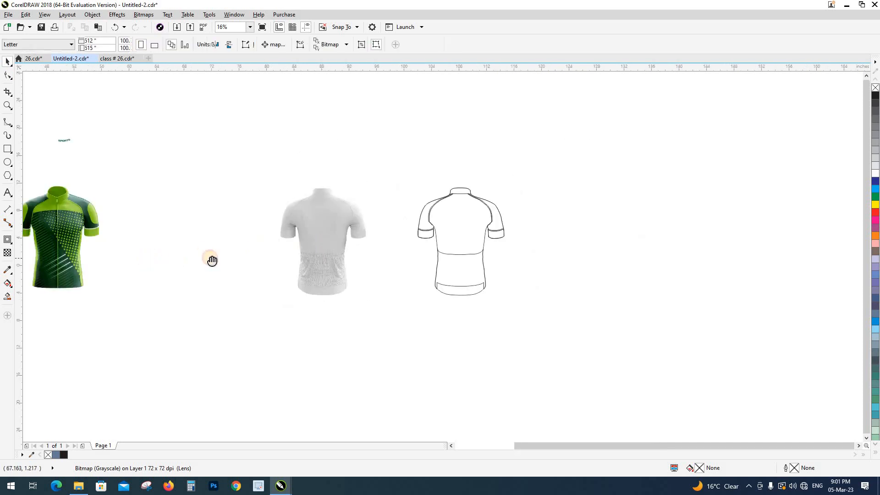
left_click_drag(212, 259, 284, 260)
left_click_drag(144, 224, 239, 235)
left_click(217, 231)
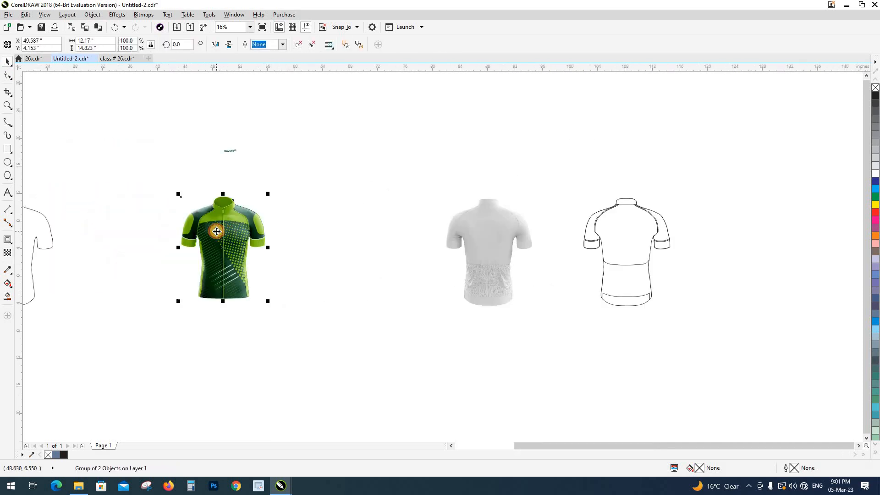
key("Left")
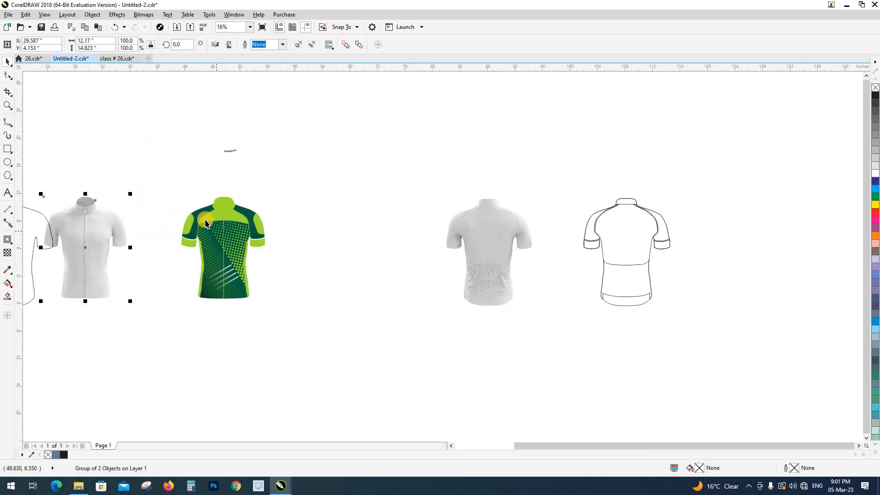
Duplicate the whole coloured front design and move the copy 80 inches right, past the back line drawing.
left_click_drag(172, 181, 287, 331)
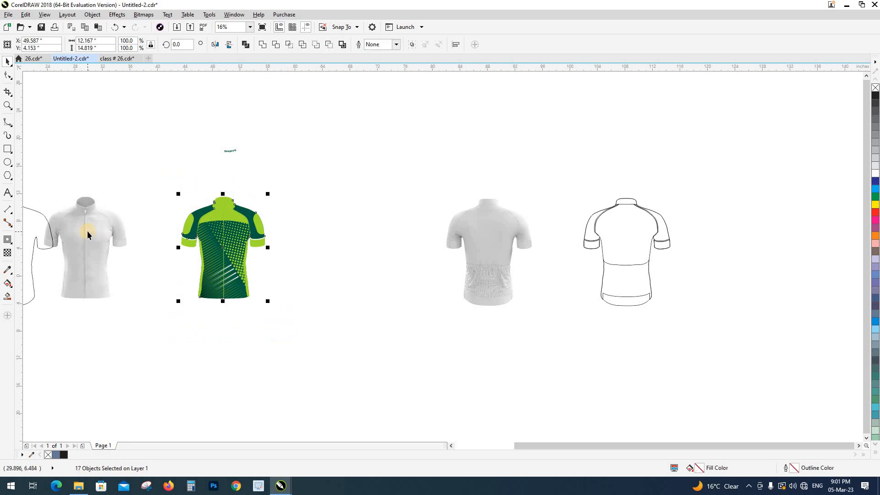
key("KP_Add")
key("Right")
key("Right")
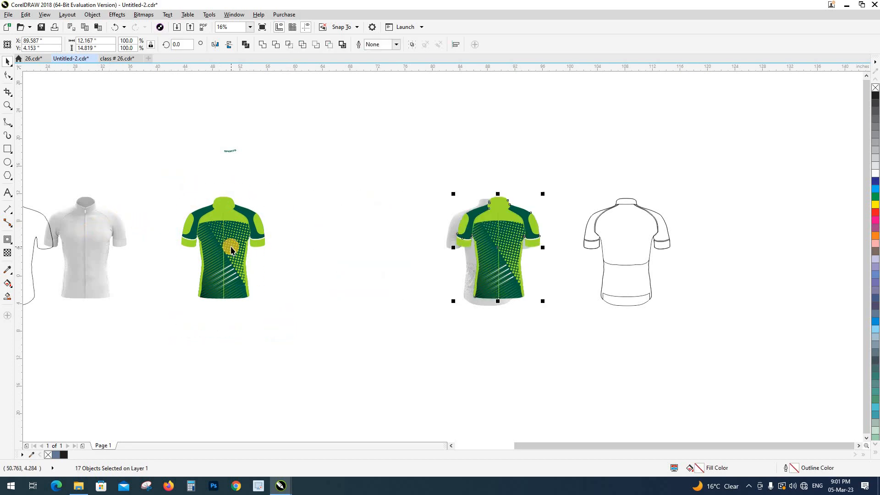
key("Right")
key("Right")
Move the grey front shading group 20 inches right, back onto the original coloured design.
left_click(143, 284)
left_click(108, 253)
key("Right")
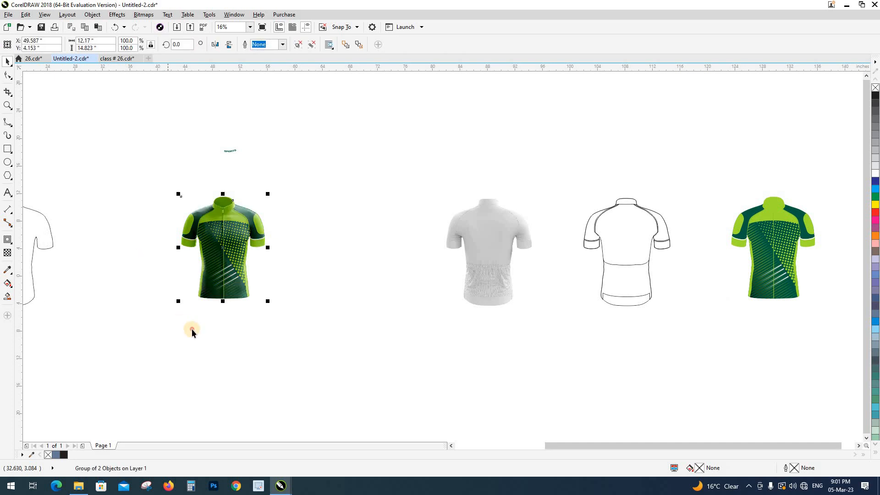
left_click(196, 331)
Extract the patterned artwork from the copied jersey's body PowerClip and move it left, off the empty body.
left_click_drag(234, 346, 109, 332)
scroll(644, 294, "up", 1)
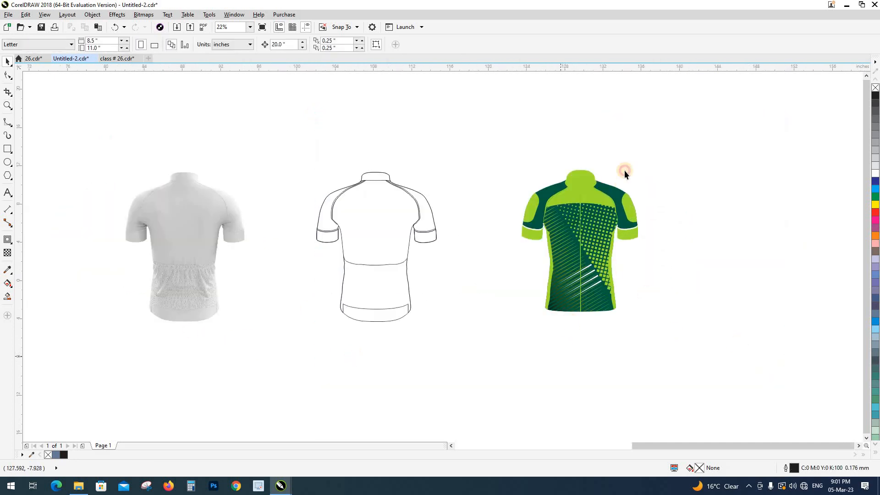
left_click_drag(562, 357, 624, 170)
left_click_drag(571, 348, 587, 187)
left_click(581, 241)
left_click_drag(604, 268, 541, 267)
left_click(613, 317)
left_click(661, 280)
left_click(570, 329)
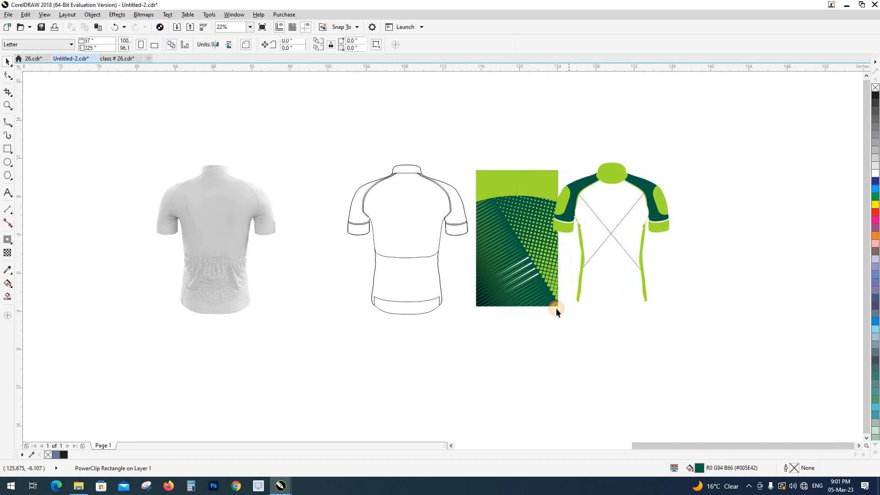
Mirror the extracted patterned rectangle horizontally.
left_click(494, 260)
left_click(216, 50)
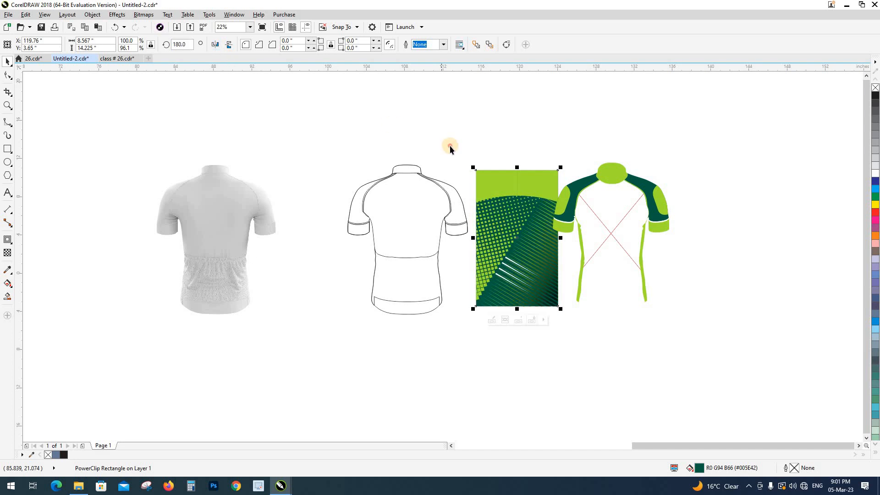
left_click(418, 202)
Align the patterned rectangle with the jersey back line drawing by horizontal centre and bottom edge.
left_click(492, 210)
left_click(425, 211, "shift")
key("c")
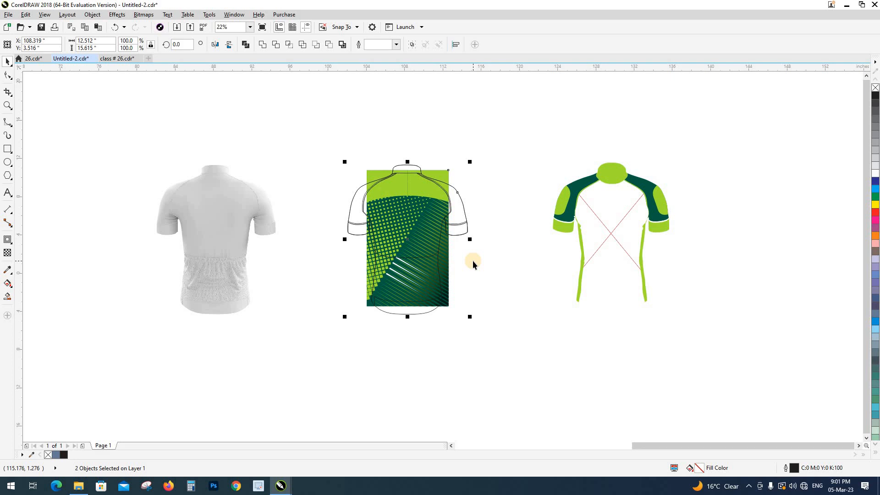
left_click(401, 175)
scroll(403, 179, "up", 3)
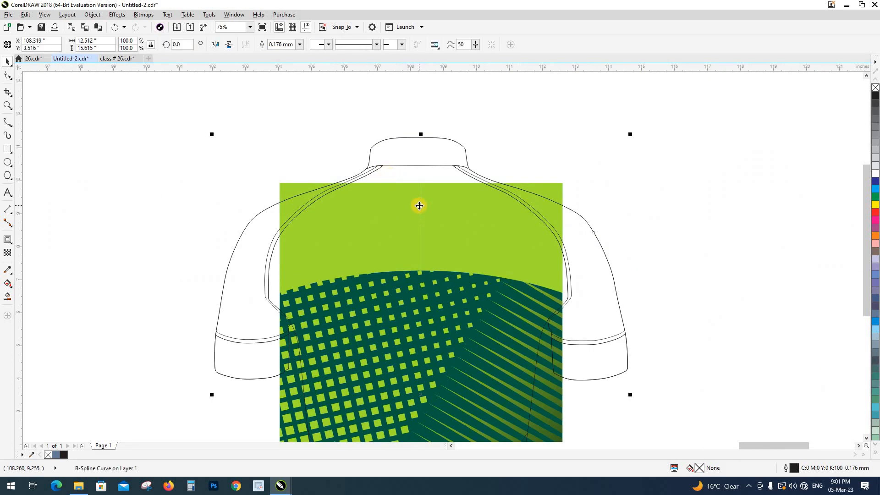
scroll(420, 205, "down", 3)
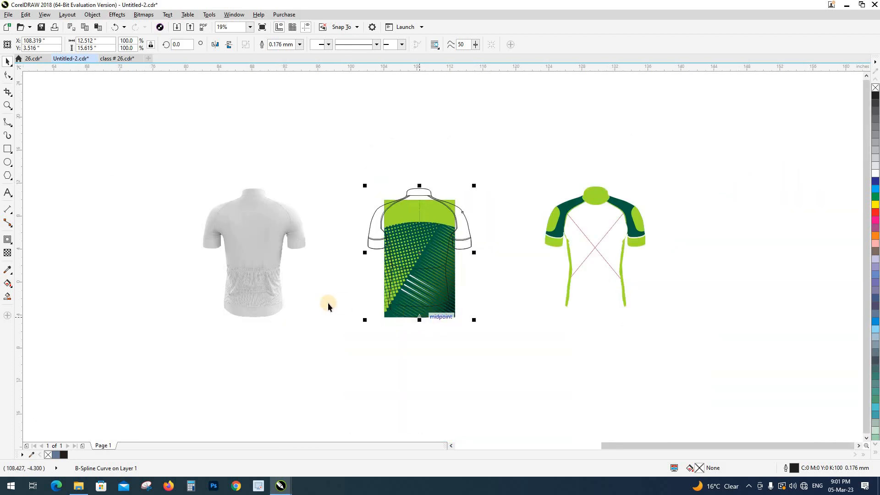
left_click_drag(290, 333, 267, 319)
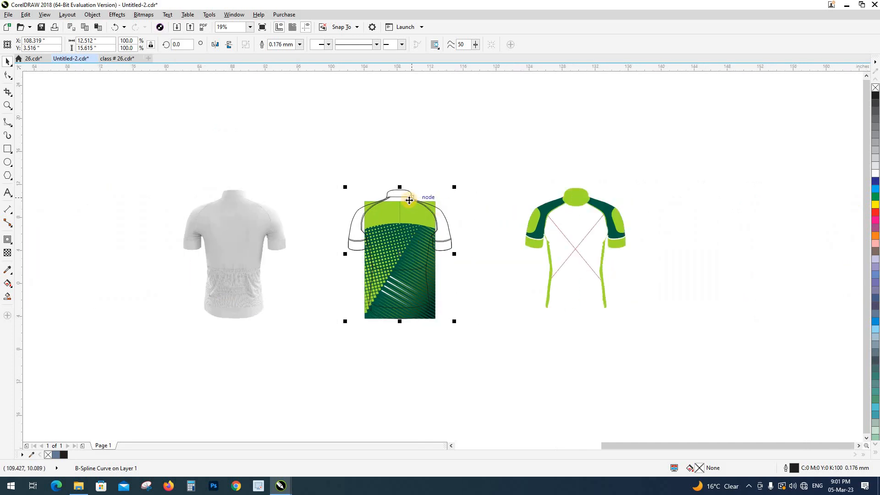
Draw a rectangle about 8.6 by 0.83 inches across the pattern's top edge, covering the gap below the collar.
scroll(411, 197, "up", 1)
left_click(514, 174)
scroll(471, 214, "up", 1)
left_click(430, 201)
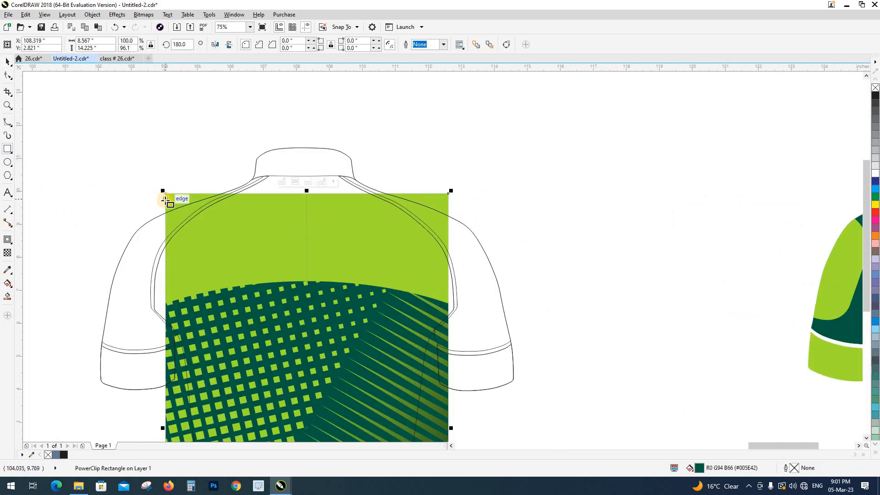
left_click_drag(166, 200, 449, 172)
key("space")
scroll(387, 199, "down", 2)
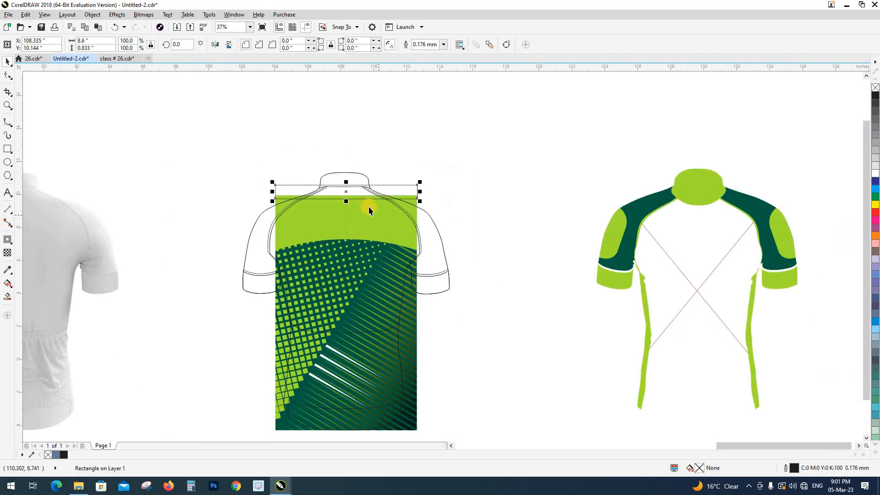
scroll(365, 203, "up", 1)
key("Escape")
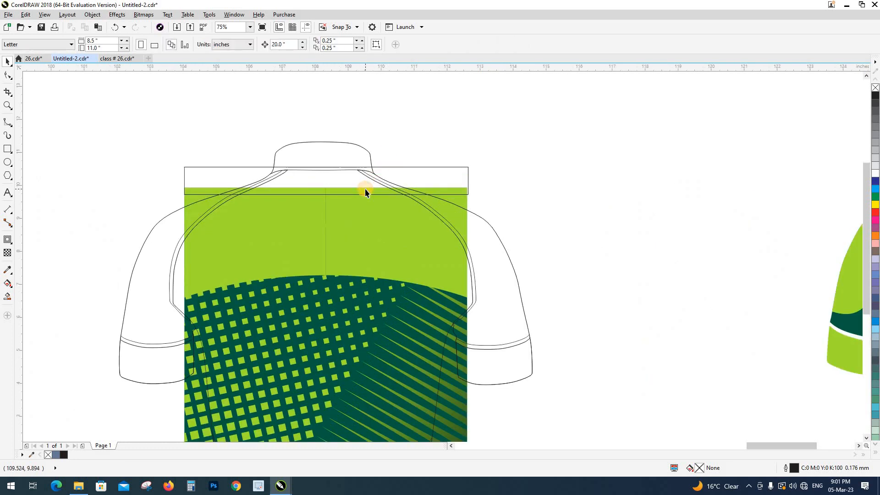
scroll(365, 188, "down", 2)
left_click(390, 282)
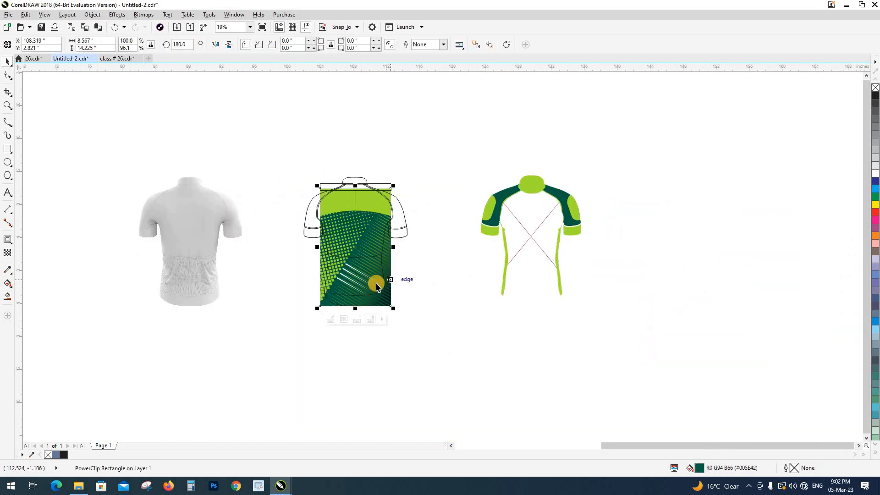
left_click_drag(354, 265, 662, 260)
key("ctrl+z")
Fill the new strip with the light green sampled from the copied jersey's collar, and remove its outline.
scroll(404, 212, "up", 1)
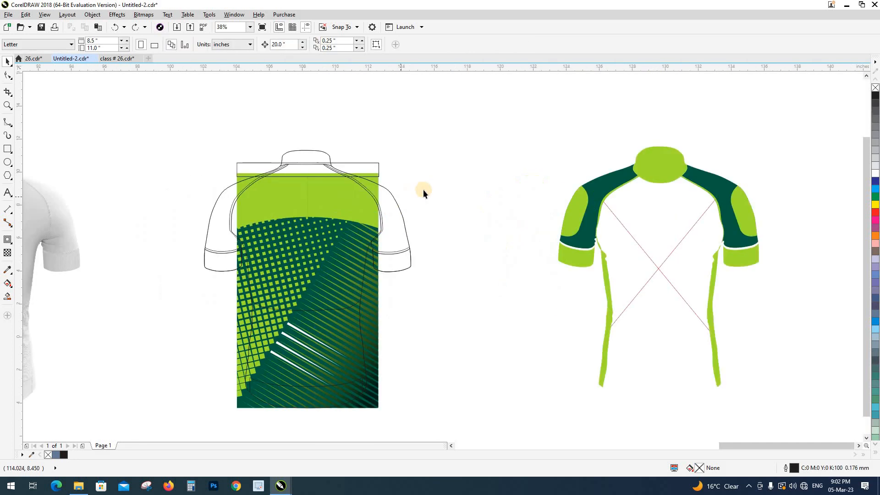
key("i")
left_click(643, 167)
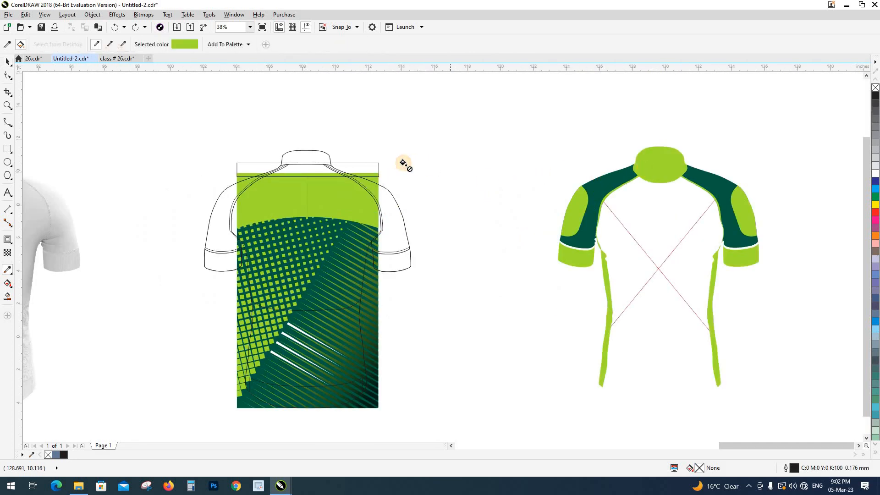
scroll(342, 166, "up", 1)
left_click(342, 165)
key("space")
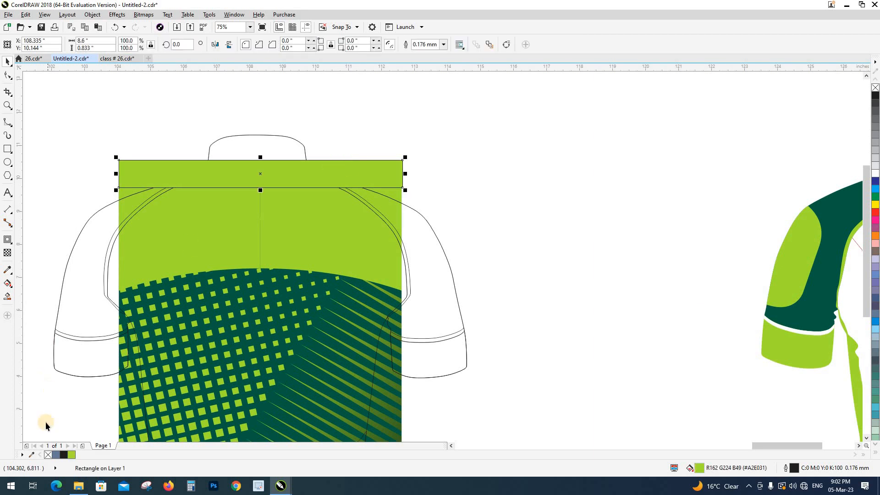
right_click(48, 454)
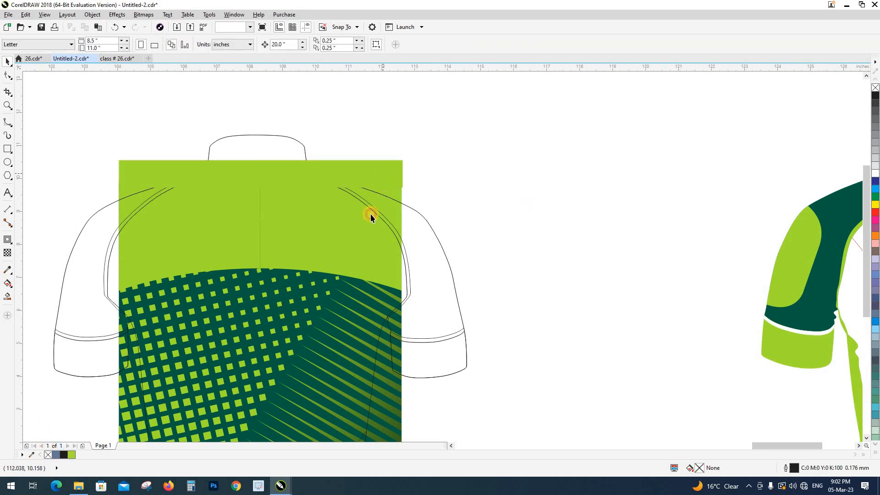
left_click(419, 198)
scroll(413, 171, "down", 1)
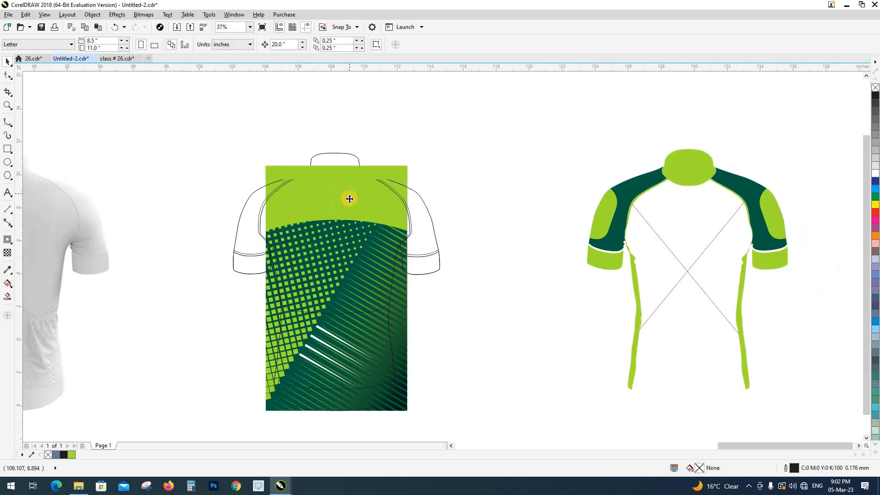
Centre the green strip horizontally on the patterned rectangle and group the two objects.
left_click(391, 199)
key("ctrl+z")
left_click(411, 185)
left_click(400, 172)
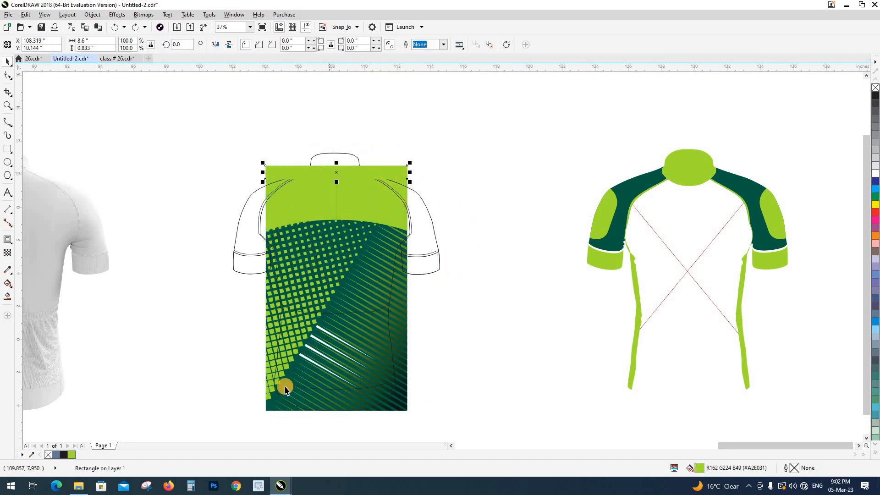
left_click(266, 397, "shift")
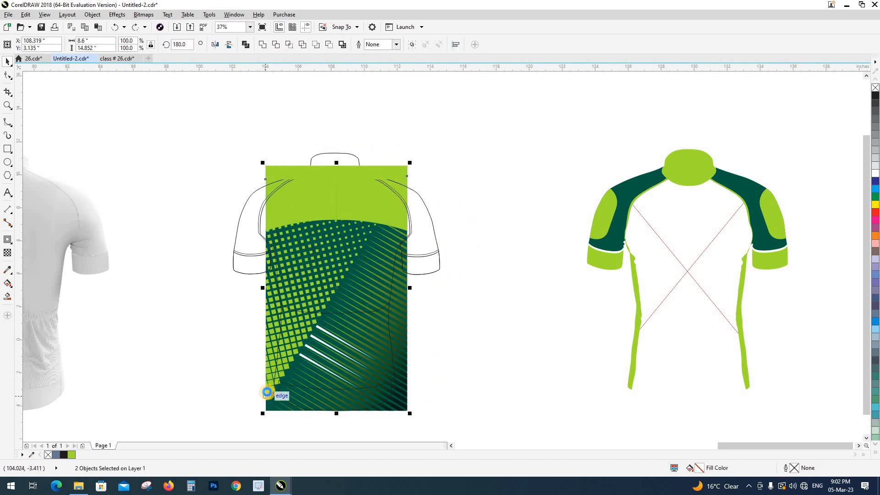
key("ctrl+g")
left_click_drag(360, 222, 510, 220)
key("ctrl+z")
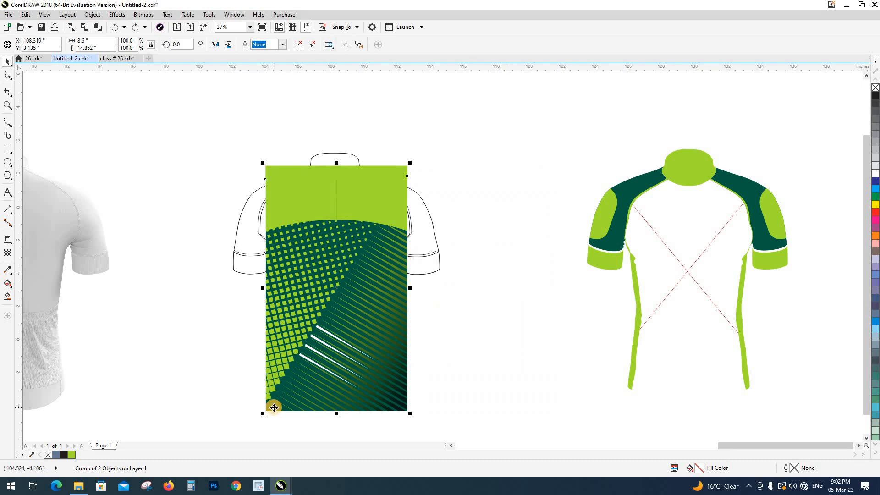
PowerClip the green pattern group inside the body outline of the jersey back line drawing.
scroll(274, 407, "up", 2)
key("ctrl+Page_Down")
scroll(277, 380, "up", 1)
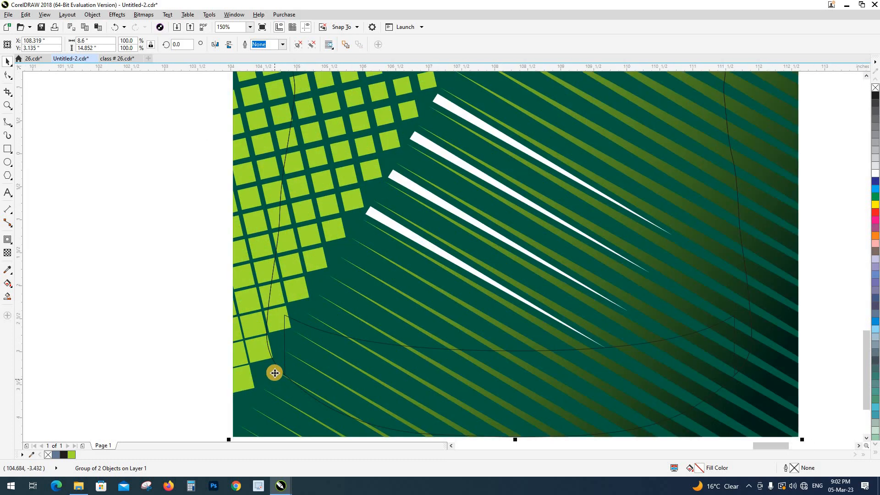
key("Escape")
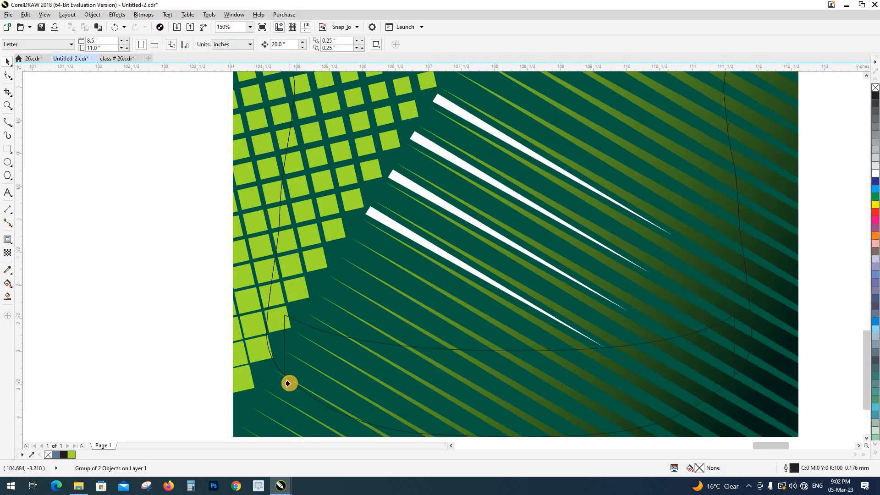
Delete the empty PowerClip body frame from the copied front jersey.
scroll(294, 384, "down", 6)
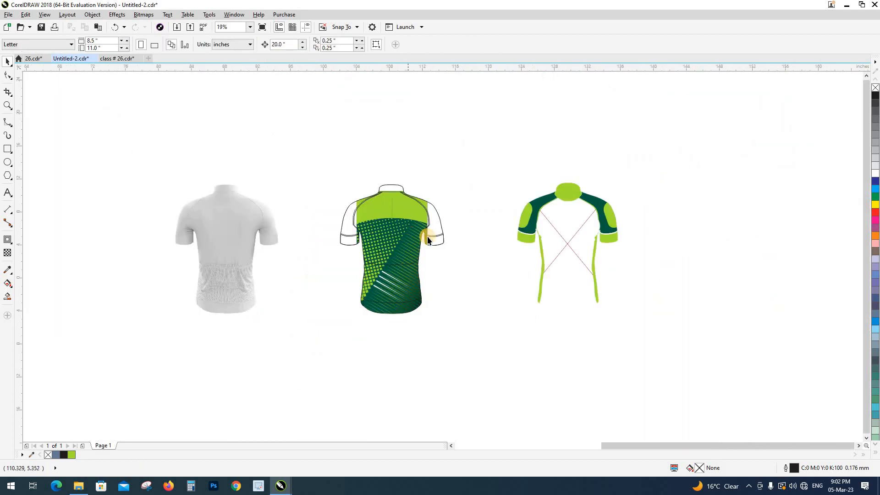
left_click(565, 259)
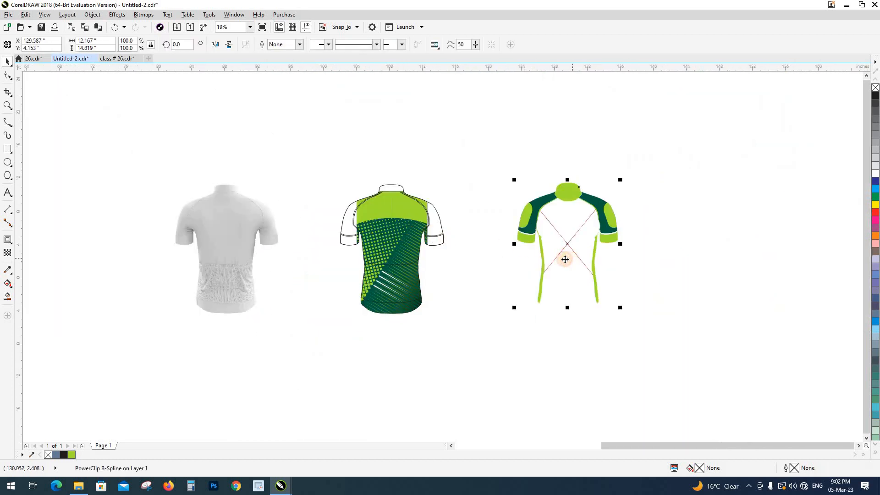
left_click(495, 261)
Sample the dark green from the copied jersey's sleeve and fill both sleeves of the jersey back with it.
scroll(429, 205, "up", 2)
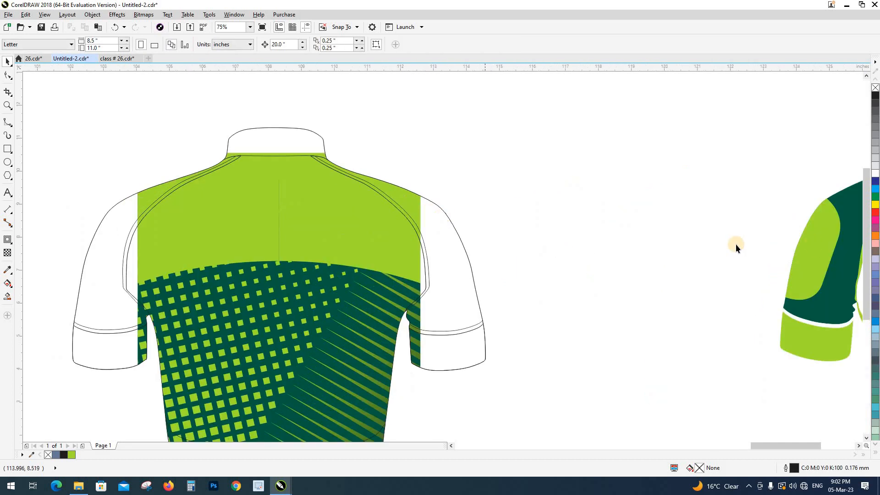
left_click_drag(701, 236, 531, 229)
key("i")
left_click(683, 207)
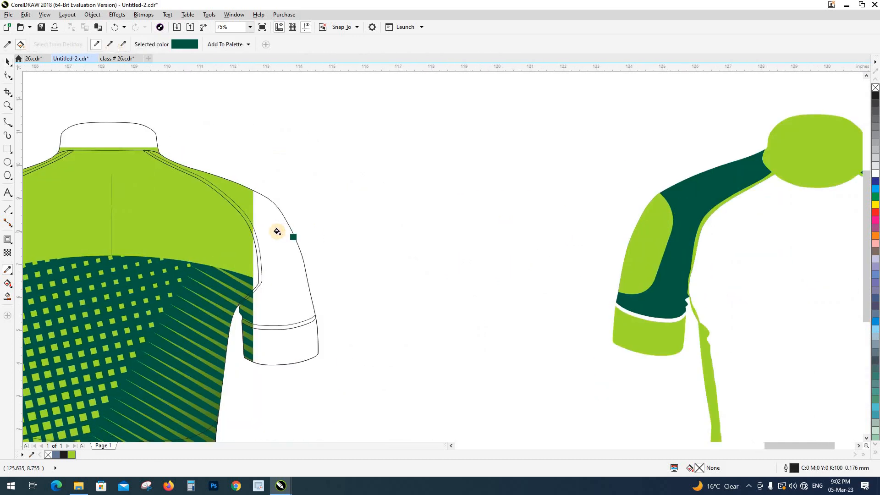
left_click(277, 231)
scroll(254, 235, "left", 3)
left_click(110, 235)
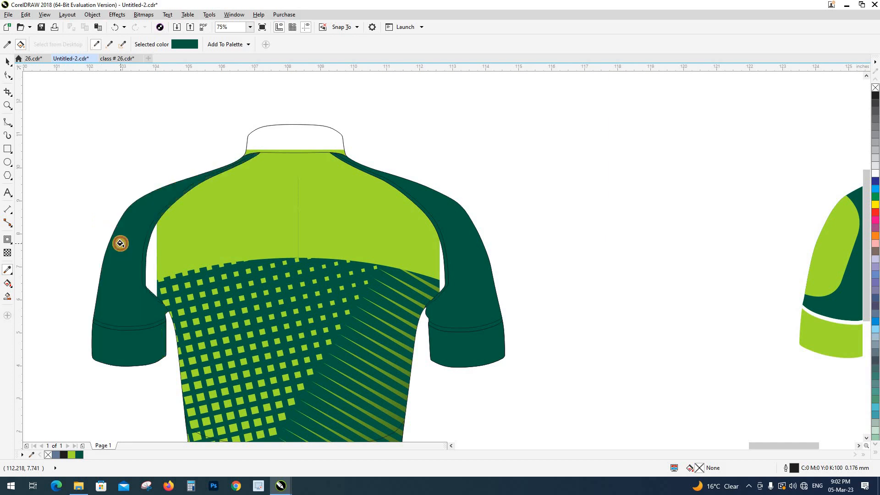
key("space")
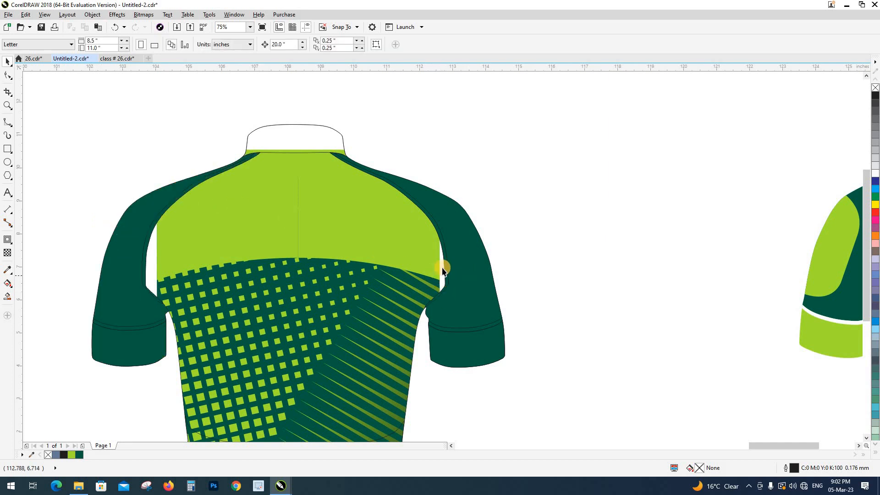
scroll(172, 269, "down", 3)
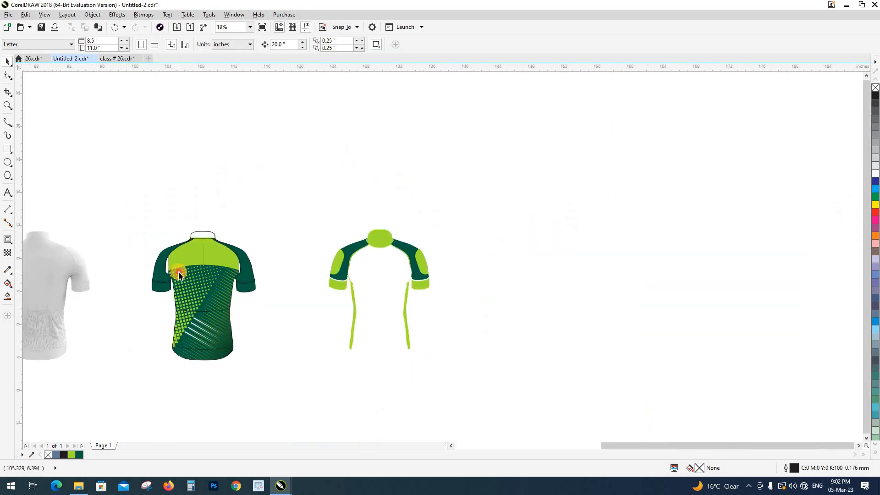
left_click_drag(178, 275, 190, 250)
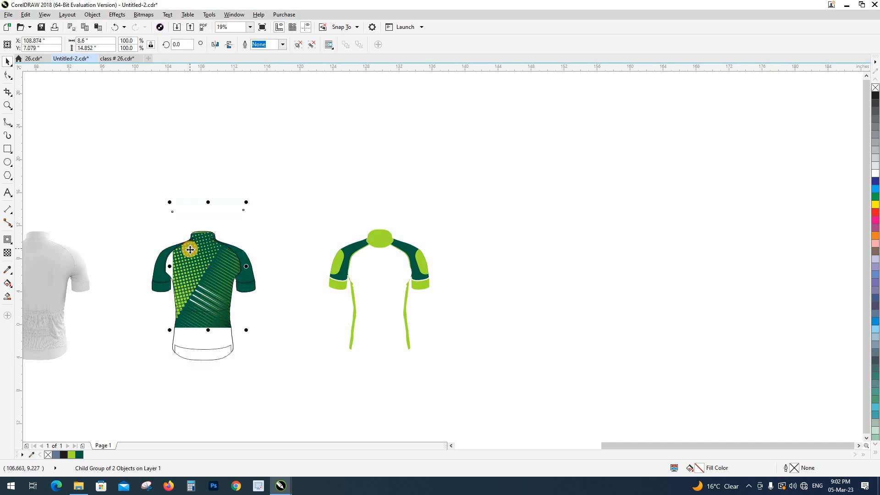
key("ctrl+z")
scroll(188, 272, "up", 1)
left_click(383, 356)
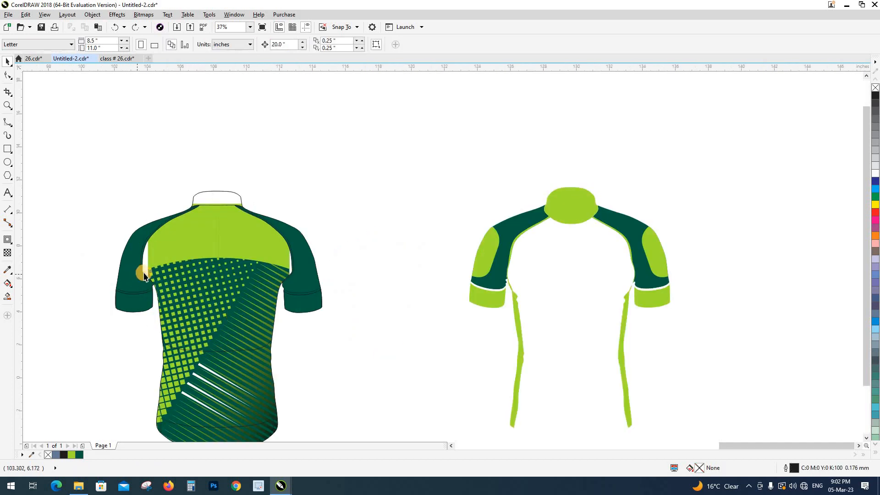
Scale the clipped pattern group to 107.5% and nudge it slightly to the left so it covers the body's side gaps.
left_click(207, 289, "ctrl")
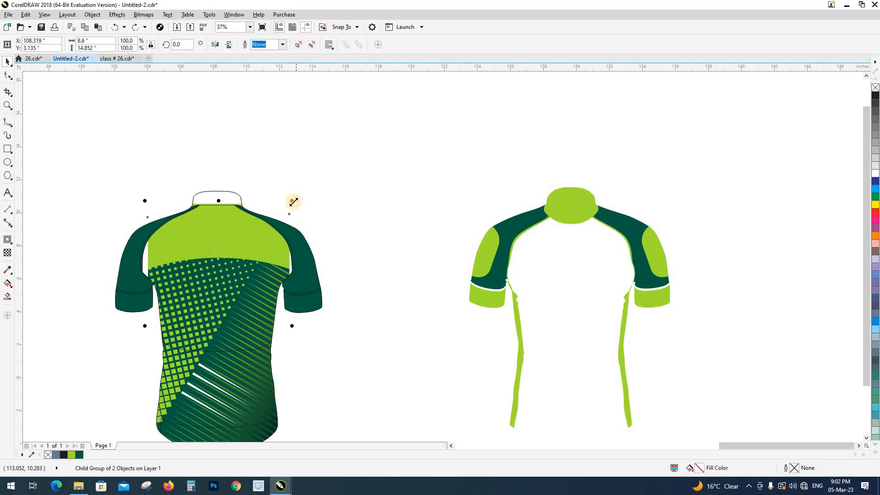
left_click_drag(293, 201, 308, 190)
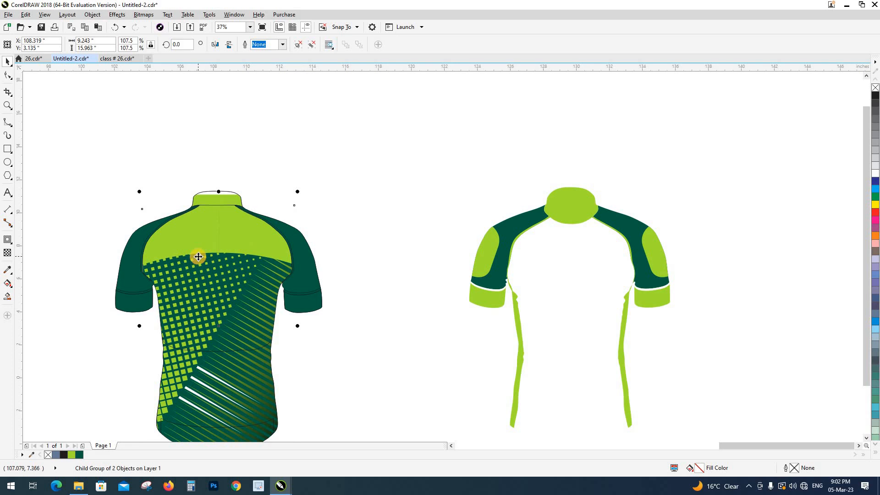
scroll(198, 257, "up", 3)
left_click_drag(198, 261, 196, 261)
scroll(199, 262, "down", 3)
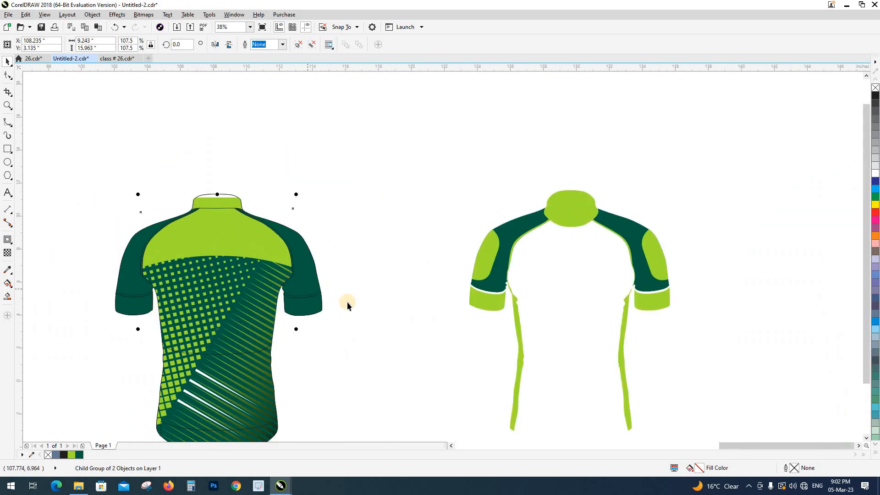
left_click(385, 309)
Fill the collar of the jersey back with the light green.
left_click(218, 202)
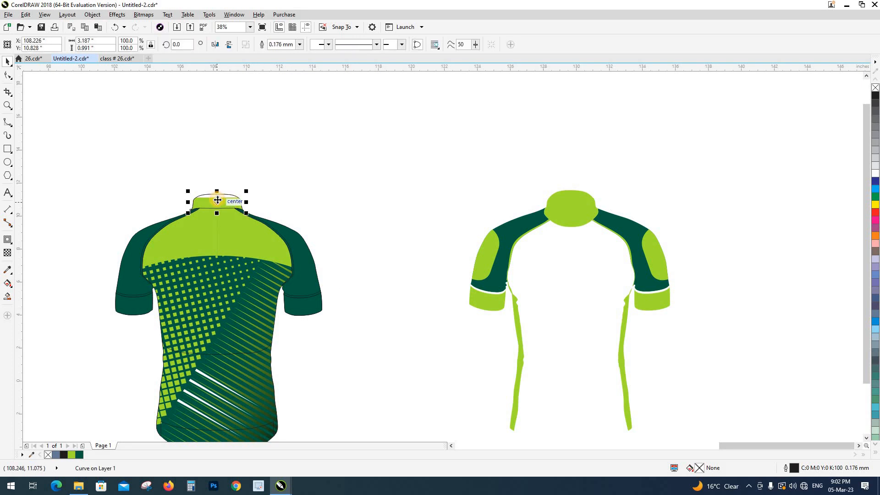
left_click(111, 213)
left_click_drag(223, 243, 284, 214)
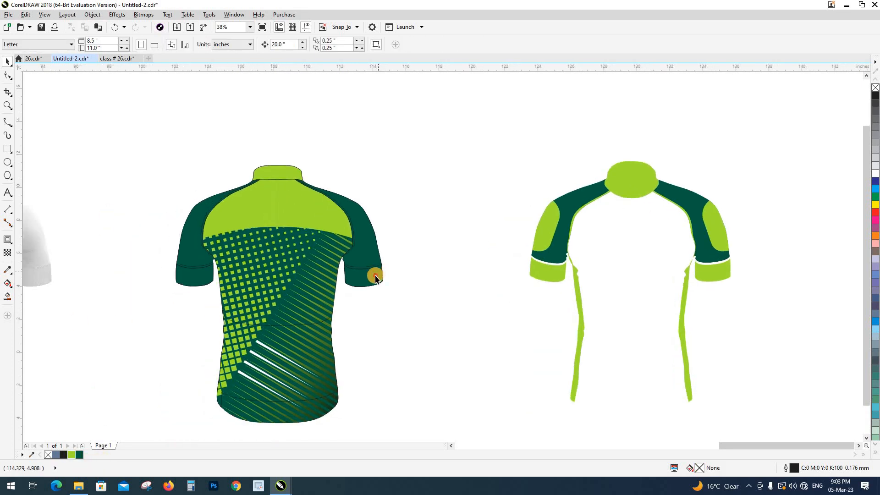
Fill both sleeve cuffs of the jersey back with the light green.
left_click_drag(375, 278, 375, 308)
left_click(71, 455)
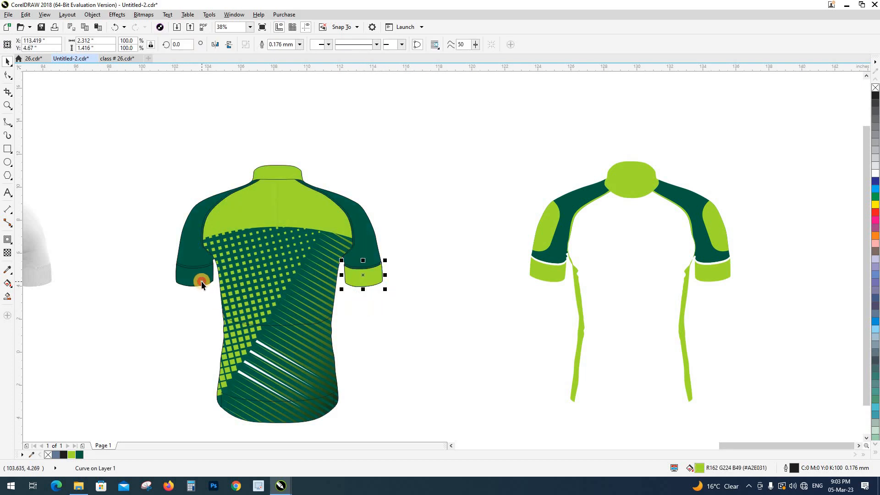
left_click(202, 281)
key("ctrl+r")
left_click(185, 322)
scroll(188, 263, "up", 1)
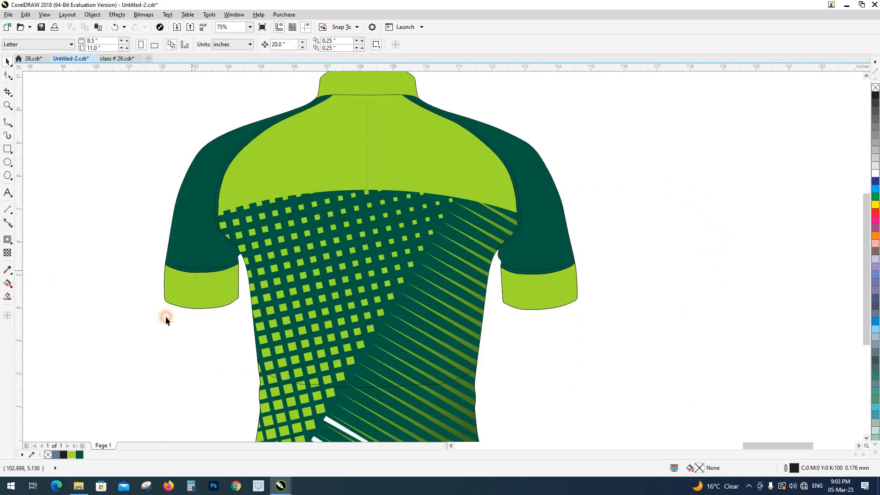
Fill the narrow bands above both sleeve cuffs with white.
left_click(191, 270)
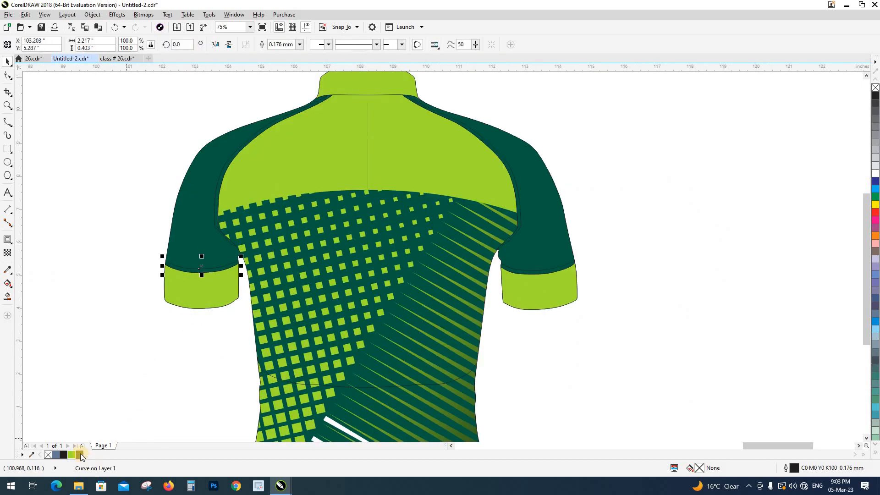
left_click(876, 178)
left_click(551, 269)
key("ctrl+r")
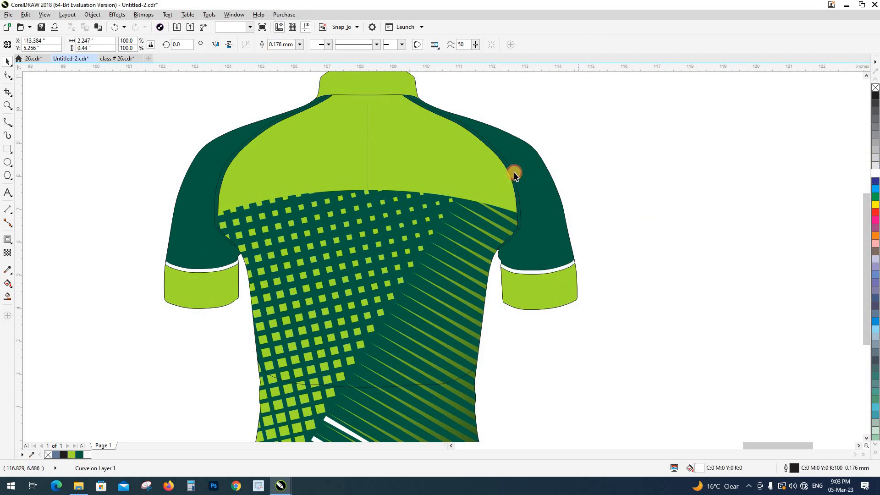
Fill the thin seam strips between the body and both sleeves with the light green.
left_click(511, 173)
left_click(72, 455)
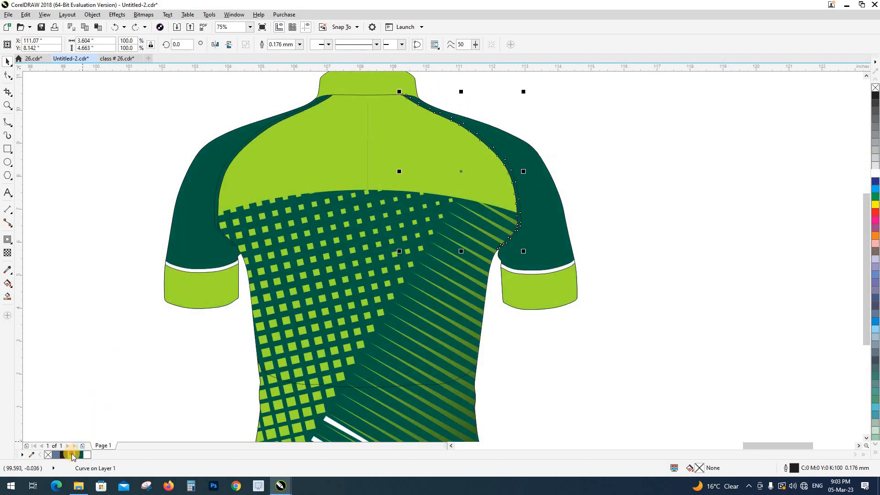
left_click(223, 182)
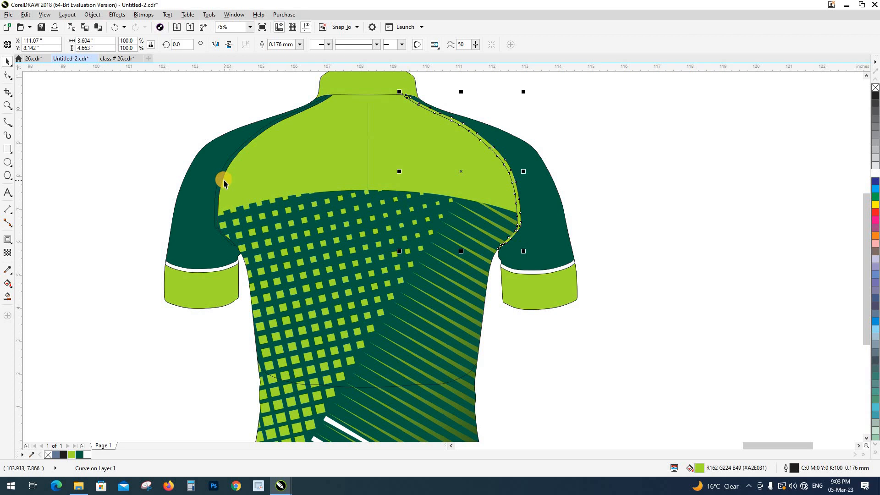
left_click(164, 143)
Fill the pocket panel across the lower back with the light green.
scroll(241, 145, "down", 2)
left_click(273, 320)
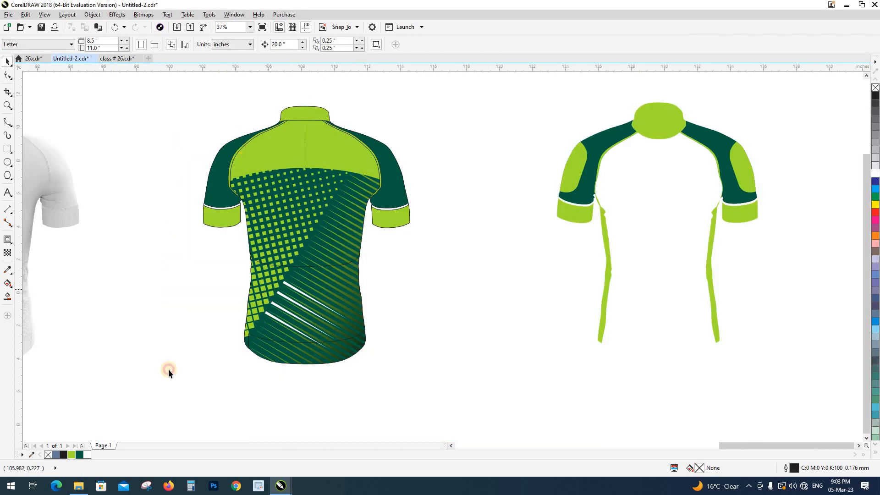
left_click(72, 455)
left_click(191, 275)
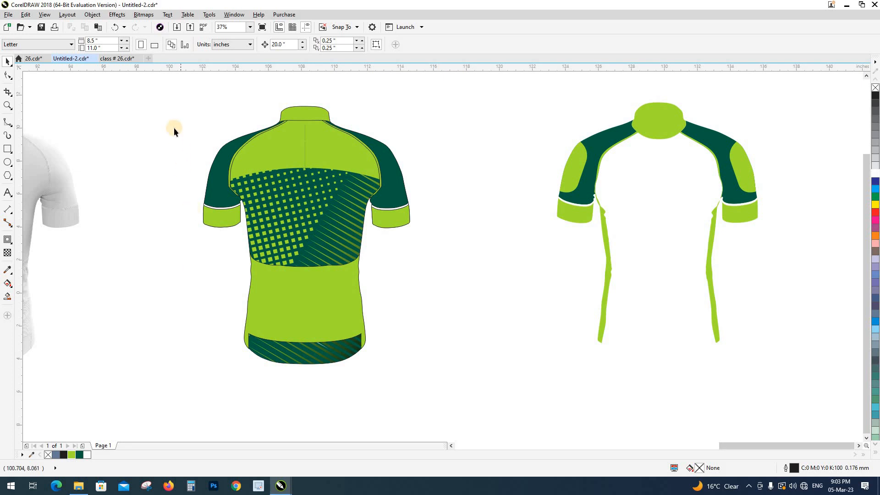
Remove the outlines from all shapes of the jersey back.
right_click(48, 454)
scroll(314, 284, "down", 2)
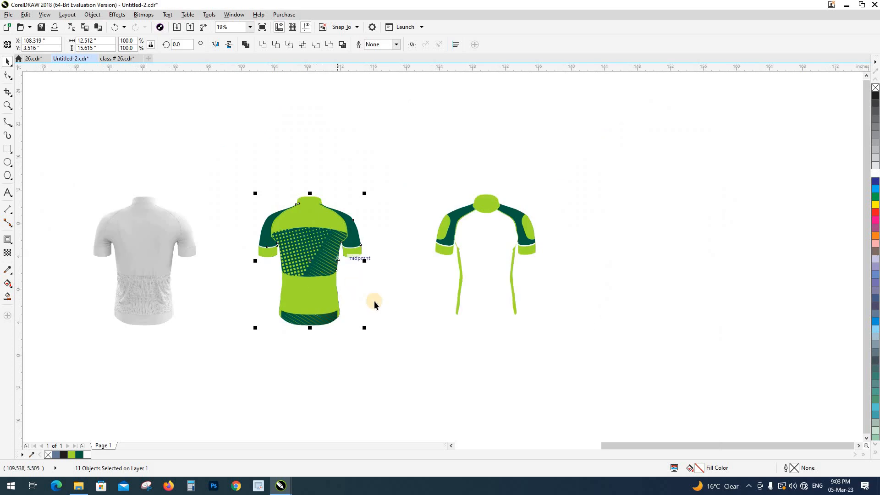
left_click(365, 299)
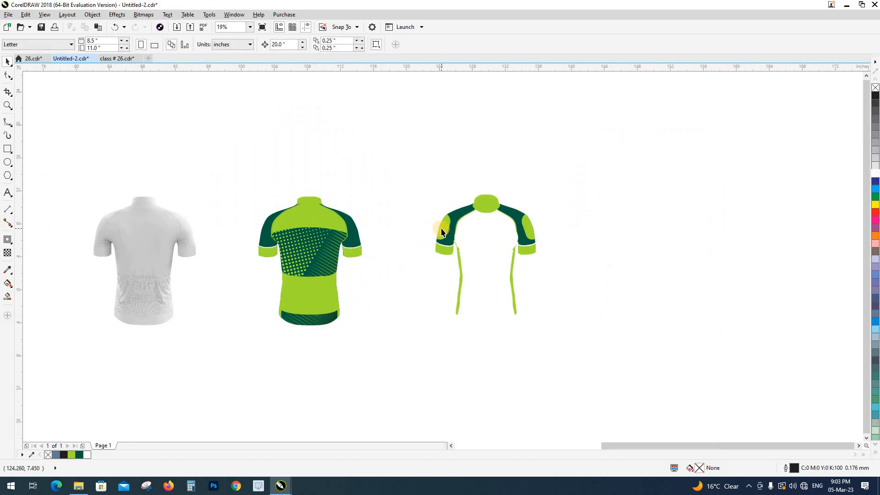
left_click_drag(260, 152, 505, 370)
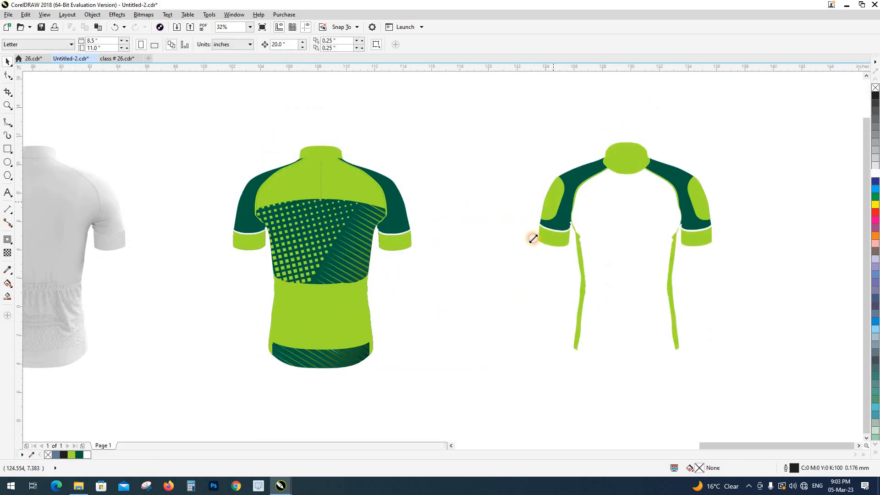
left_click(530, 242)
key("shift+Page_Up")
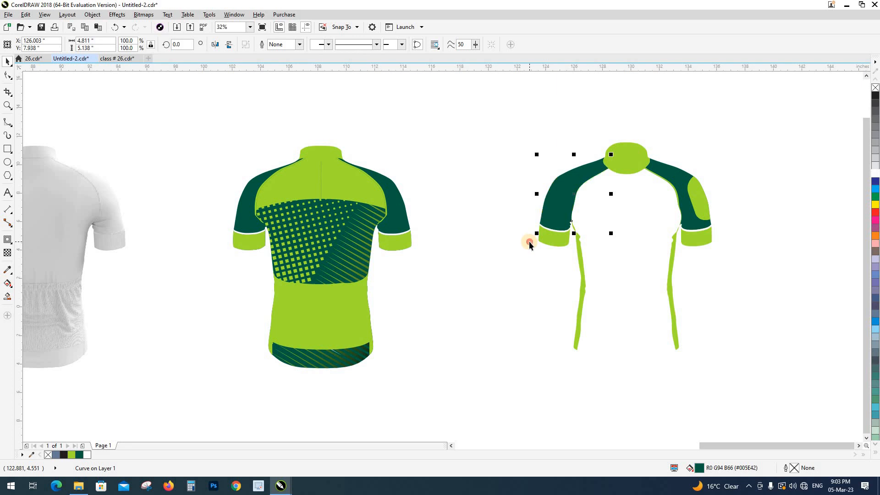
left_click(529, 241)
key("ctrl+z")
Group the copied jersey's two light green sleeve patches and centre the group horizontally on the jersey back's collar.
left_click_drag(546, 207, 514, 194)
key("ctrl+z")
left_click(684, 210, "shift")
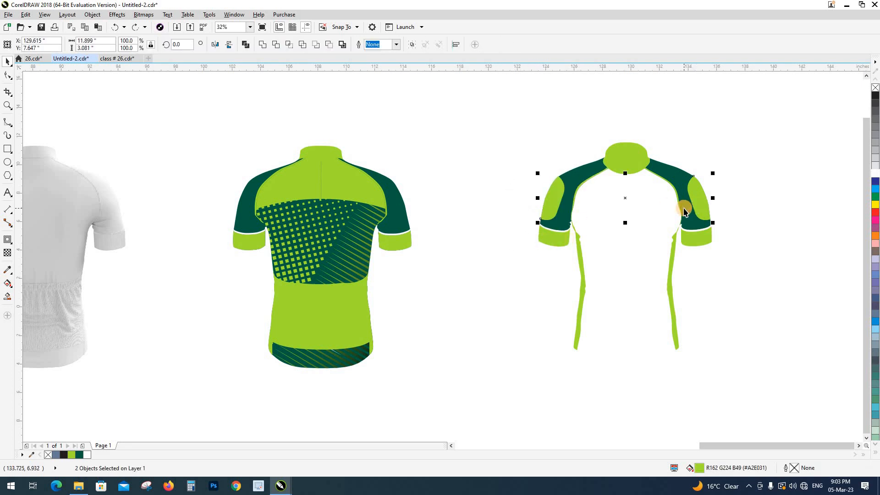
key("ctrl+g")
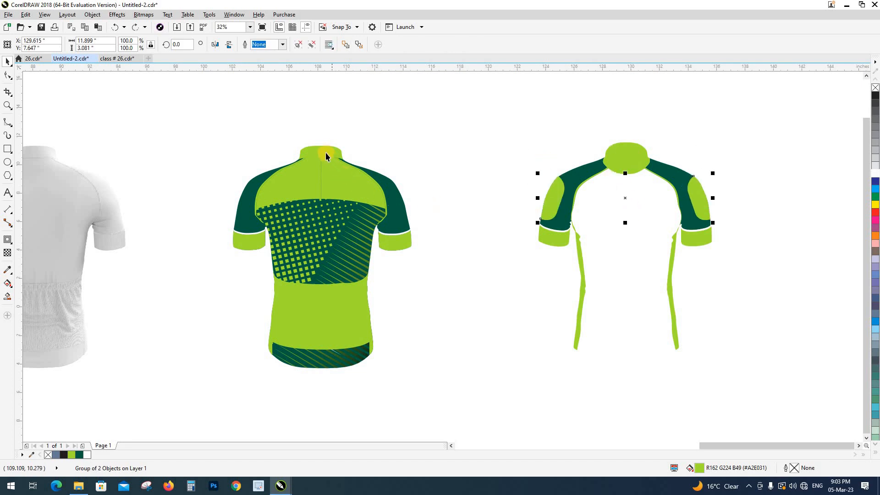
left_click(326, 154, "shift")
key("c")
left_click(437, 192)
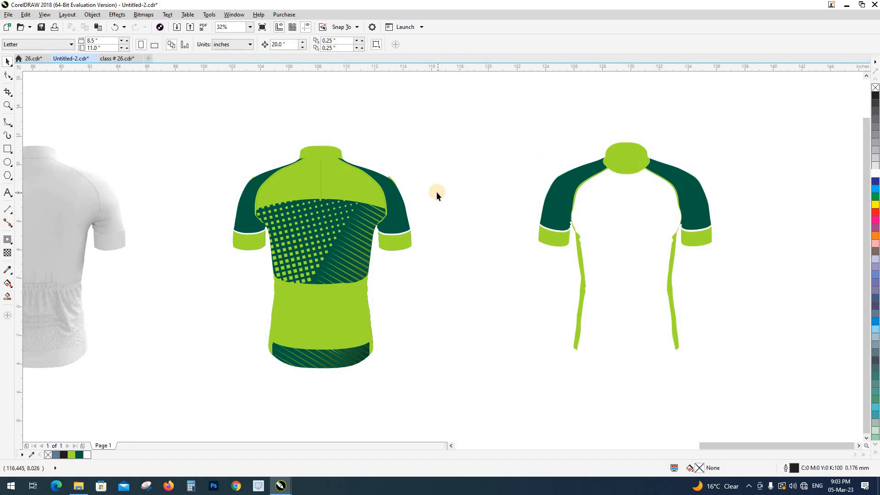
Bring the grouped sleeve patches in front of the jersey back's dark sleeves and ungroup them.
scroll(393, 177, "up", 2)
key("shift+F9")
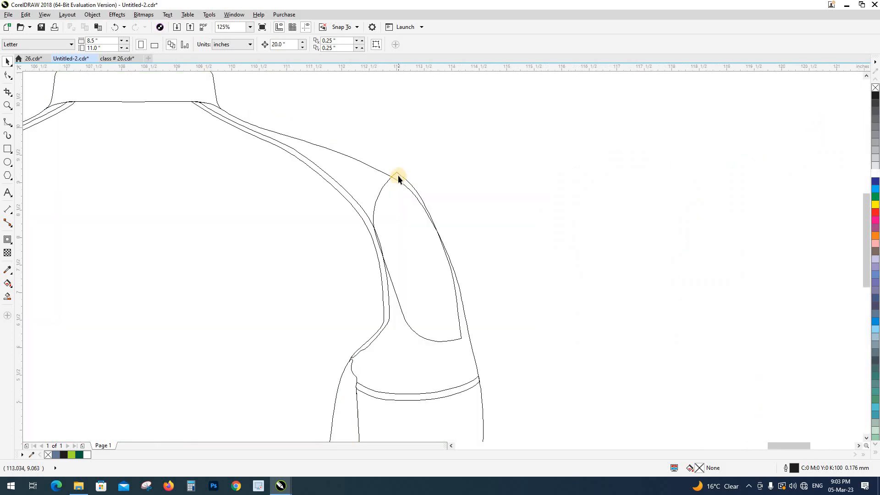
left_click(398, 175)
key("shift+F9")
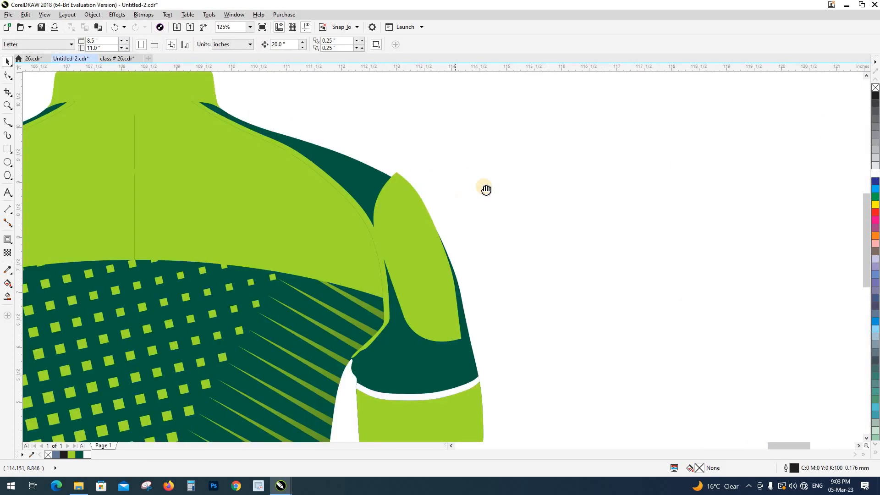
left_click_drag(487, 191, 550, 163)
scroll(535, 225, "down", 1)
key("Escape")
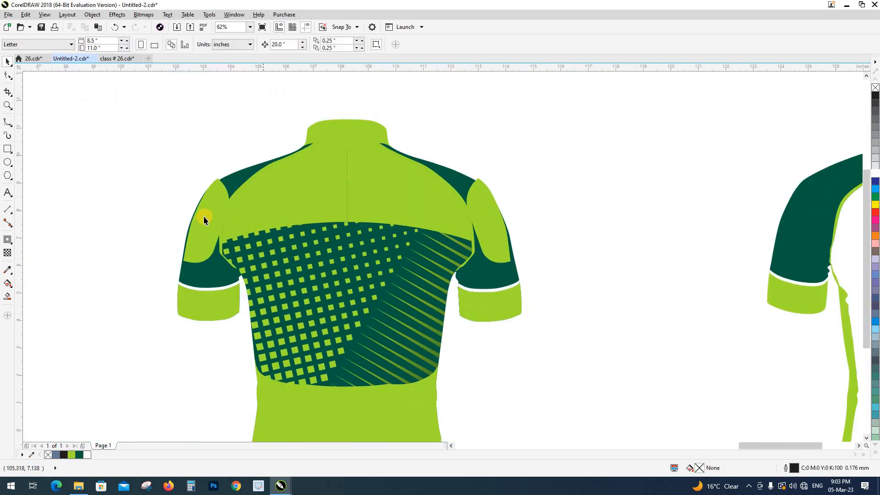
Move the left sleeve's light green patch outward so it overhangs the sleeve's outer edge, checking against the outlines in wireframe view.
scroll(183, 215, "up", 1)
mouse_move(192, 230)
left_mouse_down()
mouse_move(185, 230)
mouse_move(198, 237)
left_mouse_up()
key("shift+F9")
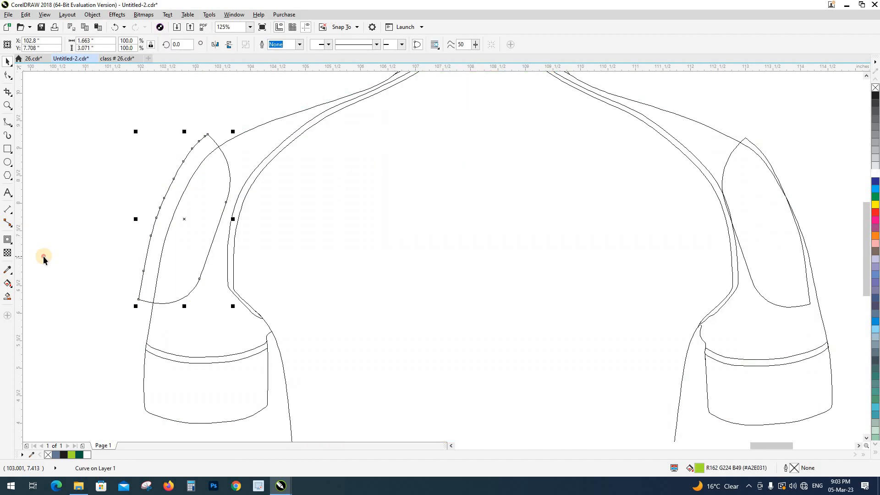
left_click(43, 255)
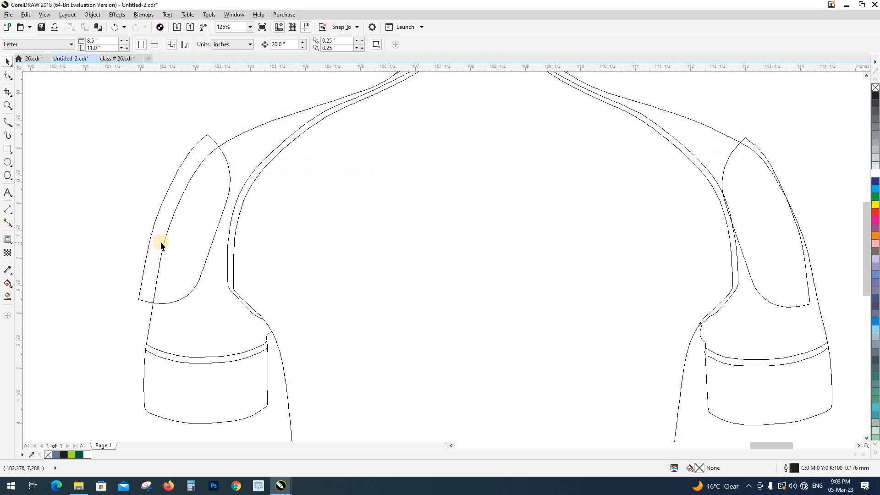
Move the right sleeve's patch outward so it also overhangs the outer edge of its sleeve.
scroll(160, 241, "down", 2)
left_click(472, 248)
scroll(473, 248, "up", 2)
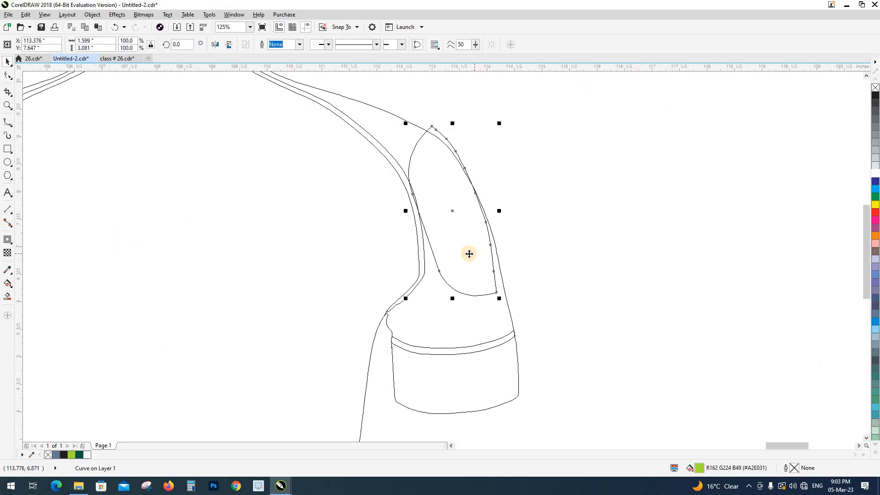
left_click_drag(468, 251, 495, 257)
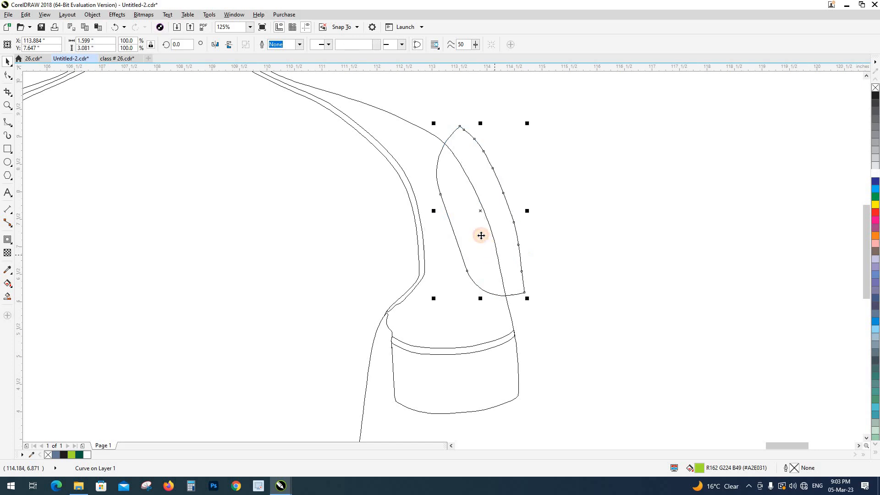
scroll(480, 236, "up", 2)
scroll(498, 246, "down", 4)
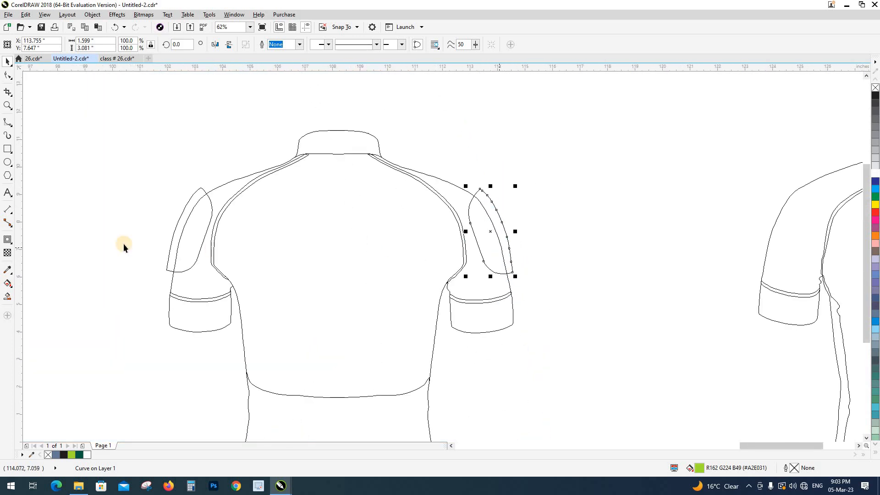
Align both sleeve patches to the same height, shift the right patch slightly inward and return to the full-colour view.
left_click(175, 235, "shift")
key("e")
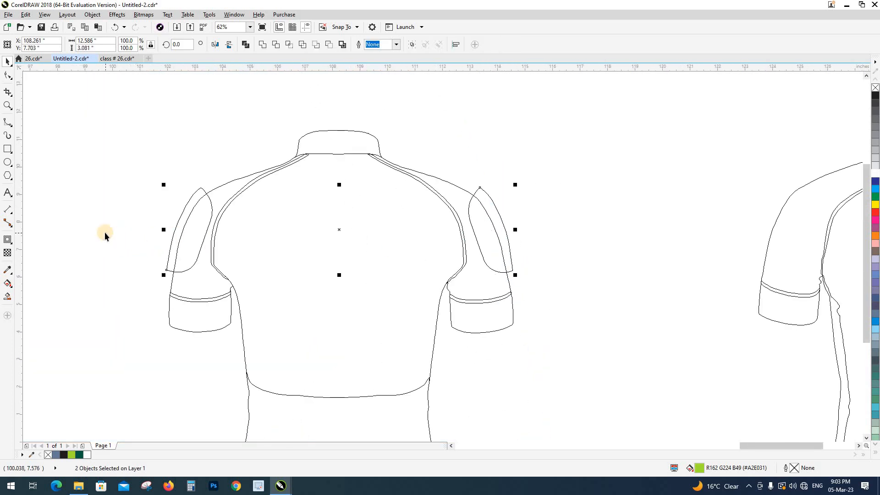
left_click(106, 236)
scroll(495, 218, "up", 4)
left_click_drag(509, 219, 501, 235)
scroll(501, 235, "down", 4)
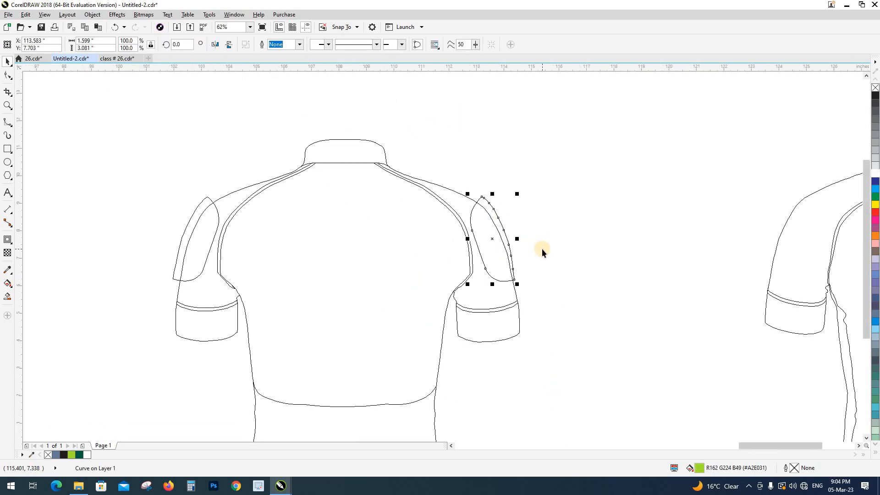
left_click(541, 249)
key("shift+F9")
Clip the right sleeve patch to the dark sleeve by intersecting the two shapes and keeping only the overlap in light green.
left_click(495, 243)
left_click(477, 295, "shift")
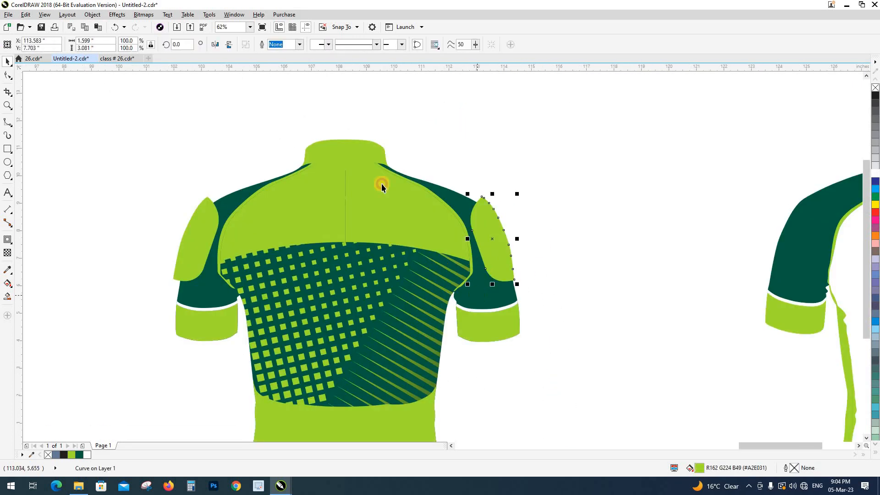
left_click(289, 46)
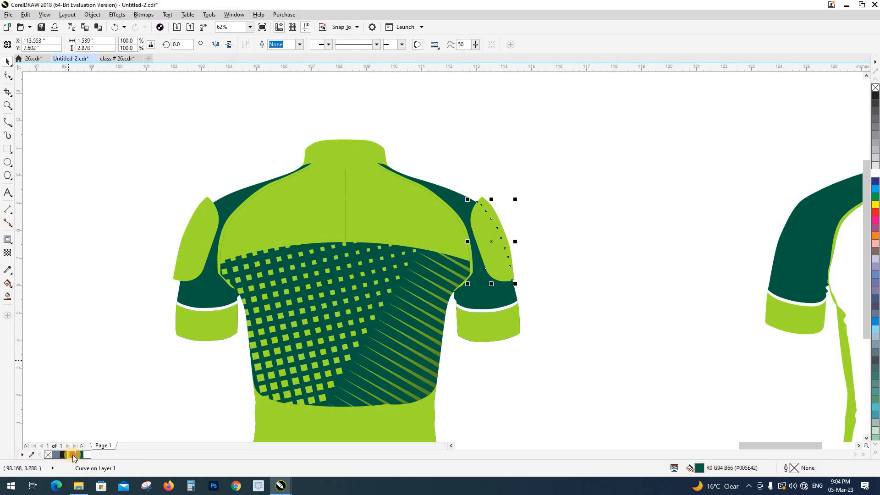
left_click(516, 227)
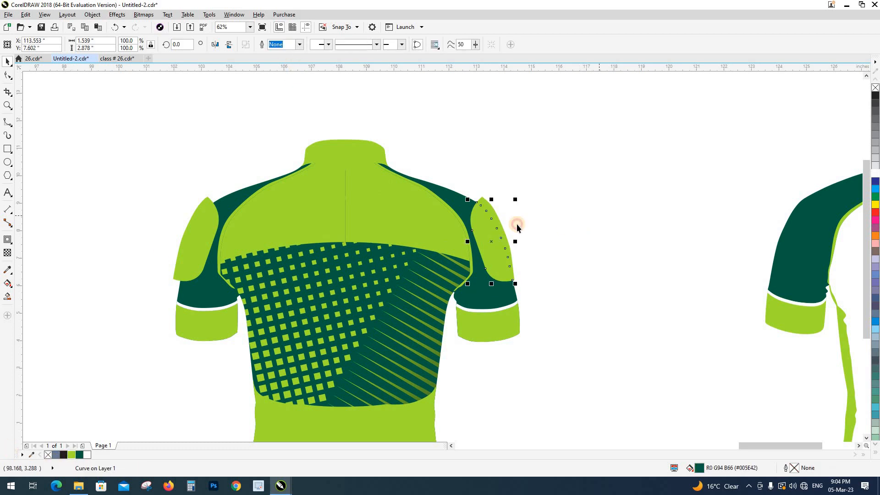
Intersect the left patch with its dark sleeve and keep only the overlapping shape, filled light green.
left_click(191, 253)
left_click(209, 297, "shift")
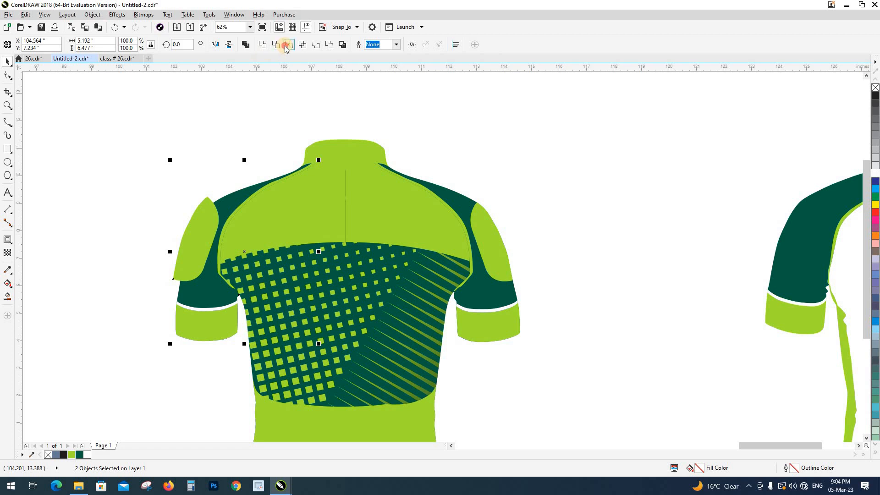
left_click(287, 45)
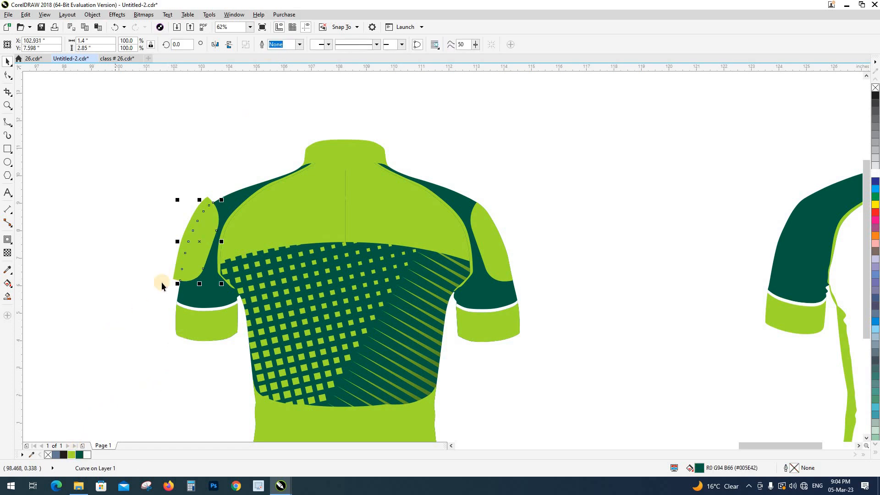
left_click(86, 283)
scroll(244, 201, "down", 4)
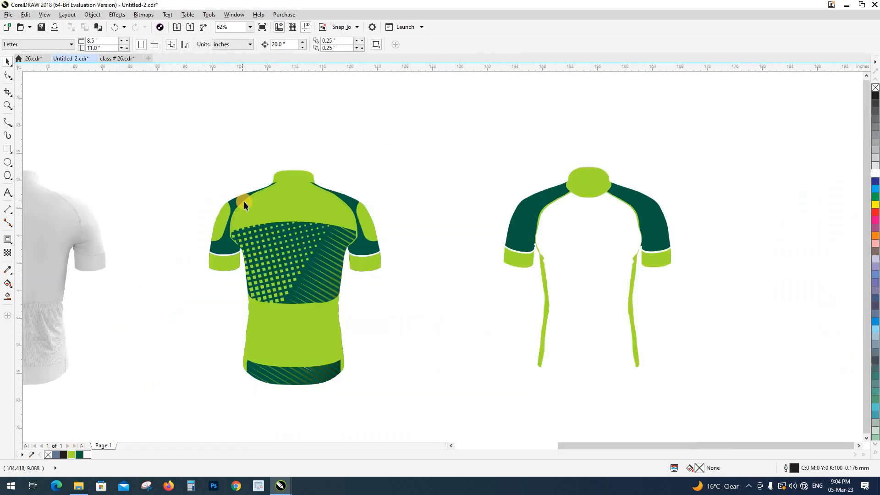
Delete the leftover pieces of the copied jersey beside the finished back.
scroll(324, 232, "left", 5)
scroll(220, 248, "left", 3)
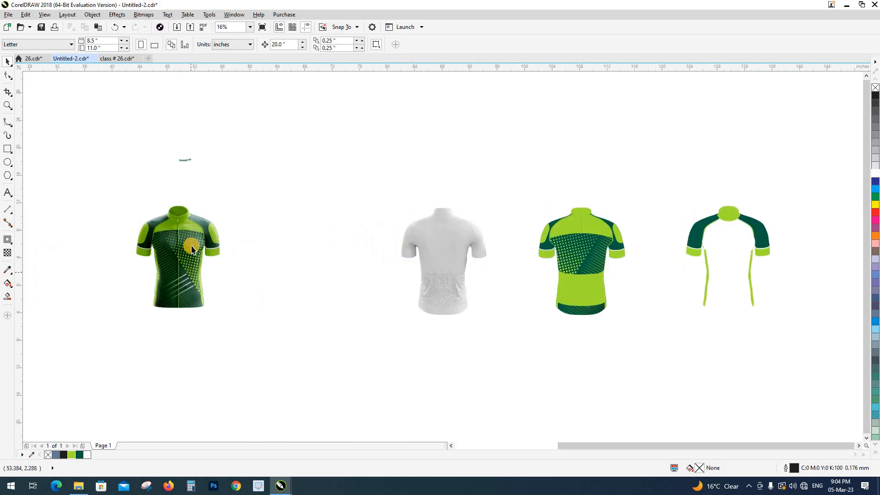
scroll(665, 255, "right", 3)
scroll(657, 254, "up", 2)
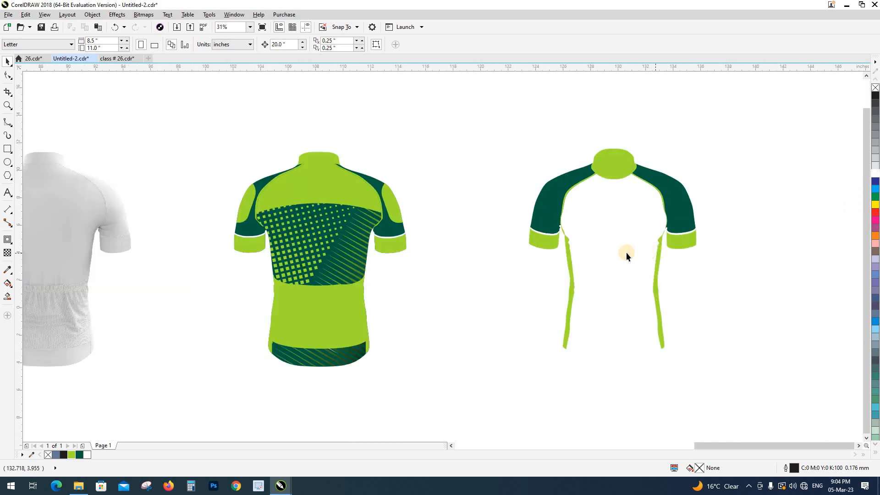
left_click_drag(745, 350, 764, 372)
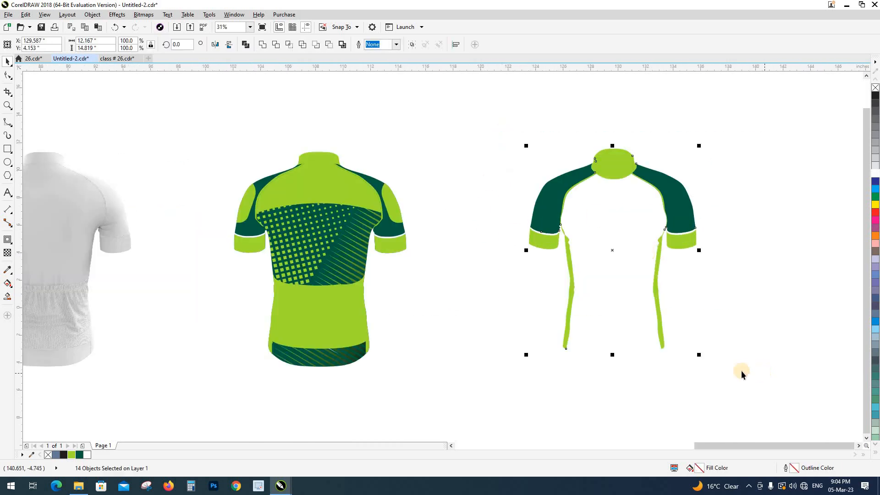
key("Delete")
Move the grey back-shading bitmap 20 inches to the right so it overlays the coloured jersey back.
scroll(229, 264, "left", 4)
left_click(229, 261)
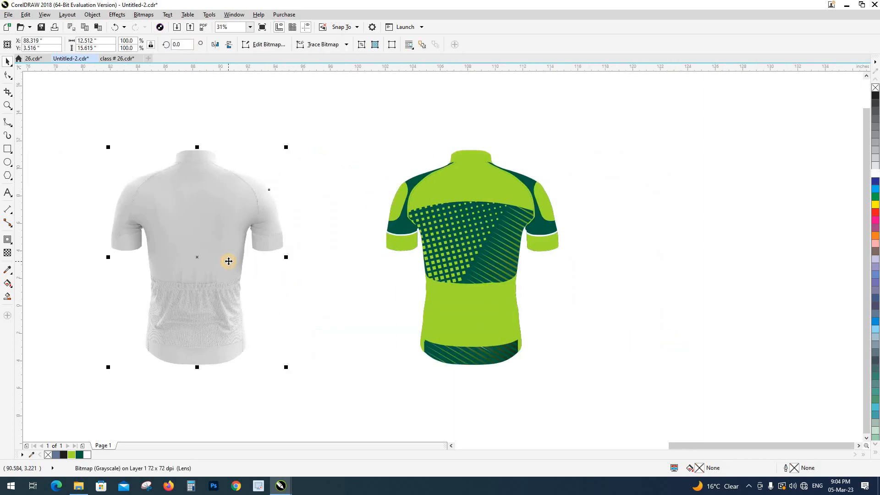
left_click(209, 268)
key("Right")
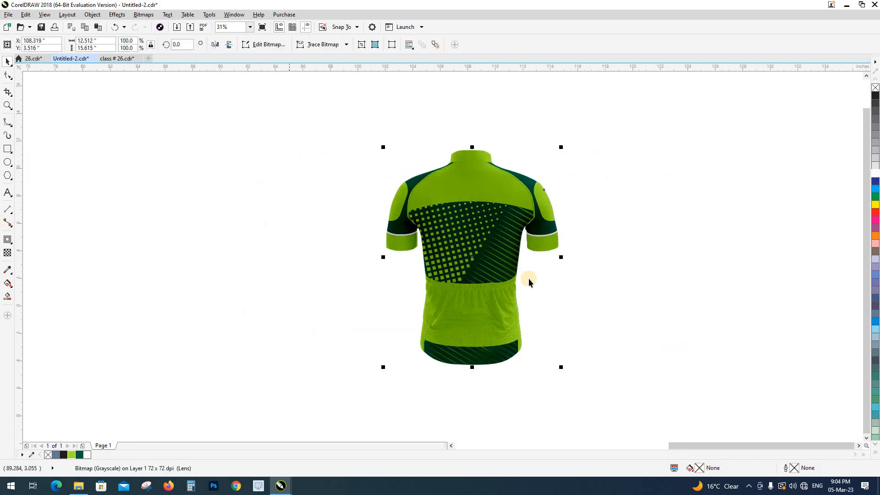
scroll(503, 292, "up", 3)
scroll(468, 298, "down", 4)
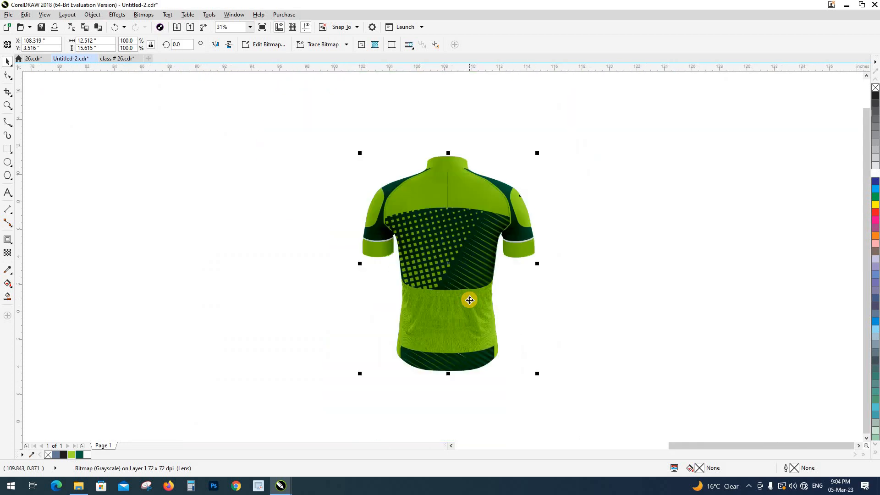
Select the jersey back together with its shading and place it directly beside the front jersey.
left_click_drag(381, 210, 532, 370)
key("Left")
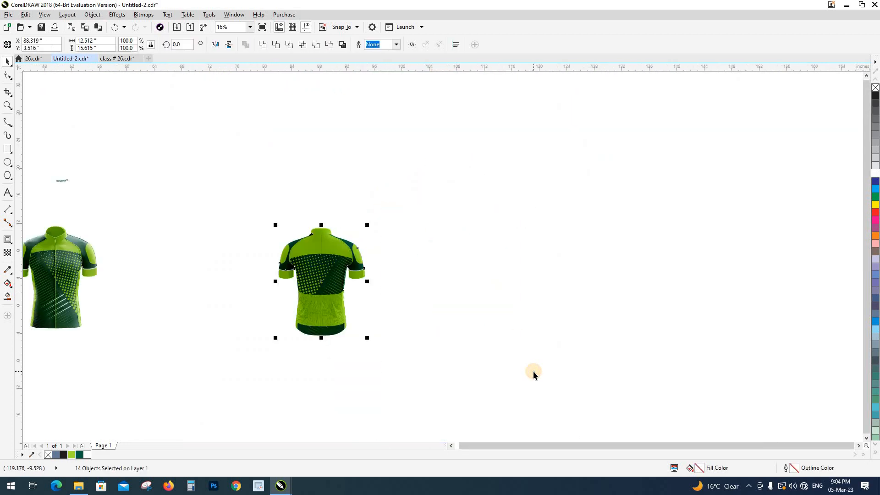
key("Left")
key("Left")
key("Right")
left_click_drag(184, 285, 378, 266)
scroll(464, 266, "up", 1)
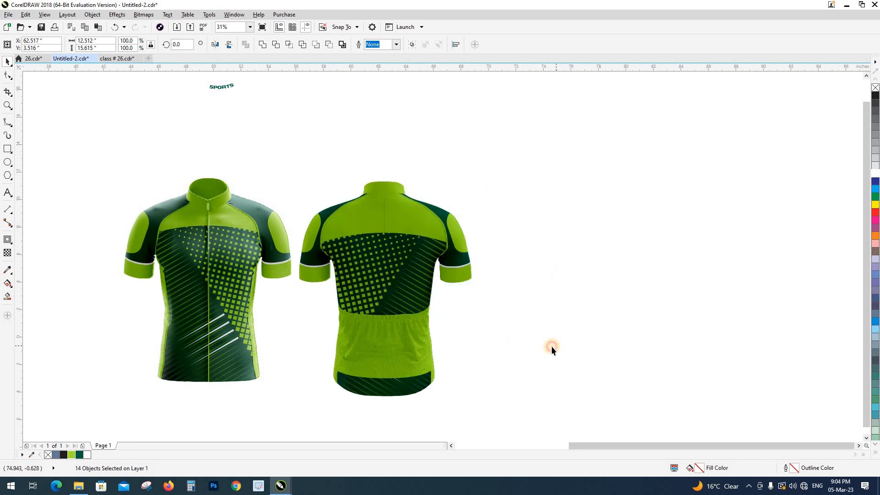
left_click(552, 345)
Move the shading bitmap 20 inches and the patterned body PowerClip 40 inches to the right, clear of the jersey back.
scroll(385, 214, "up", 3)
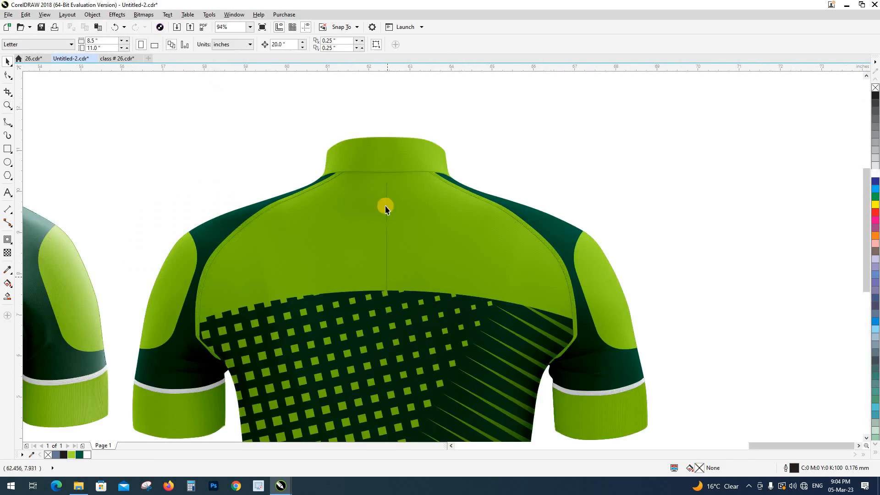
scroll(385, 215, "up", 3)
scroll(388, 231, "down", 6)
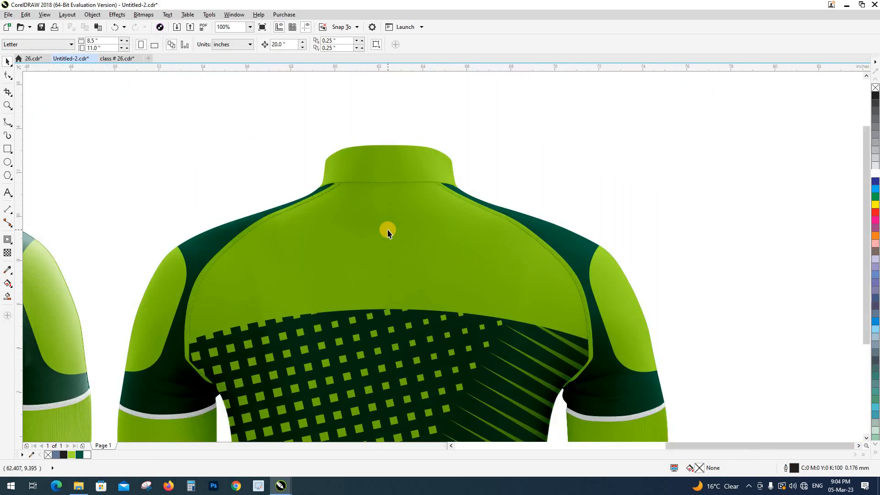
left_click(394, 265)
key("Right")
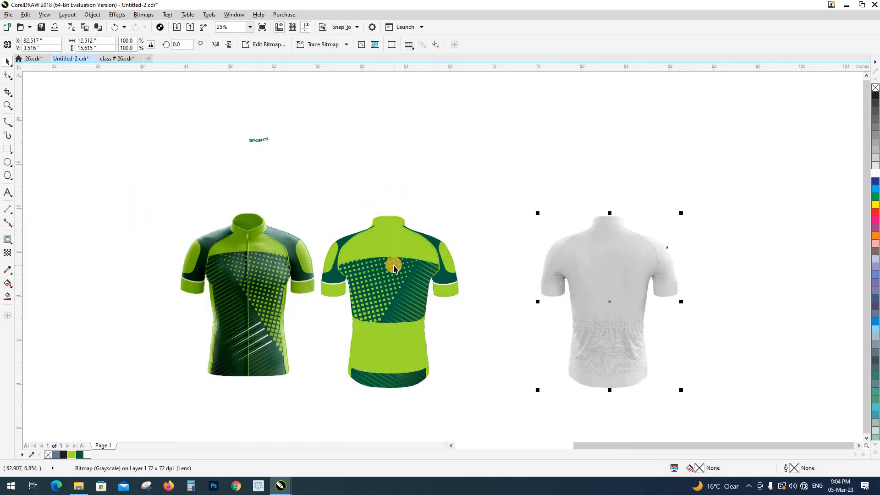
left_click(395, 265)
left_click_drag(412, 291, 348, 278)
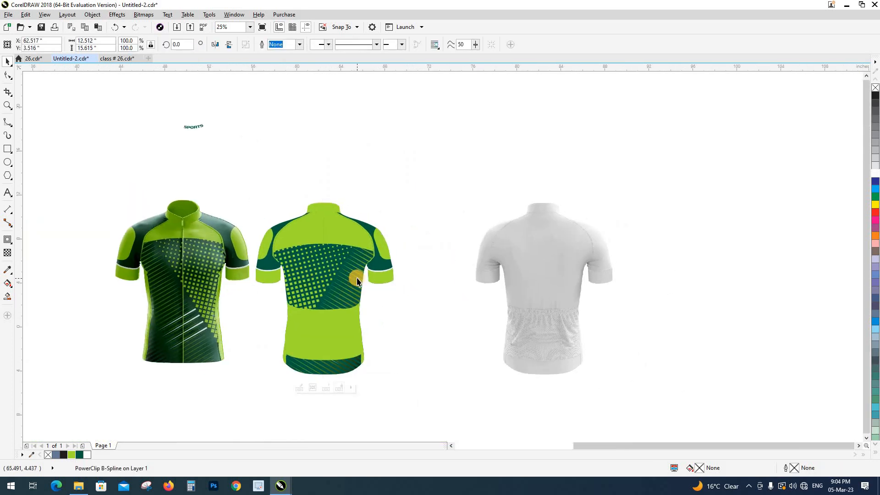
key("Right")
key("Right")
left_click_drag(386, 299, 248, 283)
left_click(610, 153)
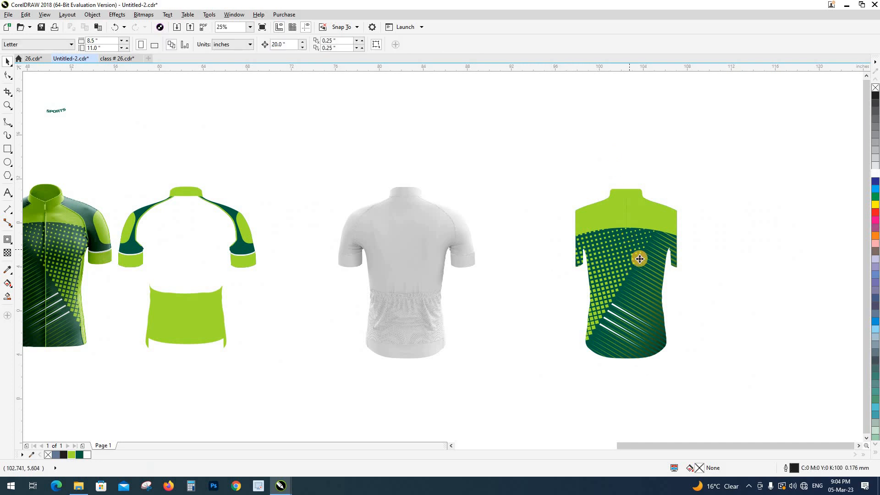
Extract the pattern from the body PowerClip, move it 20 inches further right and ungroup it.
left_click(640, 259)
key("ctrl+shift+x")
left_click_drag(735, 328, 309, 330)
key("Right")
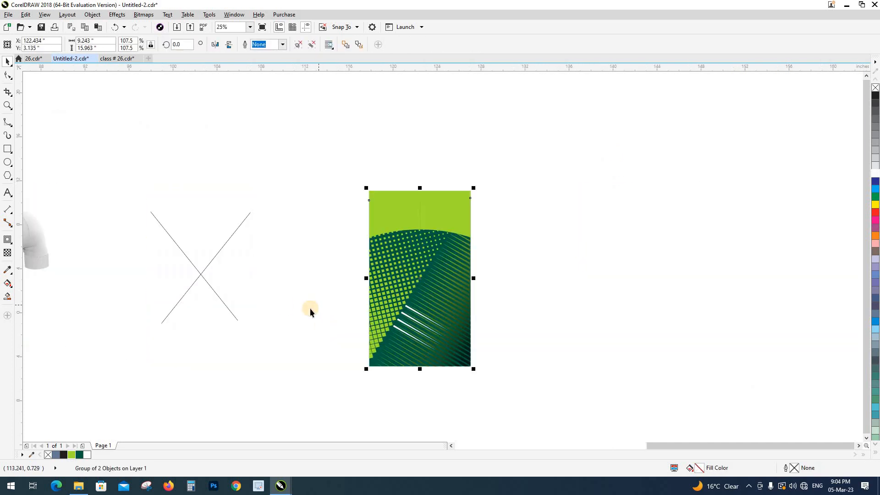
key("ctrl+u")
left_click(519, 290)
left_click_drag(438, 212, 488, 175)
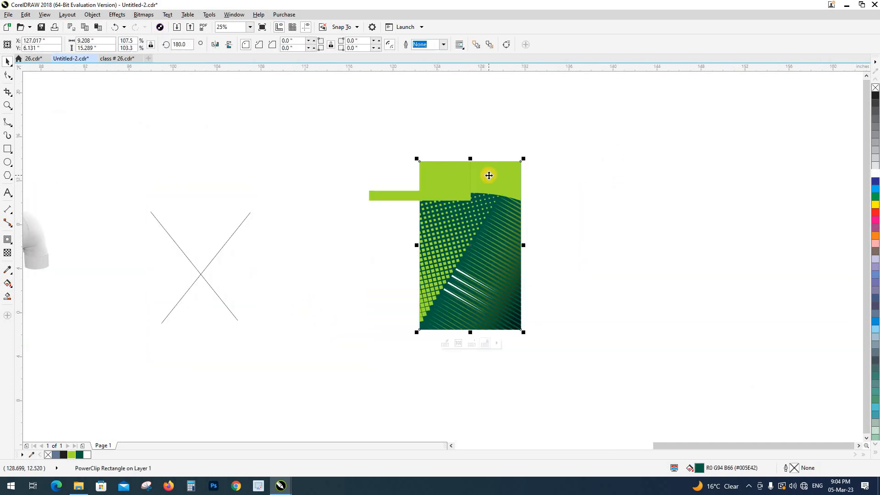
key("ctrl+z")
Stretch the light green top rectangle down to the dark pattern's upper curve, about 3.5 inches tall, covering the centre seam line.
scroll(419, 183, "up", 3)
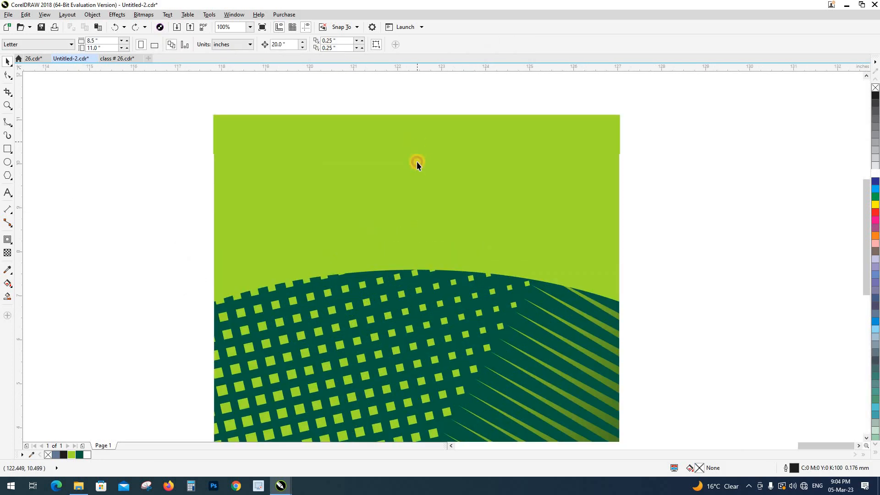
left_click_drag(415, 161, 419, 246)
left_click_drag(419, 266, 418, 274)
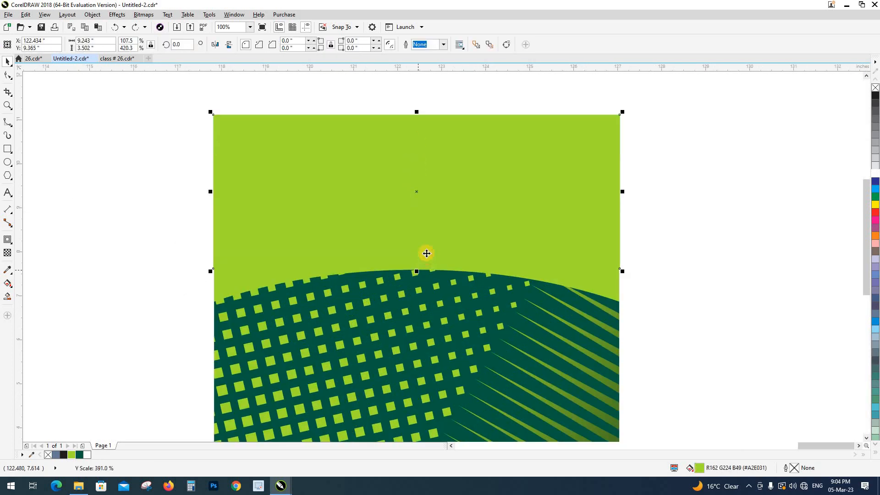
Group the pattern pieces again and move the group 20 inches left, back over the empty body outline.
scroll(424, 250, "down", 2)
left_click(549, 270)
scroll(423, 237, "down", 1)
left_click_drag(458, 329, 540, 334)
key("ctrl+g")
key("shift+F9")
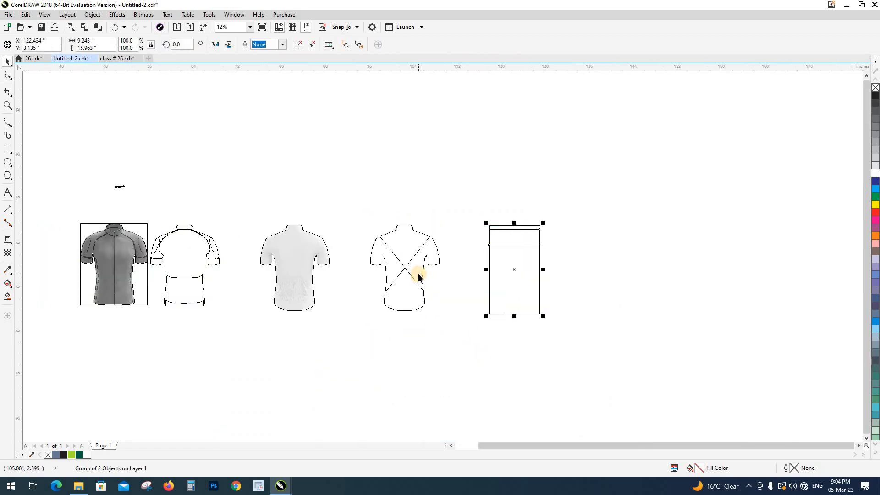
scroll(419, 274, "up", 1)
key("shift+F9")
key("Left")
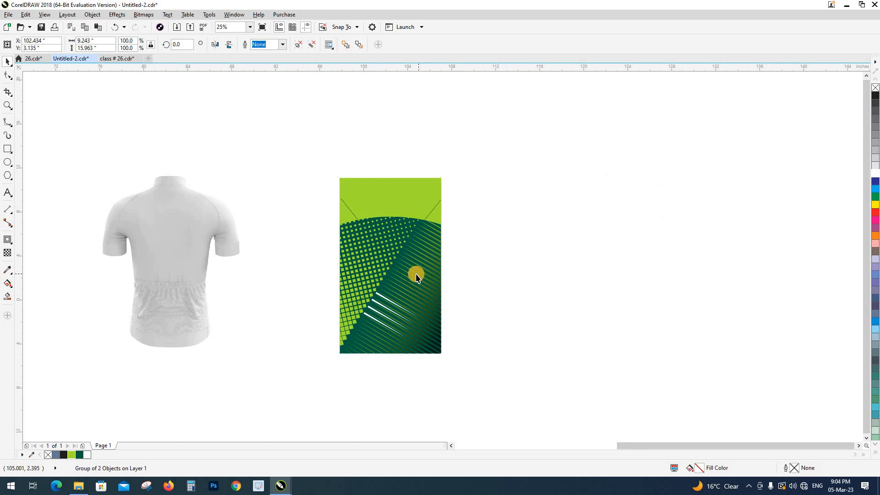
Place the pattern group inside the jersey back's body outline as a PowerClip and return to the full-colour view.
key("shift+F9")
scroll(336, 213, "up", 1)
key("Escape")
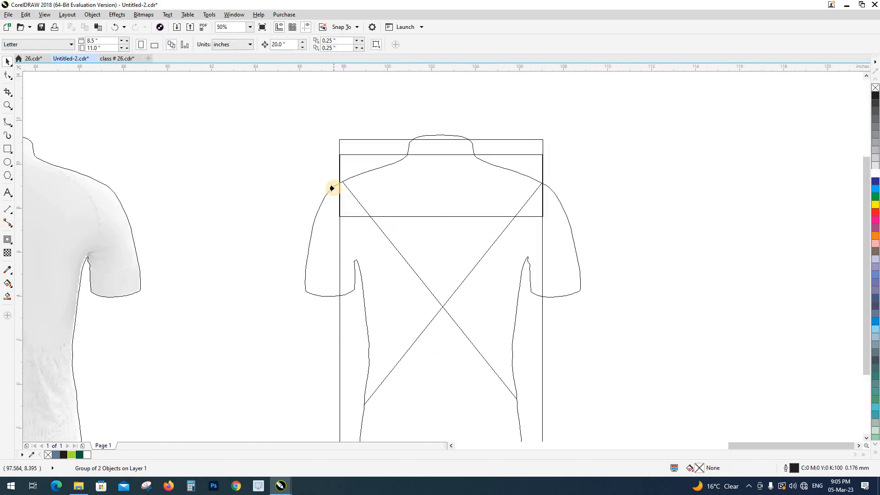
key("shift+F9")
Move the patterned body PowerClip 40 inches left, back into place beneath the jersey back's sleeves and collar.
left_click(493, 252)
scroll(493, 255, "down", 2)
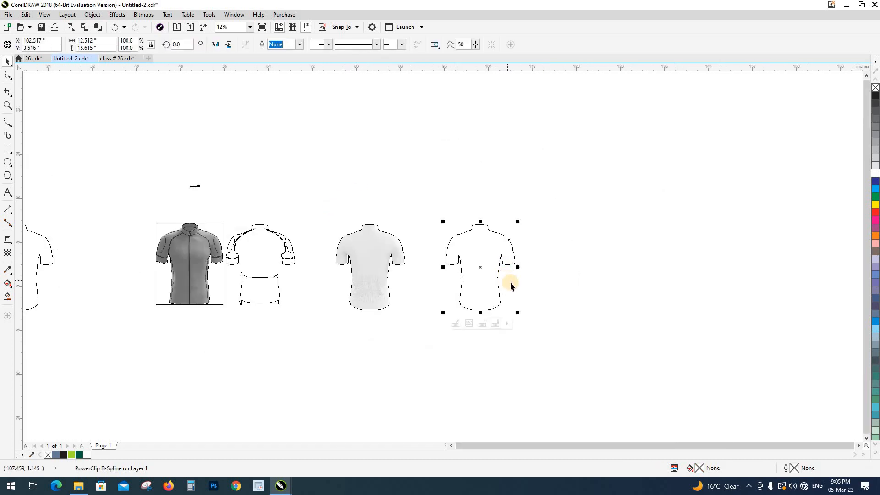
key("Left")
key("Left")
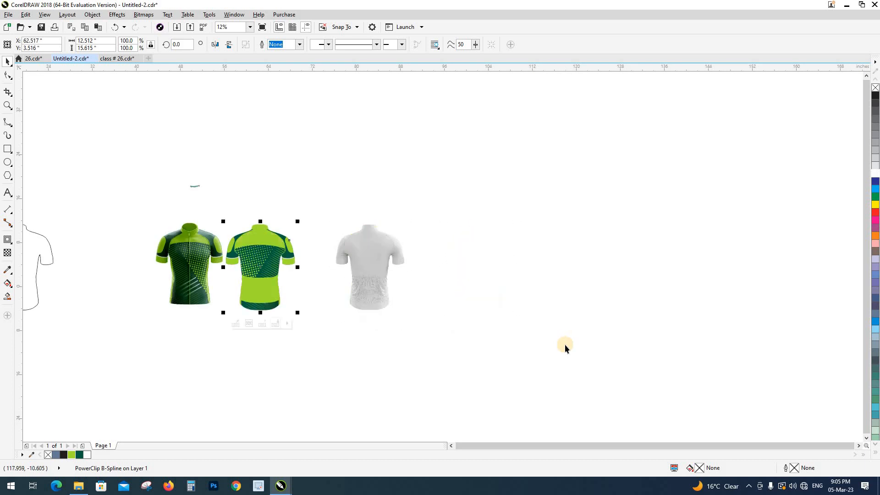
Move the grayscale shading bitmap 20 inches left onto the patterned jersey back and save the document.
left_click_drag(454, 354, 304, 198)
key("Left")
key("Left")
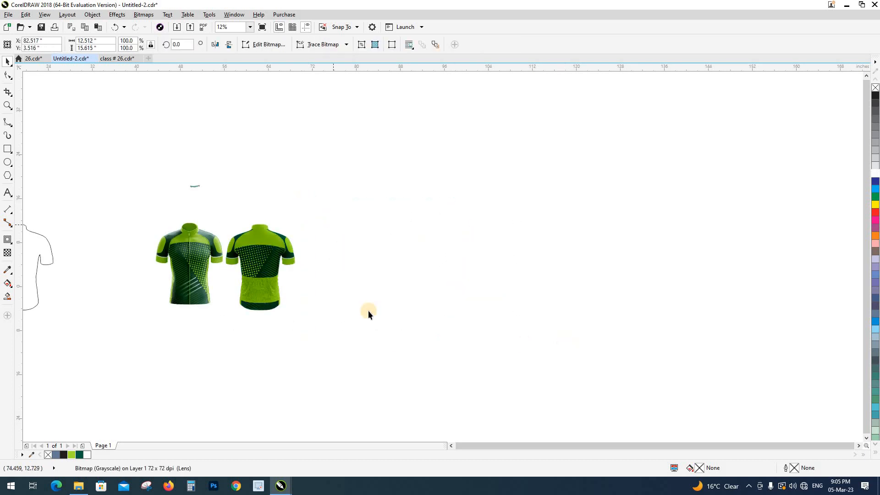
key("z")
left_click_drag(211, 212, 336, 330)
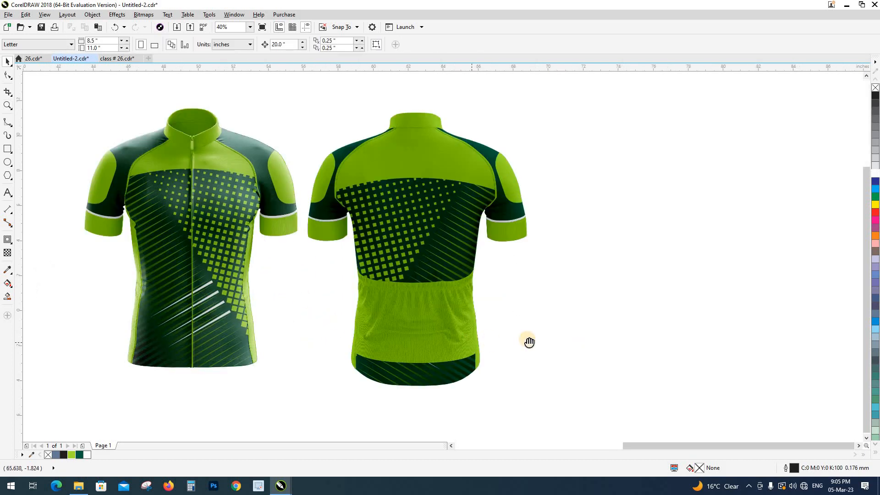
left_click_drag(529, 341, 591, 342)
left_click_drag(333, 315, 361, 323)
key("ctrl+s")
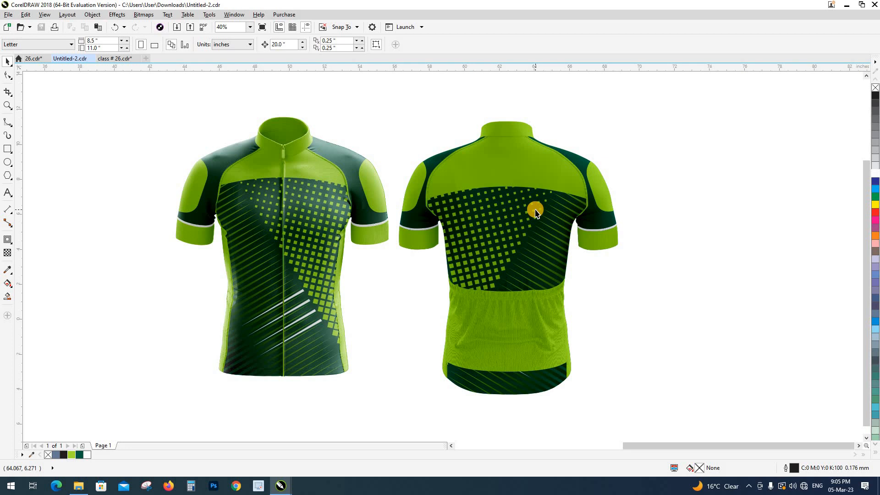
Place a copy of the back shading bitmap 20 inches to the right and set its transparency merge mode to Normal.
mouse_move(478, 253)
left_mouse_down()
mouse_move(311, 262)
mouse_move(492, 261)
left_mouse_up()
scroll(311, 262, "down", 3)
left_click(326, 264)
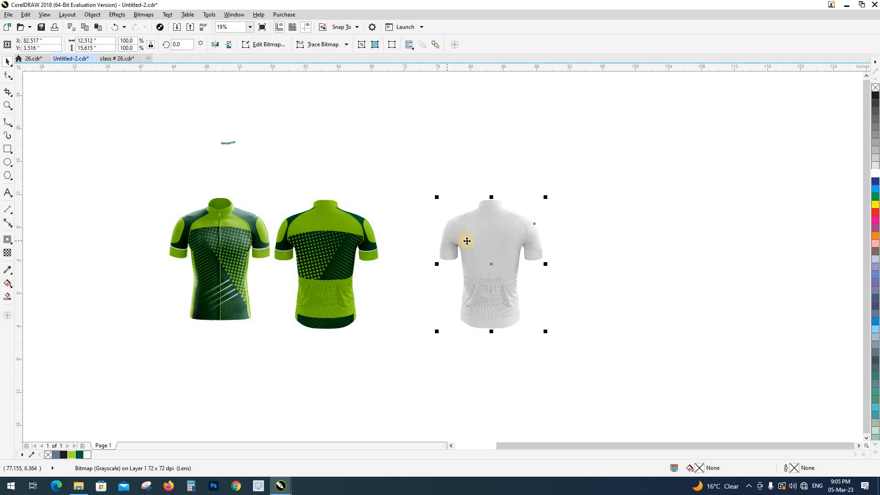
left_click(8, 252)
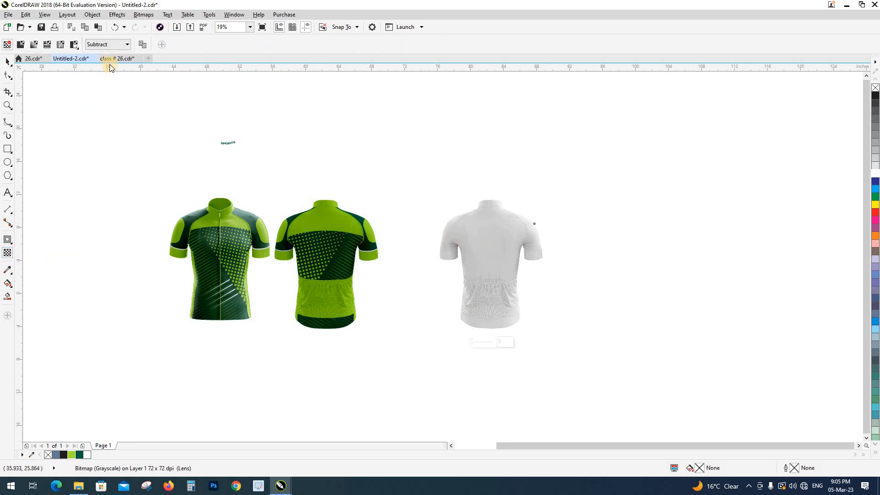
left_click(108, 58)
left_click(106, 57)
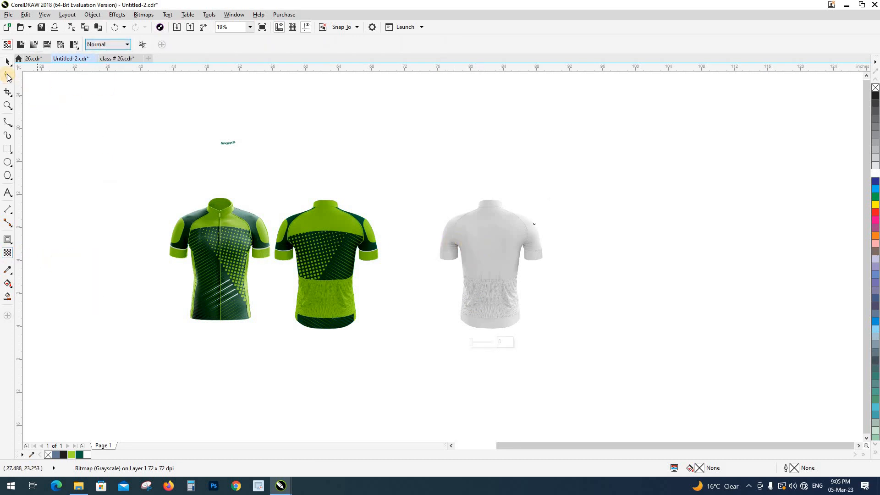
left_click(9, 66)
left_click(510, 243)
left_click(471, 240)
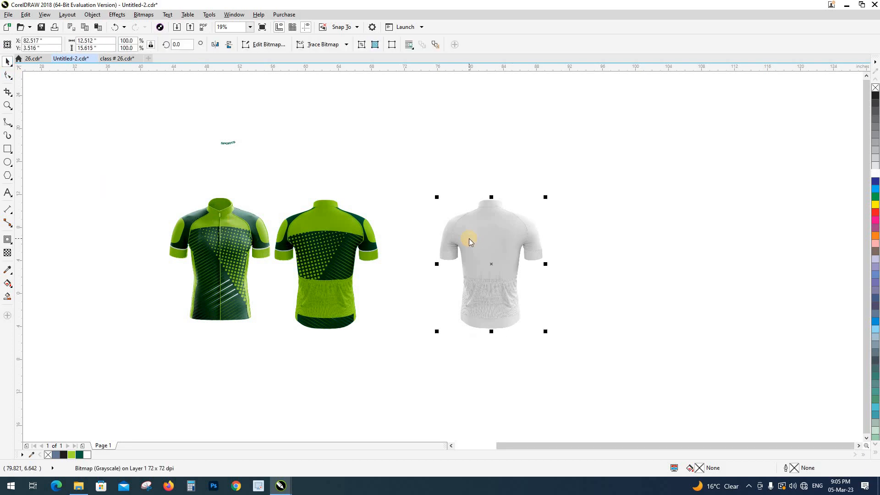
Export only the selected gray jersey back as a PDF named cycling dummy b into Downloads > New folder.
key("ctrl+e")
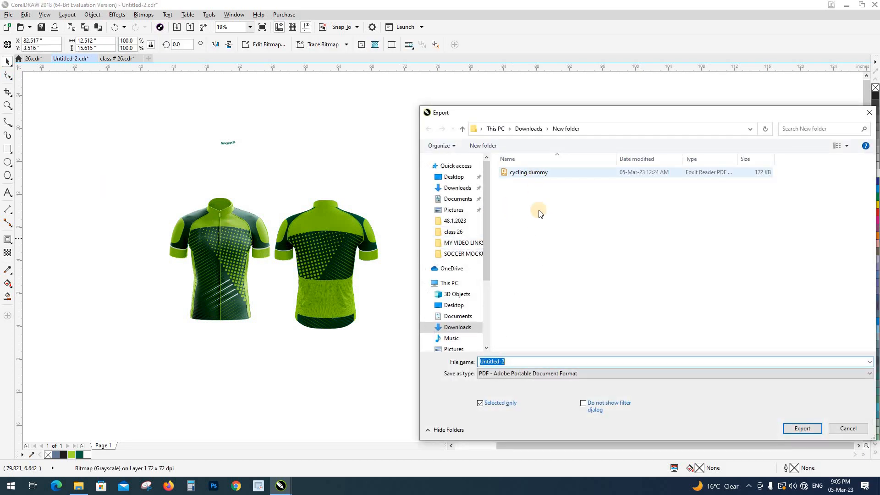
left_click(544, 212)
right_click(543, 213)
mouse_move(571, 218)
left_click(651, 218)
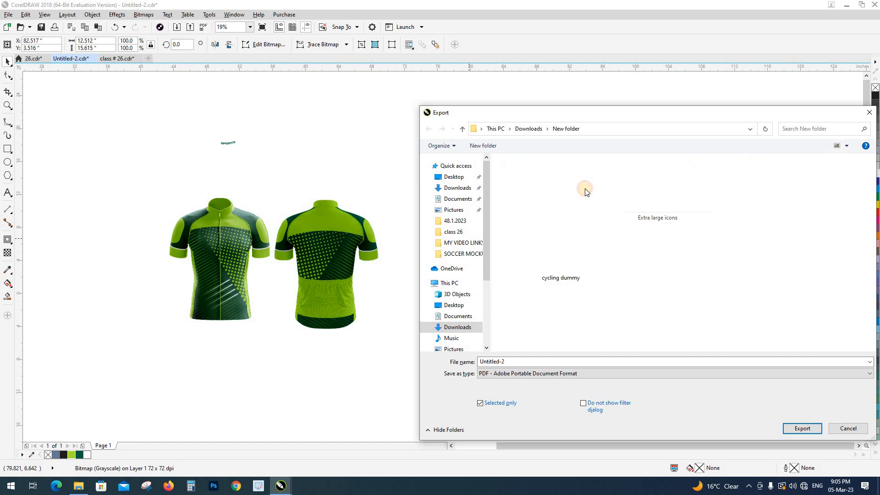
left_click(533, 361)
left_click(533, 362)
type("b")
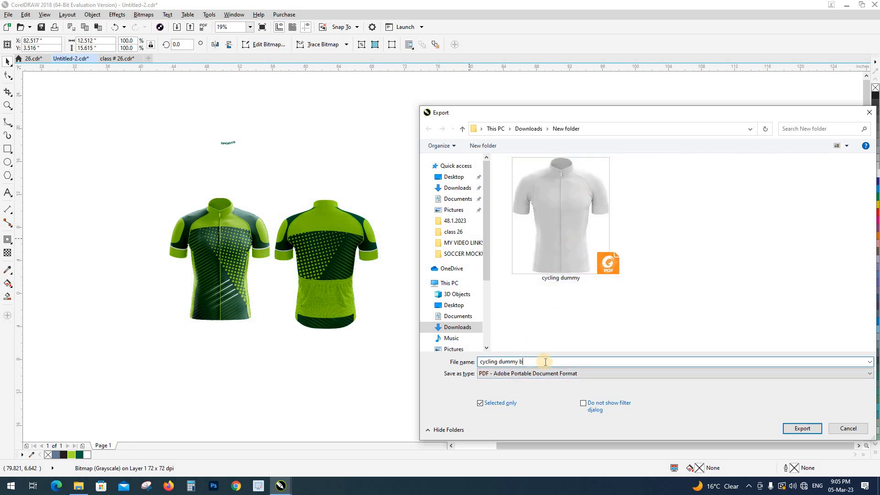
left_click(787, 427)
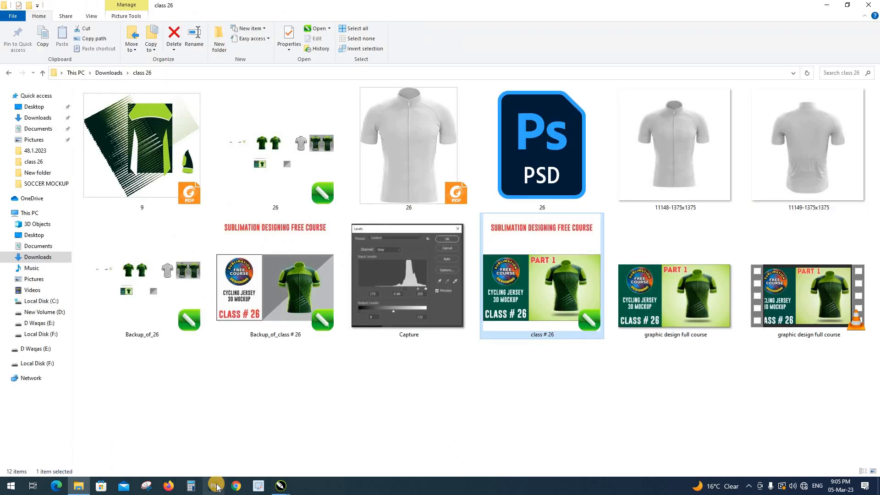
Launch Photoshop, open the settings for a new document and enlarge the dialog.
left_click(217, 487)
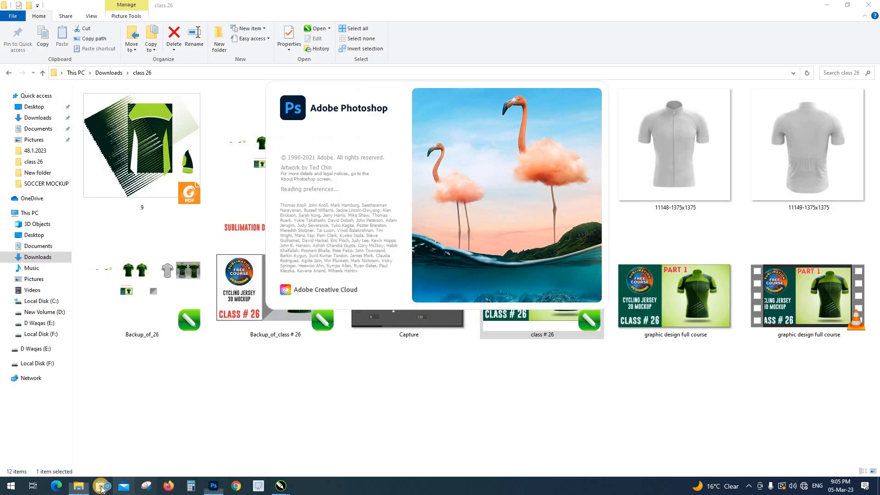
left_click(85, 486)
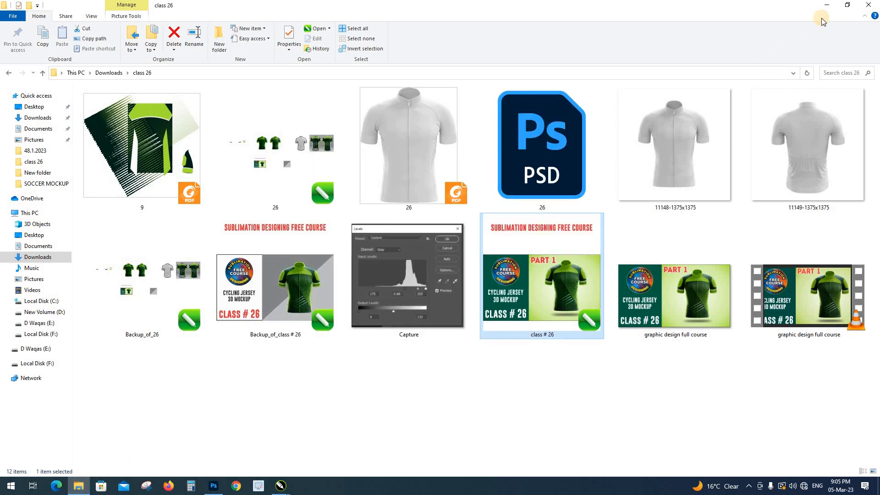
left_click(826, 5)
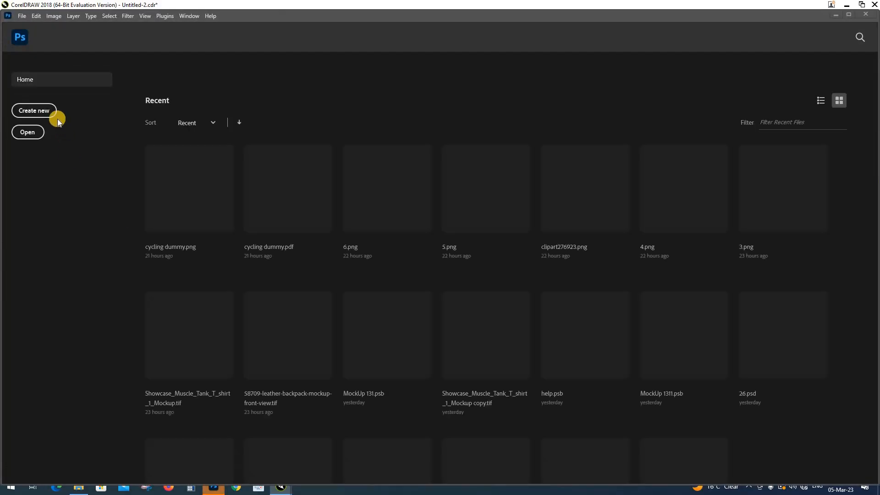
left_click(52, 115)
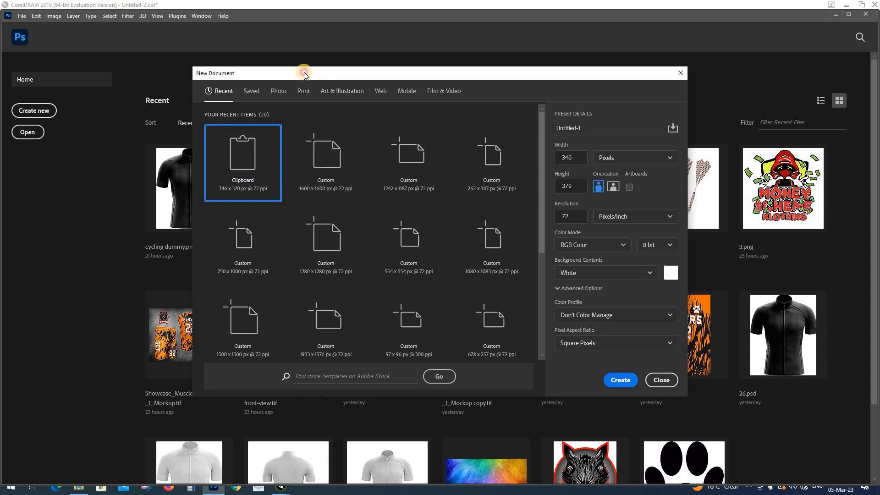
left_click_drag(304, 74, 263, 66)
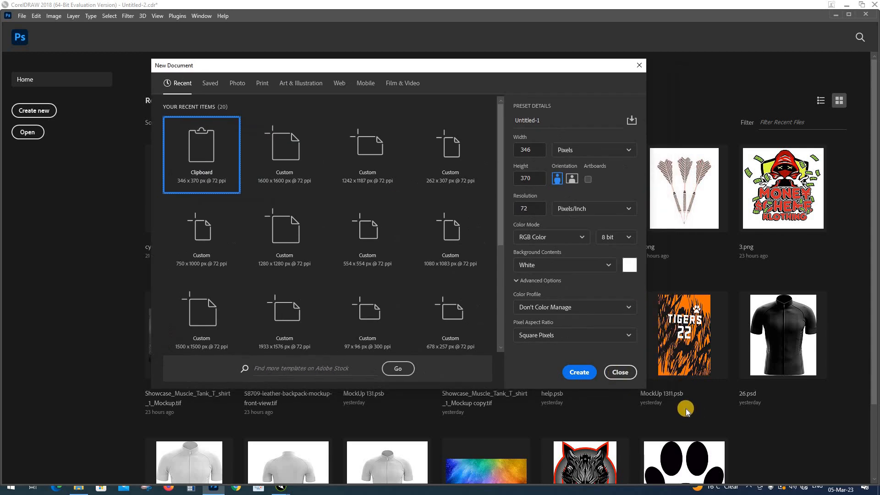
left_click_drag(645, 387, 860, 477)
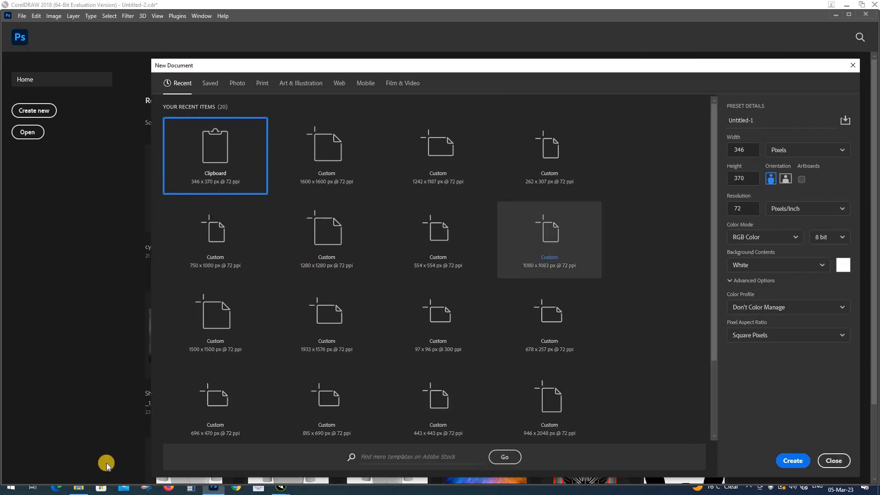
Switch to File Explorer, open Downloads > New folder and try to bring the cycling dummy b PDF into Photoshop.
left_click(80, 486)
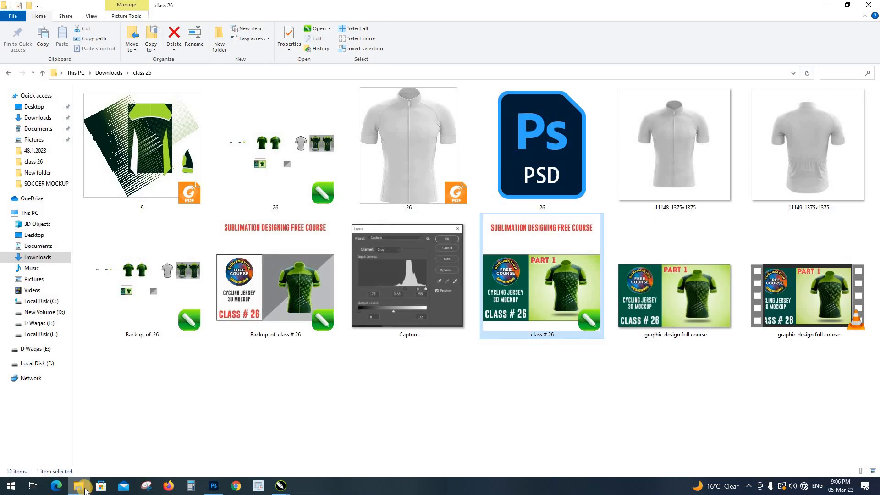
left_click(35, 107)
left_click(38, 119)
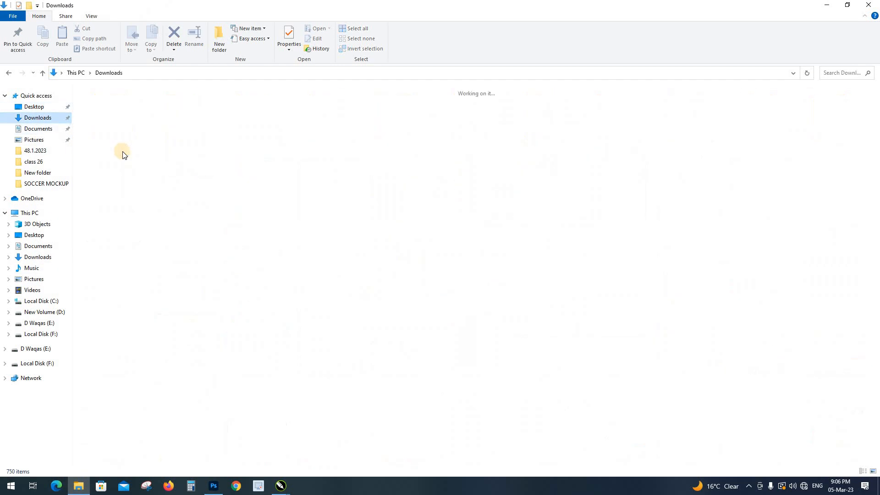
double_click(331, 137)
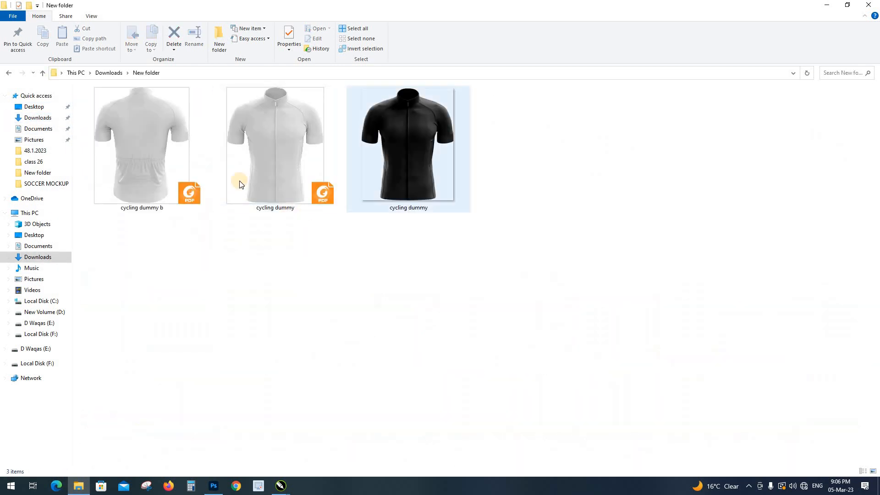
left_click(145, 206)
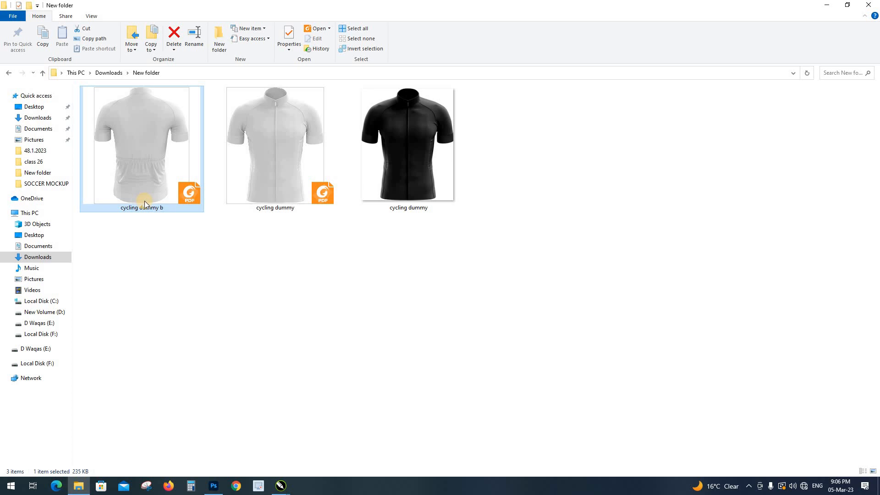
left_click_drag(145, 201, 106, 404)
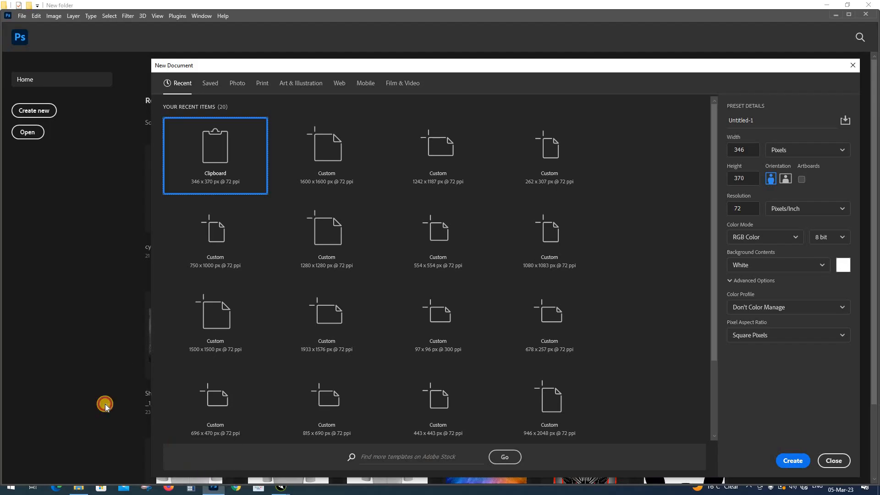
Create the blank 346 x 370 px document, and import cycling dummy b.pdf at 300 pixels/inch as a separate document.
left_click(807, 465)
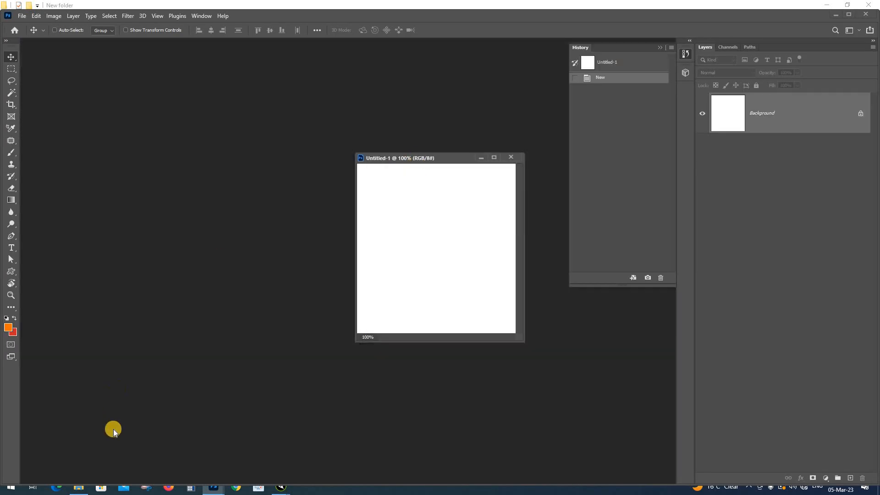
left_click(81, 489)
left_click_drag(200, 188, 181, 331)
left_click(541, 288)
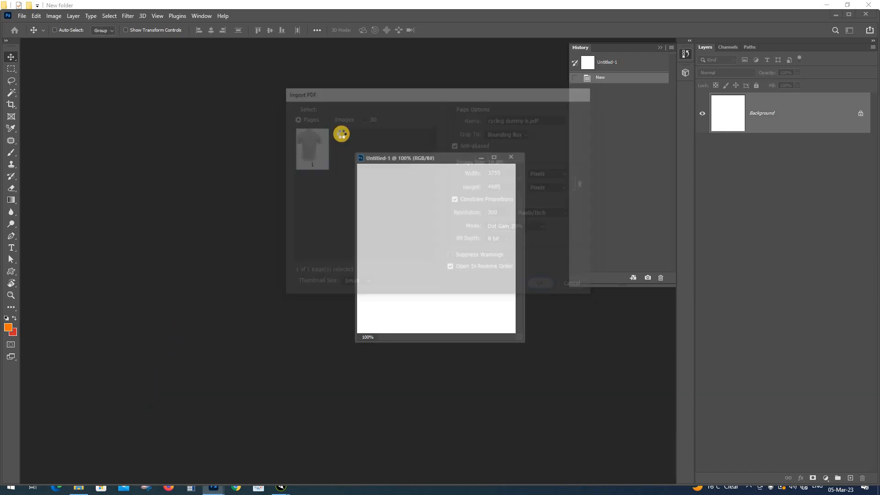
left_click_drag(290, 58, 262, 61)
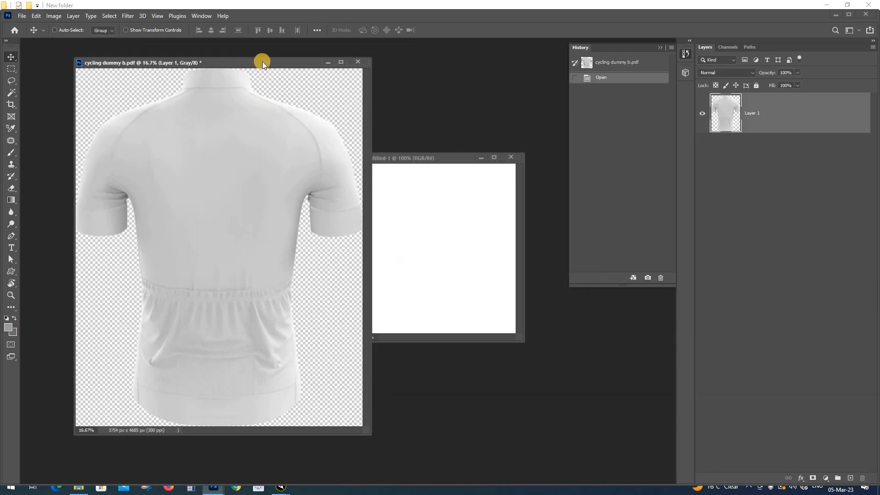
key("ctrl+0")
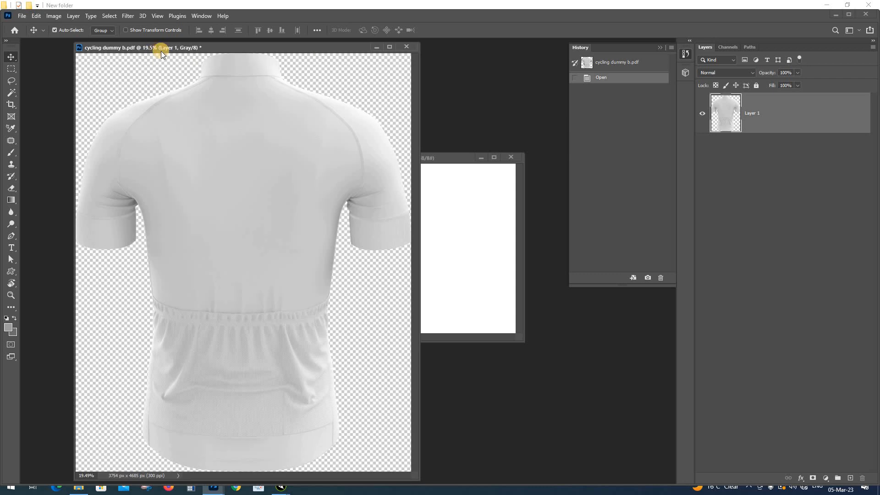
Darken the jersey back with Levels: input 183, 0.68 and 247, output white level 126.
key("ctrl+l")
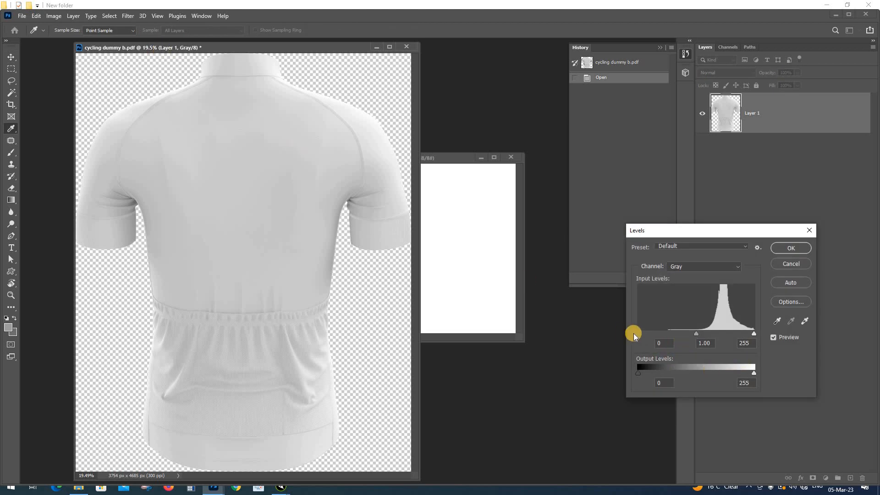
left_click_drag(636, 334, 722, 336)
left_click_drag(744, 372, 695, 374)
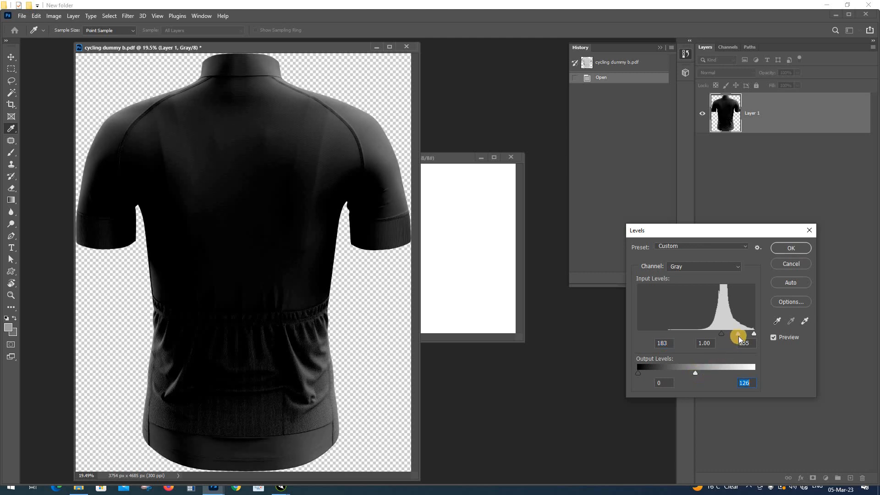
mouse_move(742, 336)
left_mouse_down()
mouse_move(757, 335)
mouse_move(749, 334)
left_mouse_up()
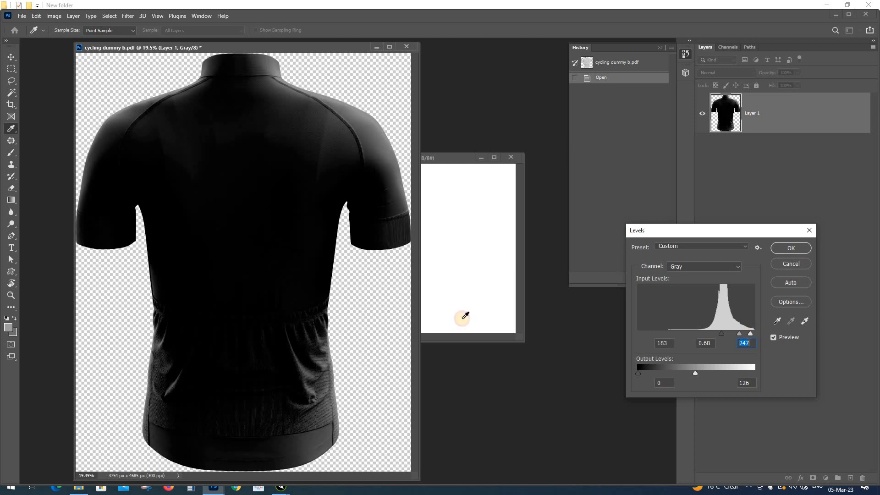
left_click(787, 248)
key("v")
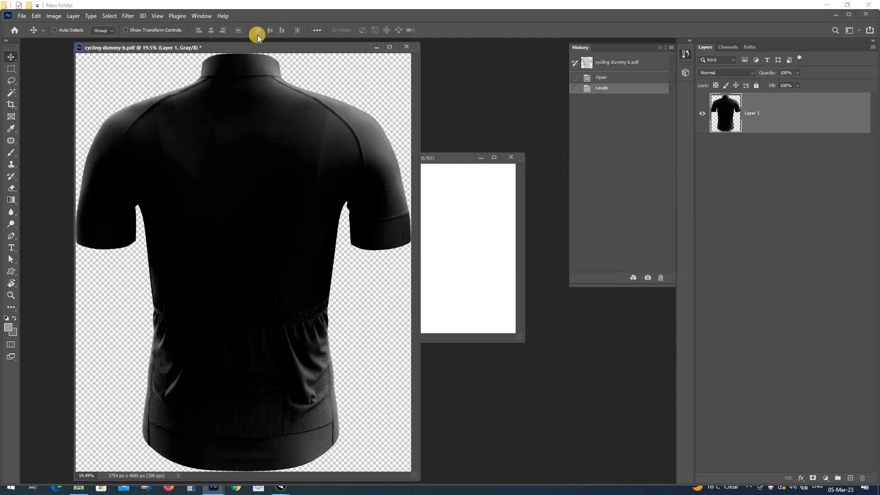
Save the darkened jersey back as a PNG named cycling dummy b in New folder with the default PNG options.
key("ctrl+shift+s")
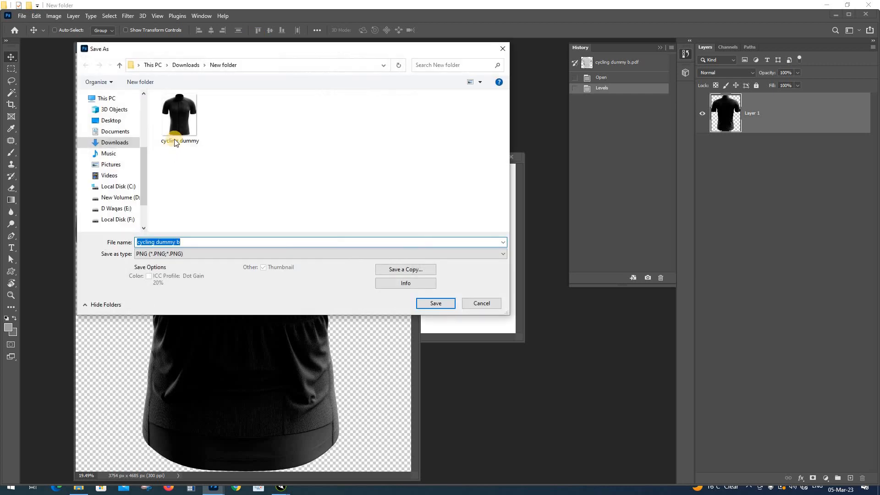
left_click(172, 128)
left_click(189, 243)
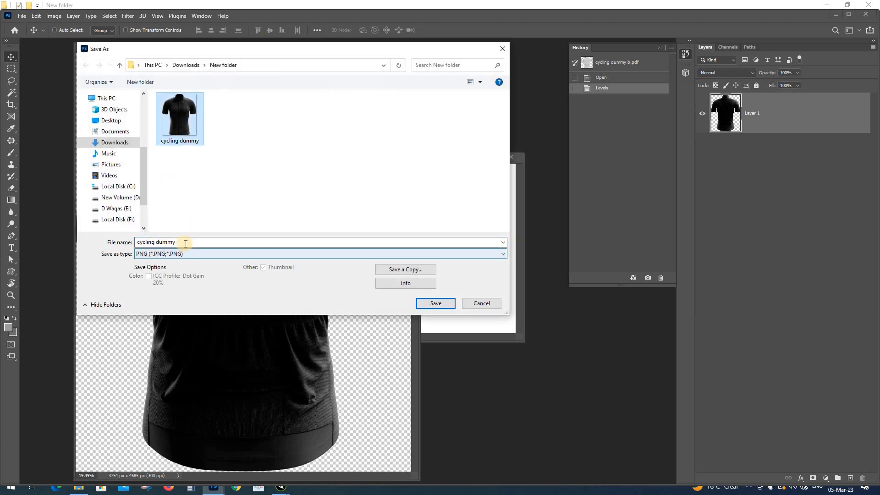
type("b")
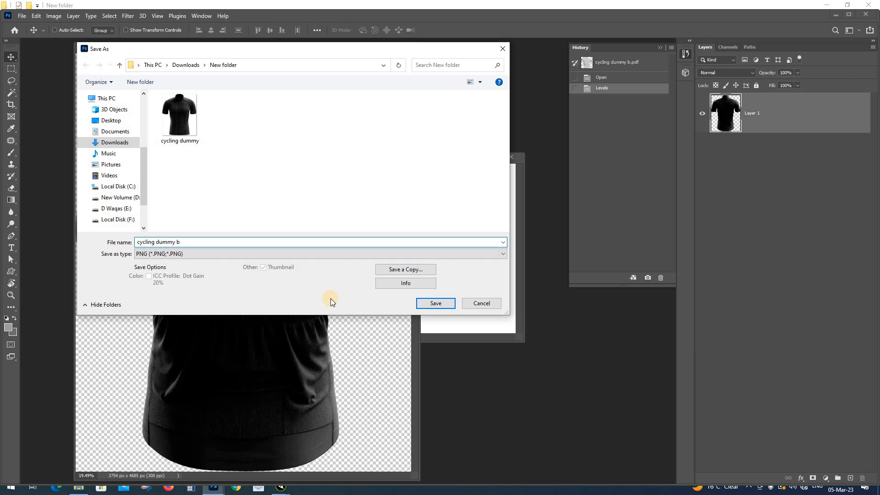
left_click(446, 304)
left_click(494, 145)
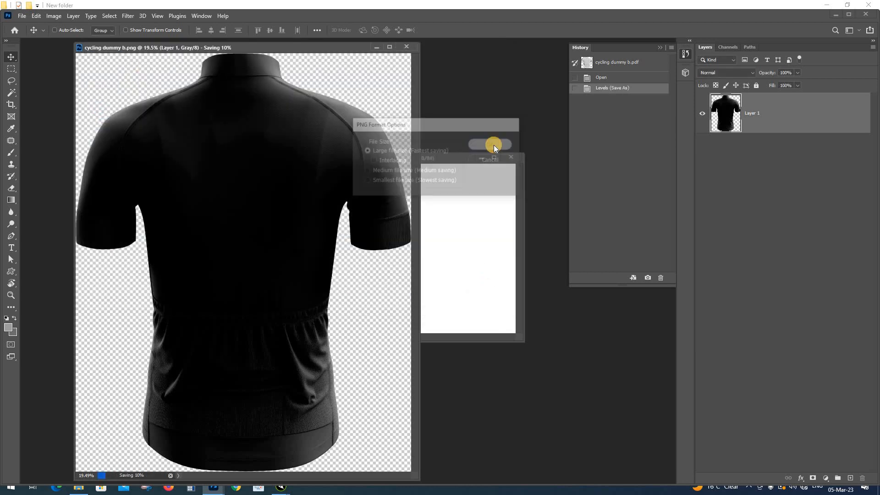
Switch to File Explorer and bring the cycling dummy b PNG from New folder into the CorelDRAW drawing beside the white jersey back.
left_click(82, 488)
left_click(270, 186)
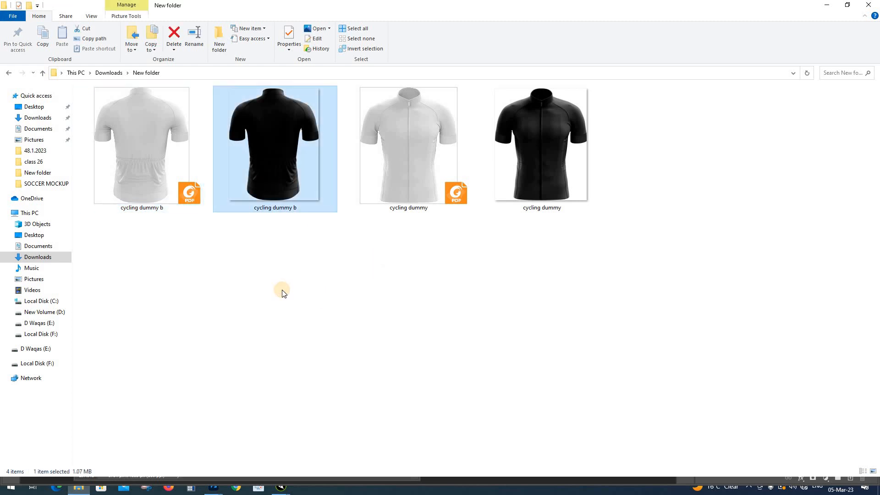
left_click_drag(275, 188, 658, 260)
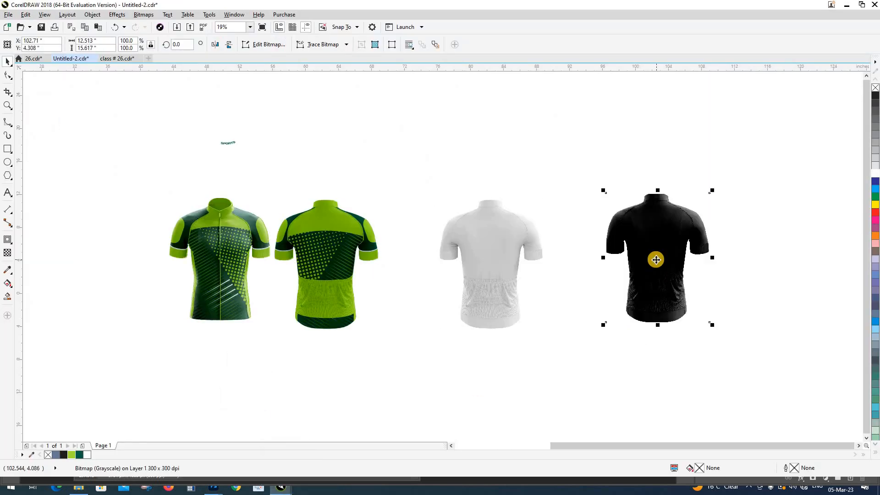
scroll(629, 258, "up", 2)
scroll(629, 258, "down", 2)
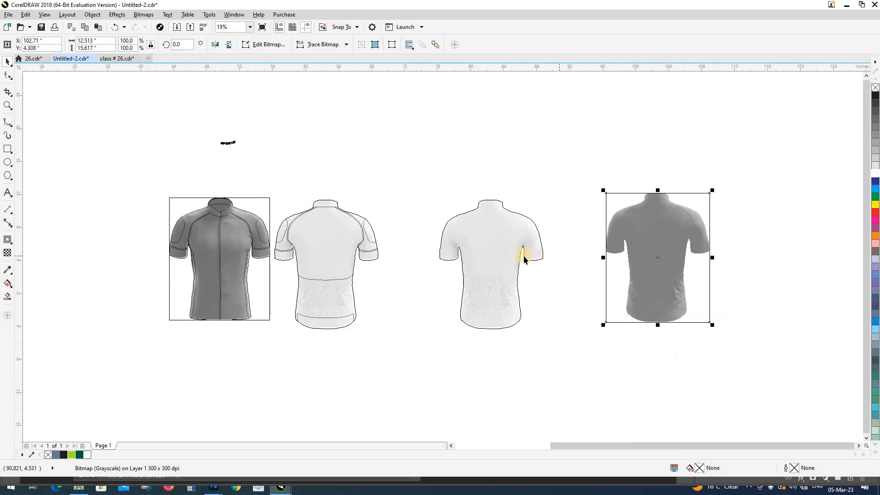
Centre the black jersey bitmap on the white jersey back both ways, and shift it 20 inches to the right.
left_click(499, 251, "shift")
key("c")
key("e")
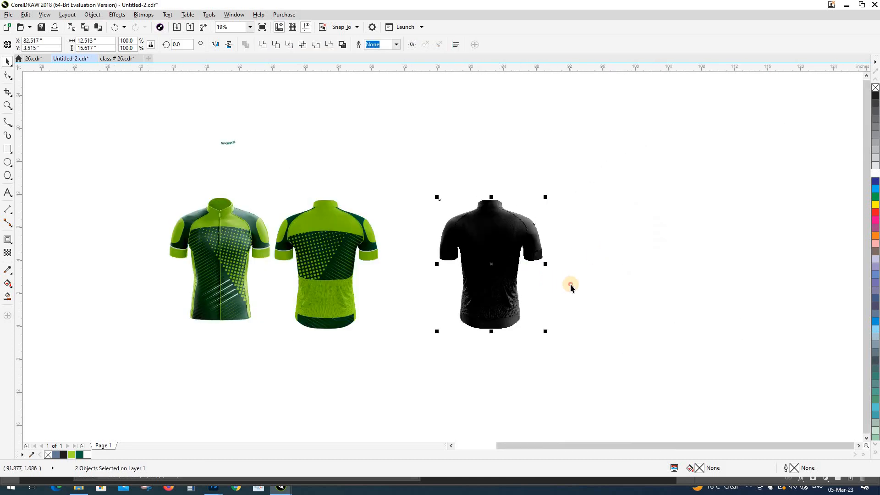
left_click(569, 283)
key("shift+F9")
left_click(492, 257)
left_click_drag(492, 257, 601, 261)
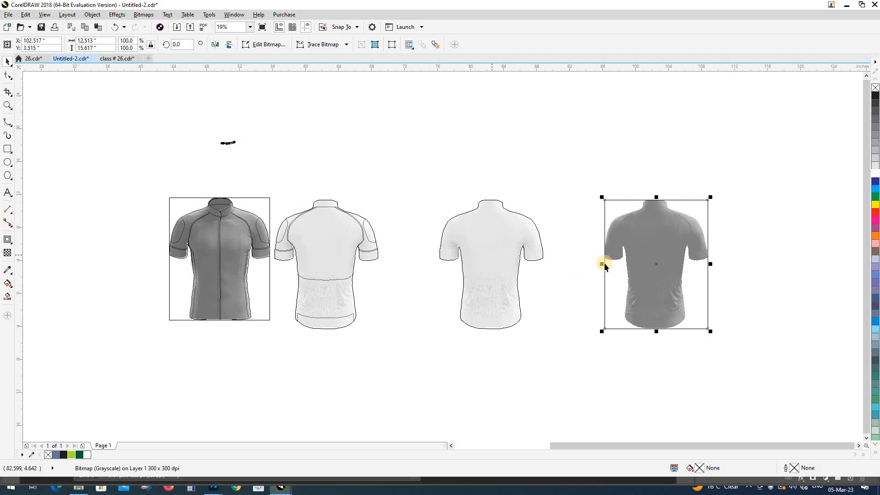
Set the black jersey bitmap's transparency merge mode to Screen.
scroll(613, 246, "up", 2)
key("shift+F9")
scroll(613, 246, "down", 2)
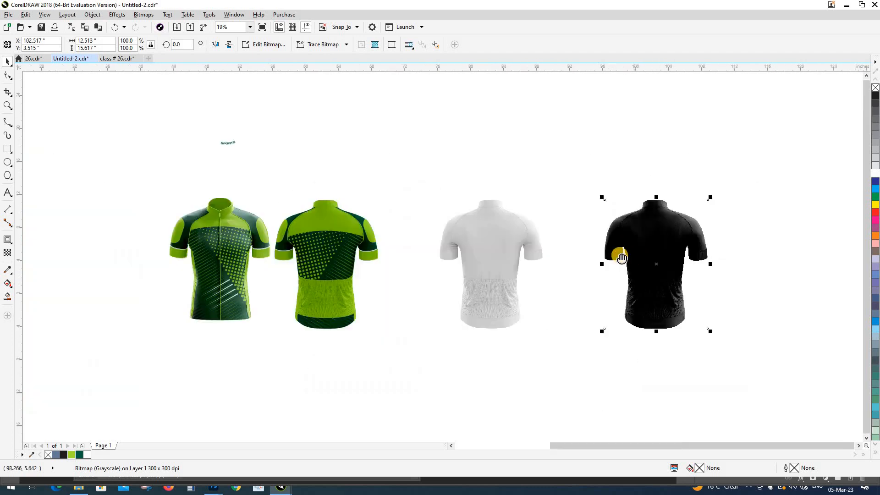
left_click(6, 253)
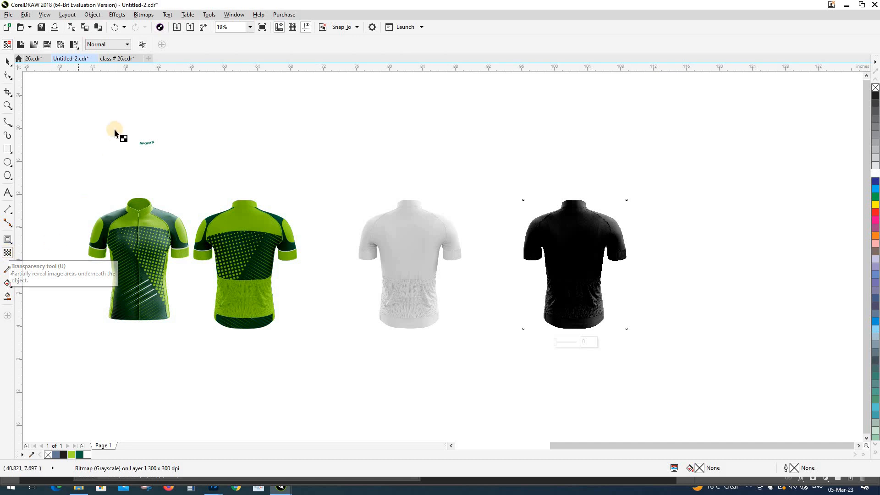
left_click(108, 44)
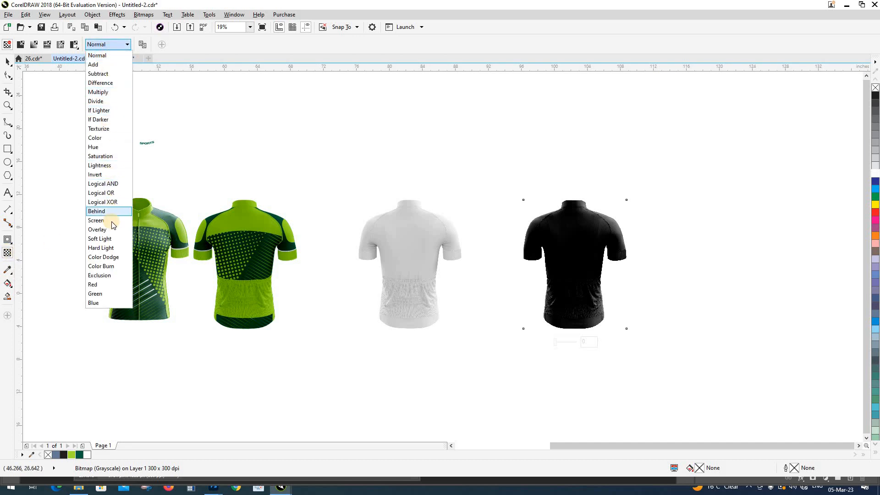
left_click(97, 220)
key("space")
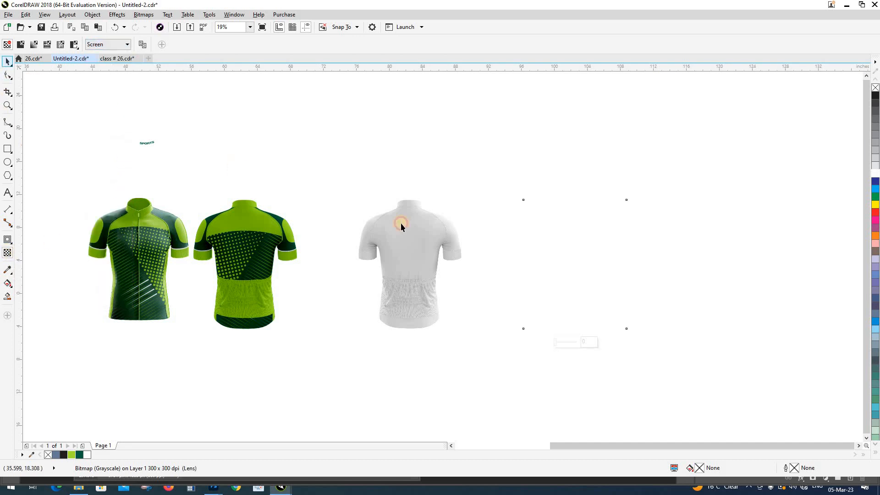
Stack the Screen bitmap on the white jersey back, group the two and try the group over the green jersey back.
key("Left")
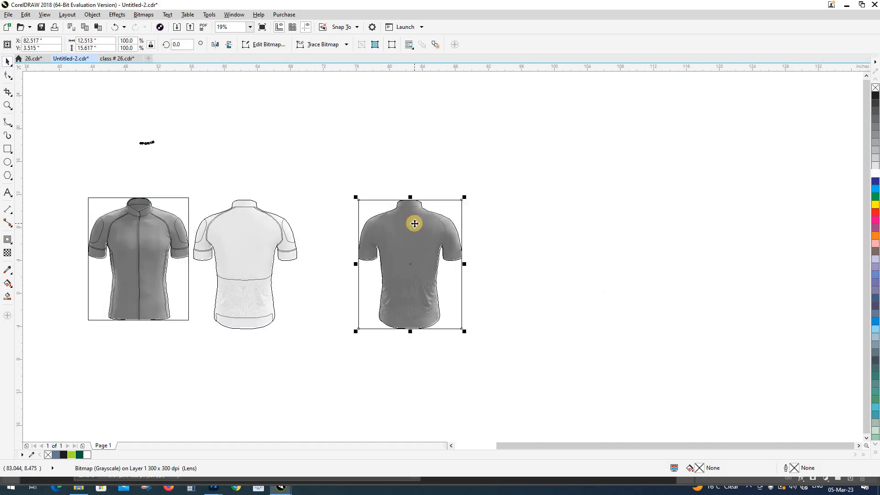
scroll(383, 238, "up", 2)
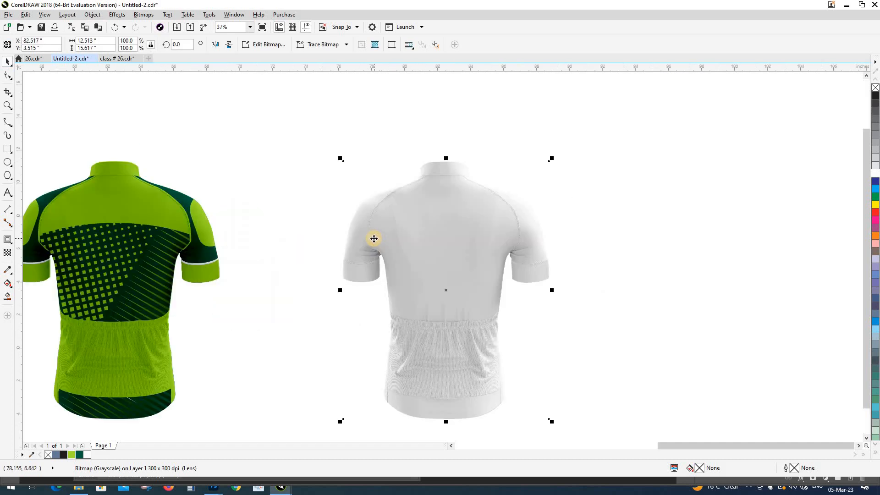
scroll(442, 230, "down", 2)
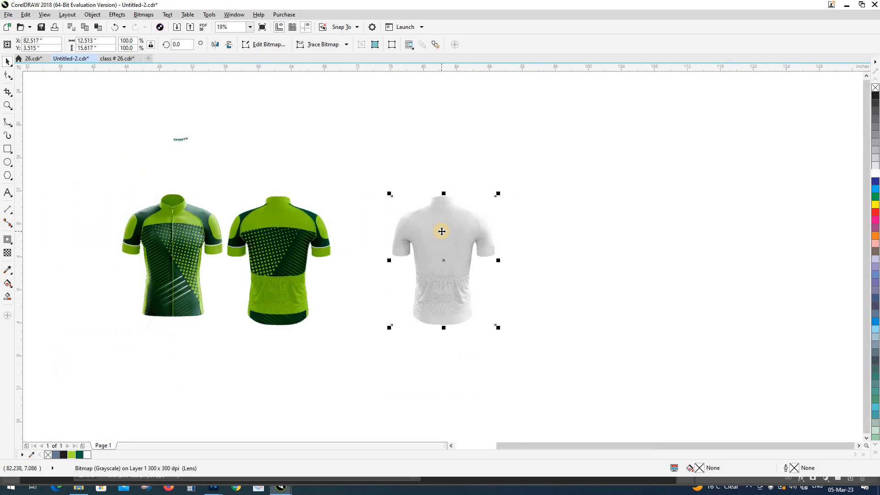
key("ctrl+r")
key("ctrl+z")
left_click_drag(590, 364, 358, 164)
key("ctrl+g")
key("Left")
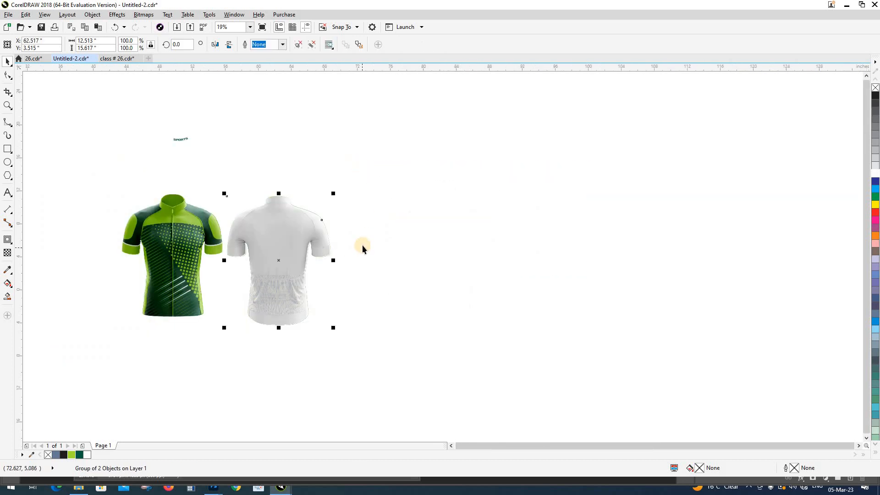
Return the group 20 inches to the right, and ungroup it to separate the Screen bitmap from the white jersey.
key("Right")
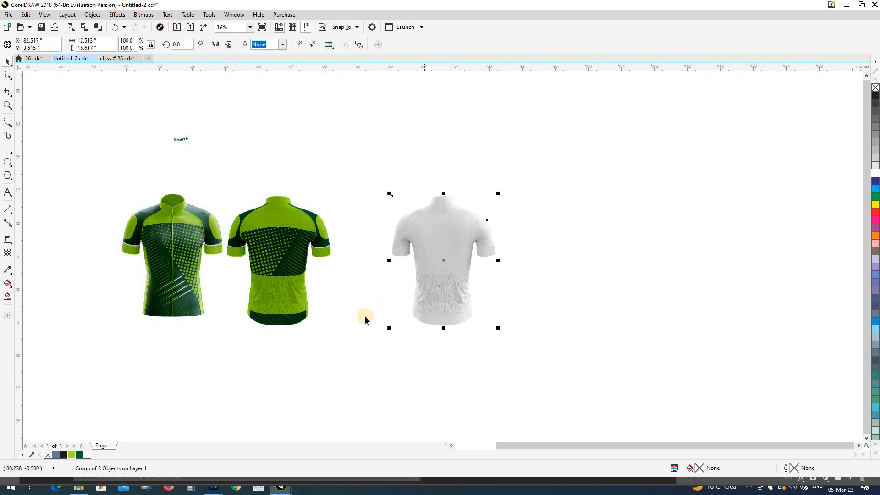
key("ctrl+u")
left_click(365, 316)
left_click(439, 293)
key("Right")
Try to set the white jersey back's transparency merge mode to Multiply.
left_click(437, 272)
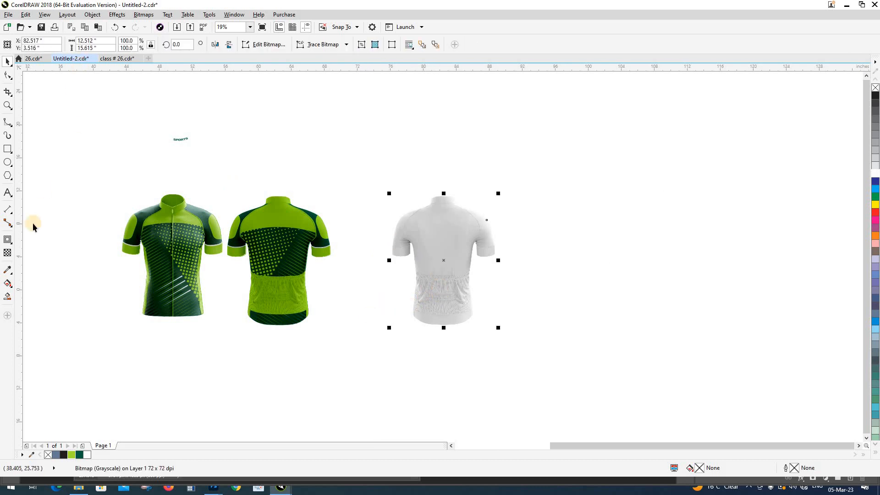
left_click(7, 253)
left_click(107, 44)
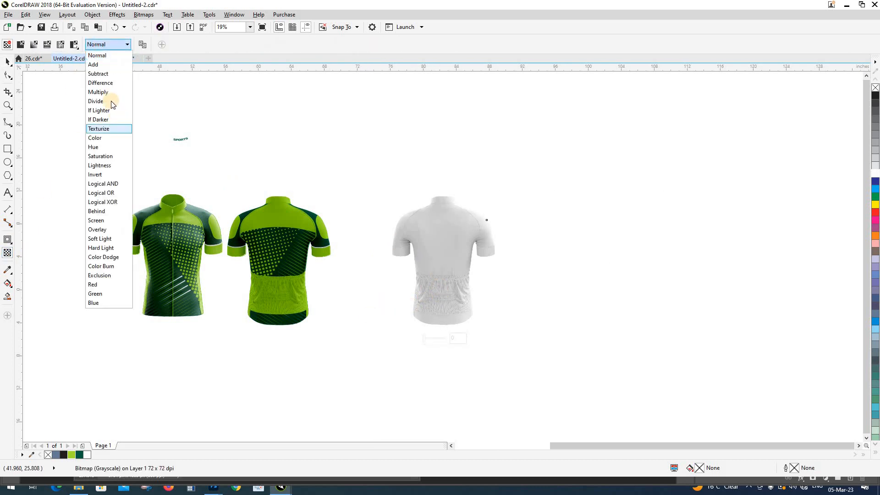
left_click(115, 91)
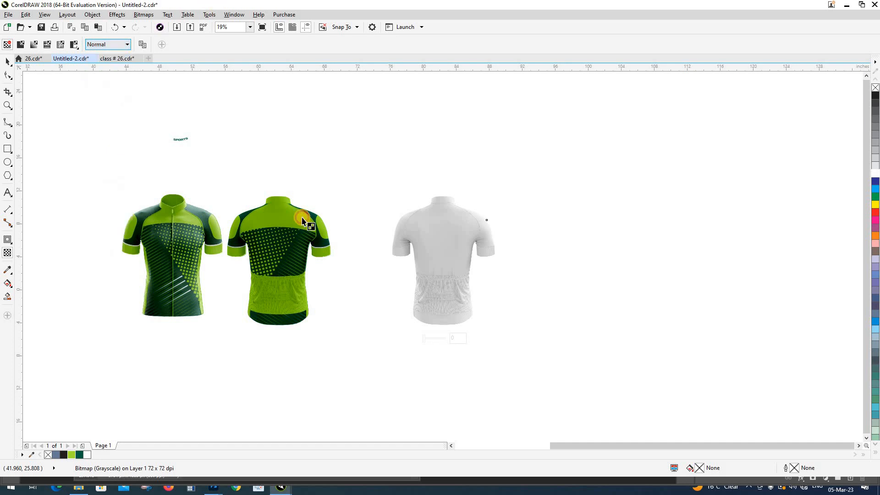
Move the Screen bitmap 40 inches left so it lies over the green jersey back.
left_click(7, 62)
left_click(232, 212)
key("F2")
left_click_drag(268, 200, 320, 257)
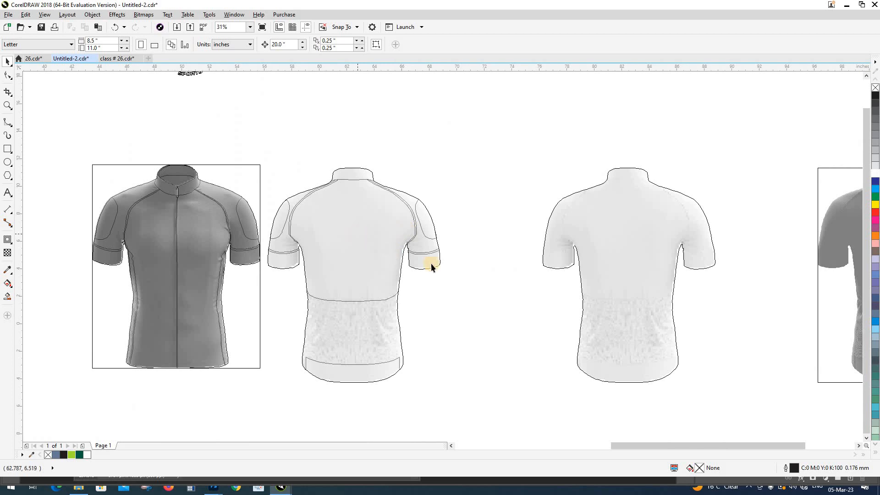
left_click_drag(558, 280, 392, 254)
scroll(596, 262, "down", 1)
left_click(651, 255)
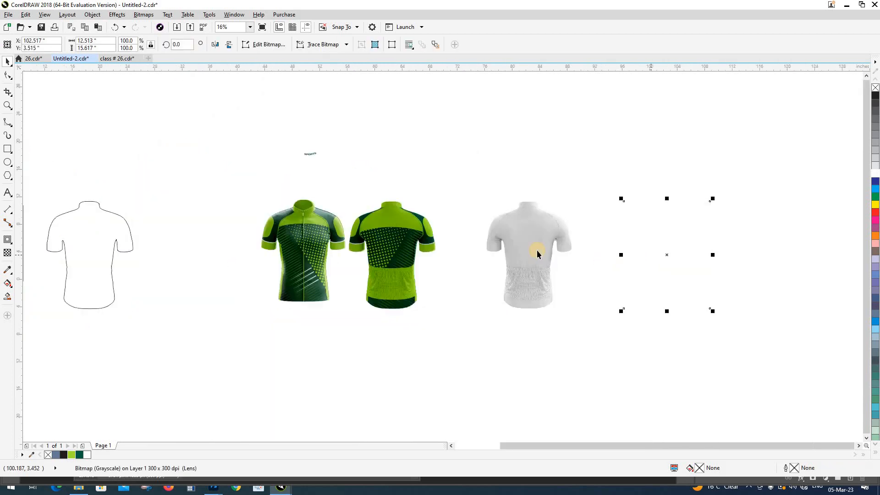
key("Left")
key("Left")
scroll(388, 231, "up", 2)
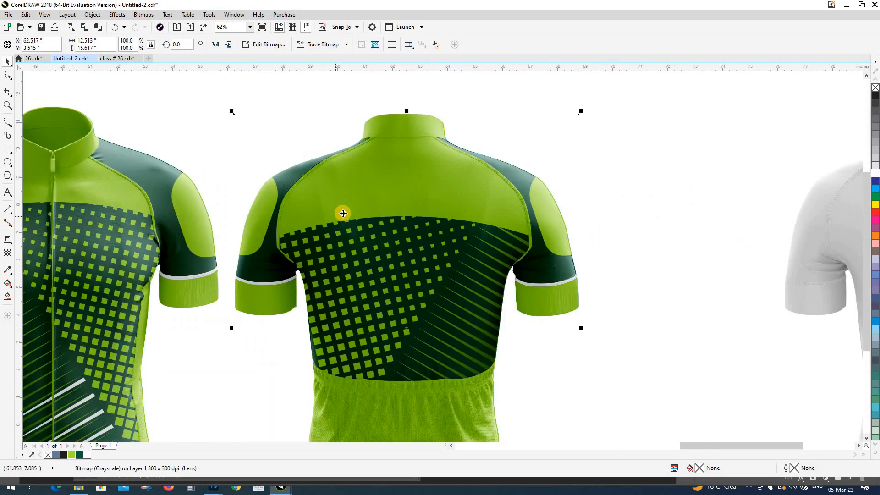
scroll(403, 212, "down", 1)
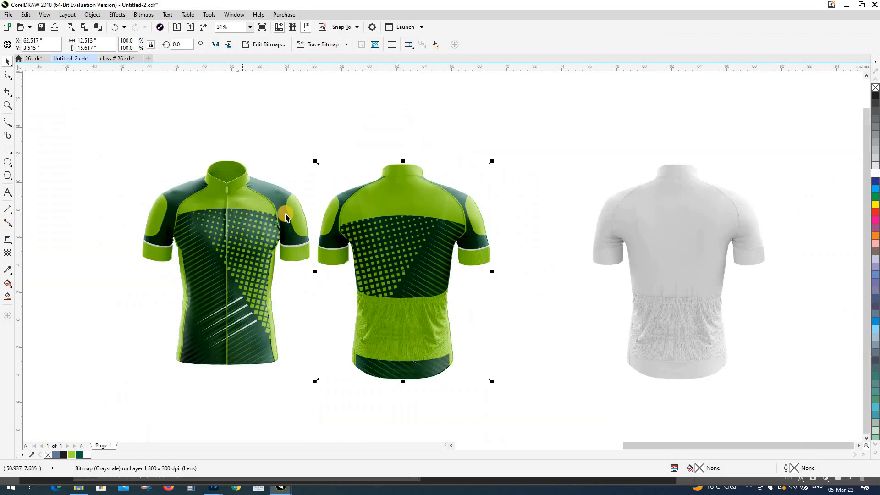
Compare the green jersey back with and without the Screen bitmap by repeatedly undoing and redoing its last move.
key("ctrl+z")
key("ctrl+shift+z")
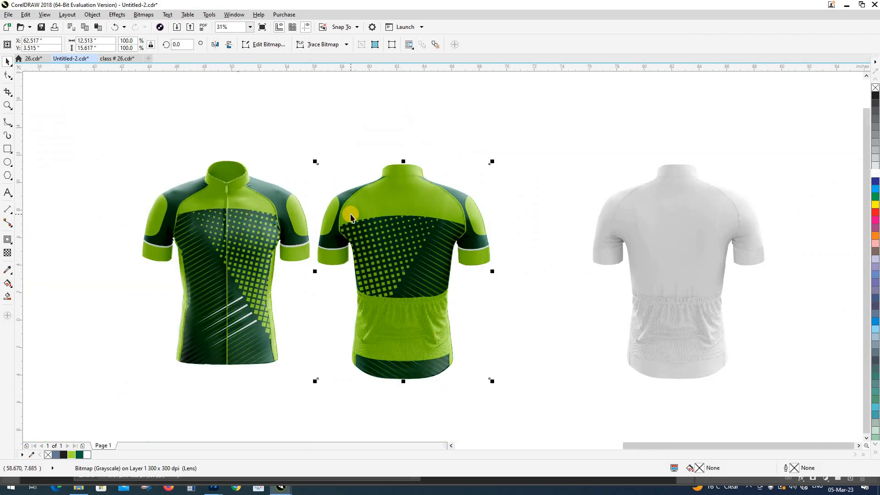
key("ctrl+z")
key("ctrl+shift+z")
key("ctrl+z")
key("ctrl+shift+z")
key("ctrl+z")
key("ctrl+shift+z")
scroll(350, 214, "down", 1)
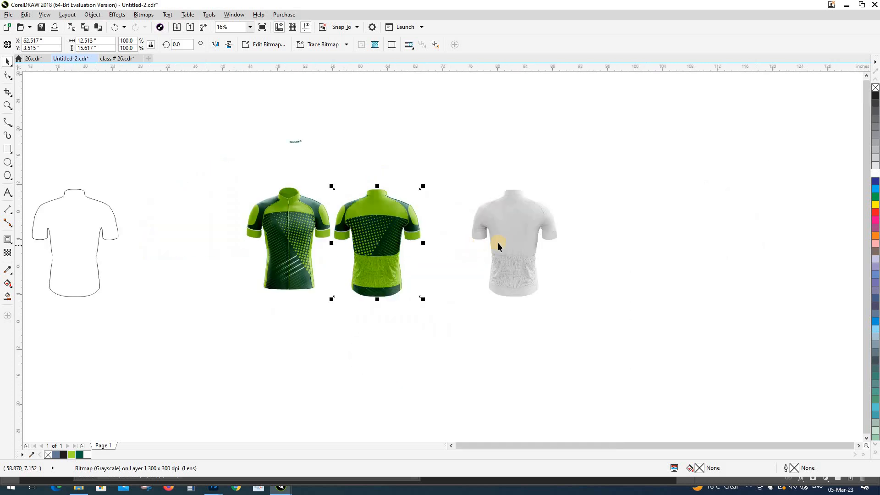
Delete the spare white jersey back standing to the right of the green jerseys.
left_click(498, 243)
key("Delete")
key("ctrl+z")
Move the Screen bitmap and the shading bitmap off the green jersey back to the right, leaving the flat design.
left_click(376, 226)
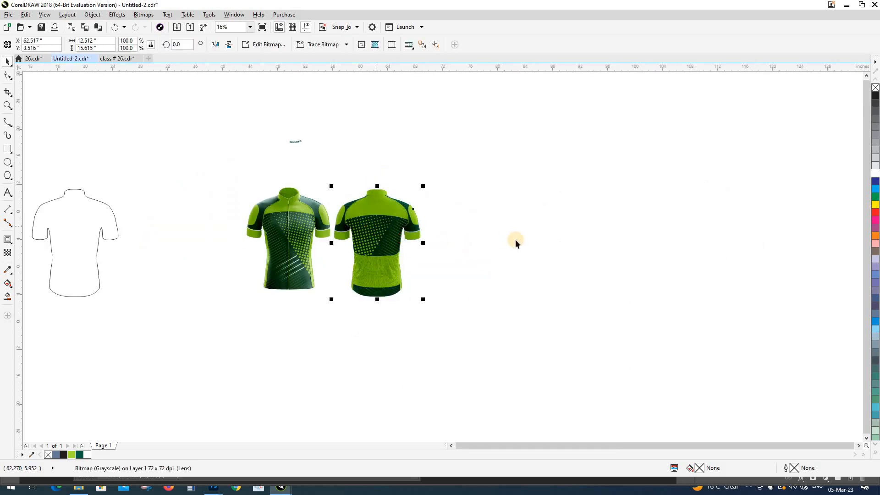
left_click(517, 243)
key("Right")
left_click(358, 225)
key("Right")
left_click(532, 341)
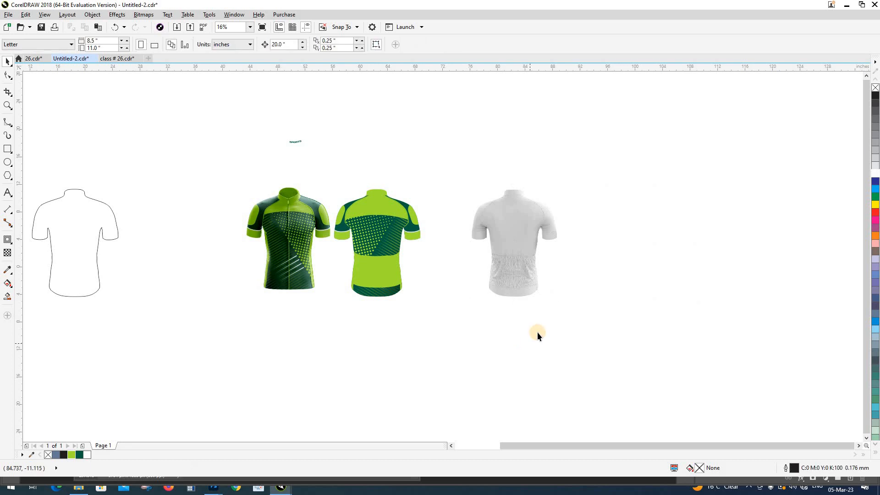
Stack the Screen bitmap on the white shading bitmap, group the two and move the group 20 inches left onto the green back.
left_click(625, 252)
key("Left")
left_click(583, 290)
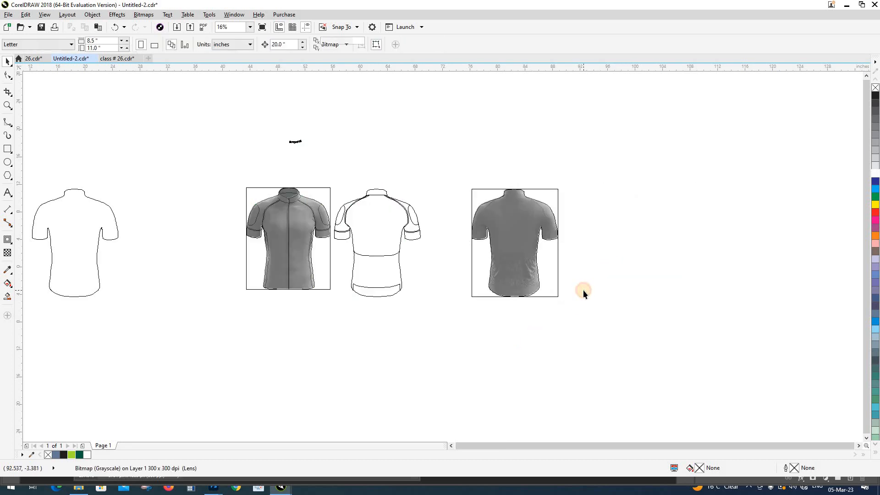
left_click_drag(418, 133, 422, 136)
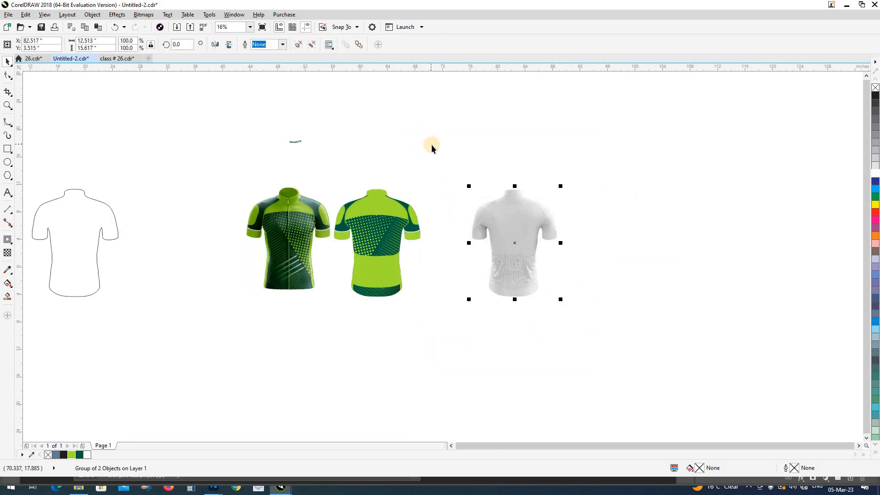
key("Left")
Examine the shaded front and back jerseys together, including the sleeve cuffs up close.
key("z")
left_click_drag(312, 191, 463, 312)
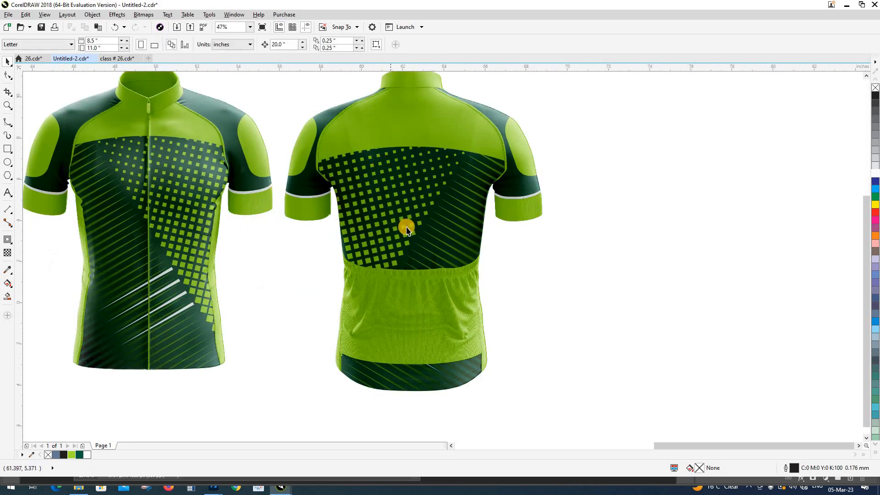
scroll(406, 228, "down", 2)
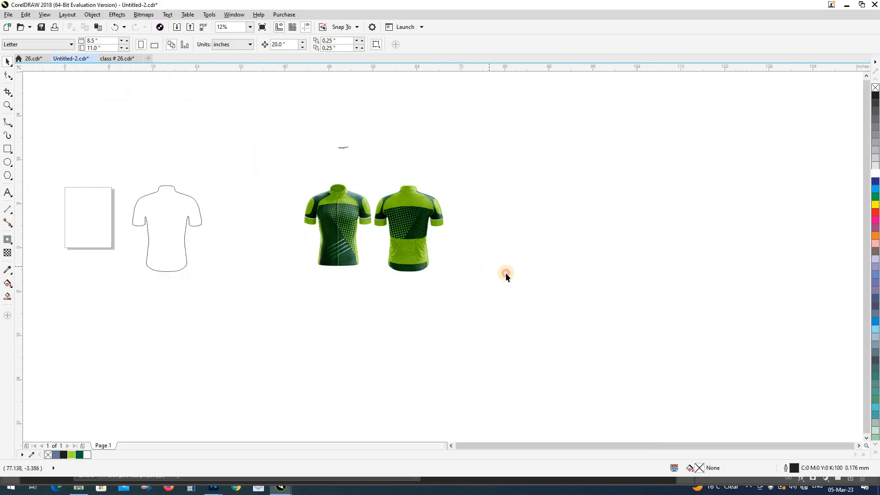
left_click_drag(505, 273, 466, 291)
key("z")
left_click_drag(263, 202, 485, 306)
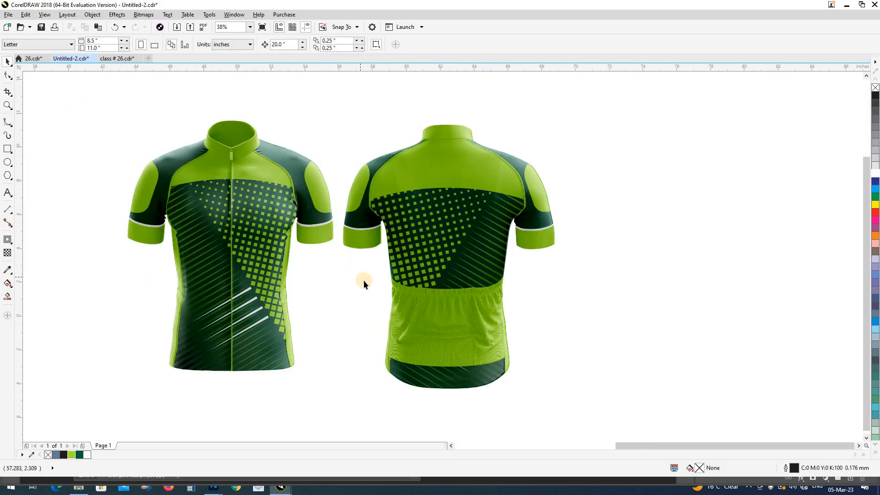
left_click_drag(345, 280, 412, 368)
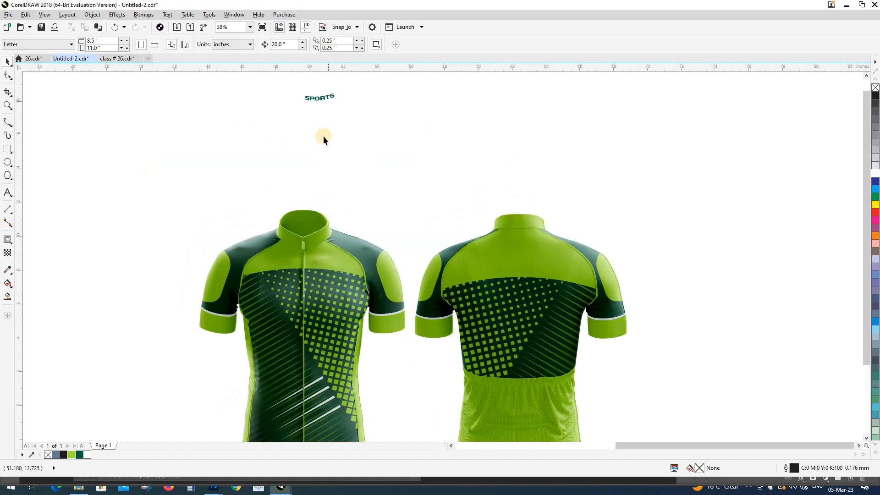
scroll(382, 329, "up", 3)
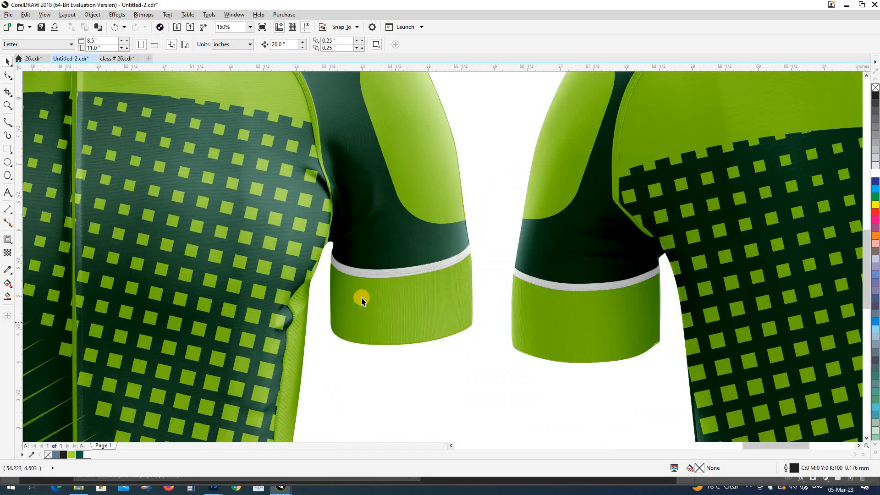
scroll(362, 300, "down", 3)
scroll(362, 275, "down", 2)
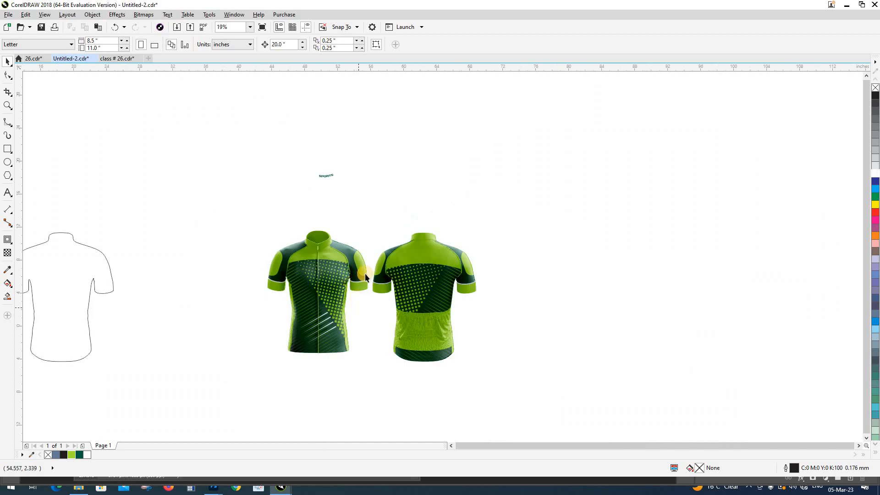
Shift the shading group off the jersey back and return it, and move the complete back view 20 inches to the right.
left_click(418, 264)
key("Right")
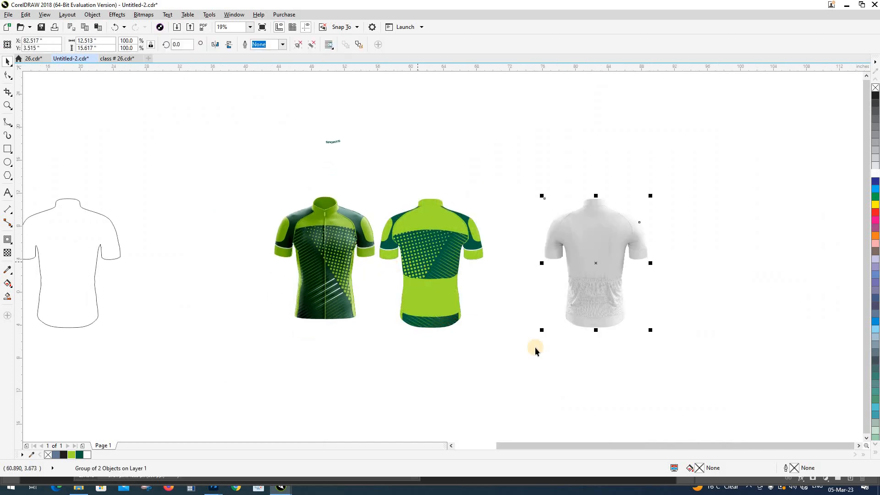
key("Left")
mouse_move(558, 360)
left_mouse_down()
mouse_move(357, 160)
mouse_move(373, 158)
left_mouse_up()
key("Right")
left_click(343, 235)
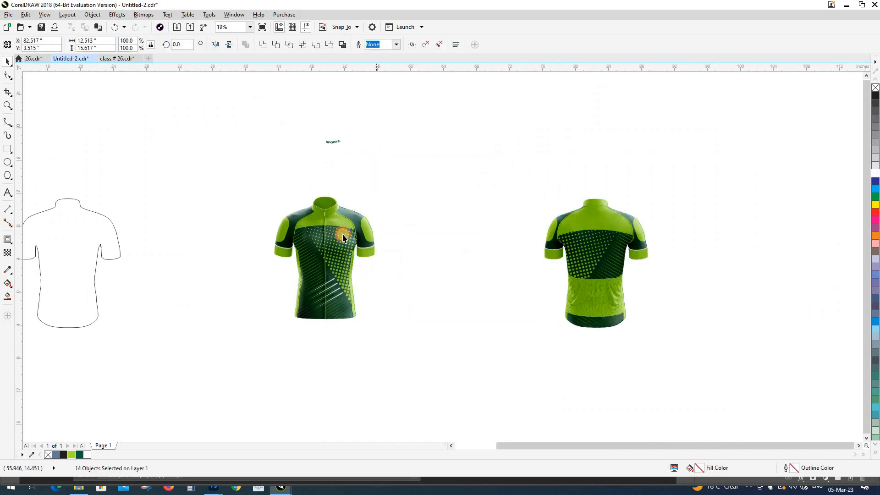
Move the front jersey's shading group 20 inches right, exposing the flat green front design.
key("Right")
key("Escape")
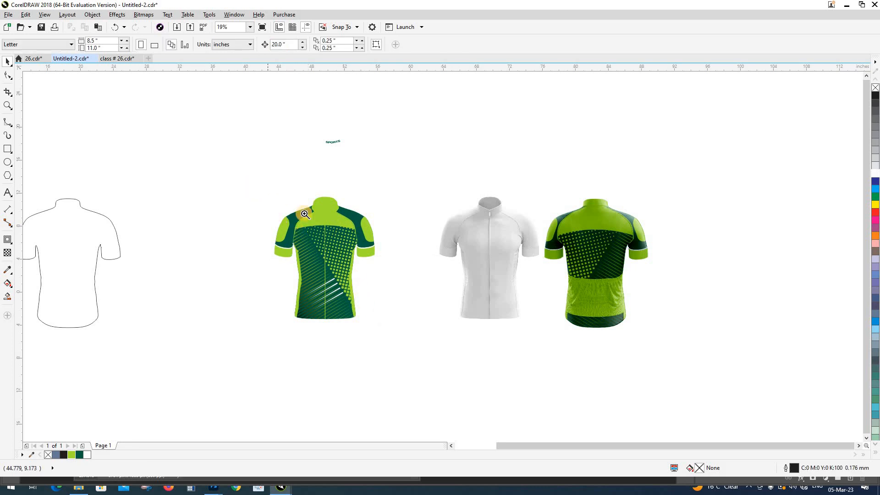
left_click_drag(304, 214, 454, 303)
scroll(135, 196, "down", 2)
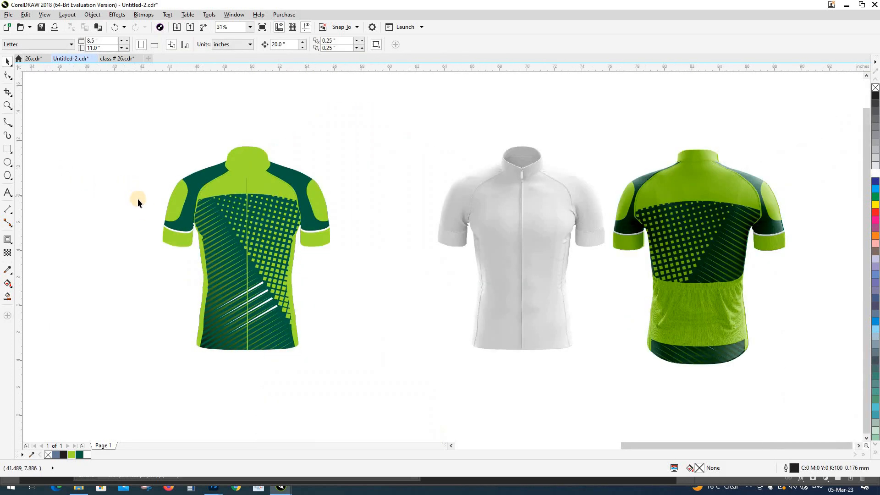
scroll(137, 198, "down", 1)
left_click_drag(177, 109, 245, 147)
key("Escape")
scroll(195, 242, "up", 2)
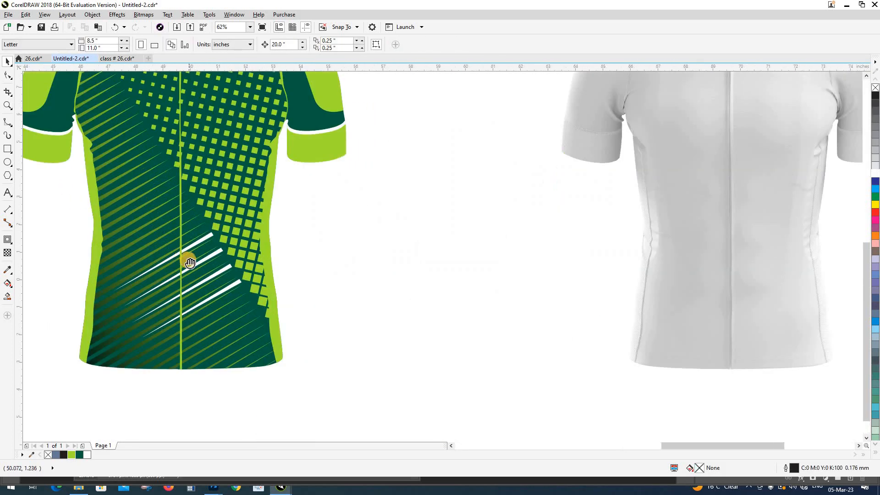
left_click_drag(190, 263, 313, 313)
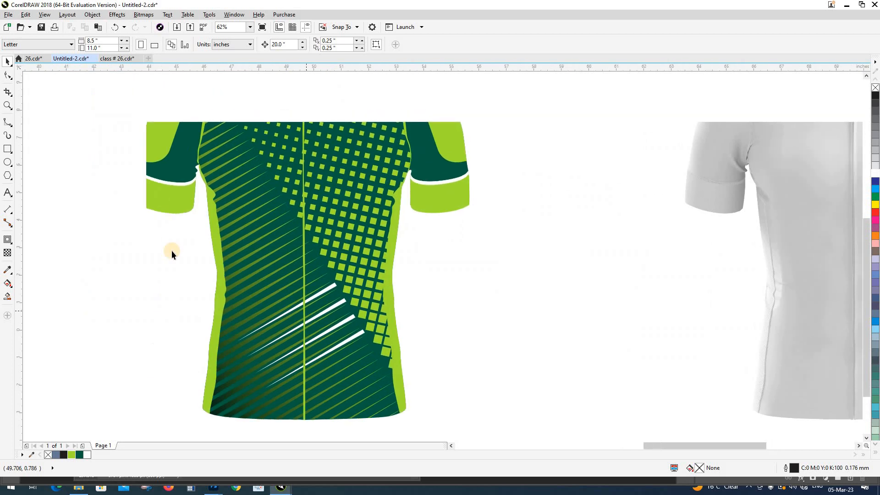
Add the artistic text SPORTS in the empty area beside the front jersey and enlarge it to about 51 pt.
left_click(8, 191)
left_click(68, 274)
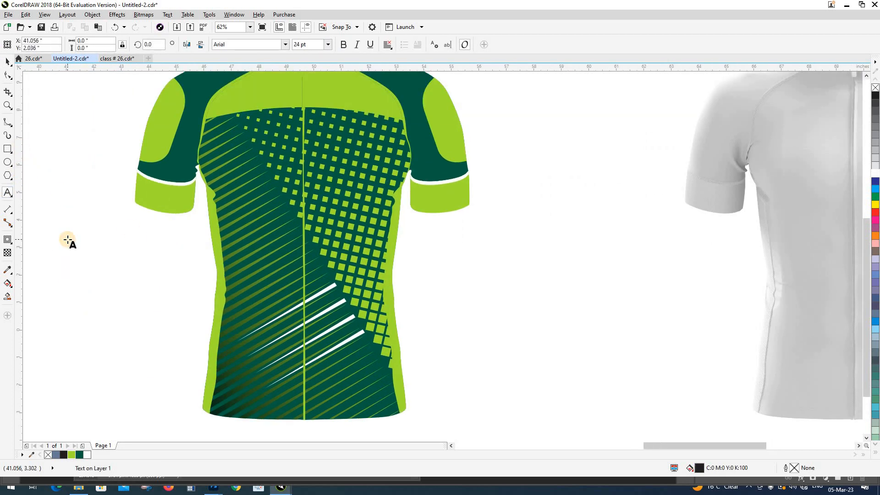
type("SPORTS")
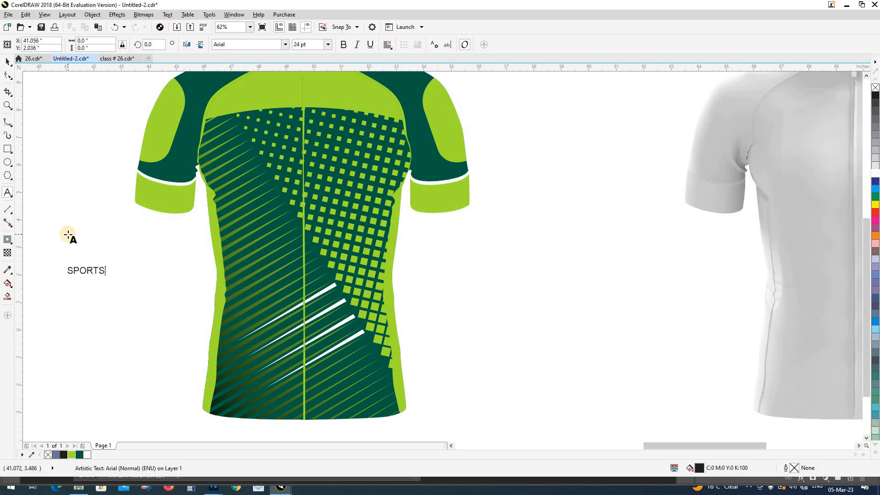
key("ctrl+space")
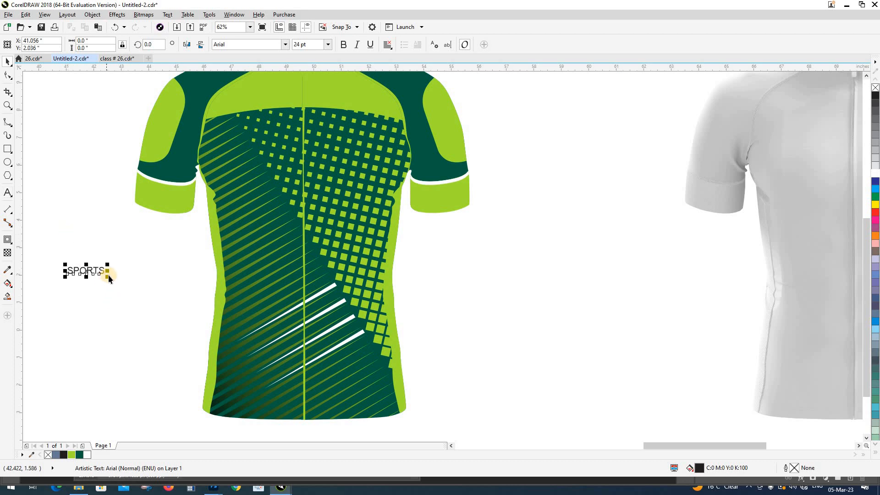
left_click_drag(108, 275, 149, 303)
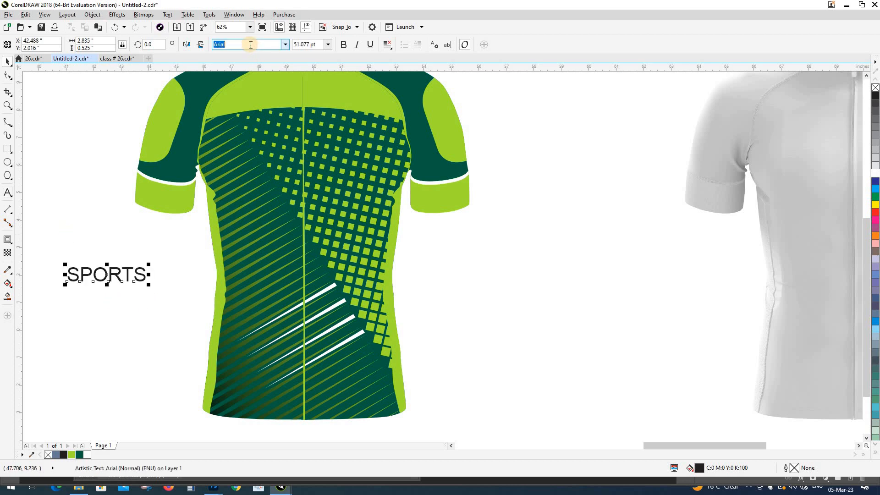
Set the SPORTS text's font to Genos Bold.
key("Return")
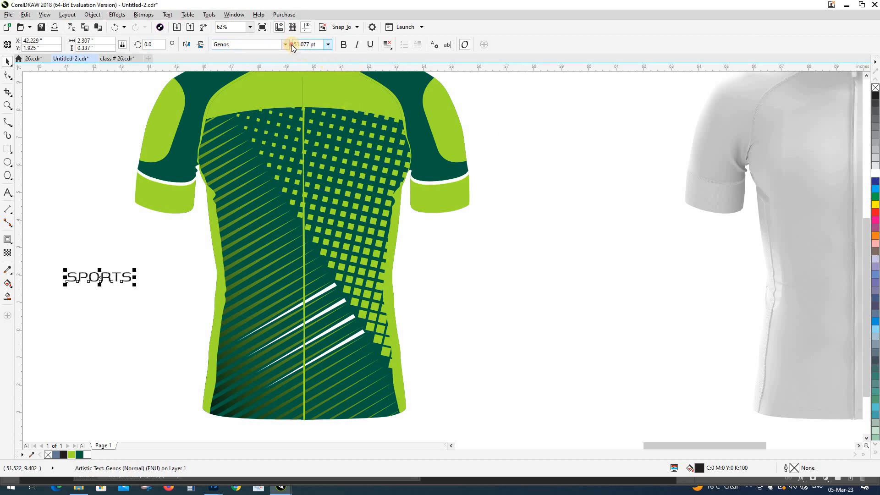
left_click(285, 45)
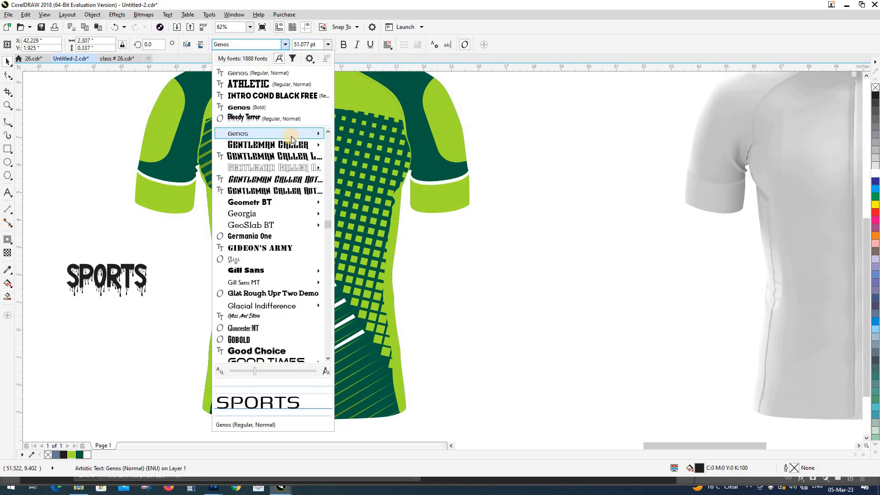
mouse_move(292, 136)
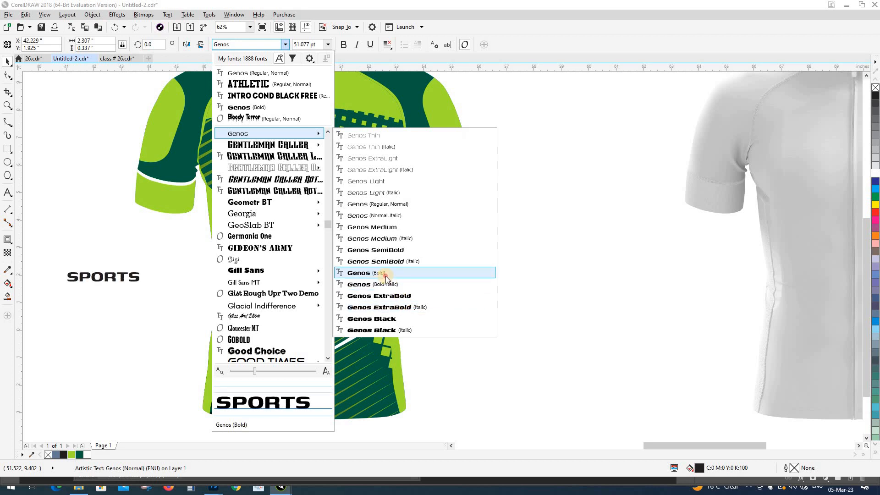
left_click(385, 275)
left_click(134, 256)
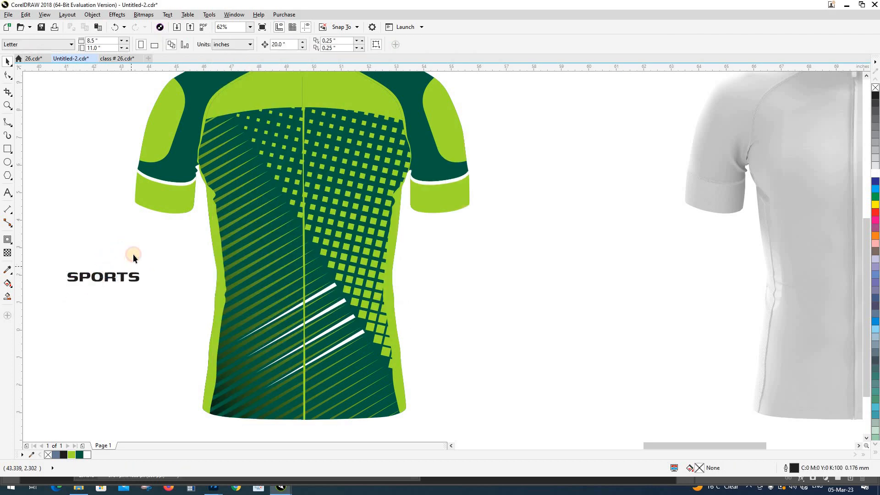
Examine the lime cuff on the front jersey's sleeve nearest the SPORTS text.
scroll(156, 246, "down", 2)
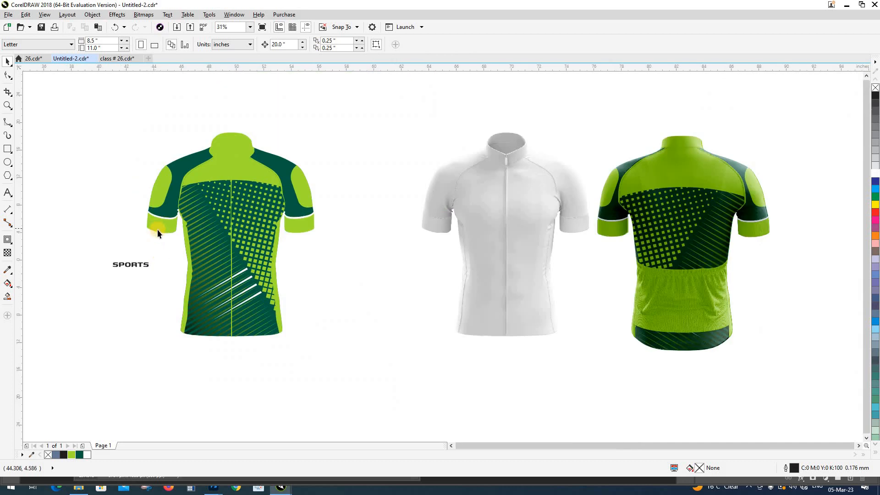
scroll(158, 227, "down", 2)
scroll(157, 227, "up", 4)
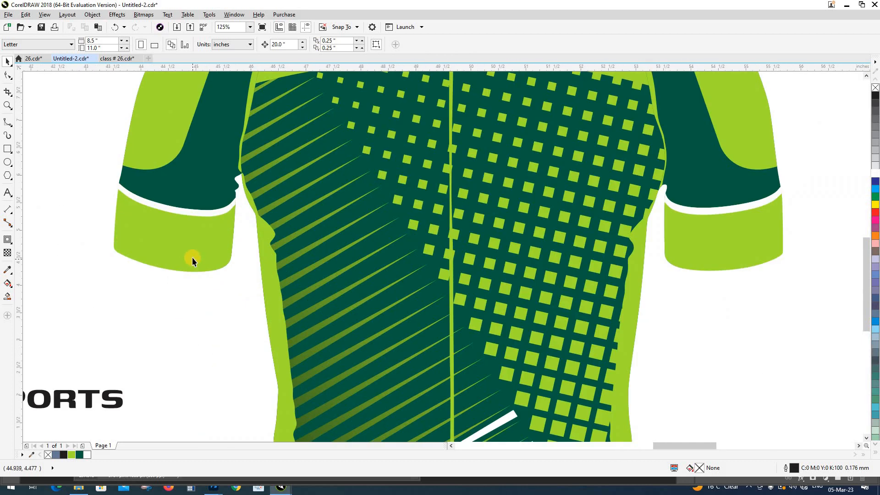
scroll(192, 257, "down", 2)
scroll(309, 242, "up", 4)
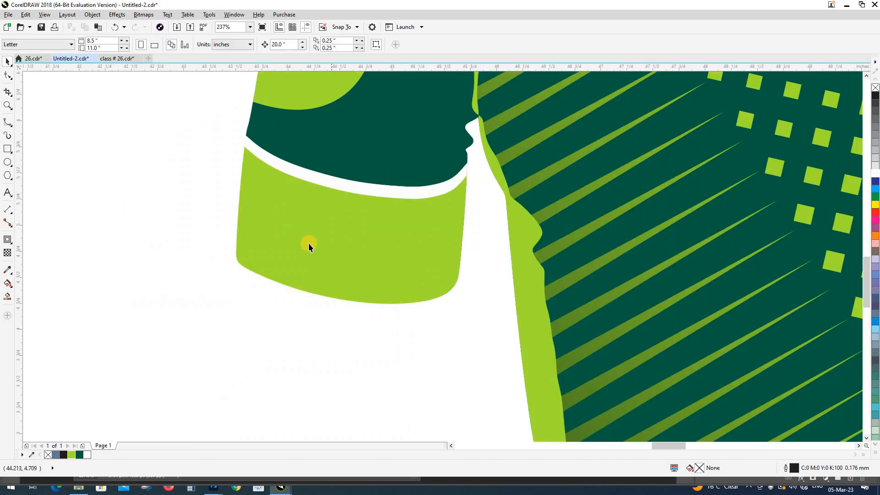
scroll(346, 253, "down", 2)
left_click(353, 254)
left_click(359, 305)
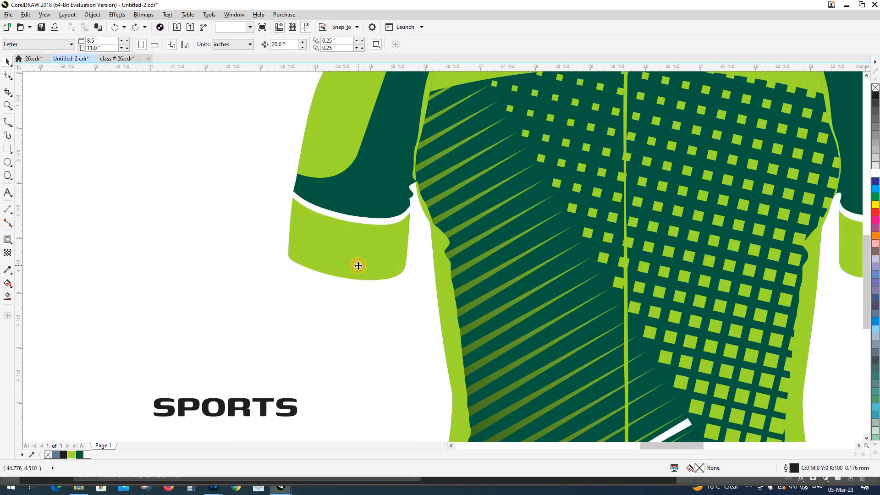
Duplicate the lime cuff shape about 0.35 inch higher, give the copy a dark green outline and shift it slightly right.
left_click(357, 263)
scroll(357, 263, "up", 2)
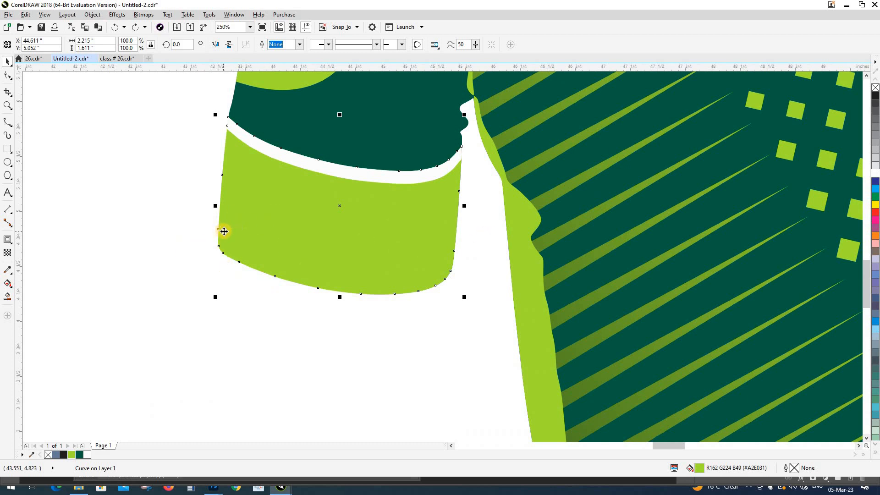
left_click_drag(236, 233, 219, 273)
key("ctrl+z")
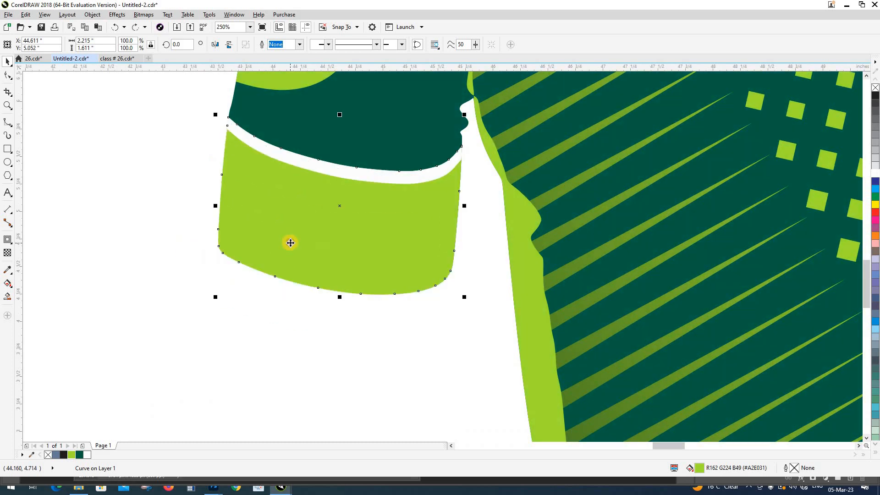
left_click(302, 256)
left_click(339, 273)
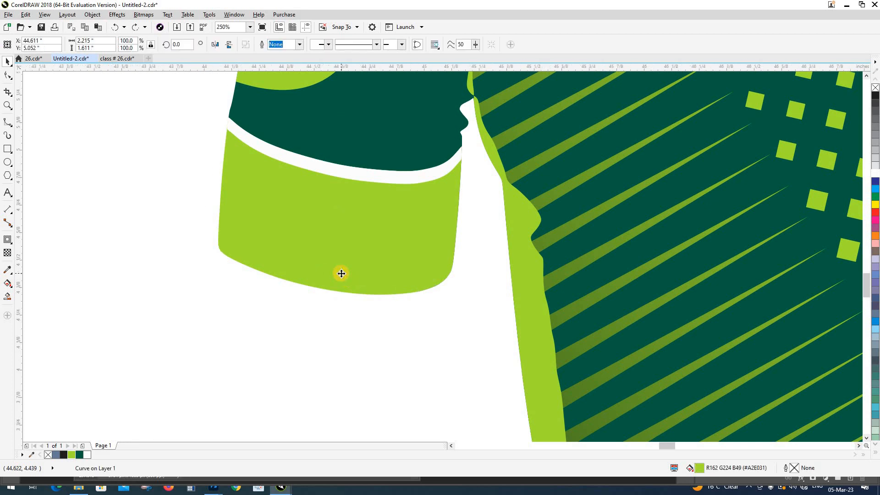
scroll(340, 274, "up", 1)
mouse_move(345, 259)
left_mouse_down()
mouse_move(345, 198)
mouse_move(342, 261)
left_mouse_up()
scroll(342, 262, "down", 2)
right_click(80, 455)
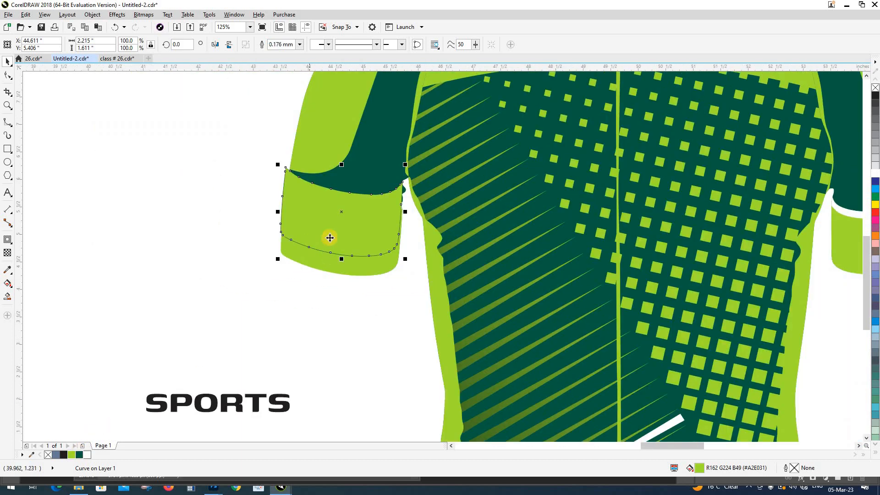
scroll(334, 236, "up", 1)
left_click_drag(342, 243, 342, 243)
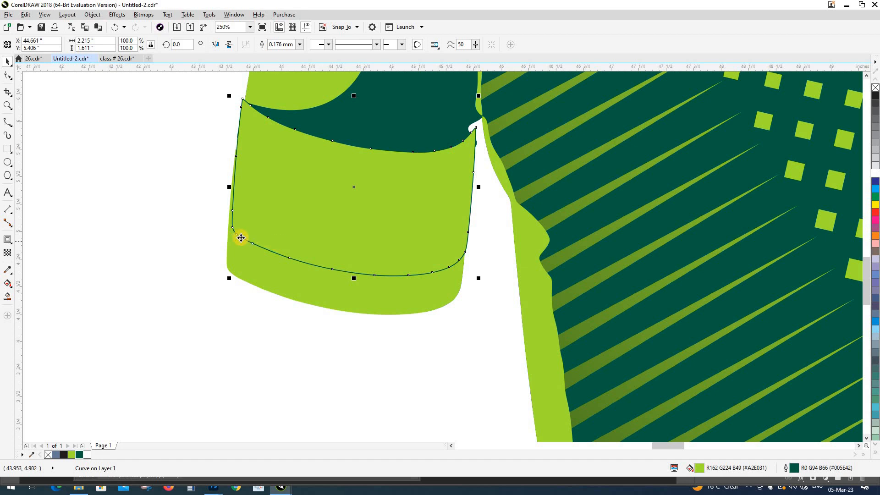
Delete the duplicate cuff's upper and side nodes to keep only its lower curve, and shift the curve slightly left.
left_click(403, 317)
left_click(254, 231)
left_click(10, 76)
scroll(152, 188, "down", 1)
scroll(170, 146, "up", 1)
left_click_drag(156, 122, 486, 247)
key("Delete")
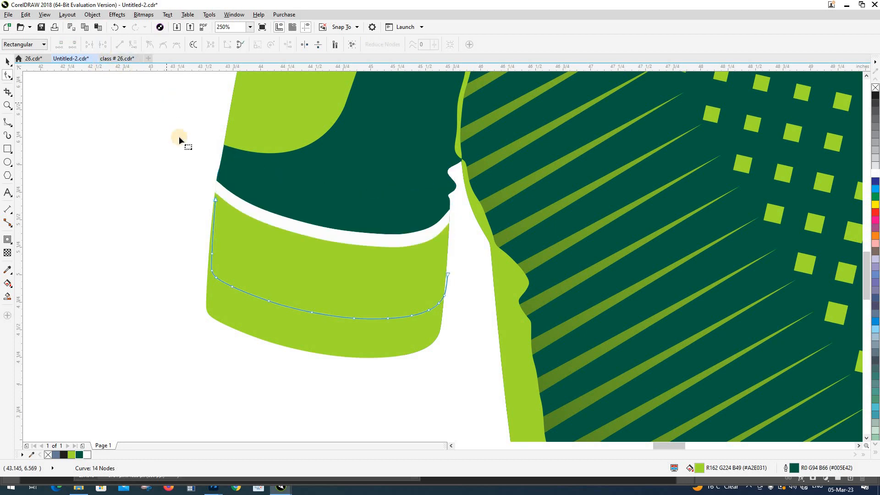
key("Delete")
key("space")
scroll(324, 313, "up", 1)
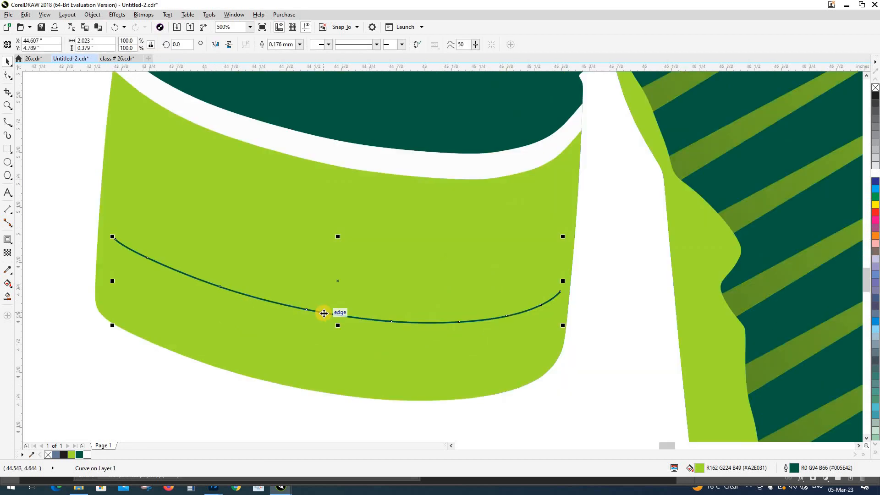
left_click_drag(324, 313, 319, 312)
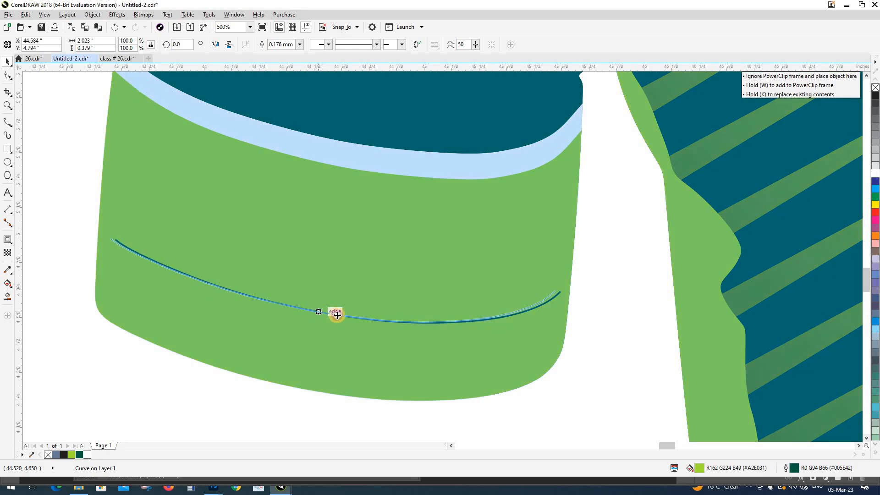
Fill the SPORTS text with the dark green R0 G94 B66 and place it over the lime cuff.
scroll(350, 280, "down", 2)
scroll(334, 315, "down", 3)
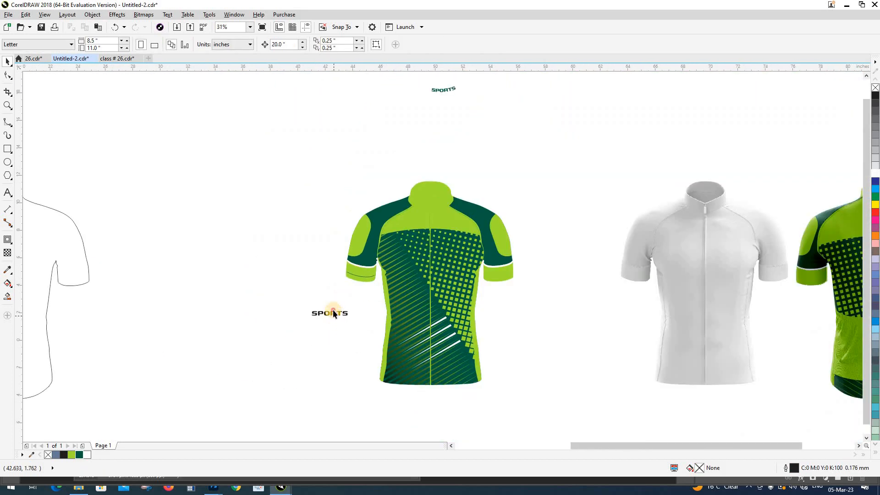
left_click_drag(332, 310, 161, 161)
scroll(361, 272, "up", 2)
scroll(361, 273, "up", 2)
left_click(79, 454)
left_click(403, 255)
scroll(373, 256, "up", 2)
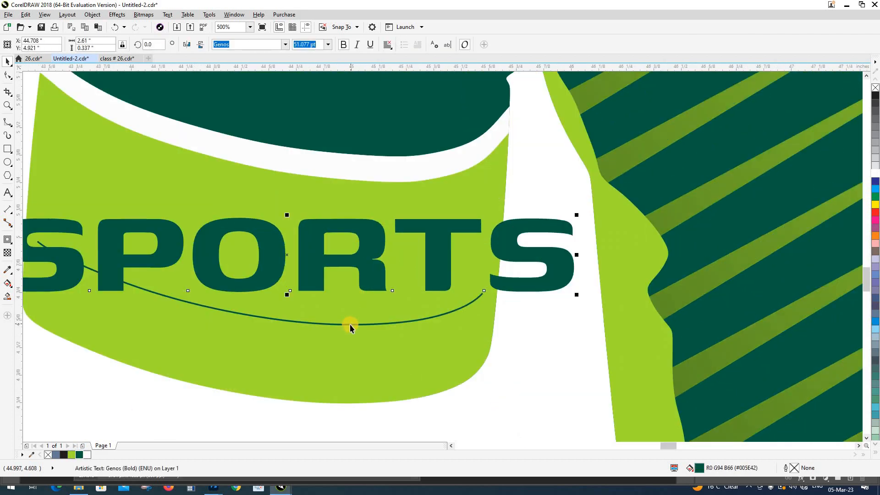
Reduce the SPORTS text to about 32.7 pt and center it on the cuff above the curved line.
left_click_drag(361, 276, 390, 270)
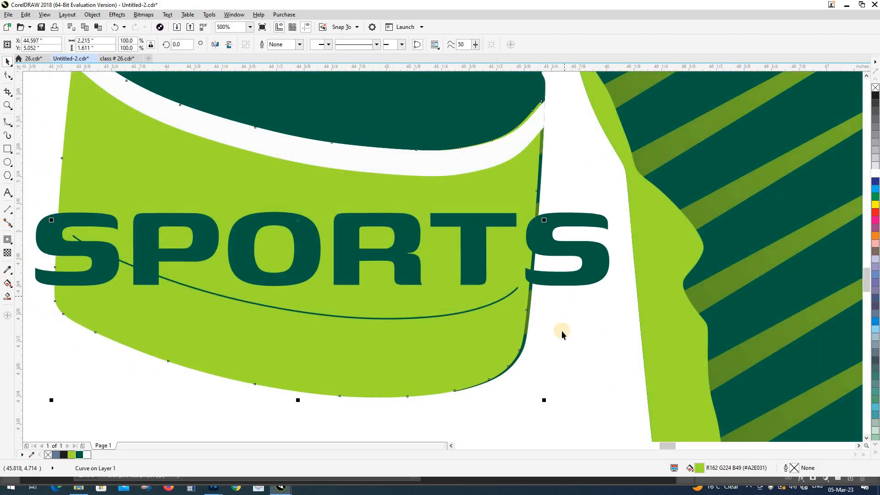
left_click(565, 284)
left_click_drag(611, 210, 502, 242)
left_click_drag(240, 253, 339, 252)
left_click(533, 360)
key("ctrl+z")
left_click_drag(43, 262, 134, 244)
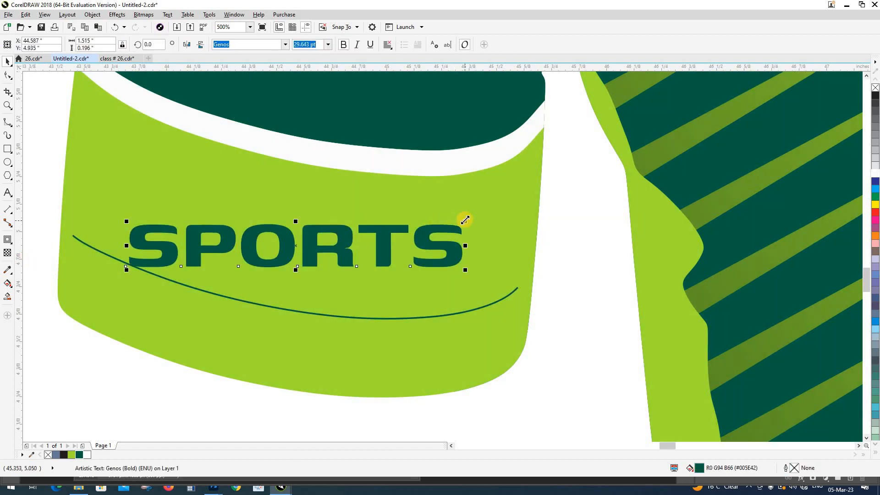
left_click_drag(465, 220, 500, 216)
left_click_drag(201, 229, 191, 227)
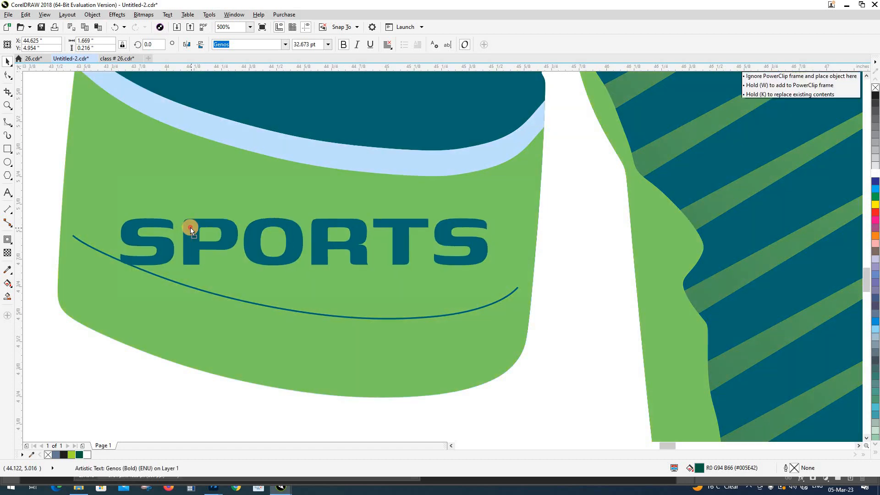
Fit the SPORTS text to the curved line and mirror it both horizontally and vertically so it reads upright.
left_click(85, 247, "shift")
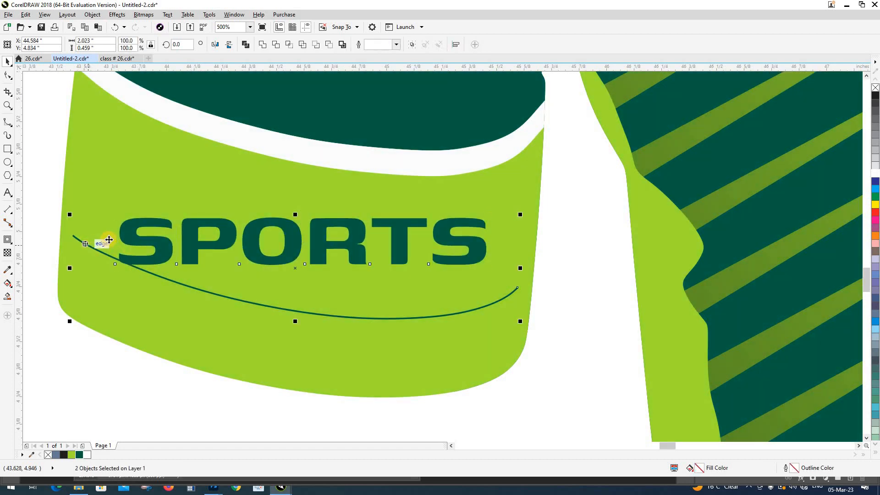
left_click(168, 15)
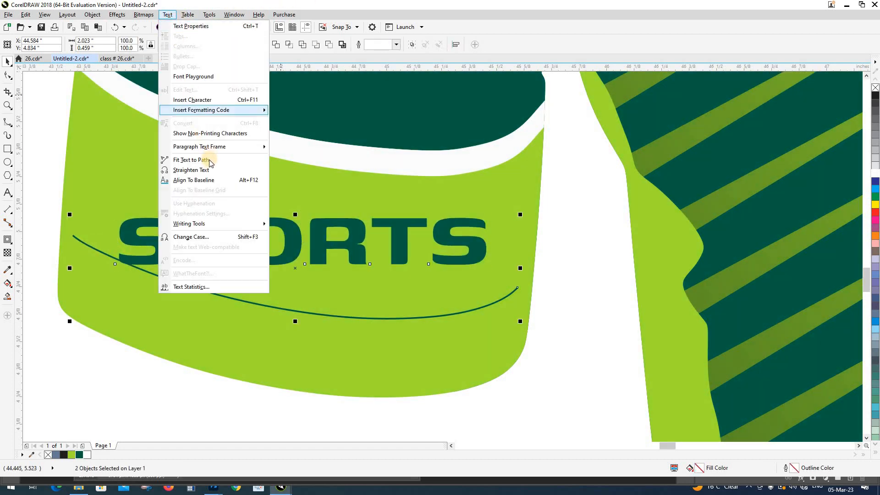
left_click(184, 161)
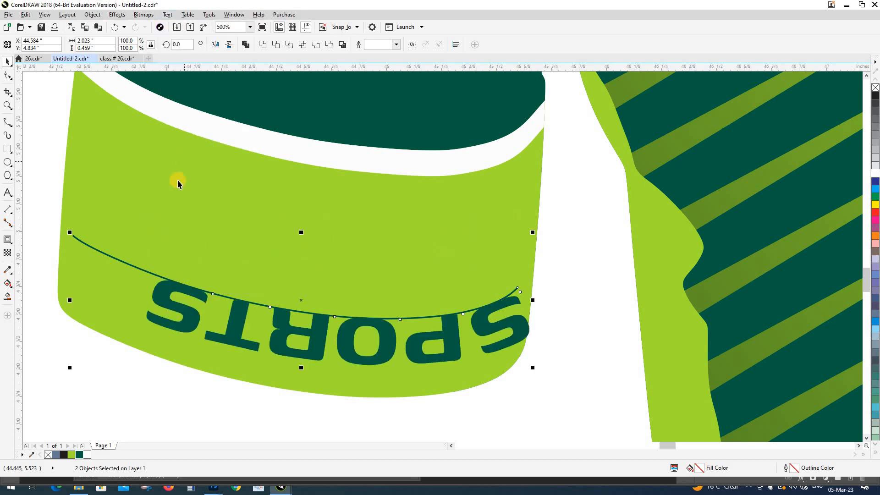
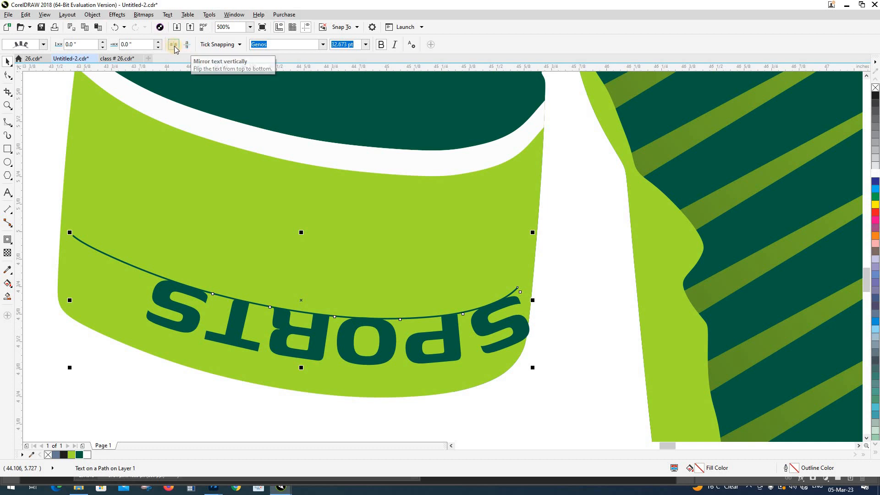
left_click(183, 47)
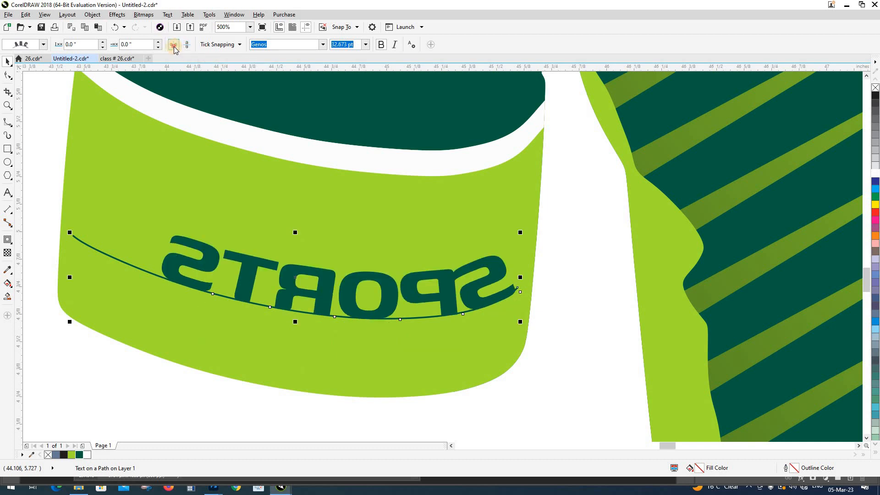
left_click(174, 48)
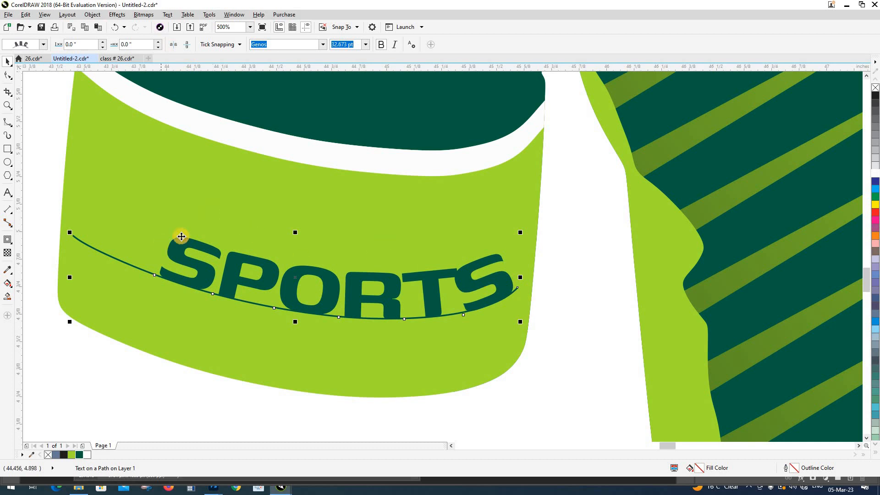
Slide the SPORTS text back along its curve to an offset of about 0.237 inches on the cuff.
left_click_drag(154, 275, 102, 254)
scroll(353, 313, "down", 2)
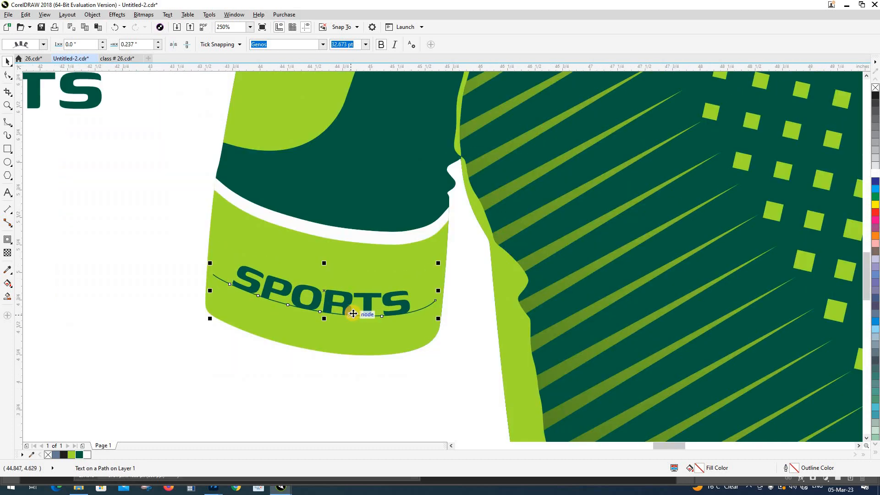
left_click(7, 62)
left_click(355, 332)
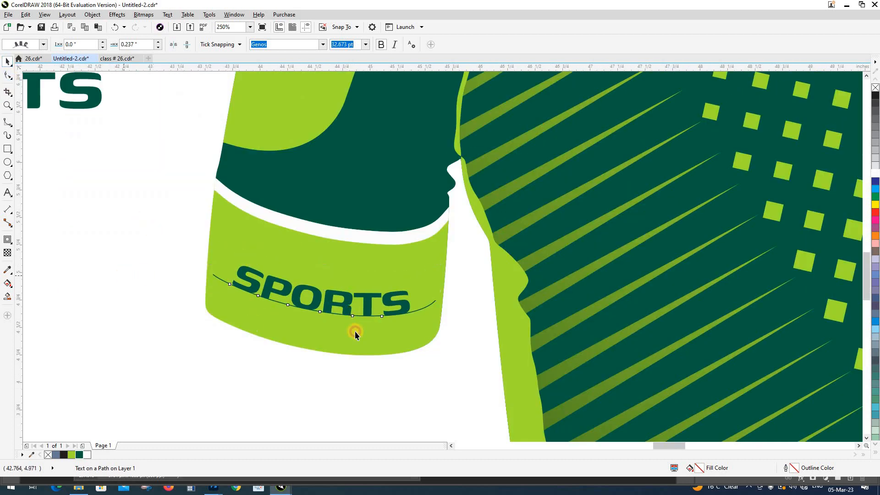
Try the curved SPORTS text at a font size of 40 pt.
left_click(258, 287)
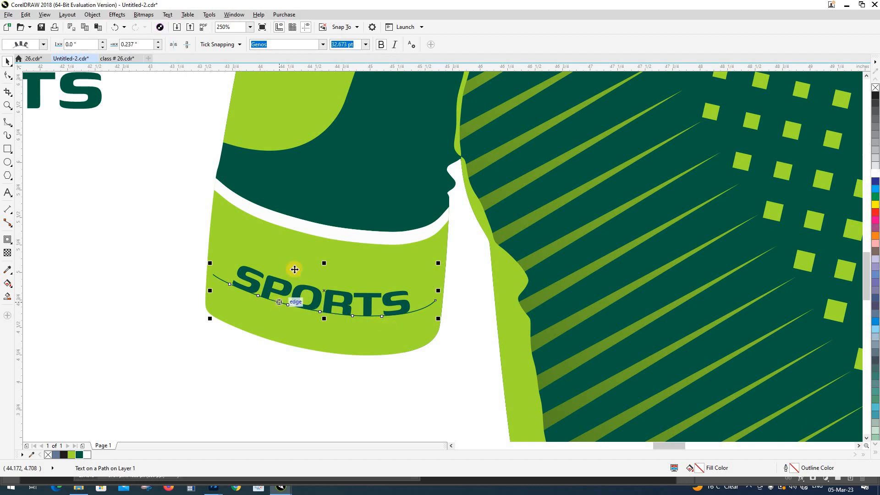
left_click(343, 45)
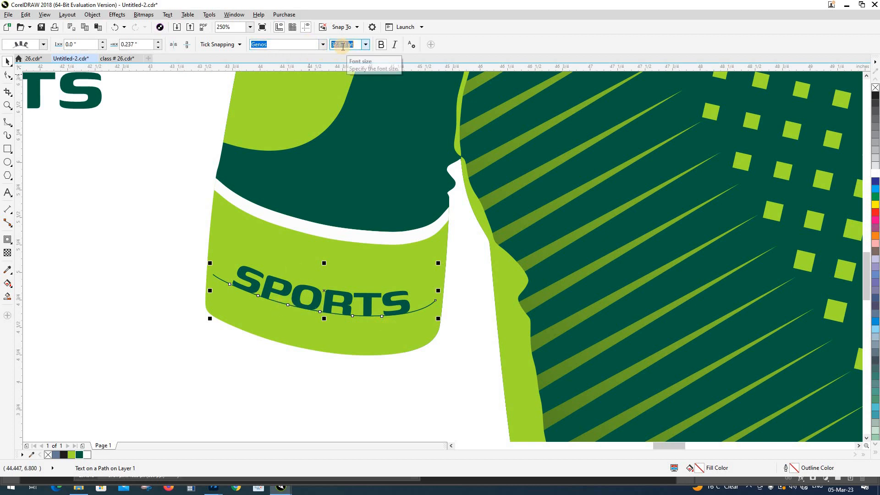
type("40")
key("Return")
Set the SPORTS text to 35 pt and center it along the curve with a 0.148 inch offset.
scroll(271, 259, "up", 2)
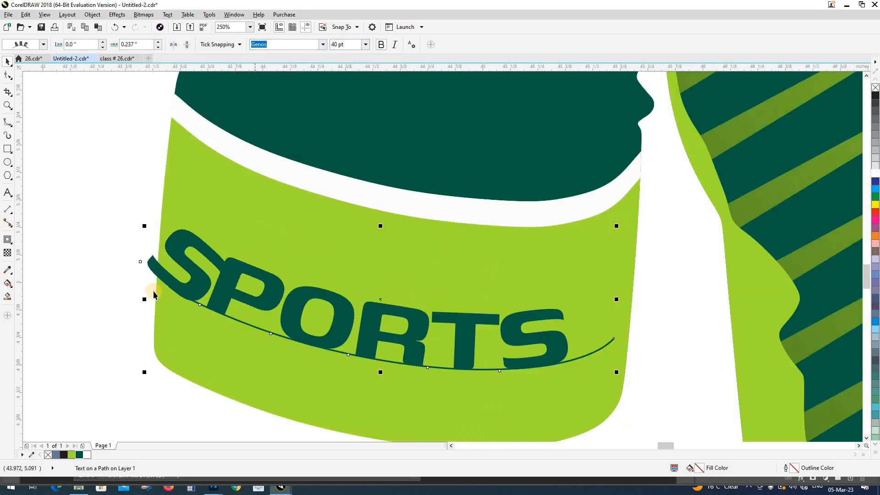
left_click_drag(145, 267, 177, 293)
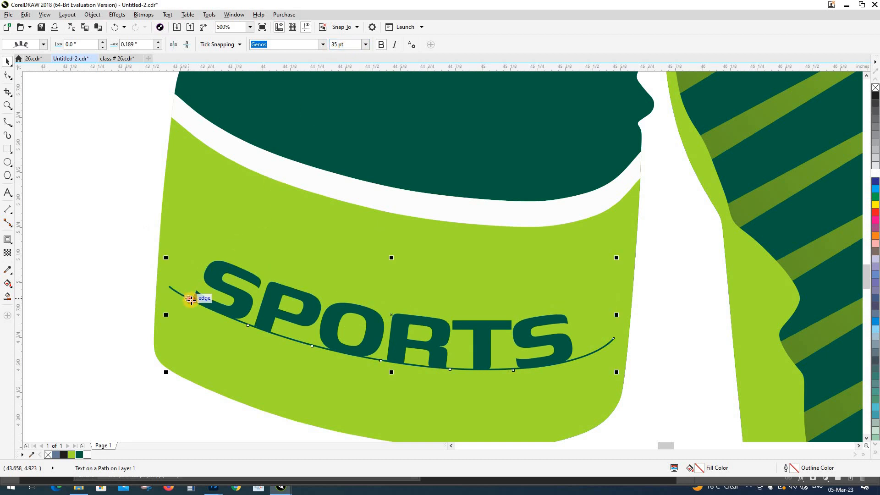
left_click_drag(191, 300, 196, 303)
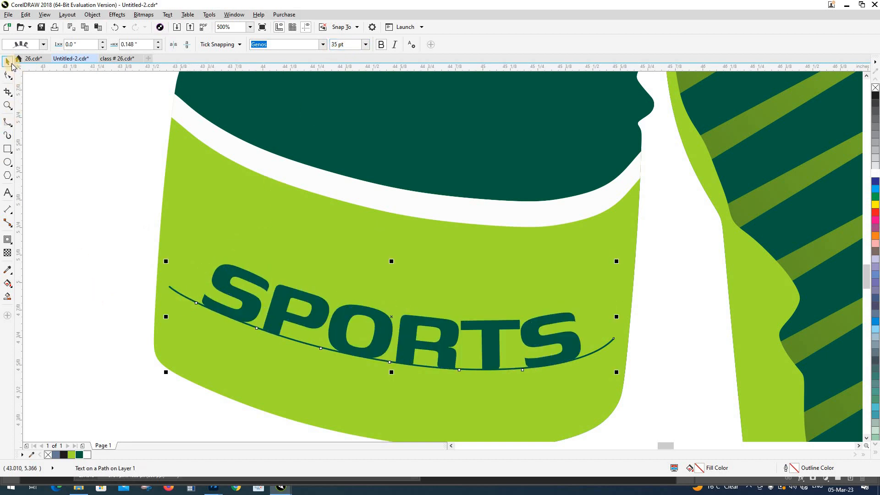
left_click(34, 125)
Try copying the text's curve to the opposite sleeve cuff, mirroring it horizontally and aligning it within the cuff.
scroll(155, 207, "down", 2)
left_click_drag(753, 225, 697, 224)
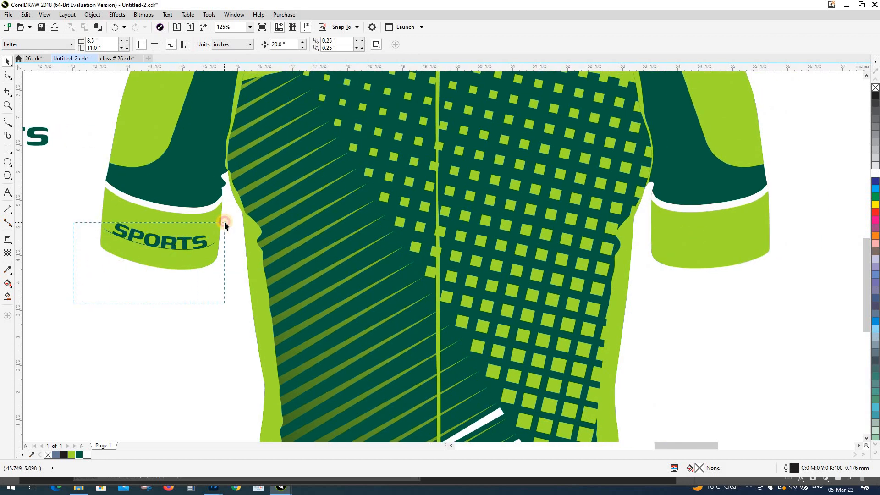
left_click_drag(225, 225, 225, 223)
scroll(132, 276, "down", 1)
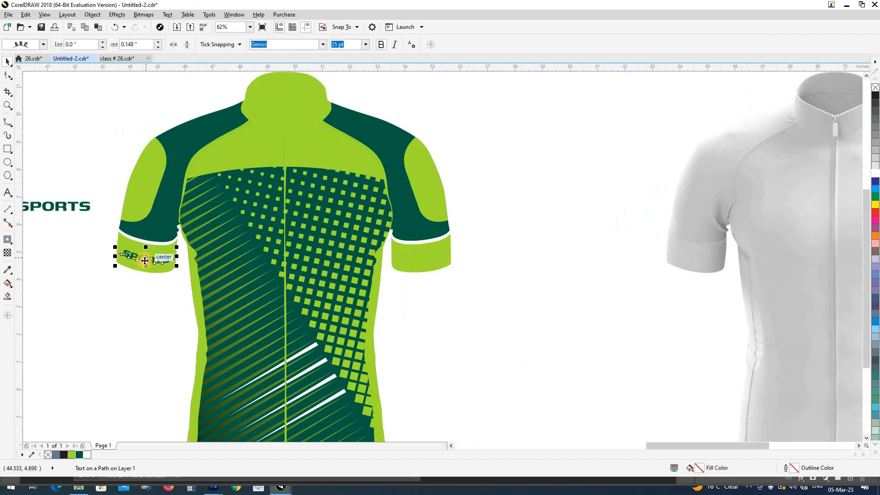
left_click_drag(145, 261, 431, 262)
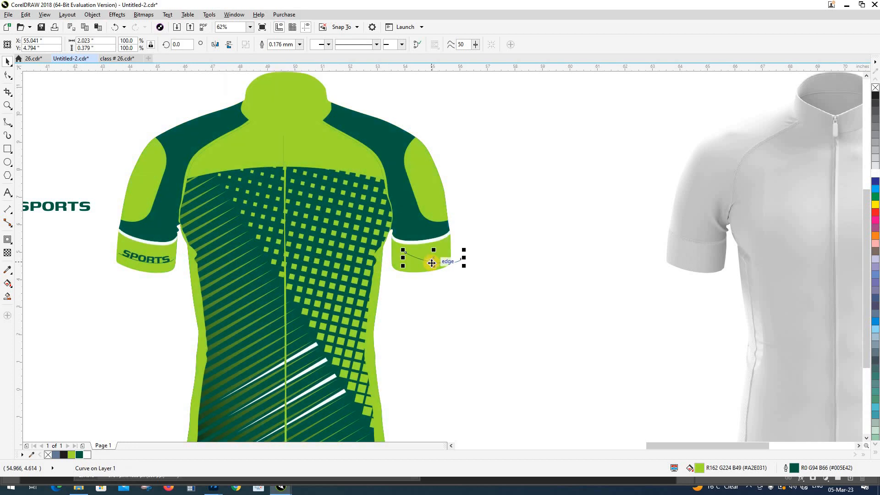
scroll(425, 271, "up", 1)
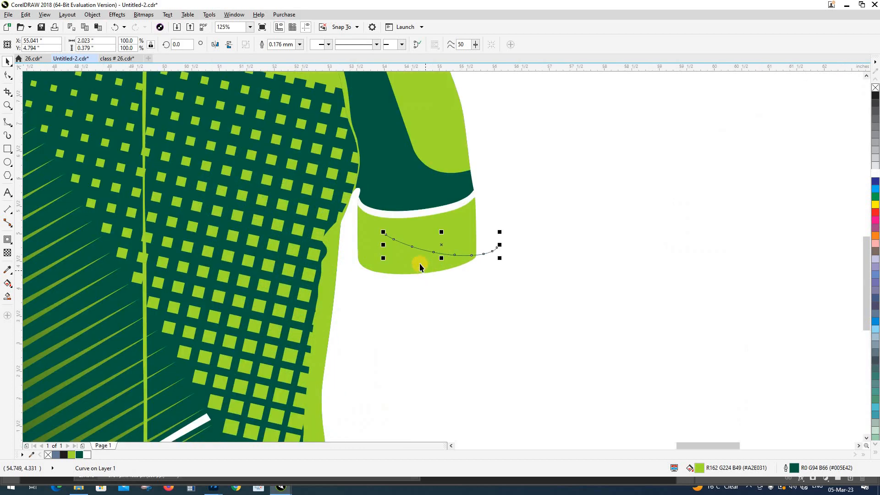
left_click(218, 46)
scroll(449, 247, "up", 1)
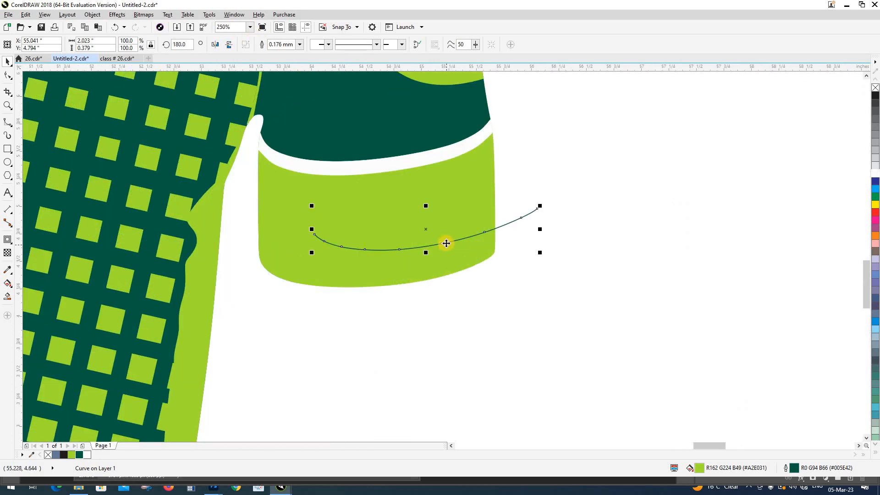
left_click_drag(419, 249, 395, 250)
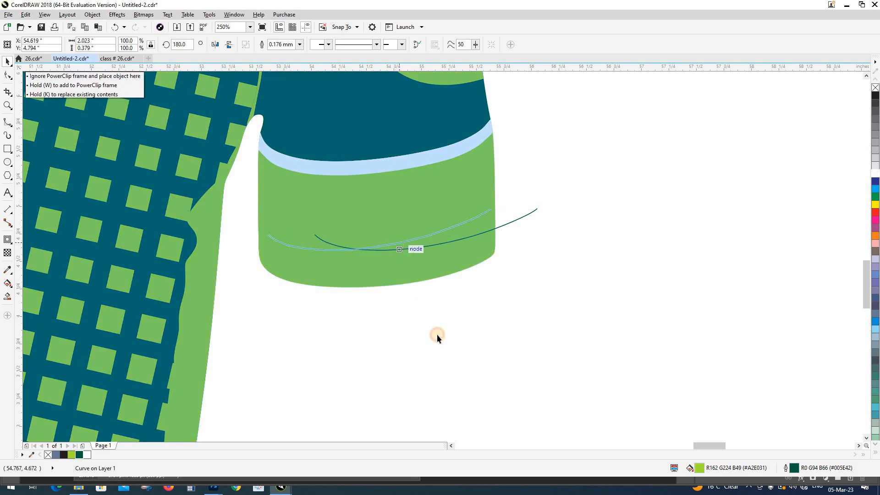
left_click(468, 309)
scroll(468, 310, "down", 2)
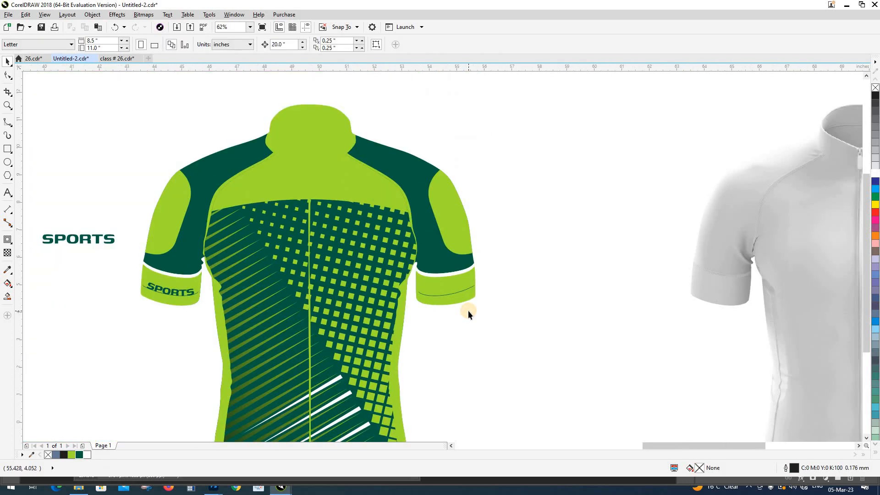
Remove the copied curve from the opposite cuff and undo the mistaken deletion of the cuff shape.
left_click(453, 294)
key("Delete")
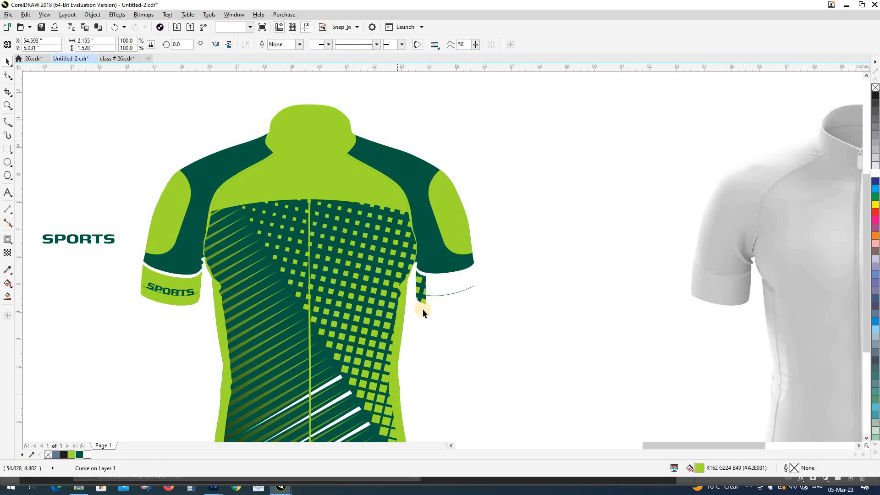
key("ctrl+z")
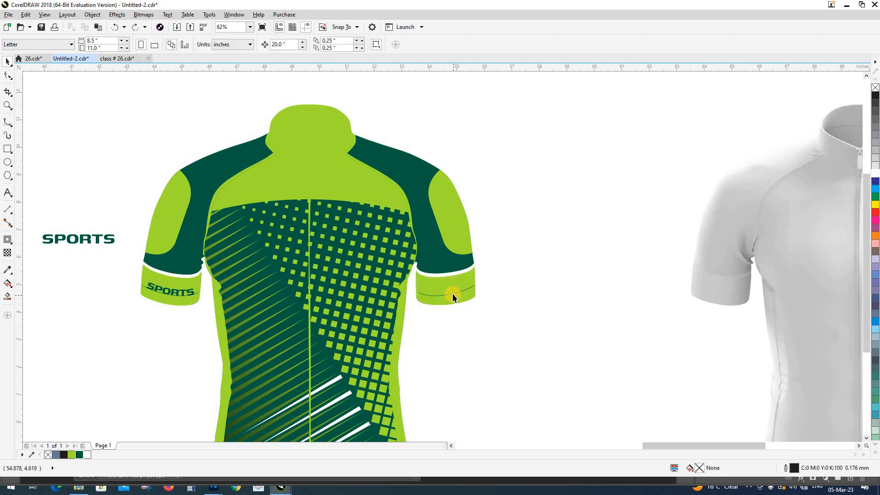
Copy the curved SPORTS text with its path to the opposite sleeve cuff and position it inside the lime area.
scroll(157, 291, "up", 1)
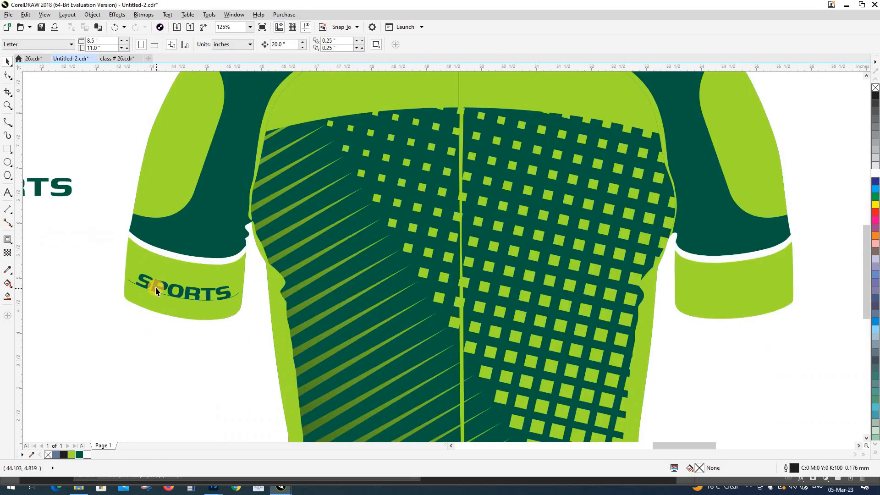
left_click(90, 326)
left_click(205, 295)
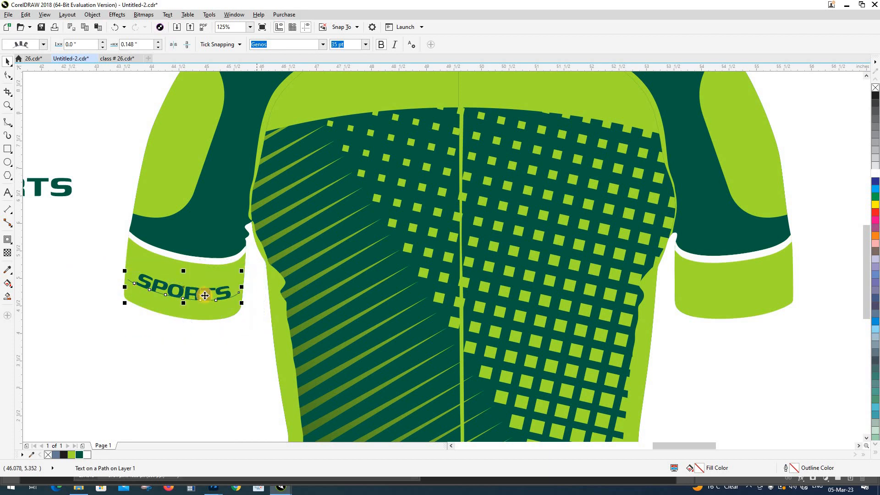
left_click_drag(576, 259, 720, 298)
left_click_drag(720, 331, 452, 322)
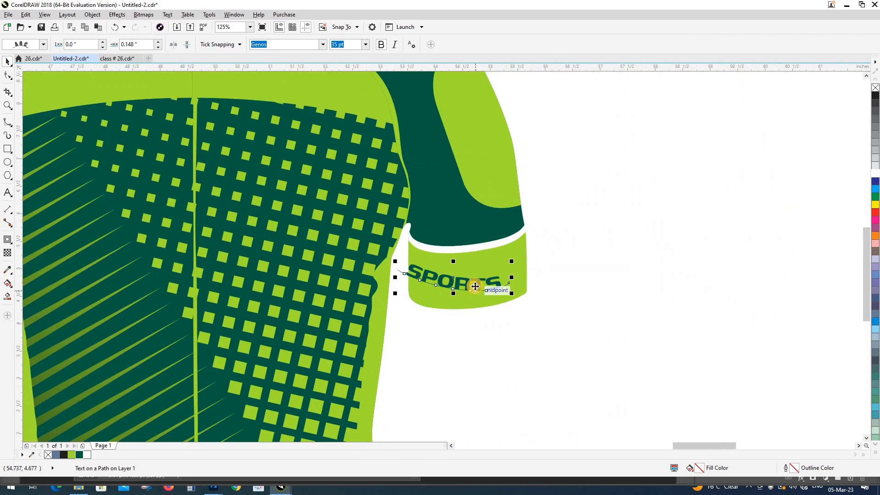
scroll(474, 286, "up", 2)
left_click_drag(389, 253, 454, 254)
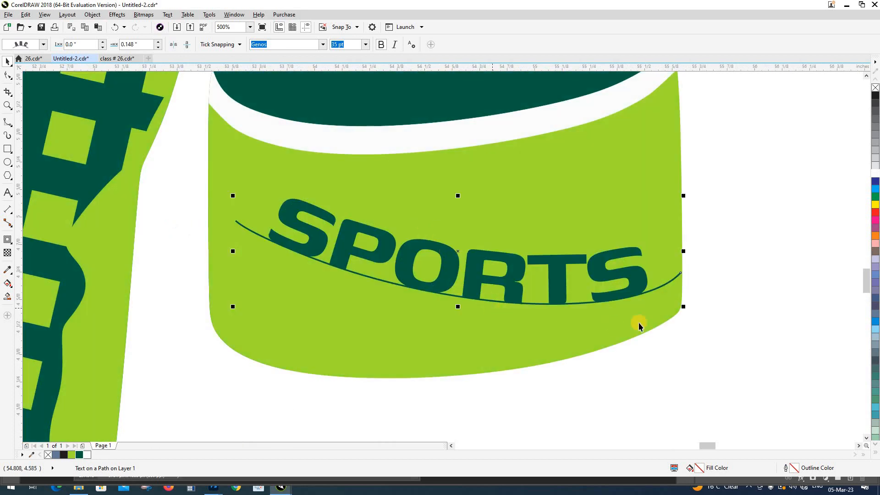
Rotate the copied text's control curve to about 14.69 degrees to follow the opposite cuff's slope.
double_click(652, 292)
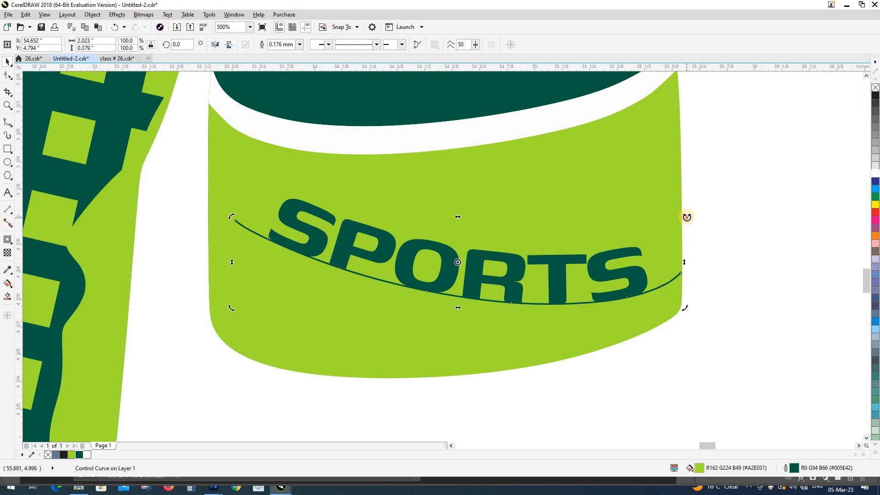
left_click_drag(687, 217, 691, 184)
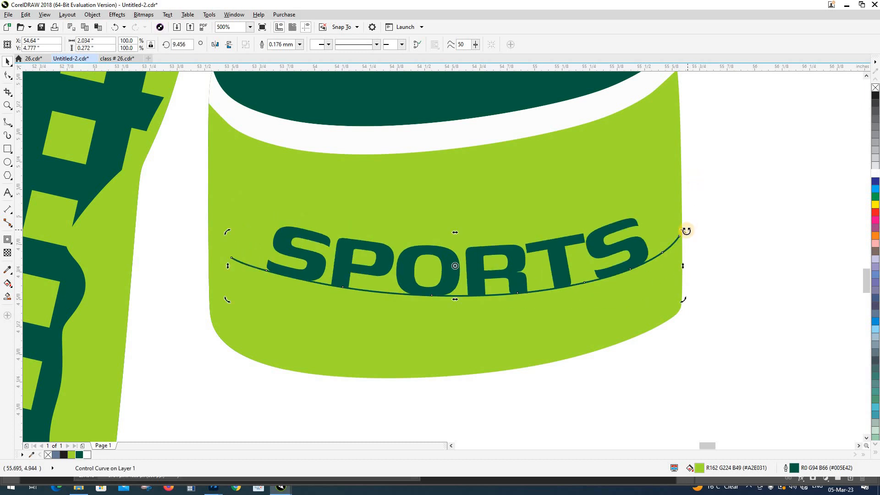
left_click_drag(686, 230, 687, 205)
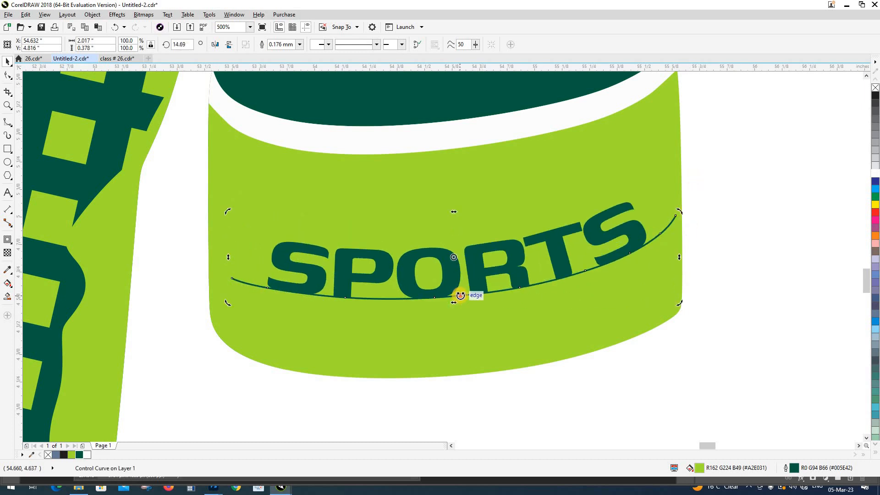
Check the rotated curve against the cuff's lower edge and move it with its text back up to mid-cuff.
mouse_move(459, 299)
left_mouse_down()
mouse_move(457, 354)
mouse_move(468, 369)
left_mouse_up()
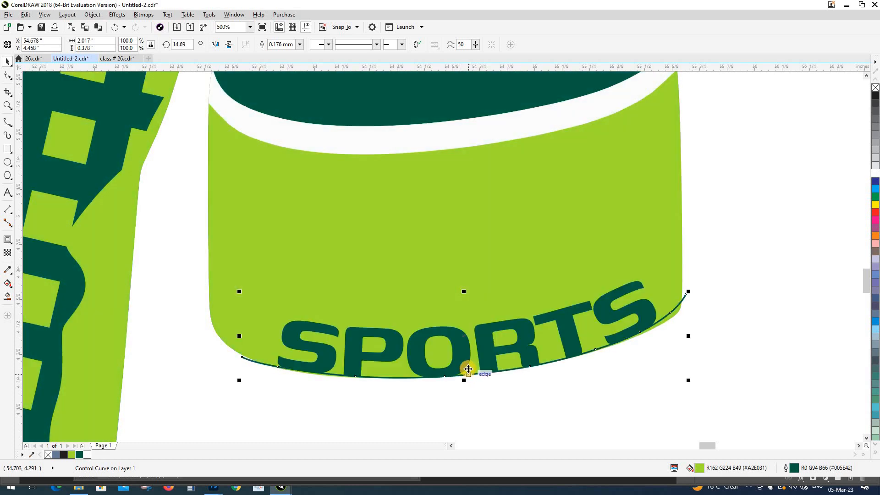
scroll(565, 352, "down", 2)
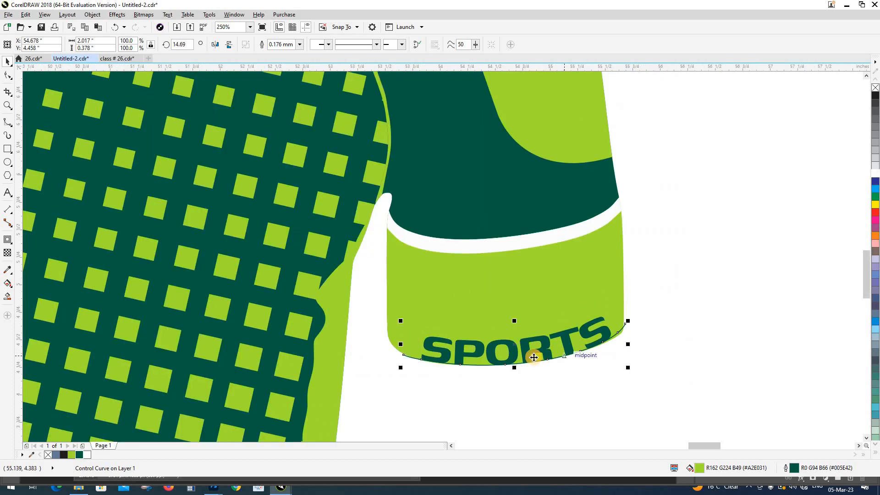
left_click_drag(515, 348, 510, 305)
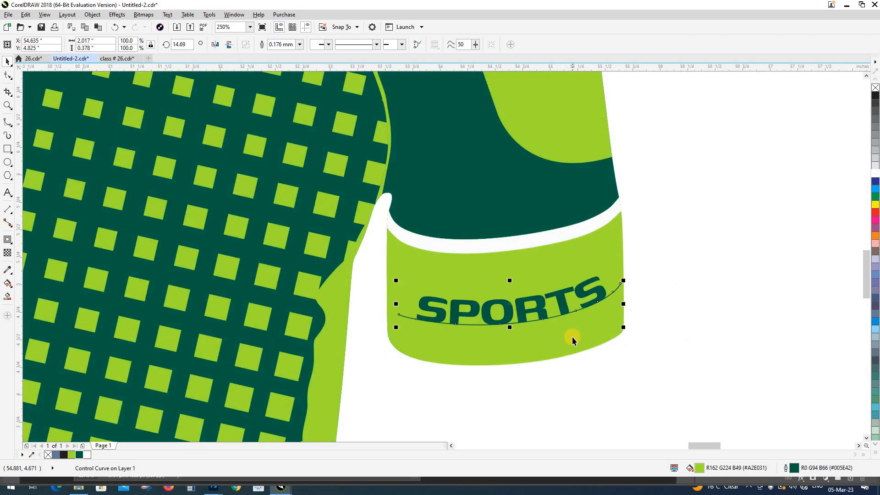
left_click(492, 298)
scroll(492, 298, "down", 4)
left_click(505, 318)
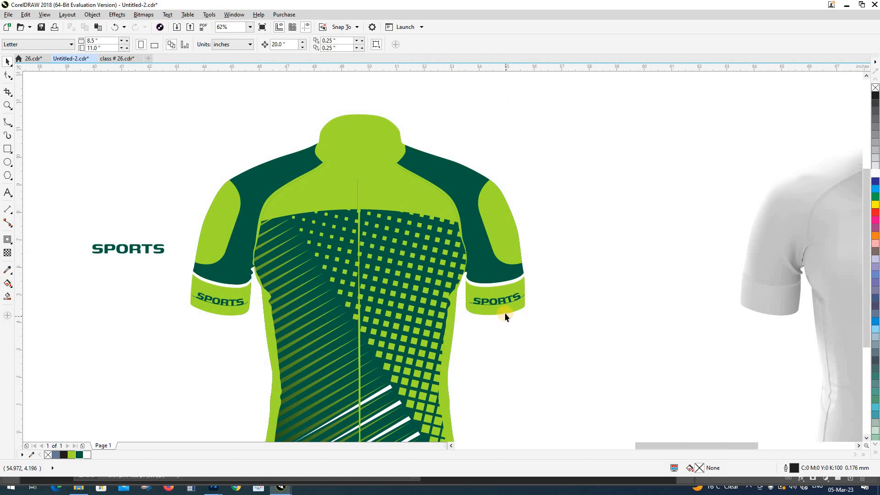
Recolor the outline of the control curve under the copied SPORTS text to the cuff's lime R162 G224 B49.
scroll(504, 312, "up", 4)
double_click(575, 249)
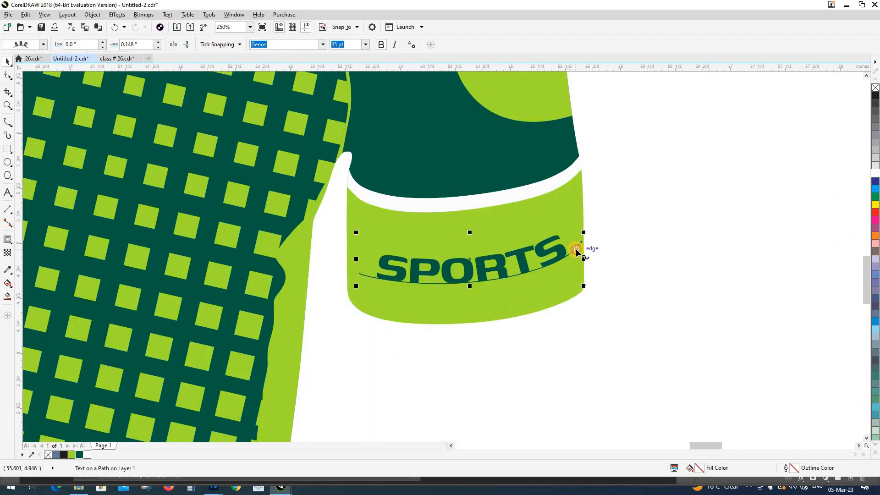
key("space")
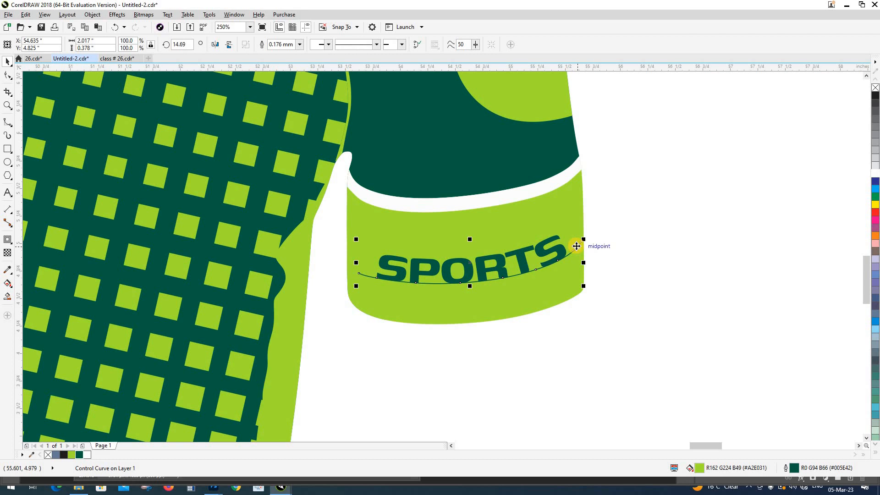
left_click(589, 250)
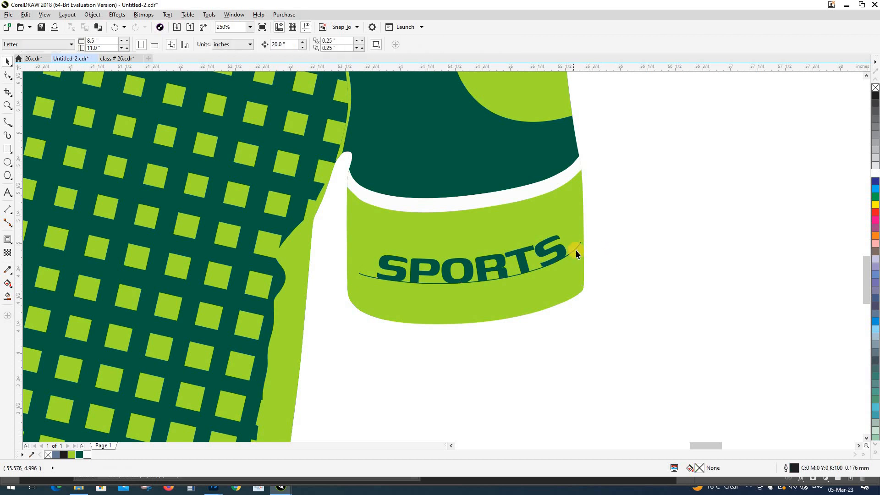
left_click(575, 249)
key("F10")
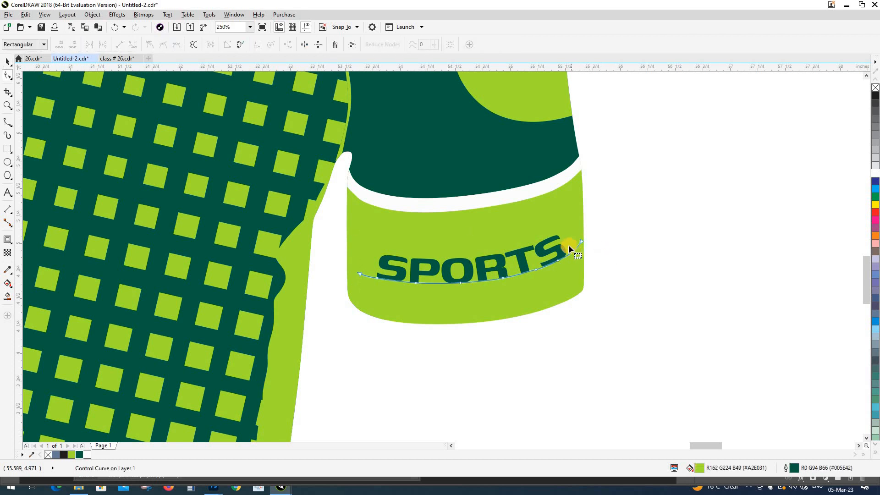
key("i")
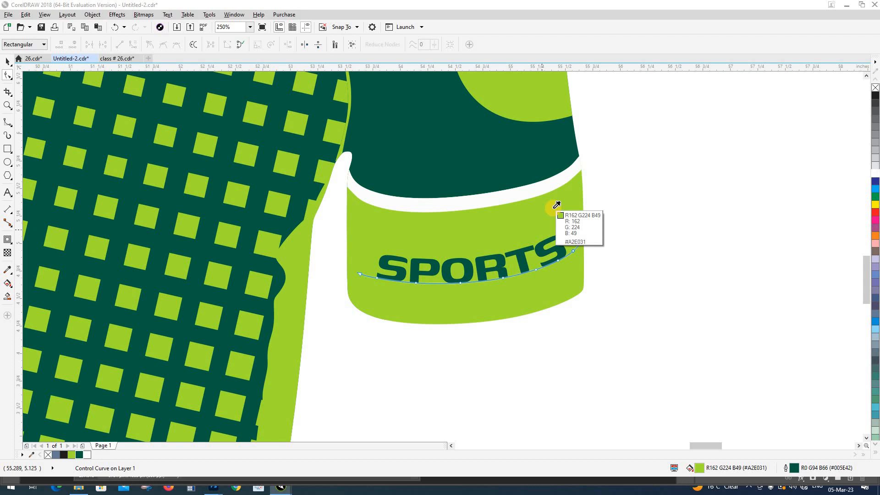
left_click(577, 243)
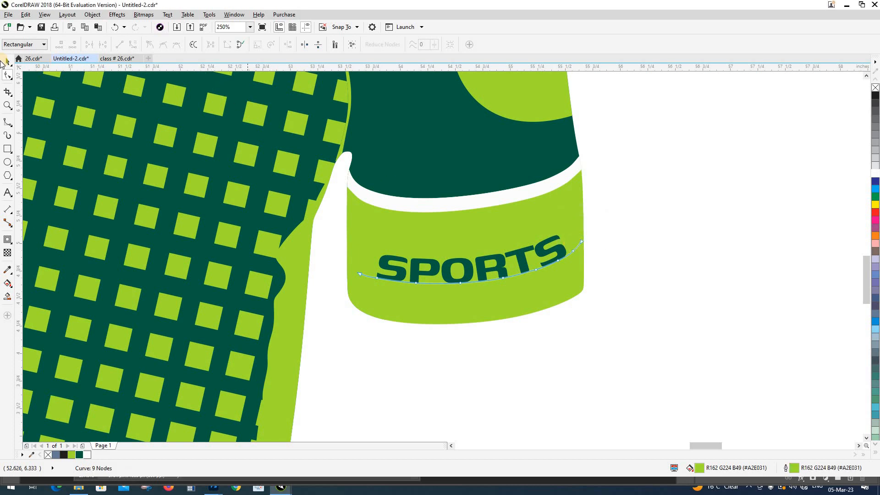
left_click(6, 62)
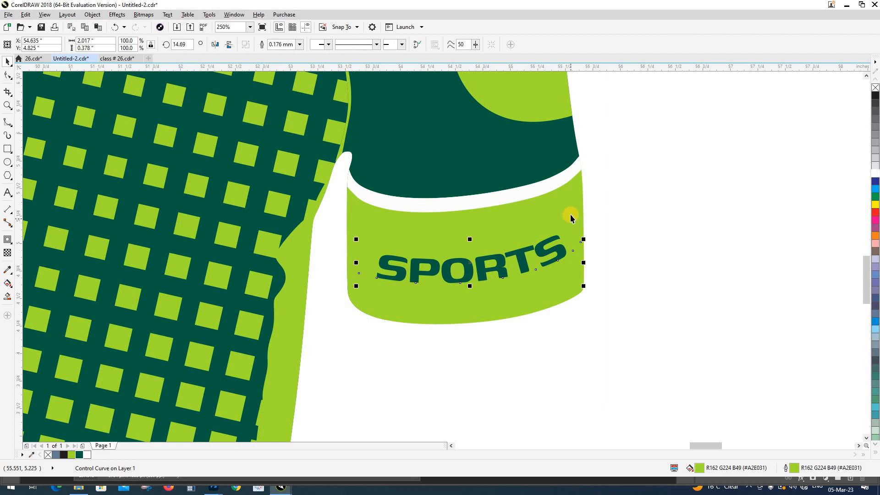
key("Escape")
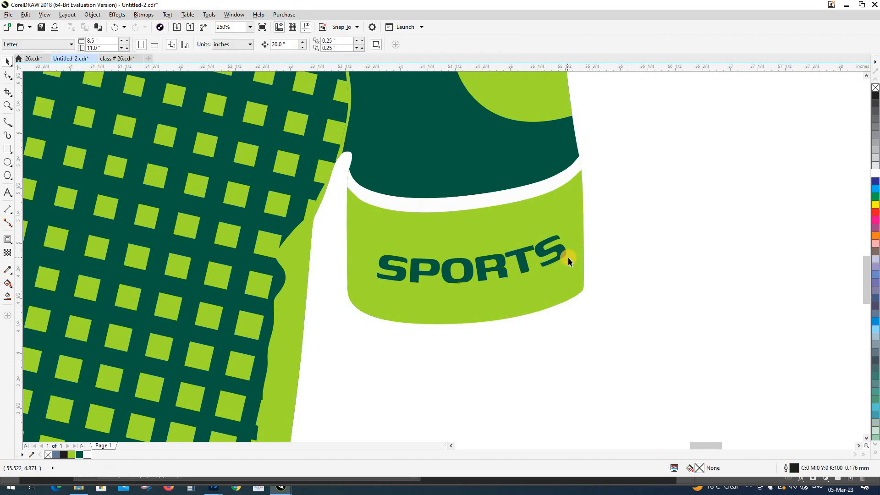
Check the copied SPORTS text and its control curve on the cuff in wireframe view.
scroll(535, 271, "up", 2)
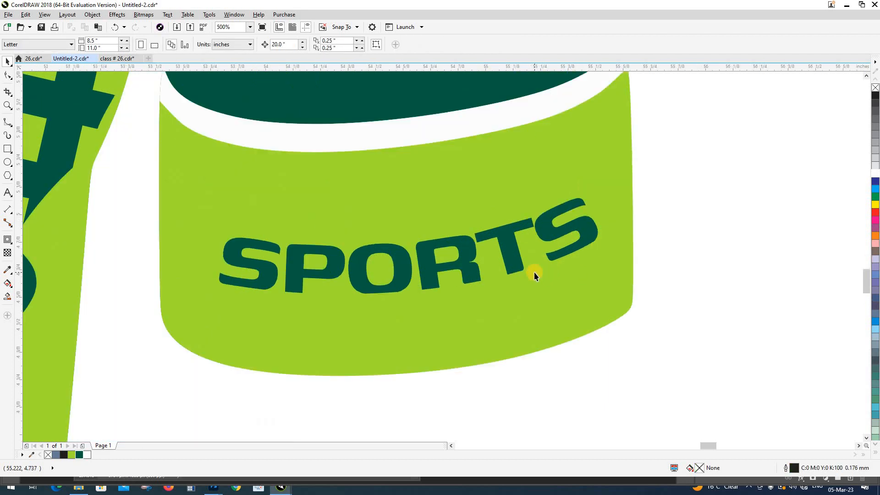
key("shift+F9")
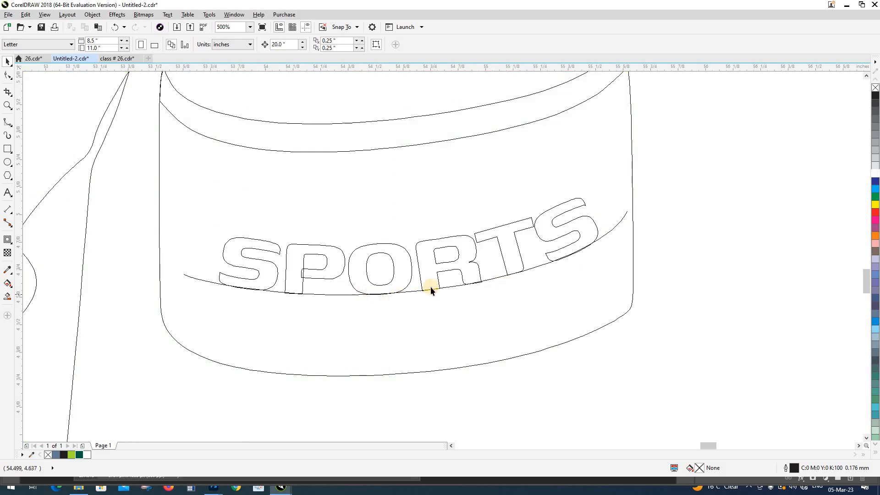
key("shift+F9")
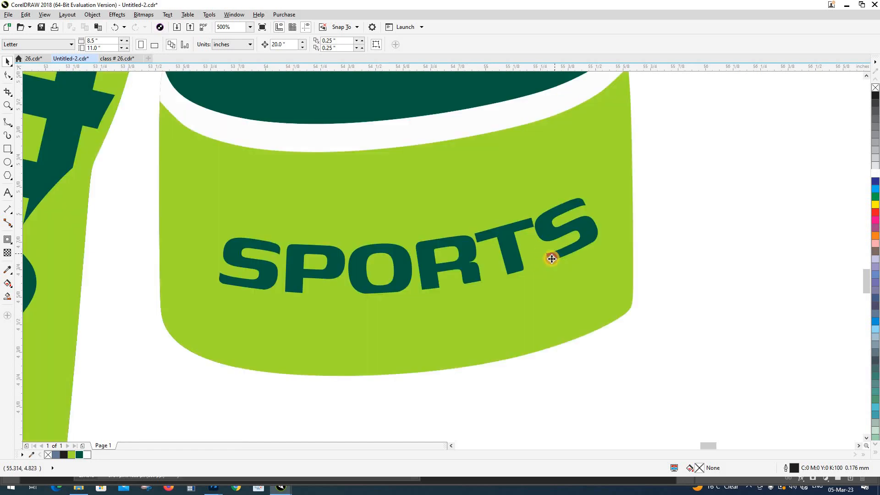
left_click(552, 259)
scroll(552, 258, "down", 4)
left_click(562, 329)
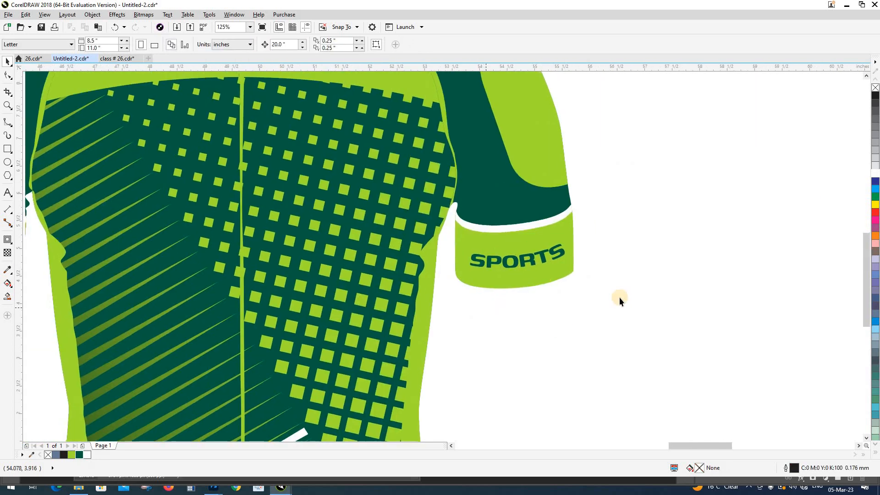
Recolor the outline of the control curve under the first cuff's SPORTS text to the lime R162 G224 B49.
left_click_drag(486, 308, 620, 297)
left_click_drag(308, 269, 522, 291)
scroll(503, 293, "down", 2)
scroll(495, 292, "up", 2)
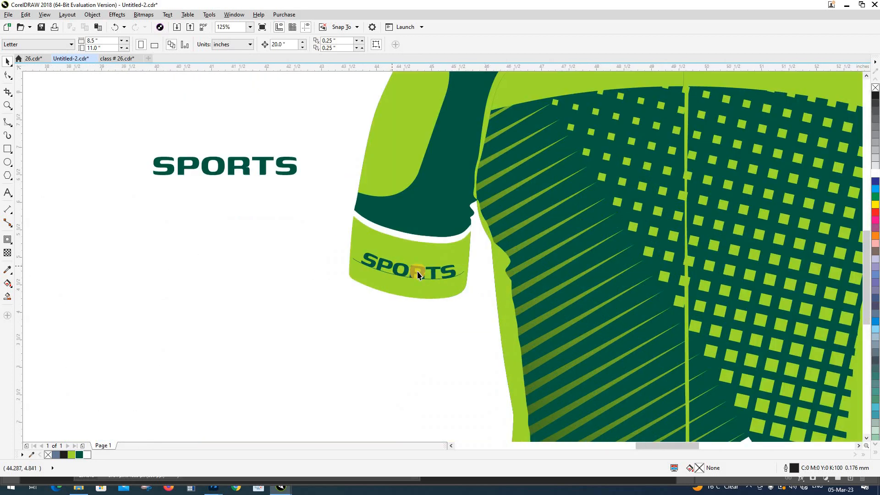
scroll(418, 276, "up", 1)
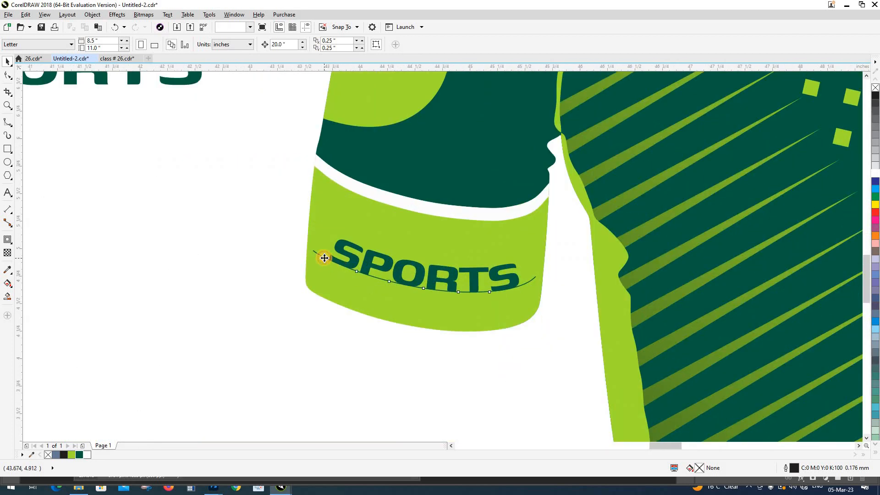
double_click(325, 257)
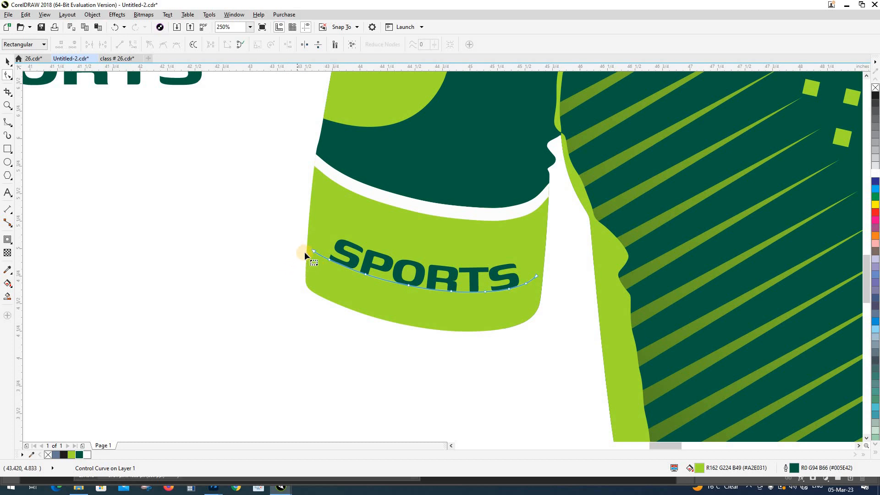
key("shift+F12")
left_click(326, 214)
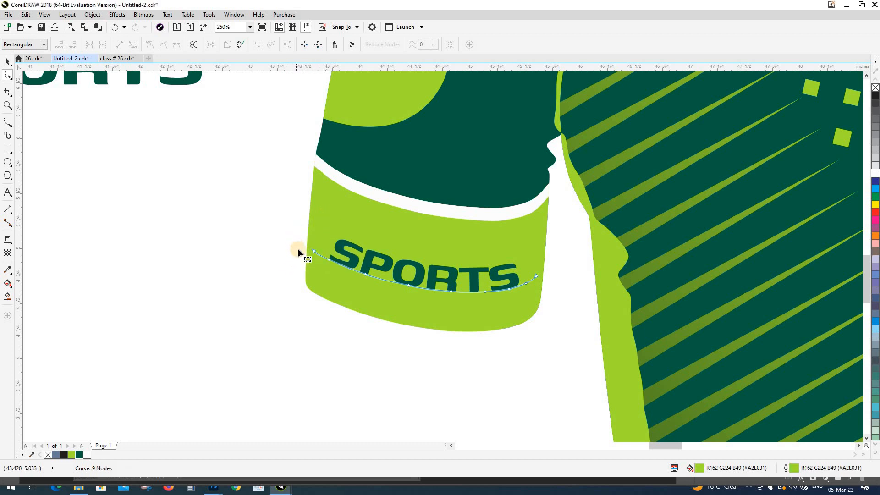
left_click(6, 63)
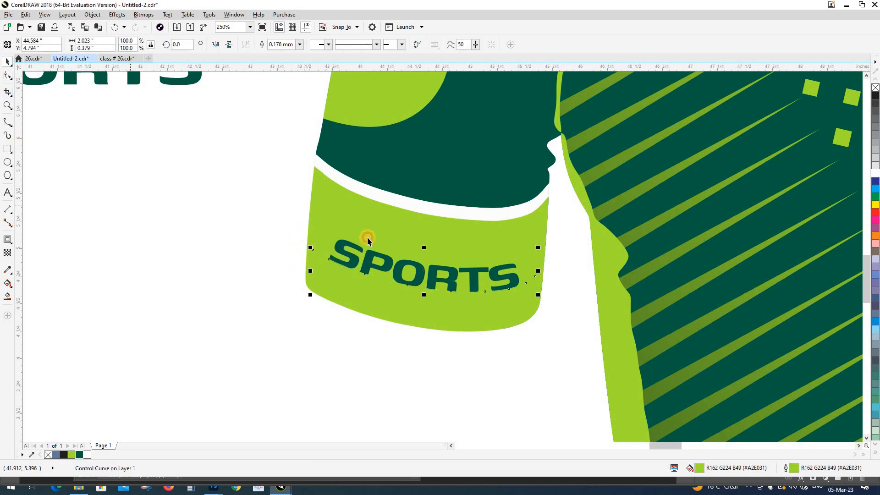
key("Escape")
Delete the spare straight SPORTS text lying outside the jersey beside the sleeve.
scroll(306, 271, "down", 2)
left_click_drag(447, 282, 366, 285)
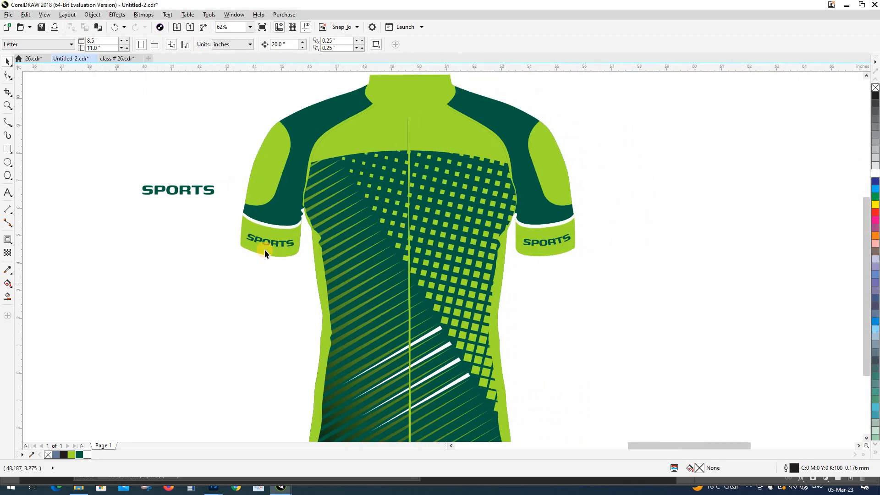
left_click(196, 193)
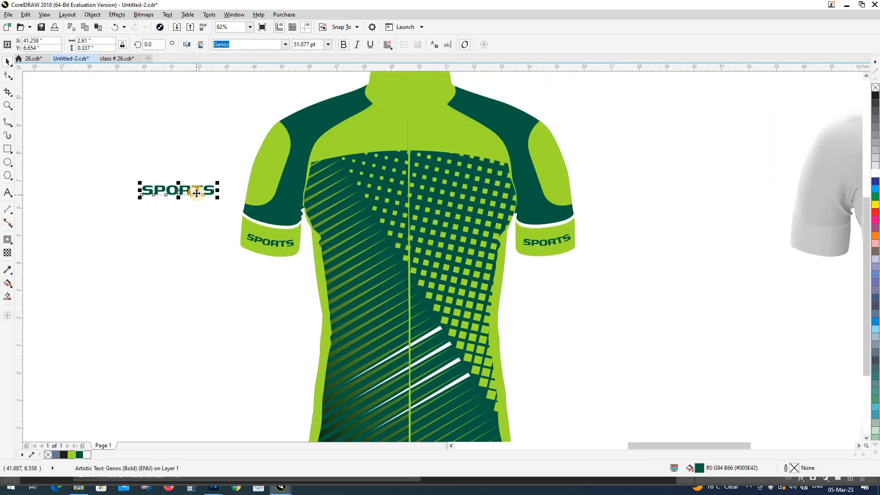
left_click_drag(196, 193, 369, 283)
scroll(369, 283, "down", 1)
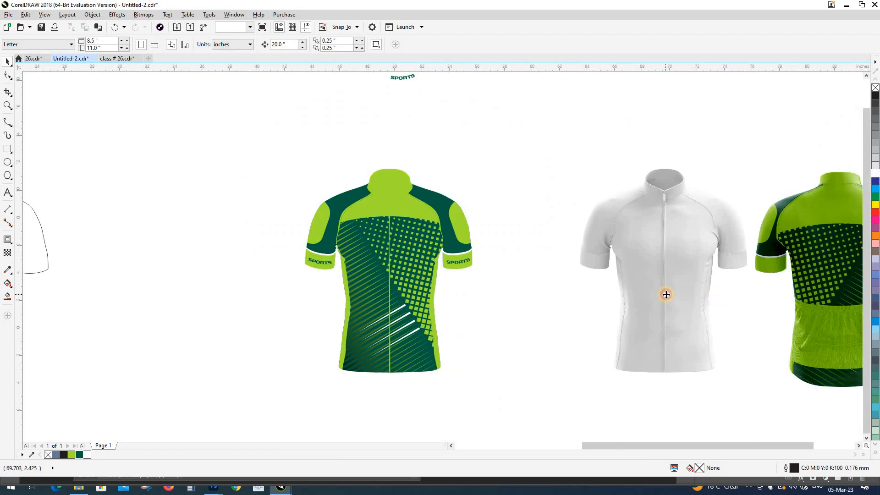
Shift the grey shading group 20 inches left onto the front jersey and check the shaded cuff.
left_click(667, 295)
key("Left")
key("ctrl+z")
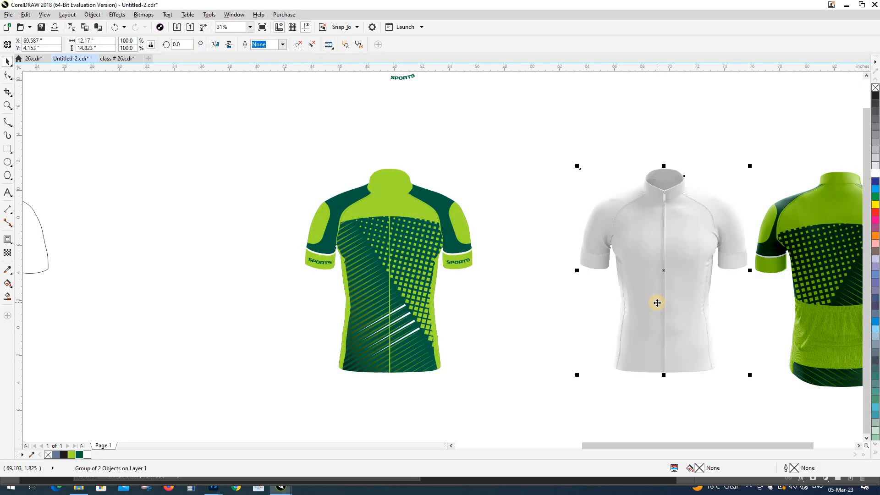
key("Left")
left_click(656, 302)
scroll(449, 263, "up", 2)
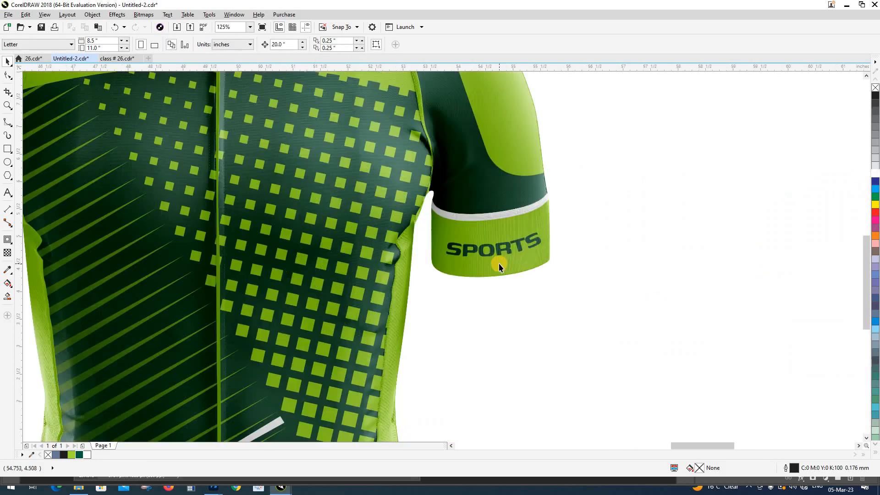
scroll(385, 243, "down", 3)
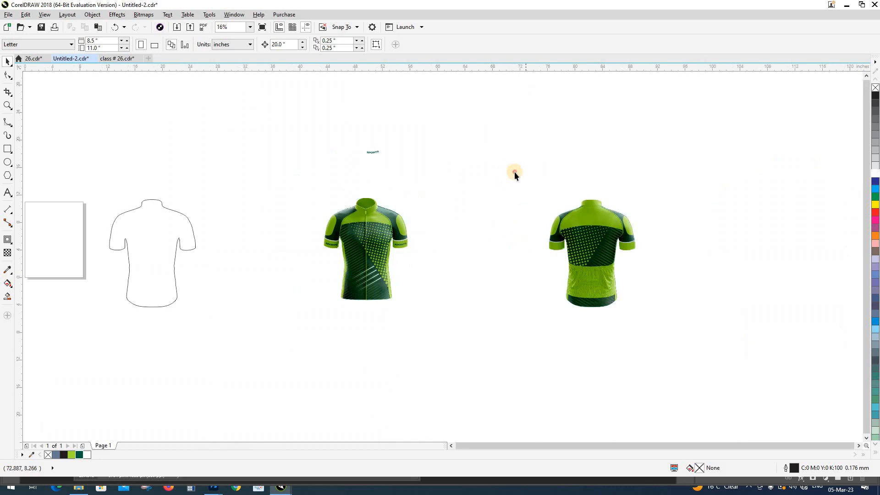
Move the back-view jersey right beside the front jersey and group all the front jersey's objects.
left_click_drag(714, 372, 713, 371)
left_click_drag(586, 285, 447, 282)
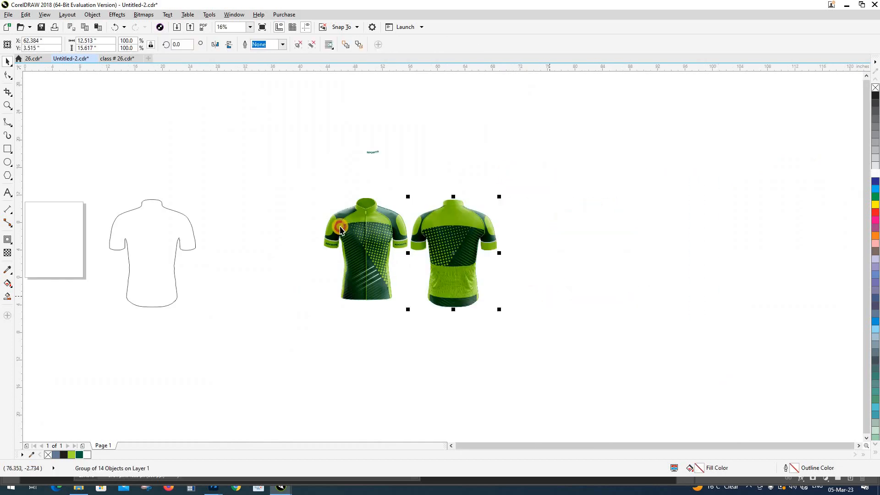
left_click(283, 185)
left_click_drag(402, 315, 411, 328)
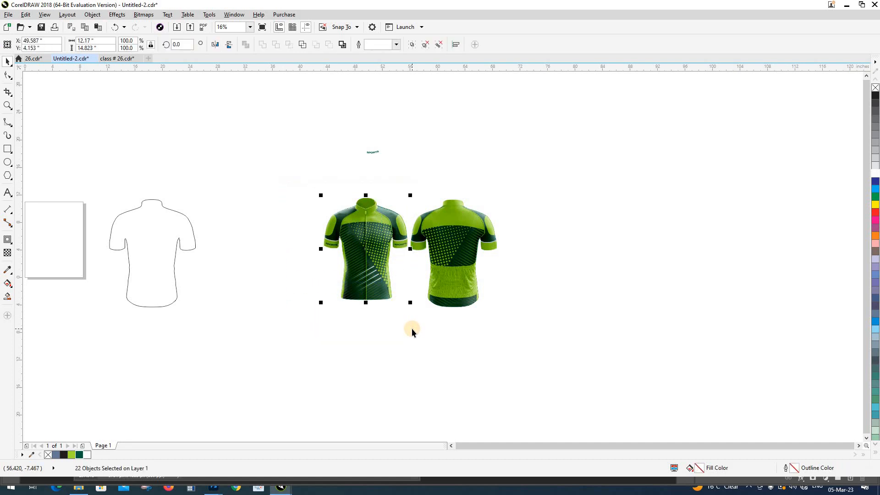
key("ctrl+g")
Align the back jersey's top edge with the front jersey's and inspect the pair up close.
left_click(437, 262)
left_click(371, 244, "shift")
key("t")
left_click(560, 305)
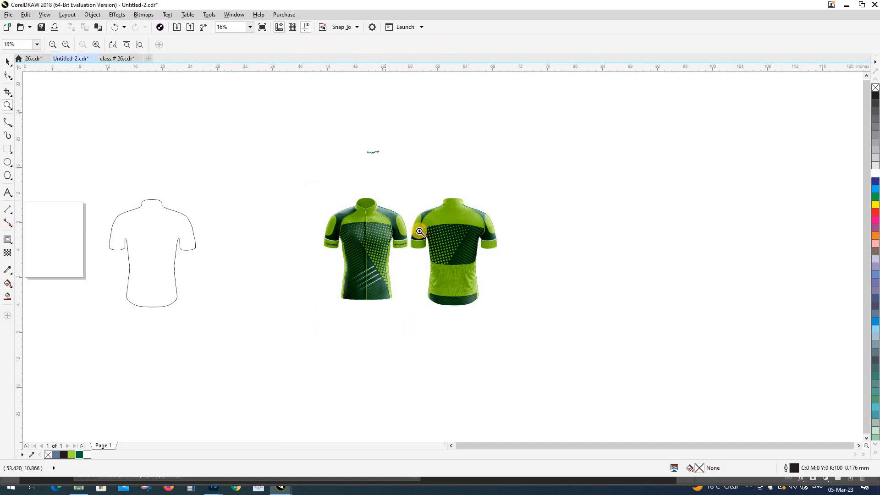
scroll(421, 230, "up", 2)
left_click(474, 279)
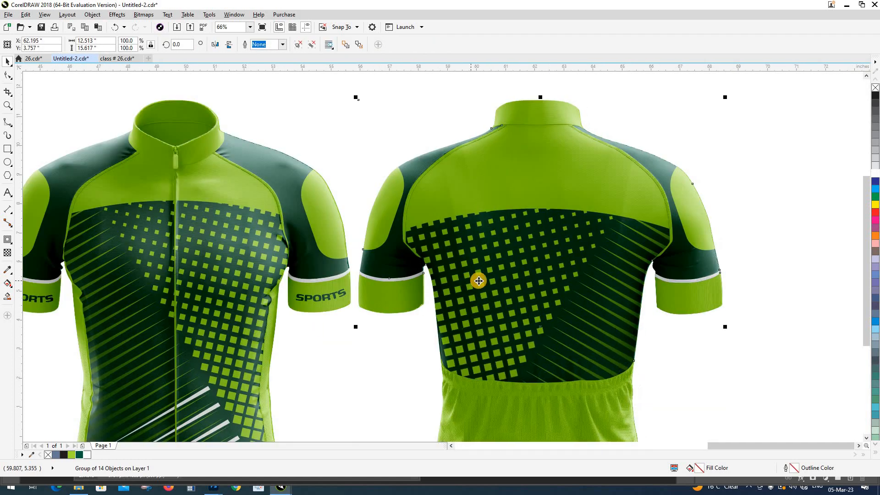
scroll(472, 281, "down", 2)
Delete the leftover SPORTS text above the jerseys and the unused black jersey outline.
left_click(383, 195)
left_click_drag(378, 173, 444, 207)
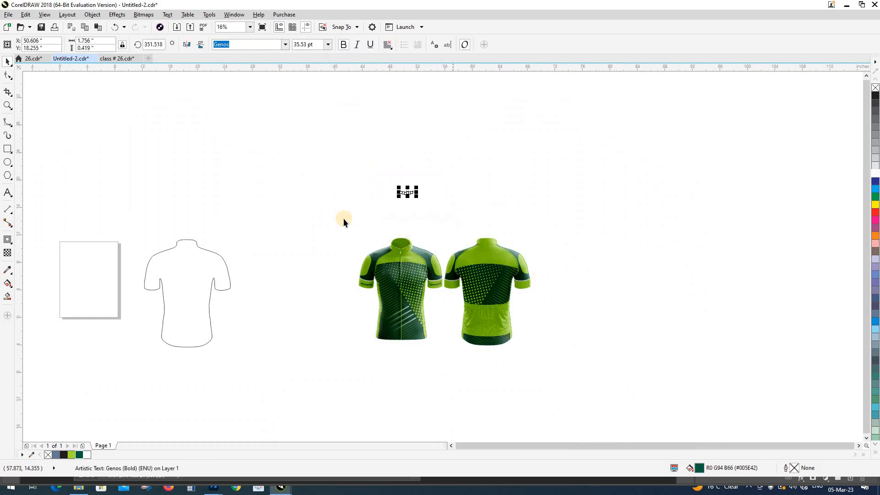
key("Delete")
left_click(223, 255)
key("Delete")
Draw a background rectangle about 33.06 × 19.56 inches around both jerseys.
key("F2")
mouse_move(344, 211)
left_mouse_down()
mouse_move(514, 321)
mouse_move(542, 367)
left_mouse_up()
left_click(592, 316)
left_click_drag(592, 316, 572, 314)
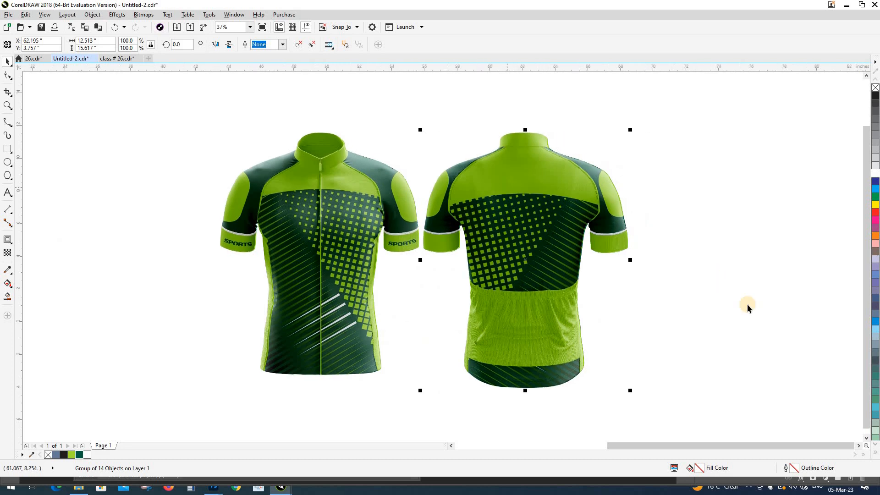
left_click(747, 304)
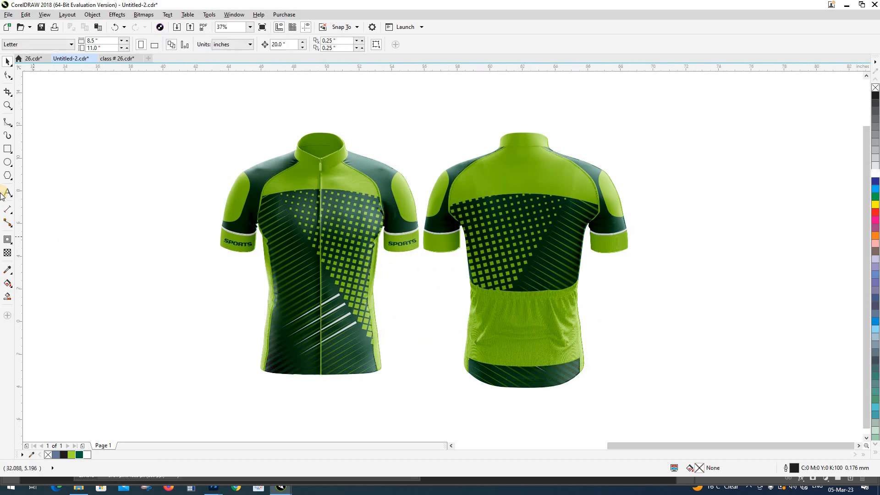
left_click(7, 149)
scroll(147, 222, "down", 2)
mouse_move(149, 166)
left_mouse_down()
mouse_move(403, 340)
mouse_move(421, 327)
left_mouse_up()
key("space")
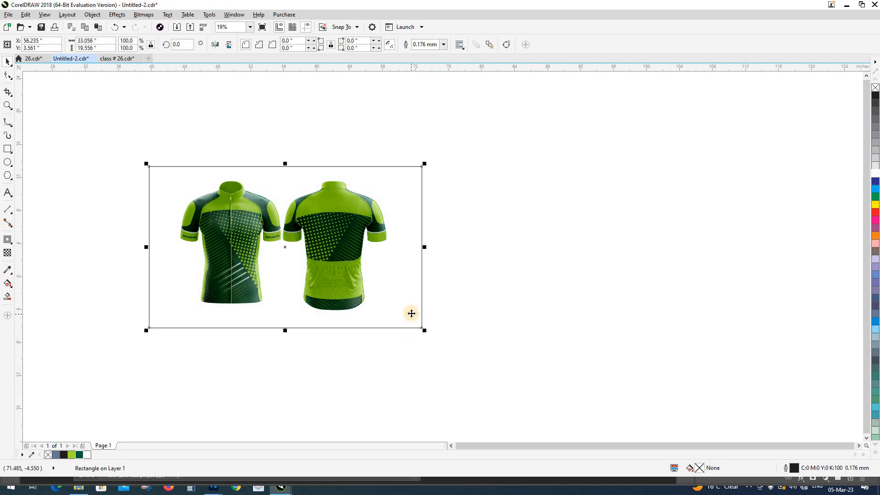
Resize the background rectangle to about 28.75 × 18.28 inches and shift it up 0.25 inch around the jerseys.
scroll(175, 256, "up", 2)
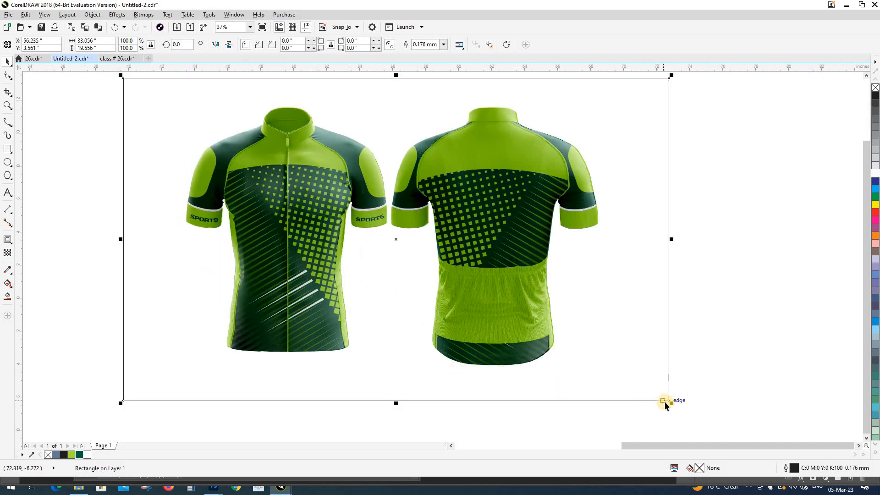
left_click_drag(672, 402, 661, 397)
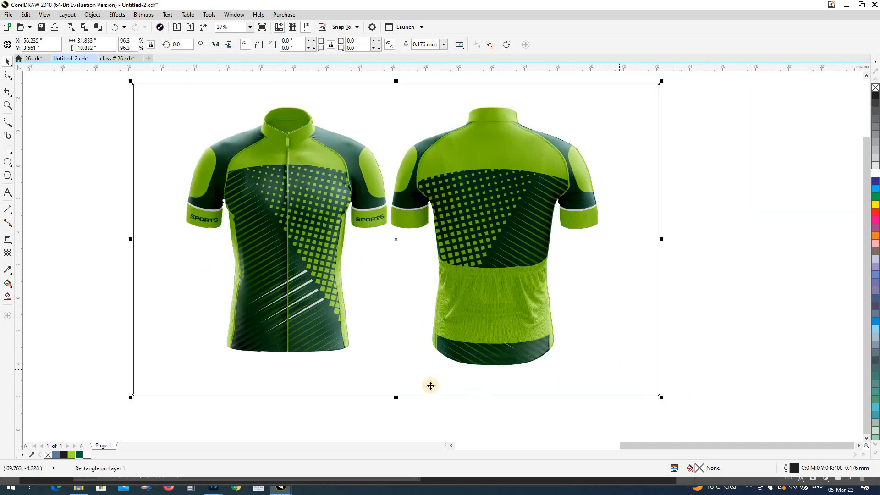
left_click_drag(395, 390, 395, 382)
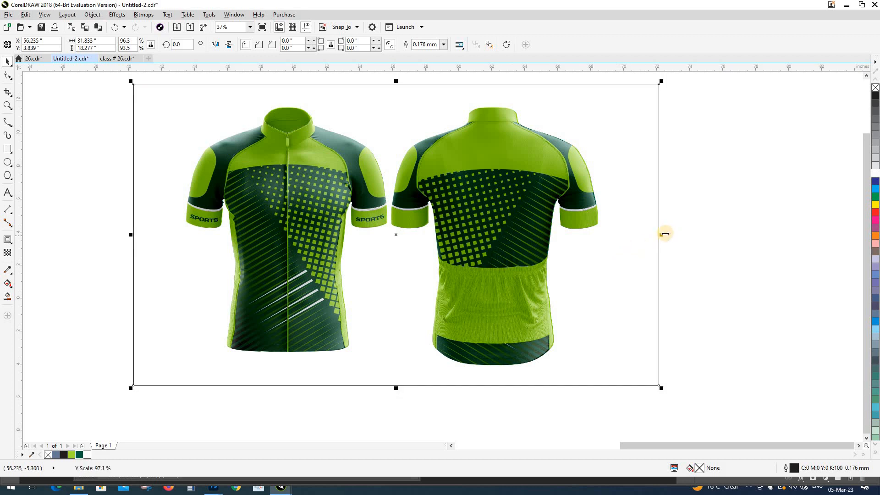
left_click_drag(659, 233, 633, 236)
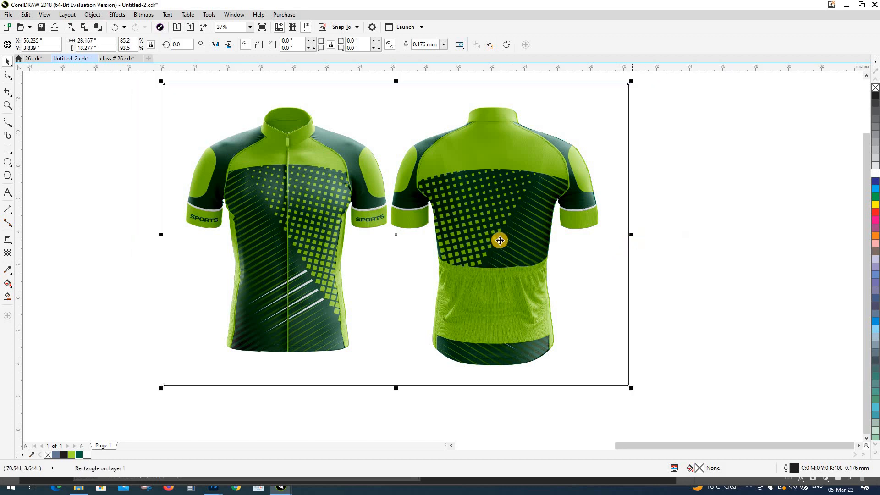
left_click_drag(155, 235, 144, 234)
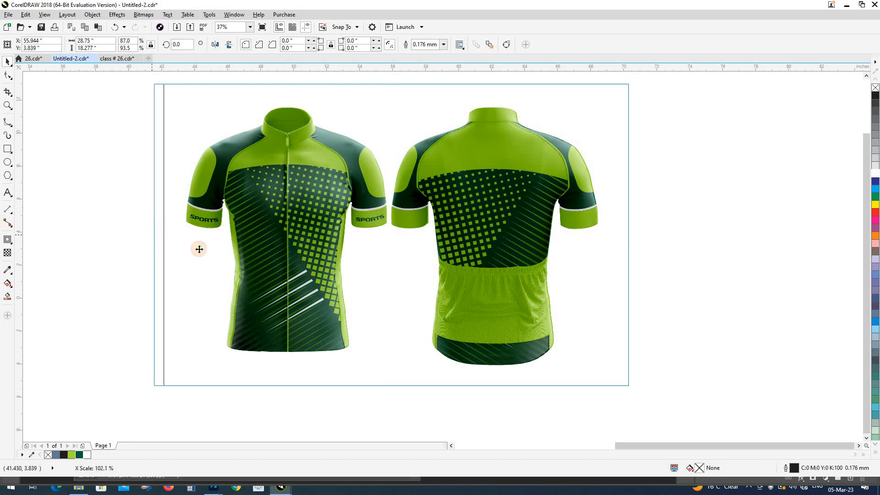
left_click(659, 286)
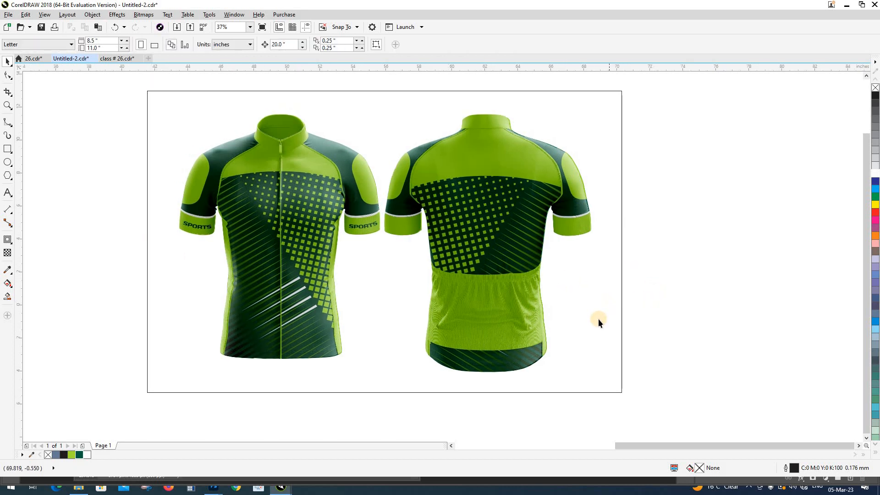
left_click_drag(598, 319, 598, 315)
left_click(690, 344)
left_click_drag(689, 345, 672, 355)
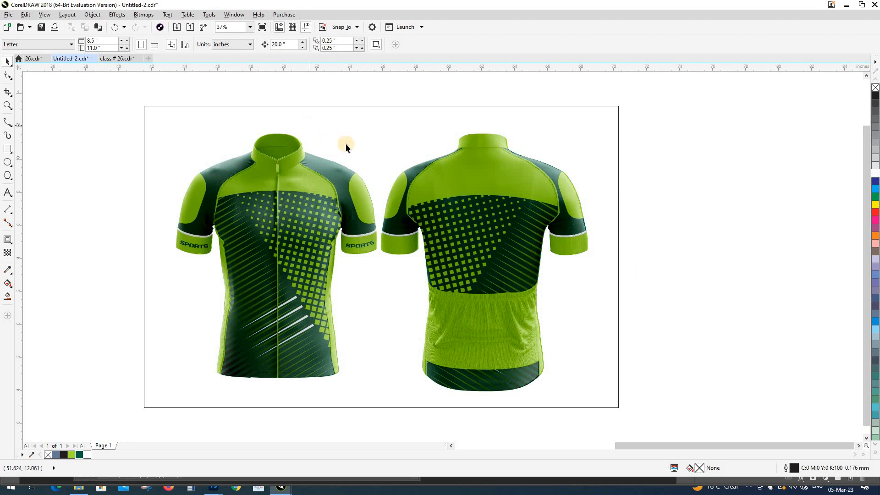
Apply an elliptical black-to-white fountain fill to the background rectangle and send it behind the jerseys.
double_click(691, 451)
left_click(295, 172)
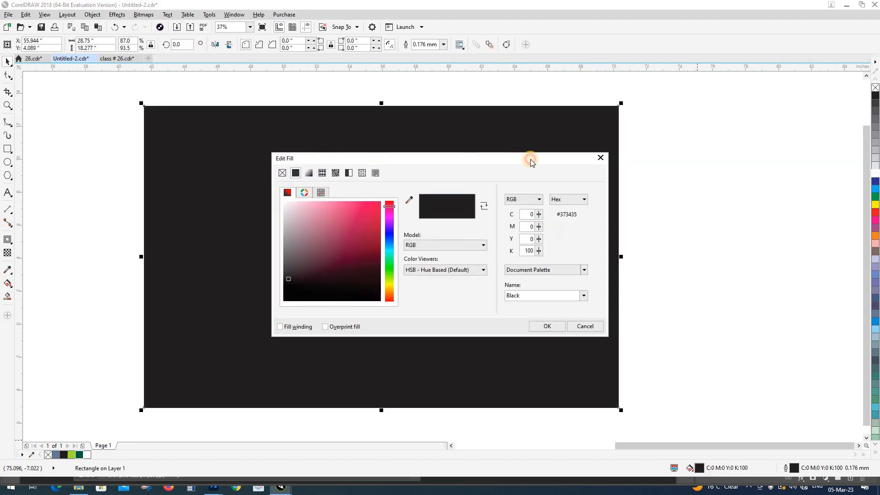
left_click_drag(530, 159, 738, 159)
left_click(517, 174)
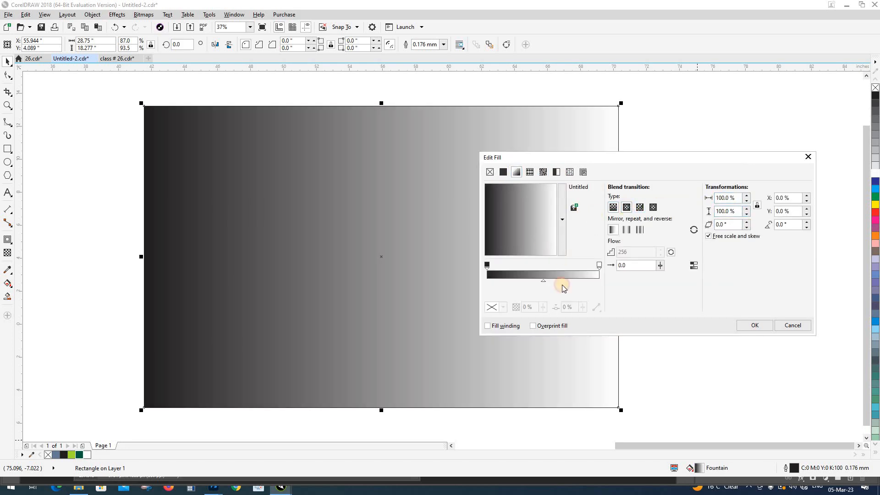
left_click(627, 207)
left_click(741, 326)
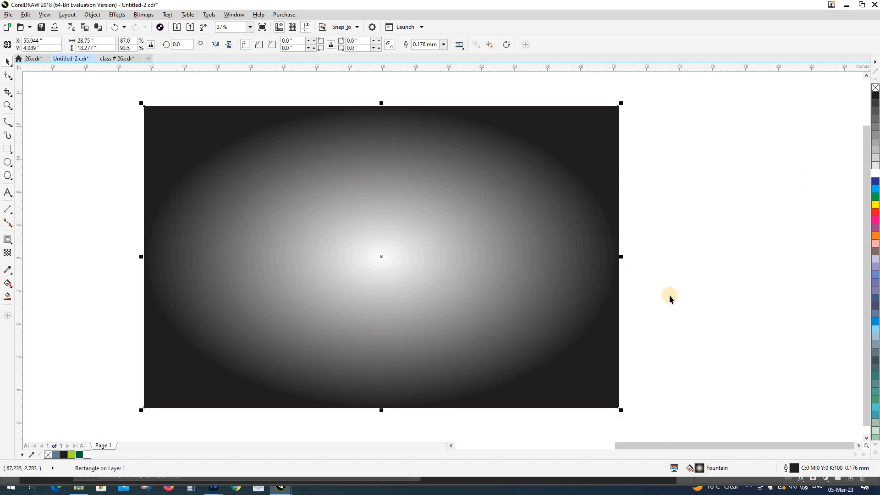
key("shift+Page_Down")
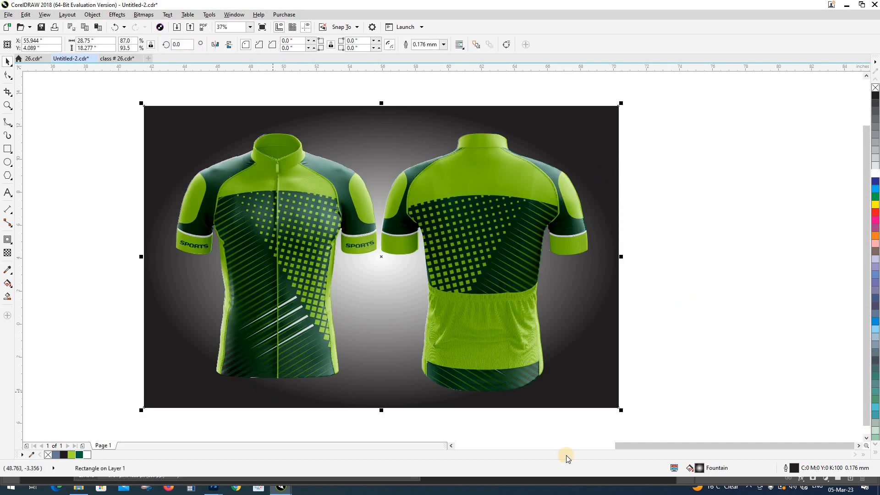
Change the black end colour of the background's elliptical fountain fill to the jersey's light green, #A2E031.
double_click(701, 467)
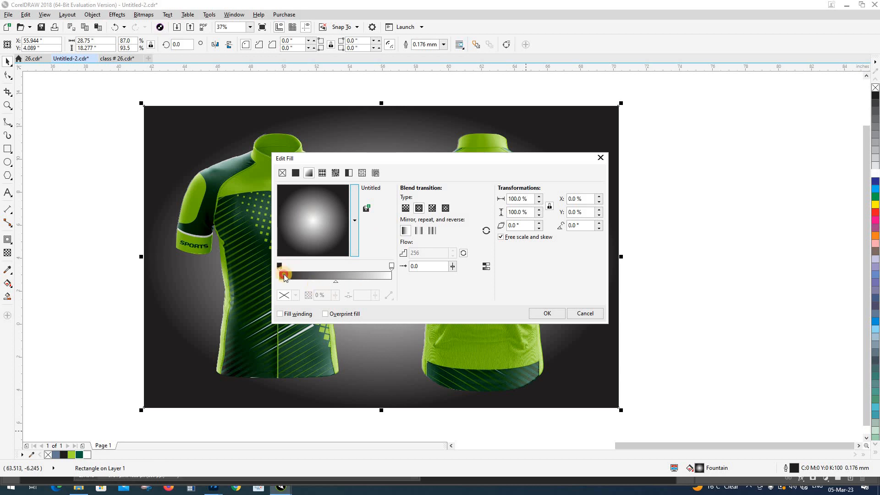
left_click(284, 276)
left_click(287, 295)
left_click(315, 318)
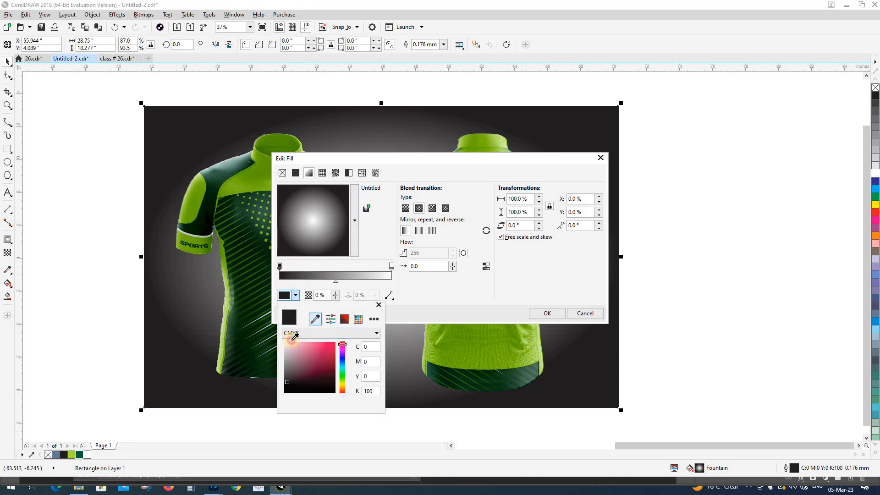
left_click(71, 455)
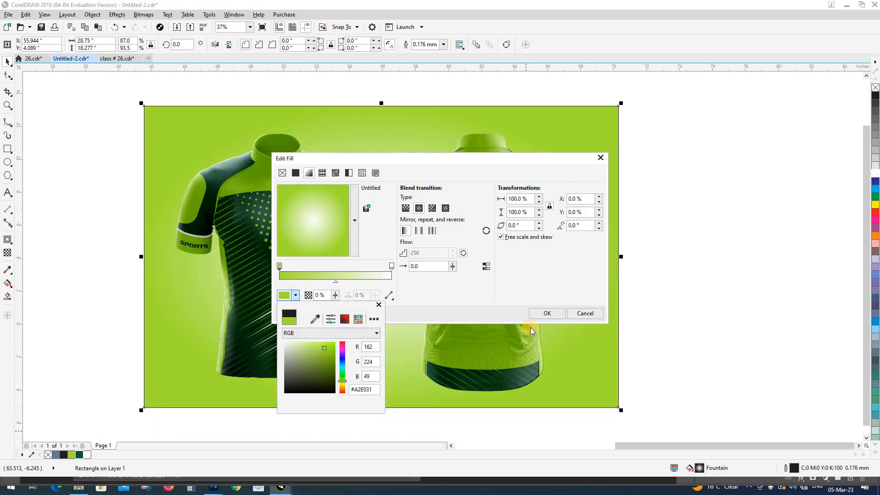
left_click(546, 313)
scroll(400, 312, "down", 2)
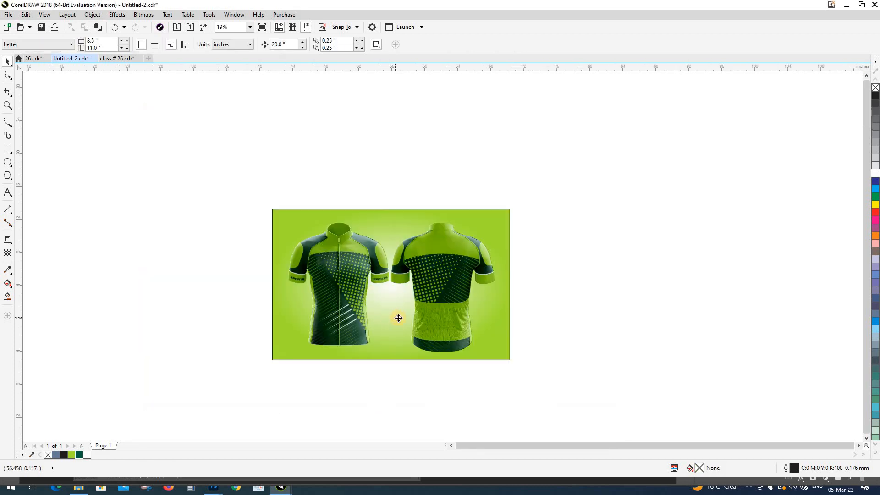
left_click(442, 354)
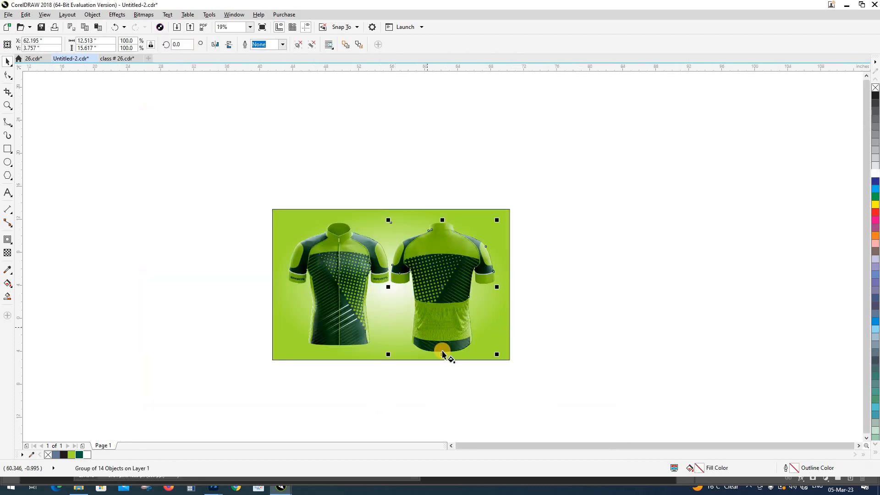
left_click(504, 216)
key("g")
left_click_drag(510, 285, 599, 285)
key("ctrl+z")
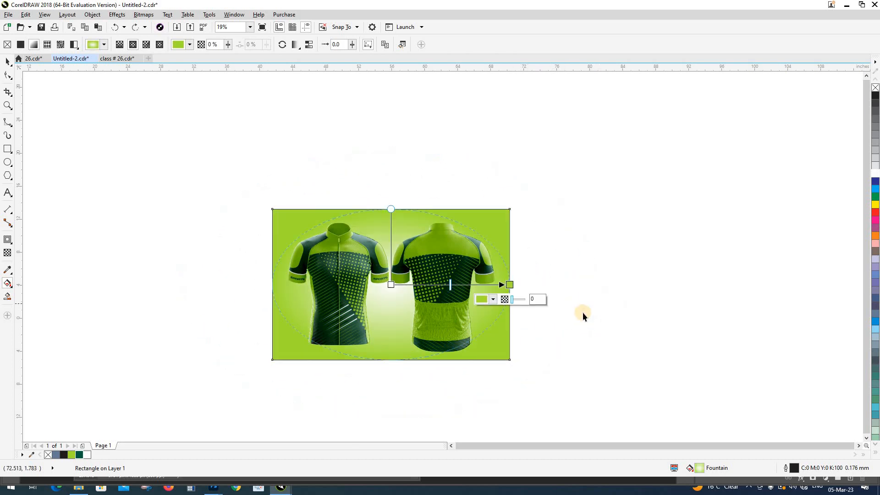
Enlarge the background's elliptical gradient so its green end lies well beyond the rectangle's side edge.
key("space")
left_click(500, 218)
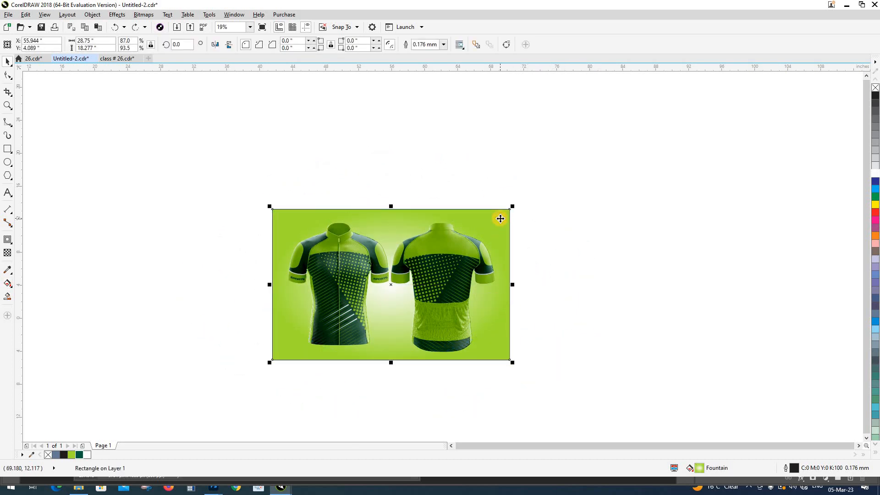
key("g")
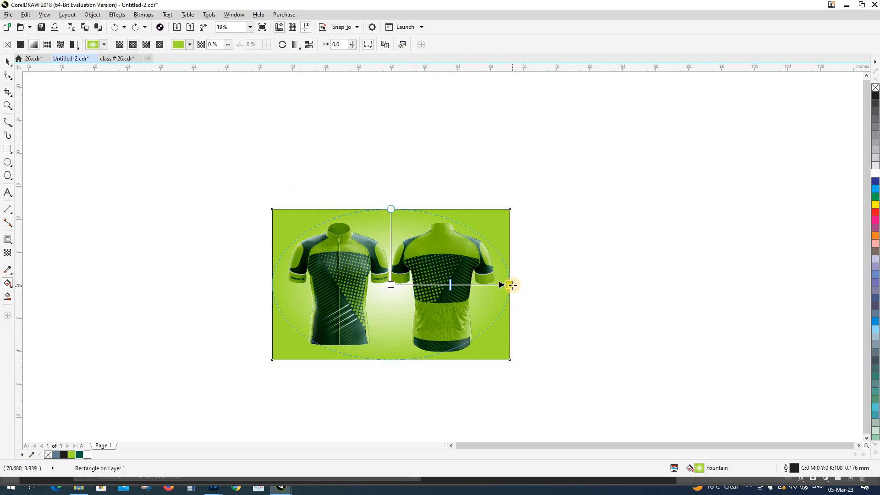
left_click_drag(525, 286, 624, 307)
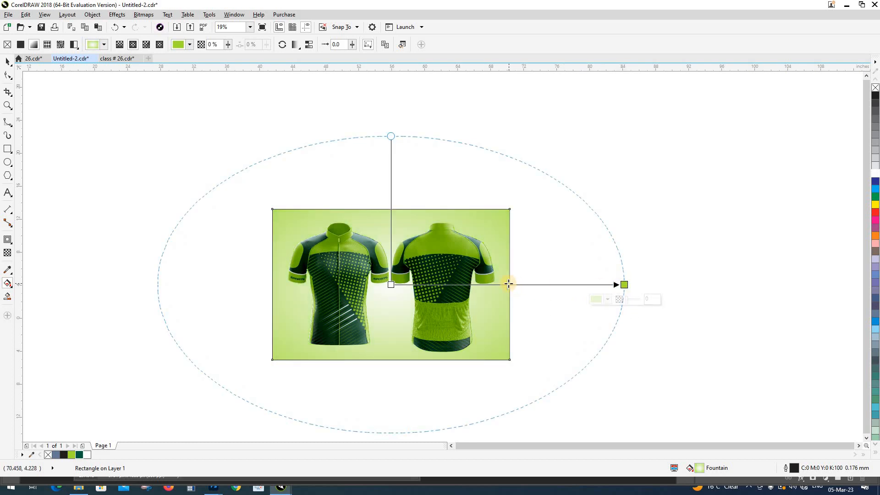
left_click_drag(623, 287, 578, 287)
key("space")
left_click(450, 259)
key("F2")
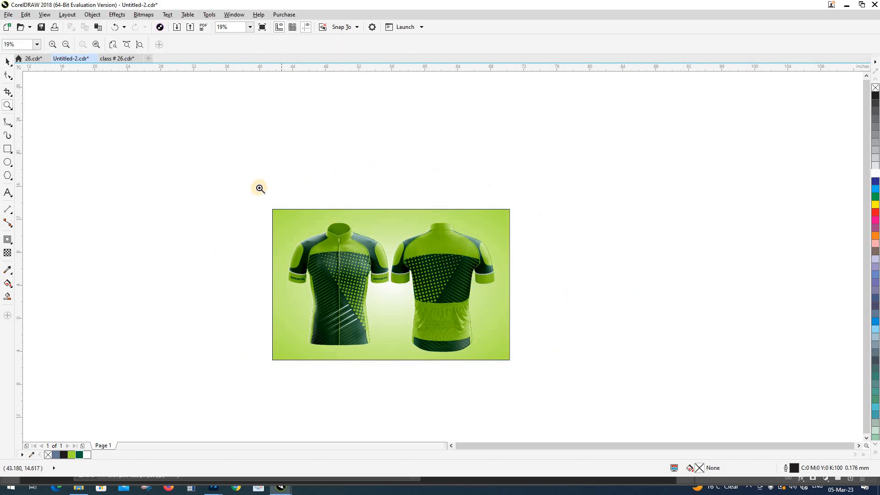
left_click_drag(258, 188, 604, 424)
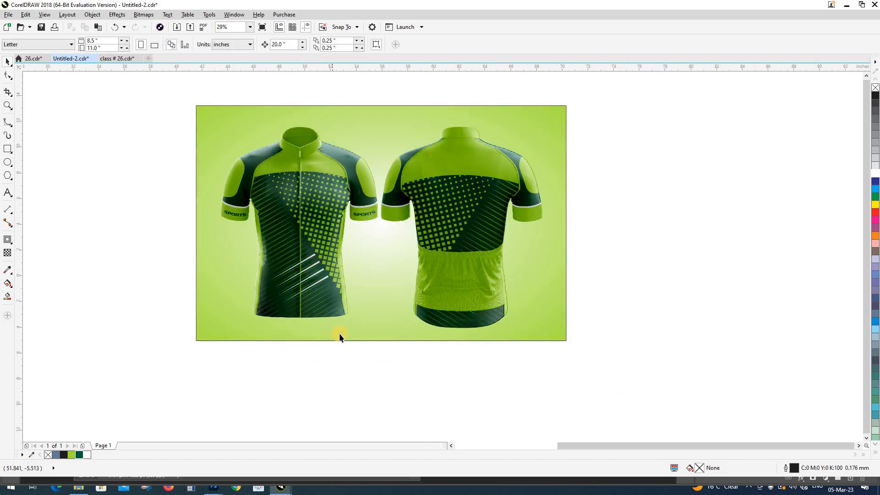
Extend the background rectangle downward below the jerseys to a height of about 19.6 inches.
left_click(340, 335)
left_click_drag(380, 344, 381, 361)
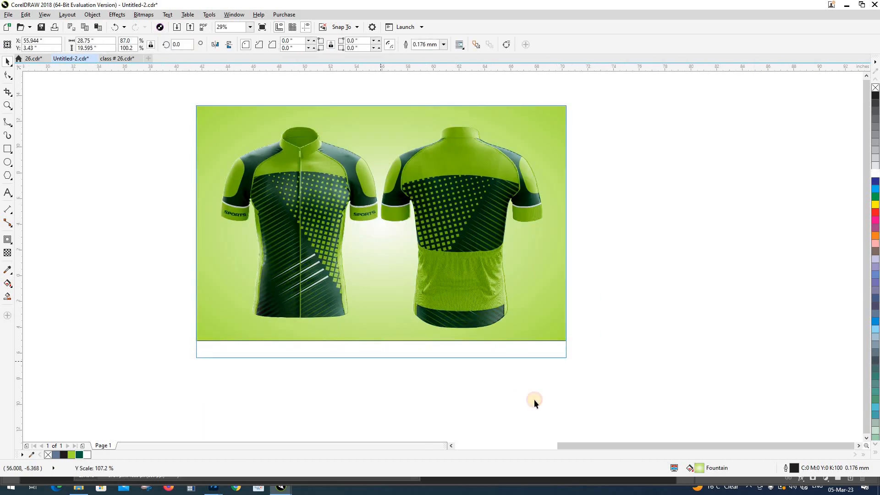
left_click(535, 400)
left_click_drag(418, 335, 437, 358)
Draw a flat ellipse about 7.95 × 1.33 inches below the front jersey and fill it black without an outline.
scroll(437, 358, "up", 2)
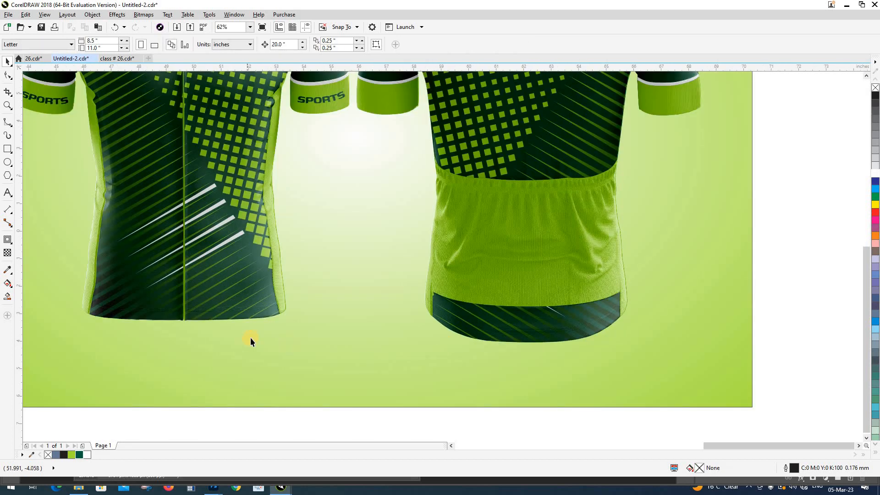
scroll(250, 337, "down", 2)
scroll(207, 345, "up", 1)
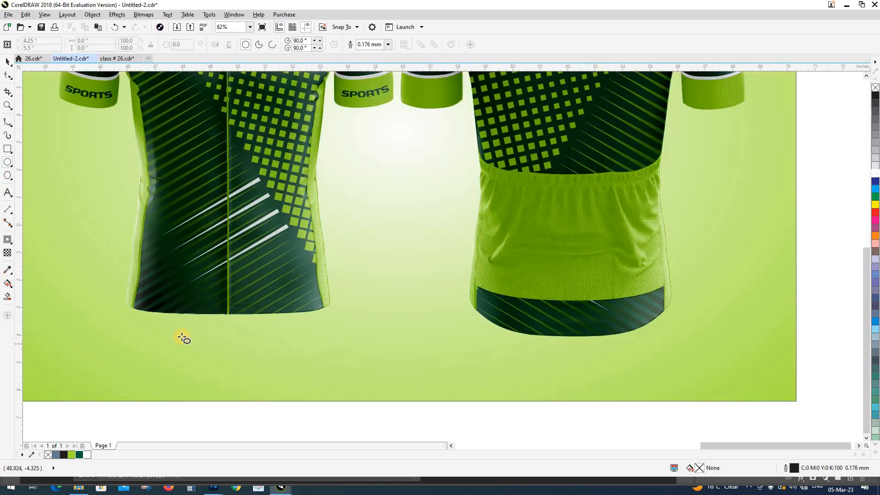
left_click(8, 162)
mouse_move(129, 329)
left_mouse_down()
mouse_move(334, 374)
mouse_move(340, 365)
left_mouse_up()
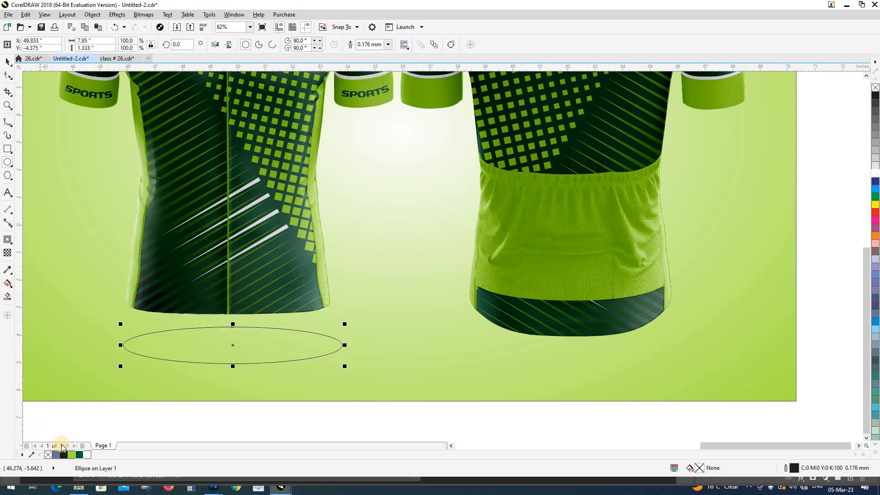
key("space")
left_click(63, 455)
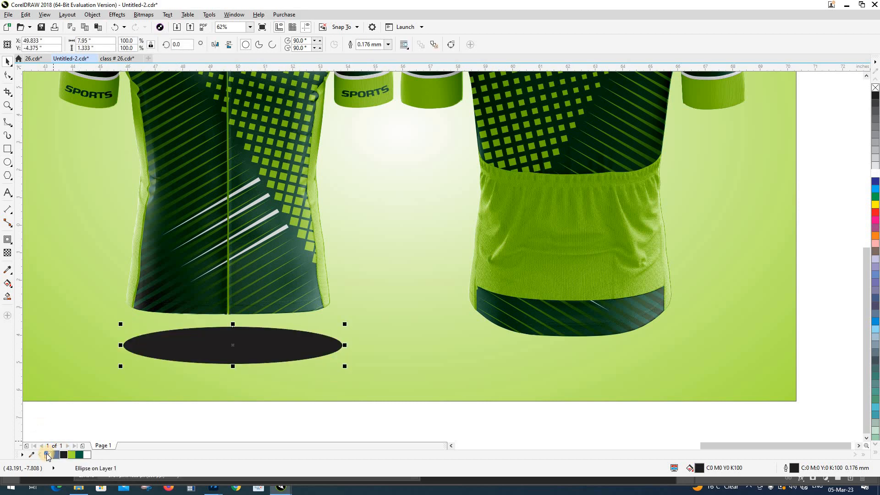
Convert the black ellipse to a 300 dpi CMYK bitmap and apply a Gaussian blur with a 162-pixel radius.
left_click(143, 15)
left_click(170, 26)
left_click(414, 290)
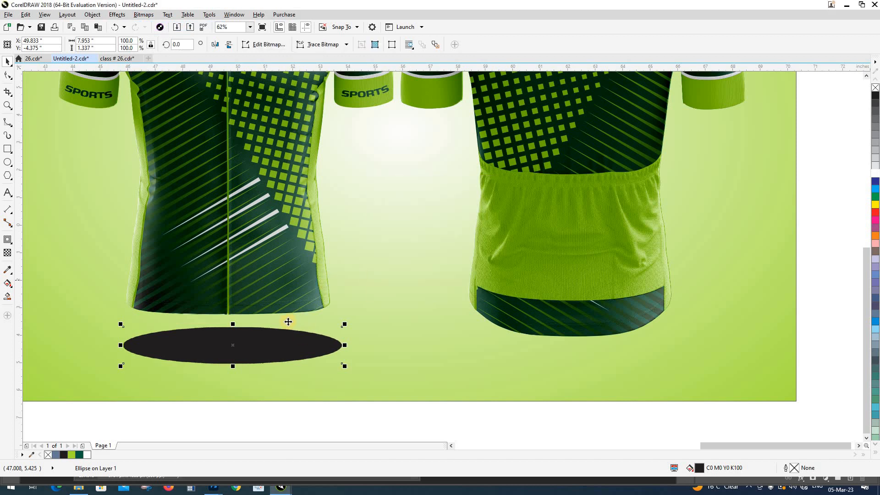
left_click(144, 14)
mouse_move(187, 214)
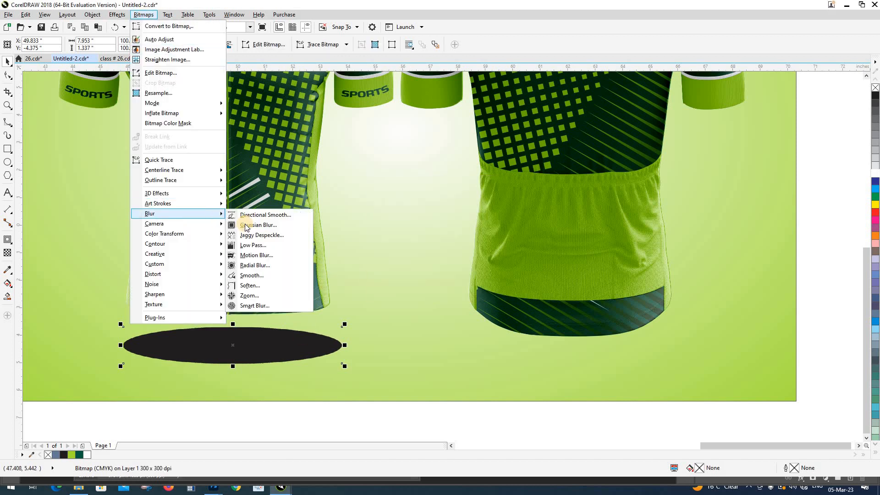
left_click(268, 171)
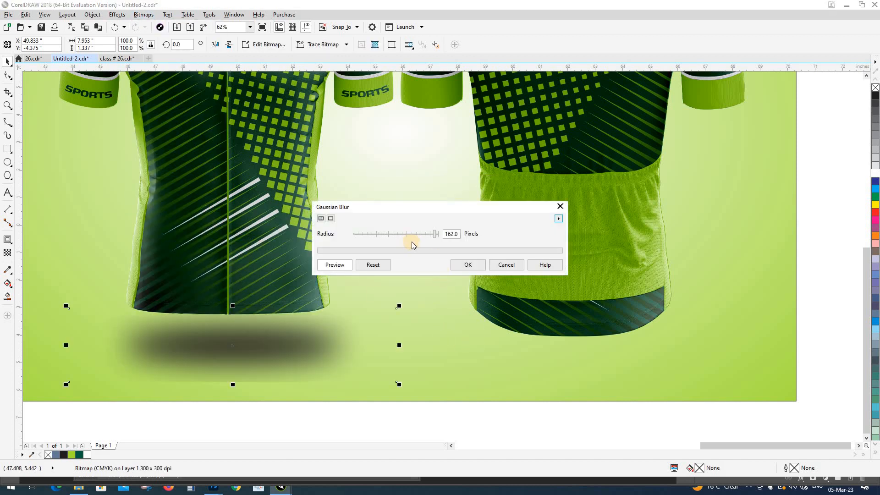
left_click(455, 268)
Flatten the blurred shadow to about 0.67 inch high and centre it just below the front jersey's hem.
scroll(436, 274, "down", 2)
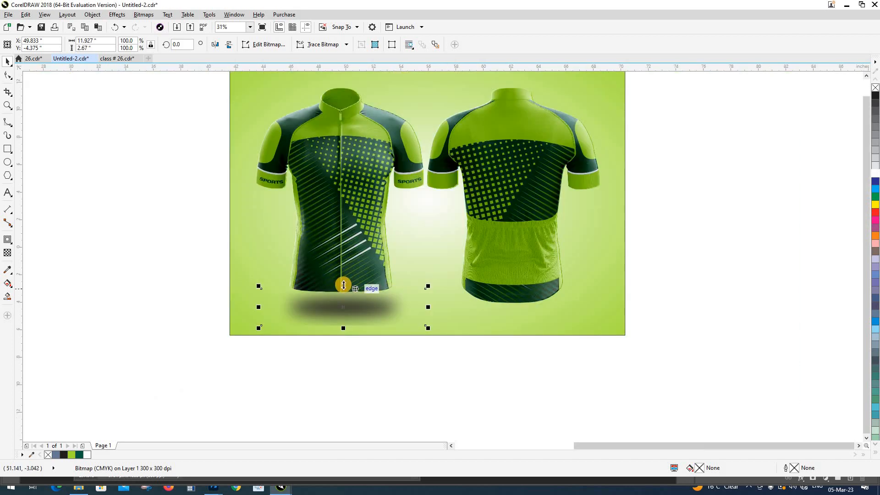
left_click_drag(344, 286, 344, 319)
left_click_drag(353, 310, 350, 305)
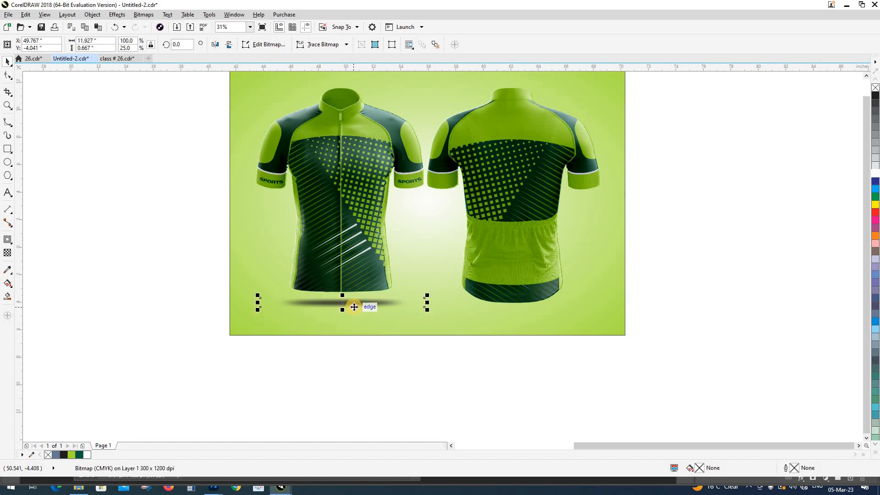
left_click(353, 354)
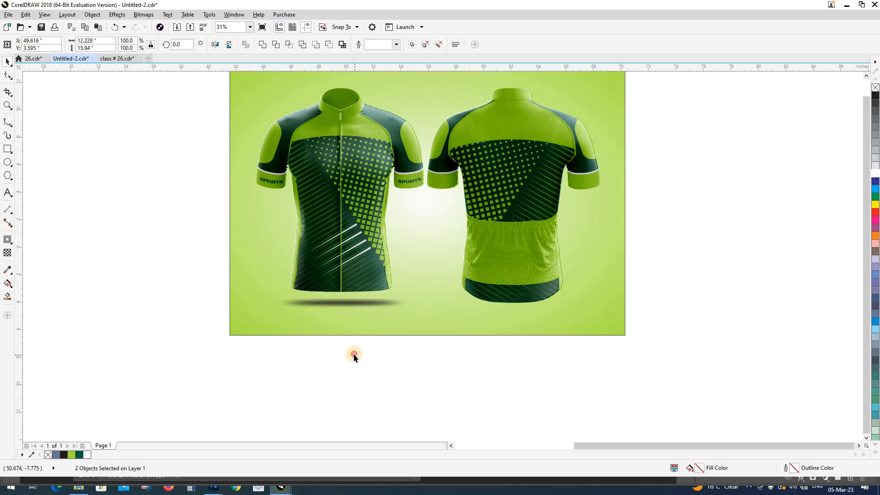
Give the front jersey's shadow a uniform transparency of 53 with the Multiply merge mode.
left_click(334, 303)
left_click(8, 252)
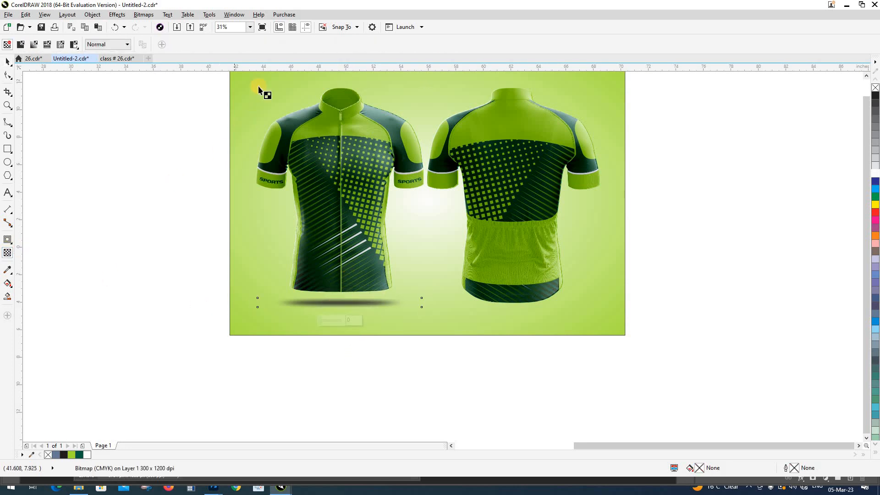
left_click(346, 329)
left_click(334, 321)
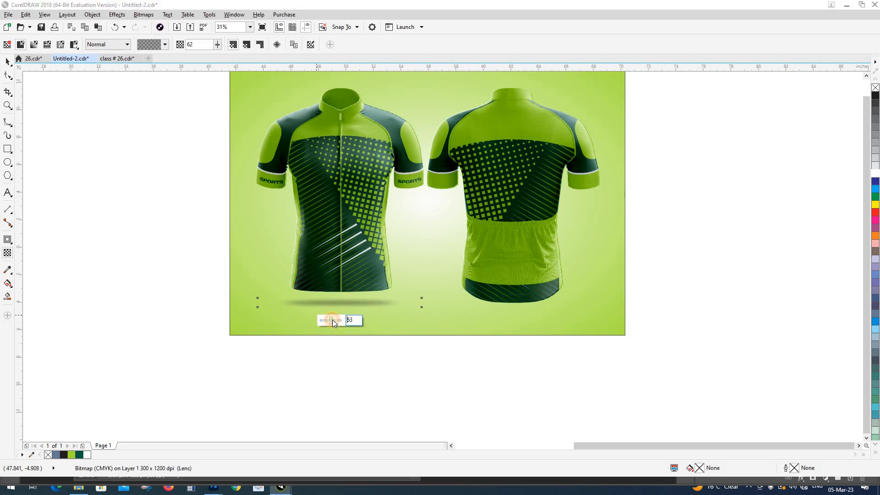
left_click(8, 61)
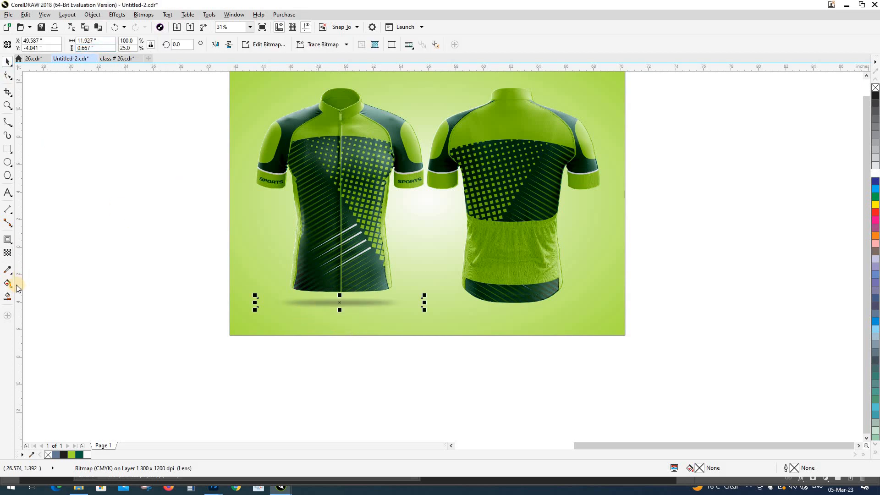
key("space")
left_click(125, 44)
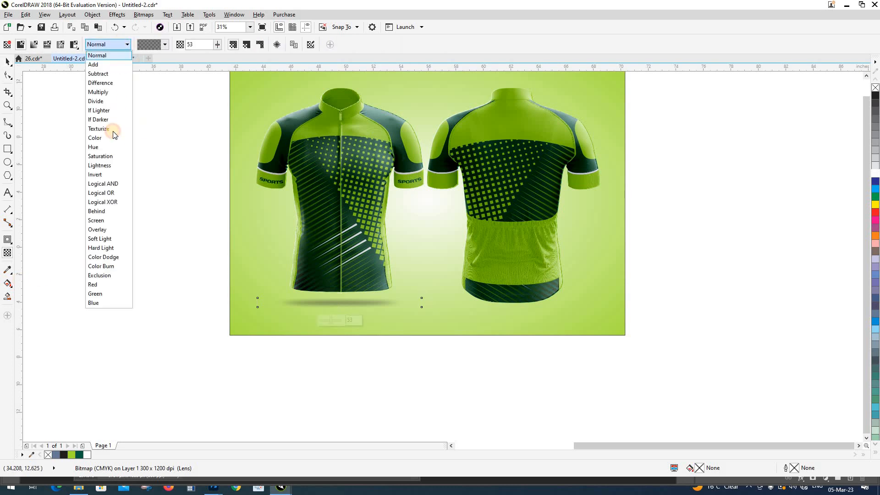
left_click(8, 75)
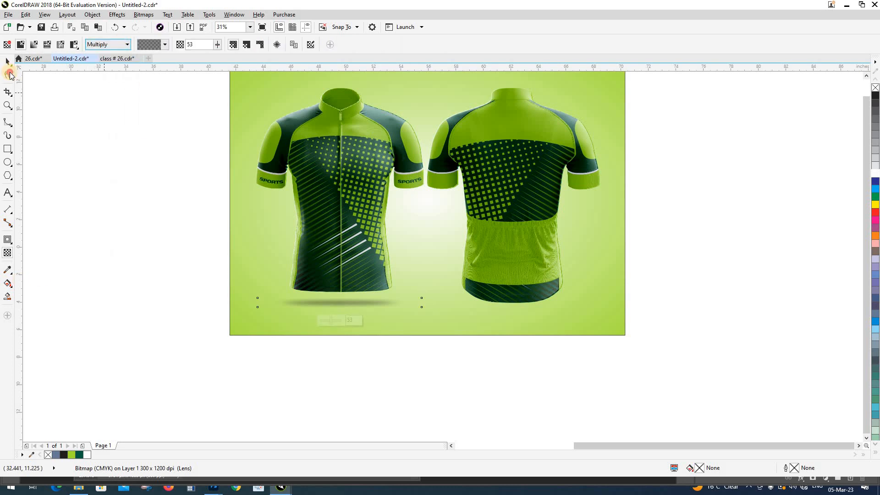
Place a copy of the front jersey's shadow just below the back jersey's hem.
left_click_drag(177, 359, 62, 378)
left_click(8, 61)
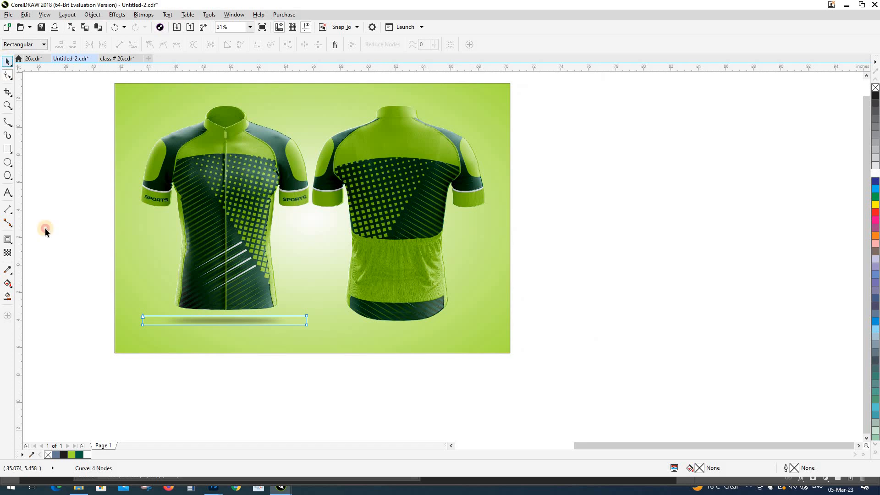
left_click_drag(246, 329, 410, 327)
left_click(373, 377)
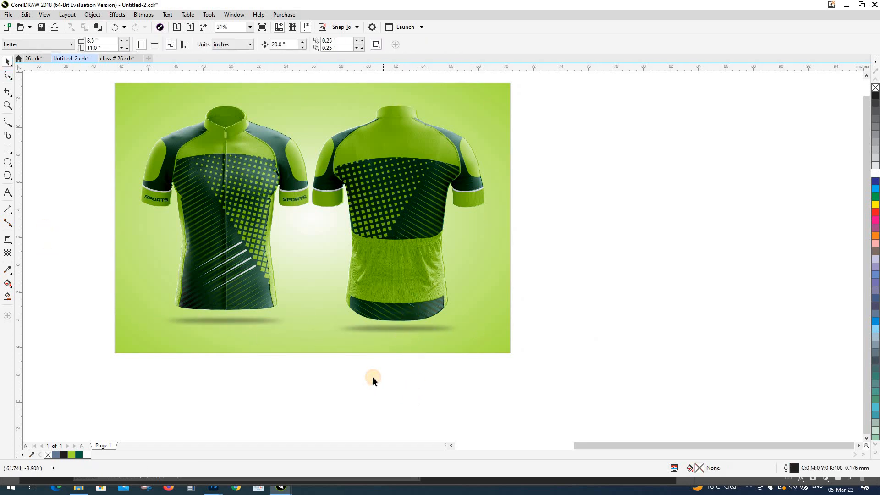
Inspect the complete mockup with both jerseys, their shadows and the green gradient background.
scroll(372, 376, "down", 2)
key("z")
left_click_drag(222, 218, 464, 373)
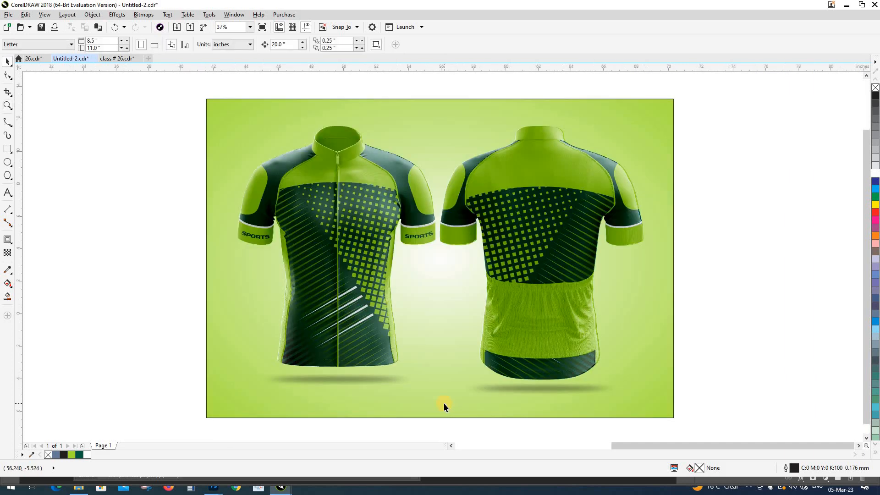
key("z")
left_click_drag(180, 87, 663, 418)
key("space")
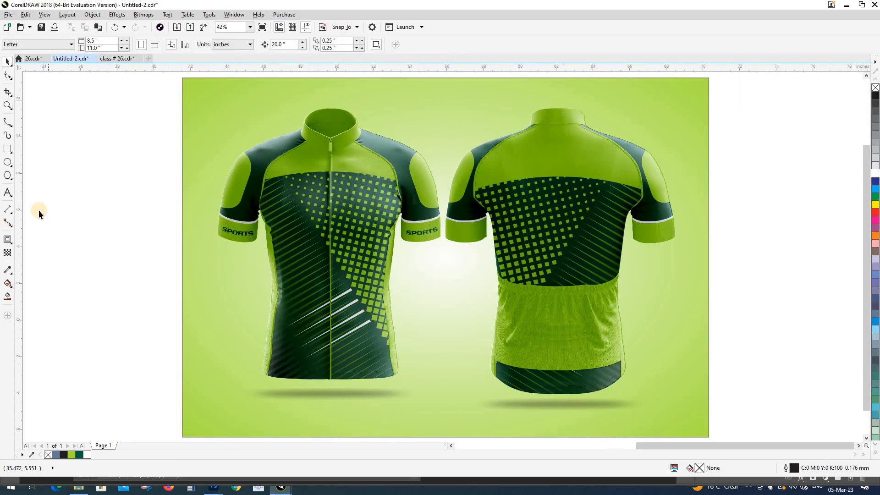